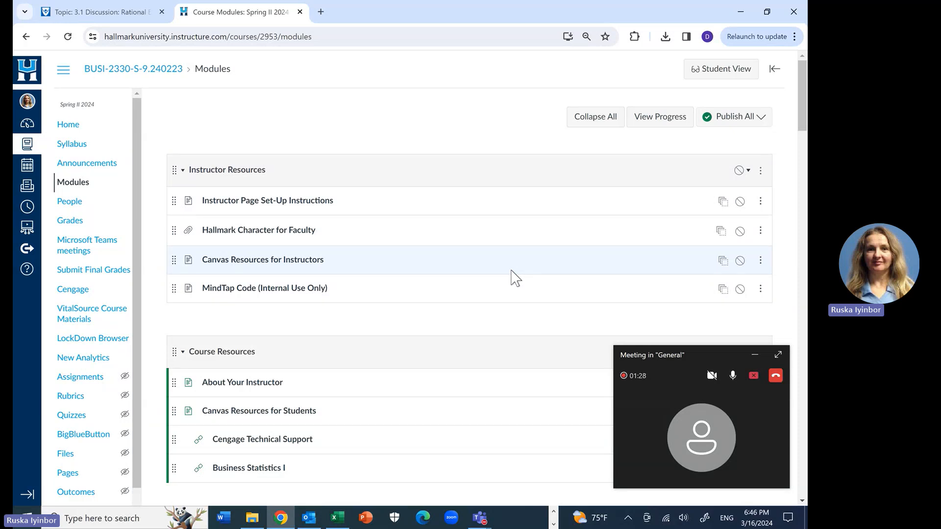
Step: Open Hybrid Reflection Assignment #2 from the Hybrid Sessions module and read its case study instructions and word requirement
scroll(512, 277, "down", 10)
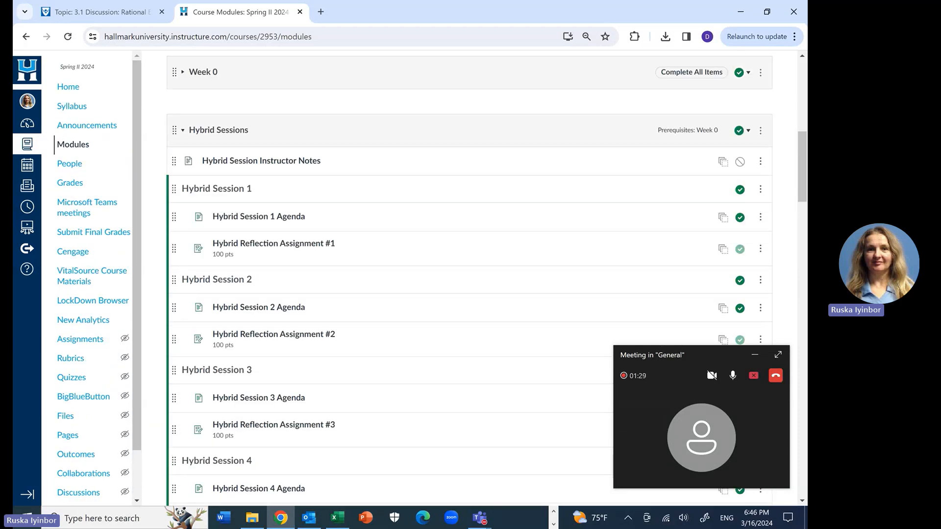
scroll(487, 272, "down", 1)
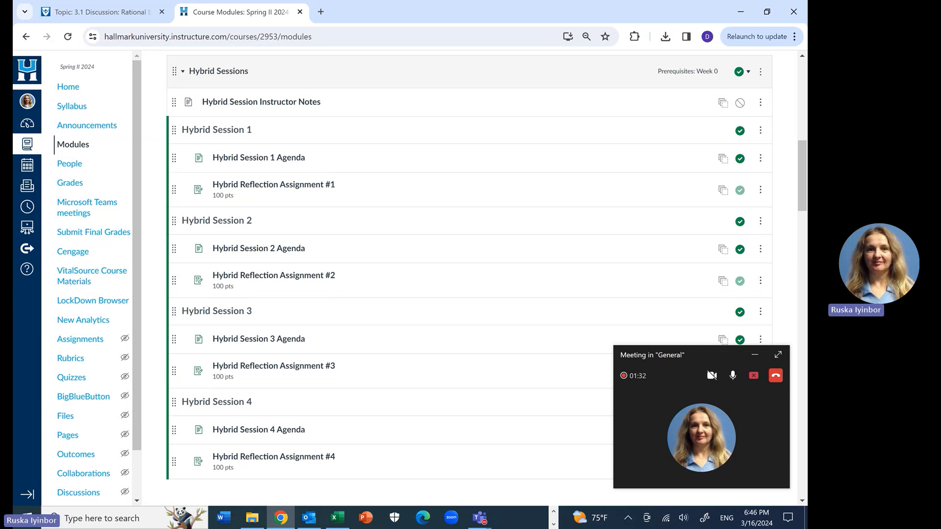
left_click(273, 276)
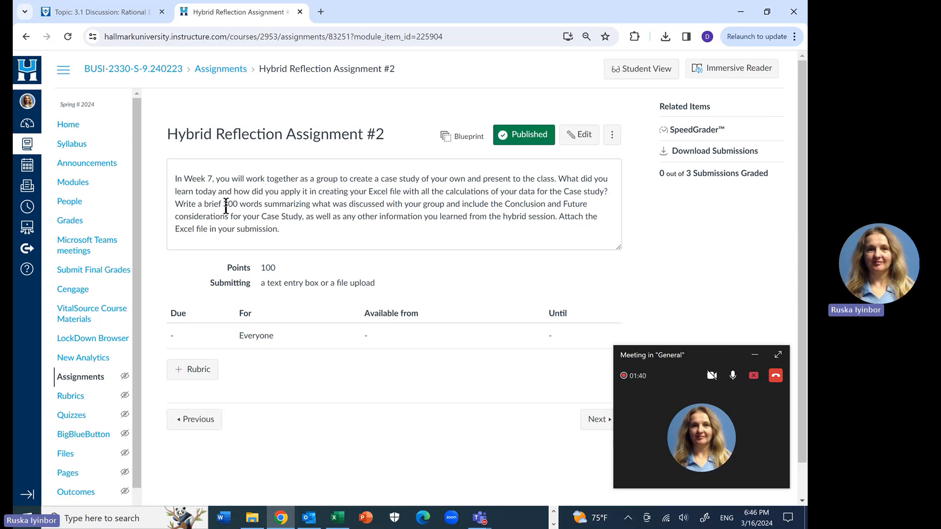
left_click_drag(227, 202, 286, 204)
left_click(302, 228)
Step: Find the "Case study" announcement in the course announcements and open its attached example case study PDF
left_click(95, 165)
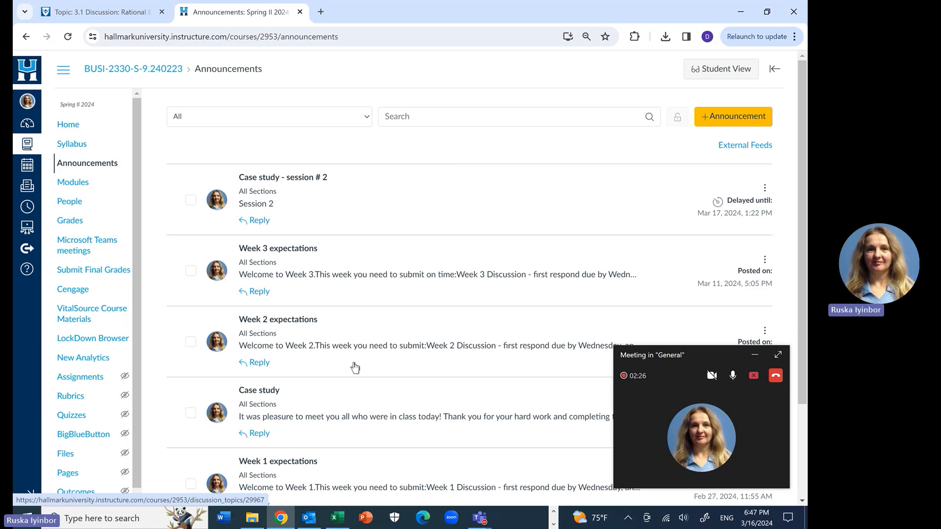
scroll(355, 368, "down", 3)
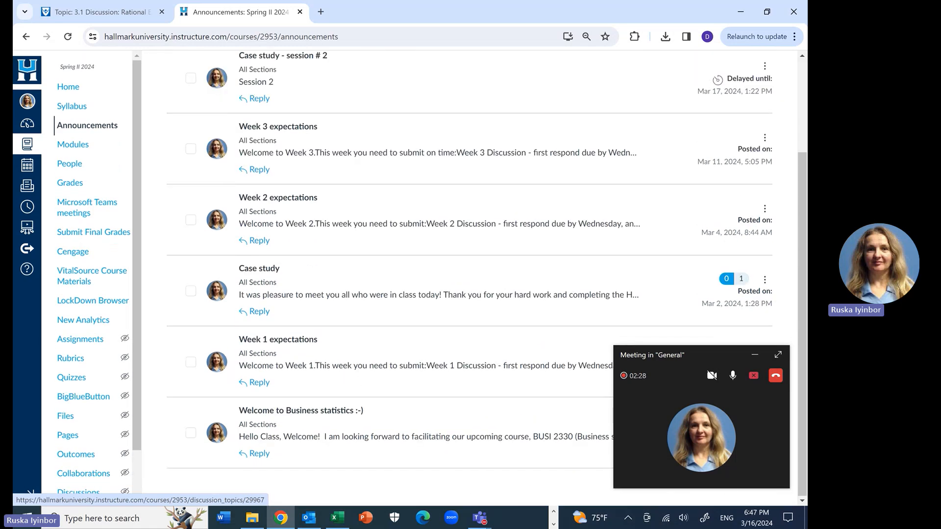
scroll(355, 368, "up", 1)
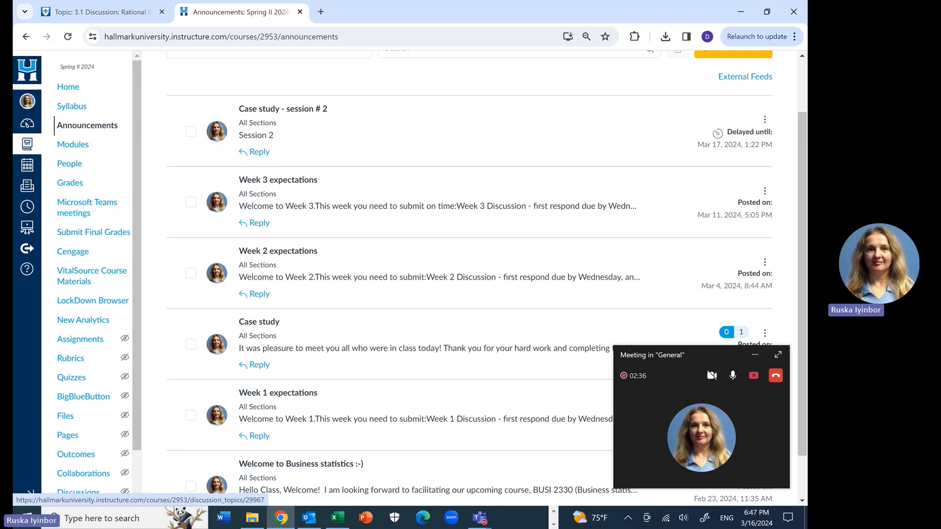
left_click(259, 321)
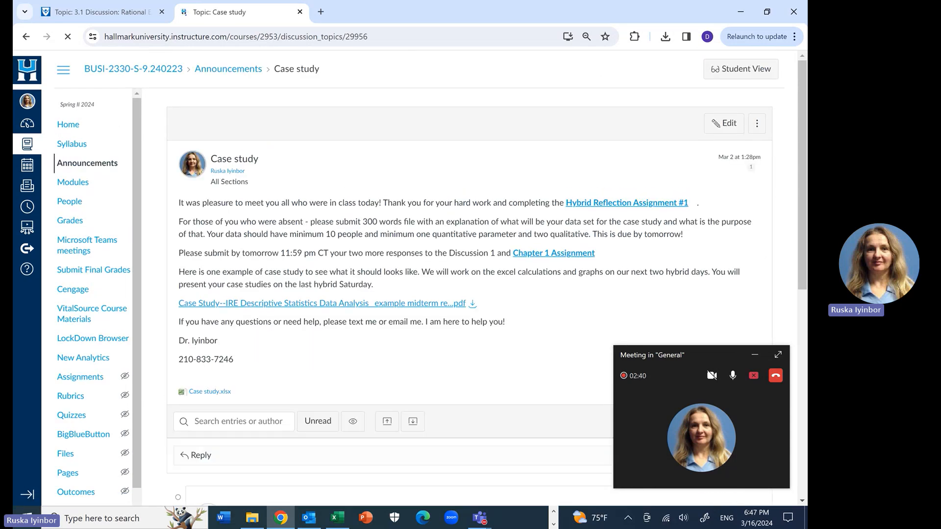
left_click(322, 304)
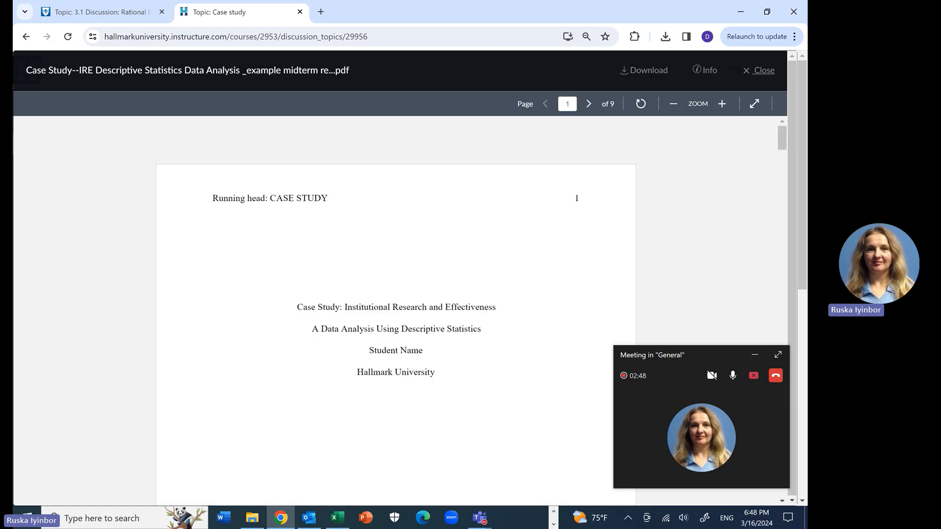
Step: Read through the example case study from the title page and introduction to the Raw Data Set on page 3
scroll(395, 309, "down", 1)
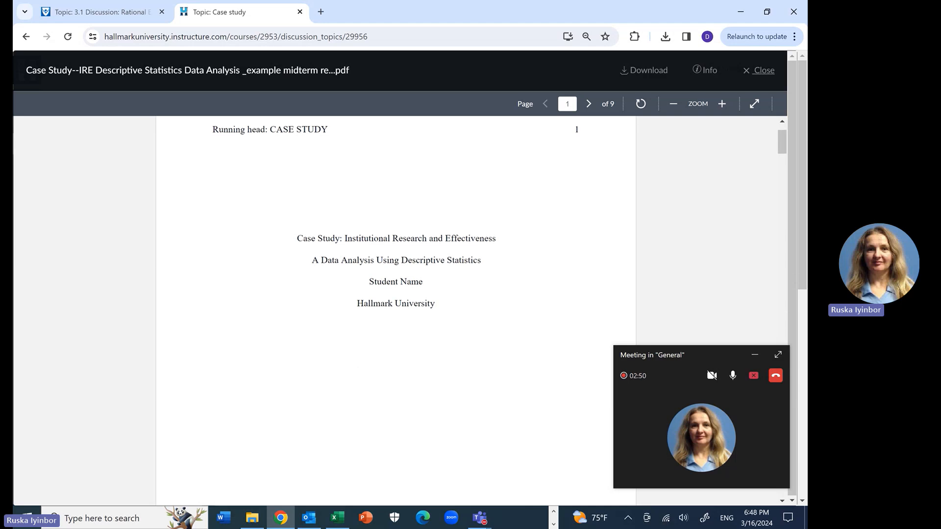
scroll(396, 309, "down", 4)
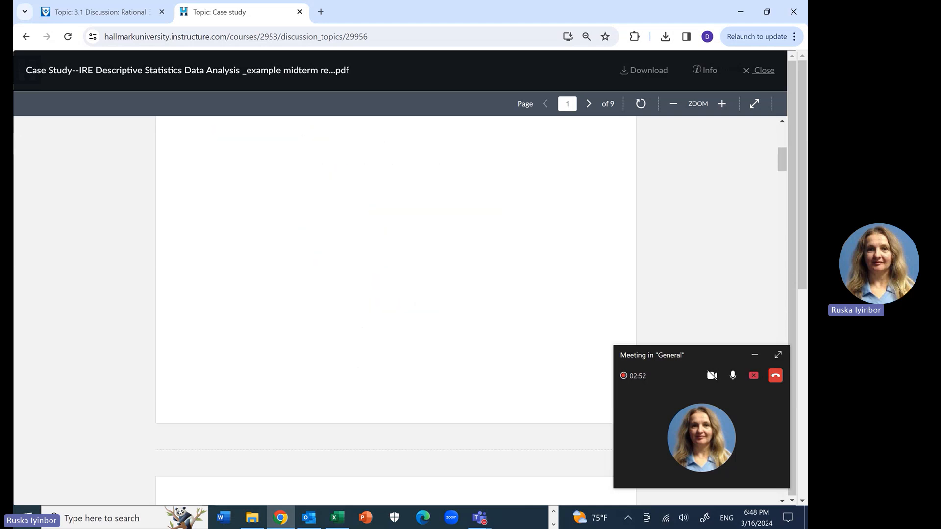
scroll(396, 308, "down", 5)
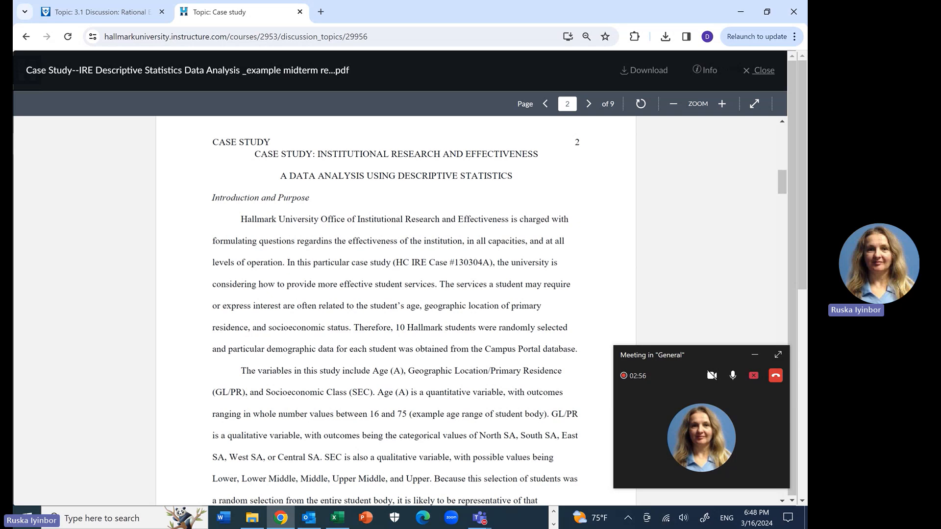
scroll(396, 308, "down", 4)
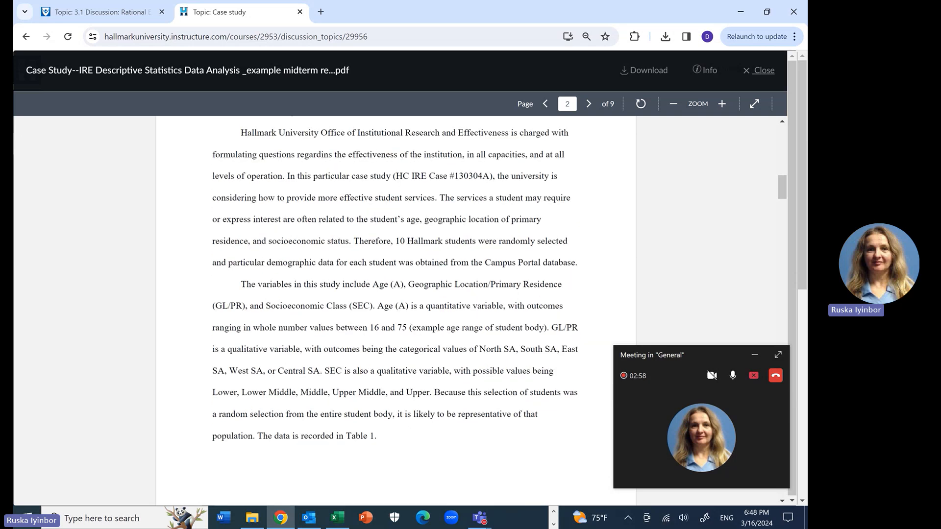
scroll(396, 308, "down", 8)
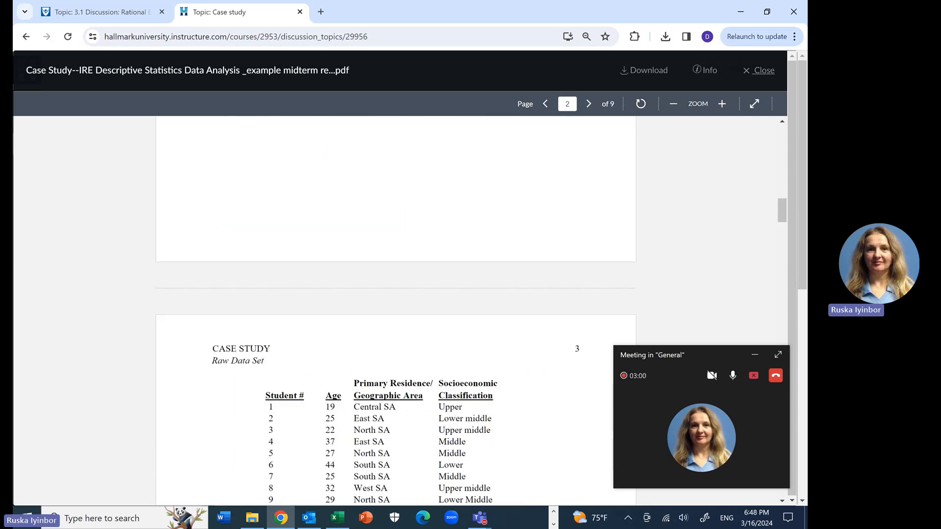
scroll(395, 309, "down", 1)
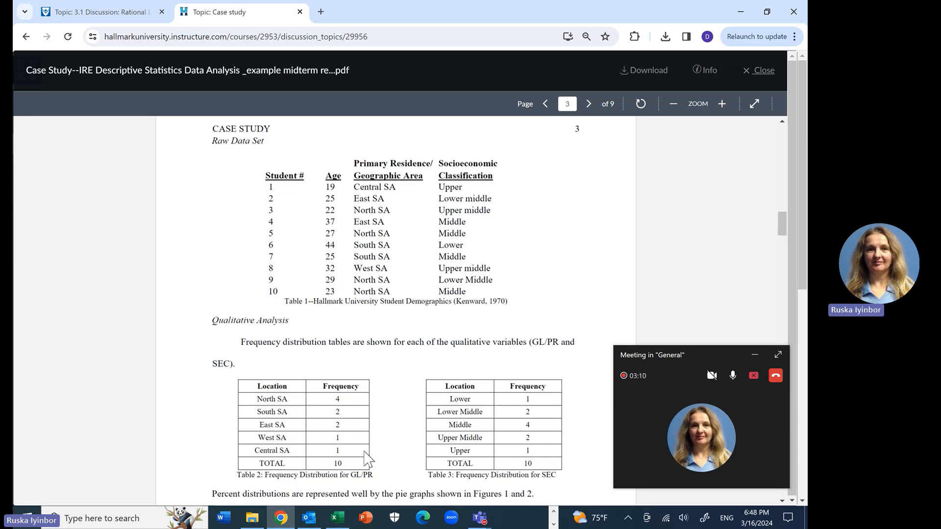
Step: Switch to Excel to view the student data in the Case study workbook, and return to the example PDF
left_click(343, 517)
double_click(122, 301)
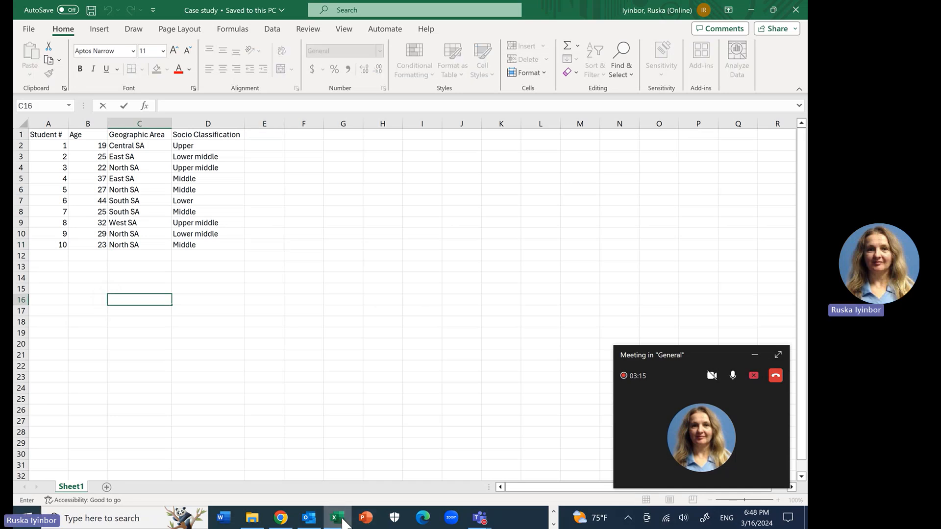
left_click(343, 519)
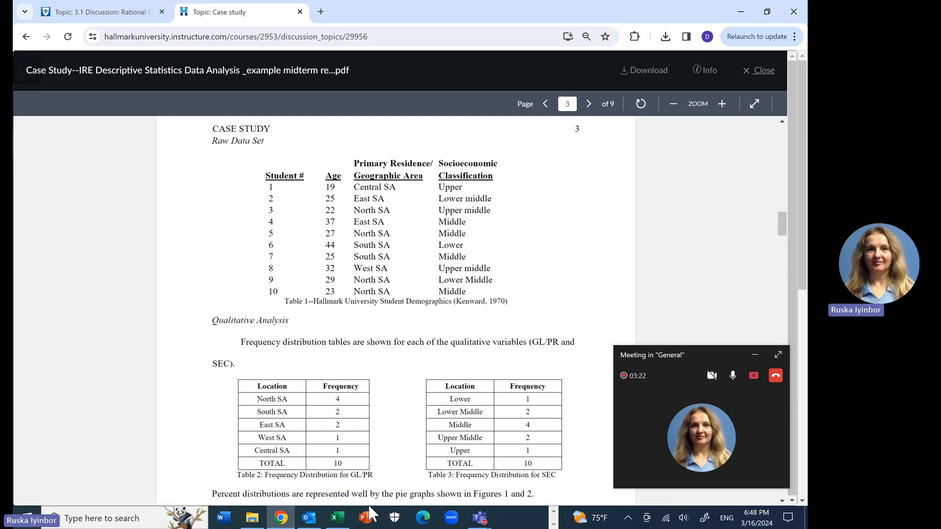
Step: Examine the Qualitative Analysis frequency distribution tables and the pie graphs for GL/PR and SEC in the PDF
scroll(397, 309, "down", 1)
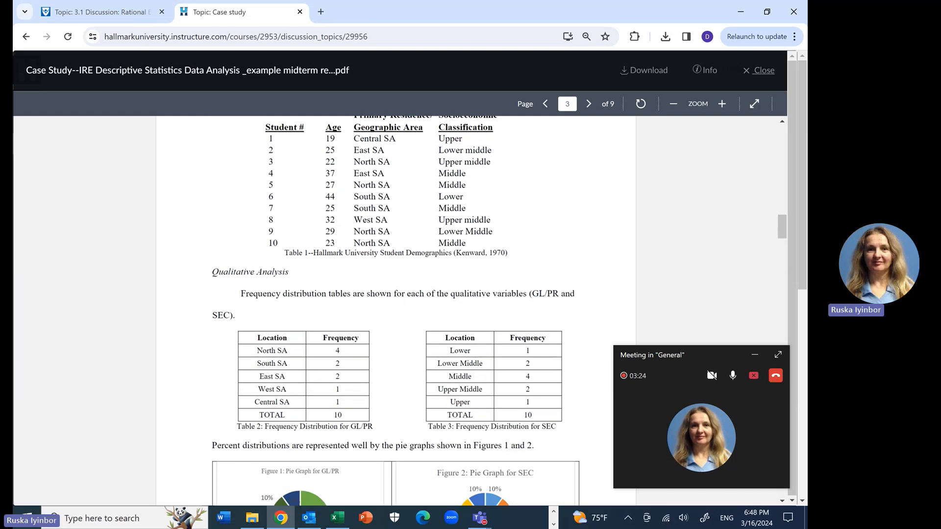
scroll(352, 321, "up", 2)
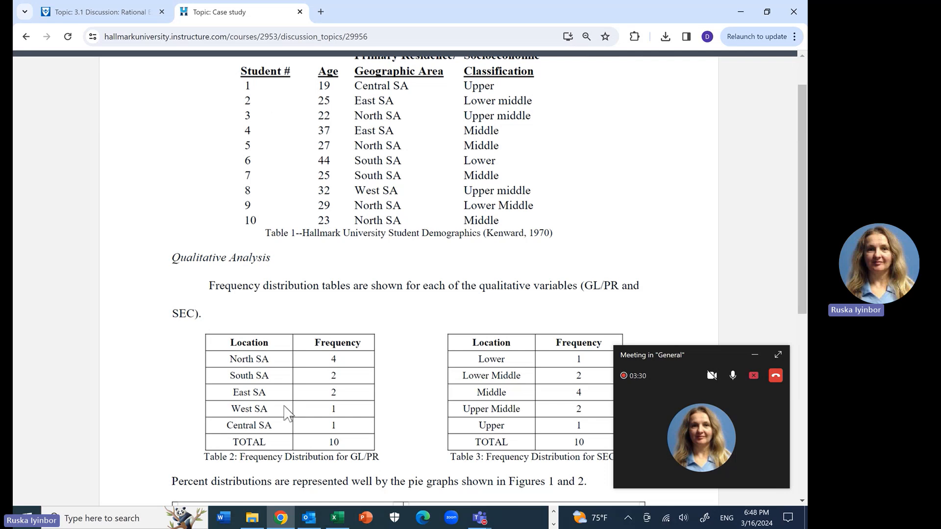
scroll(517, 374, "down", 1)
scroll(405, 279, "down", 5)
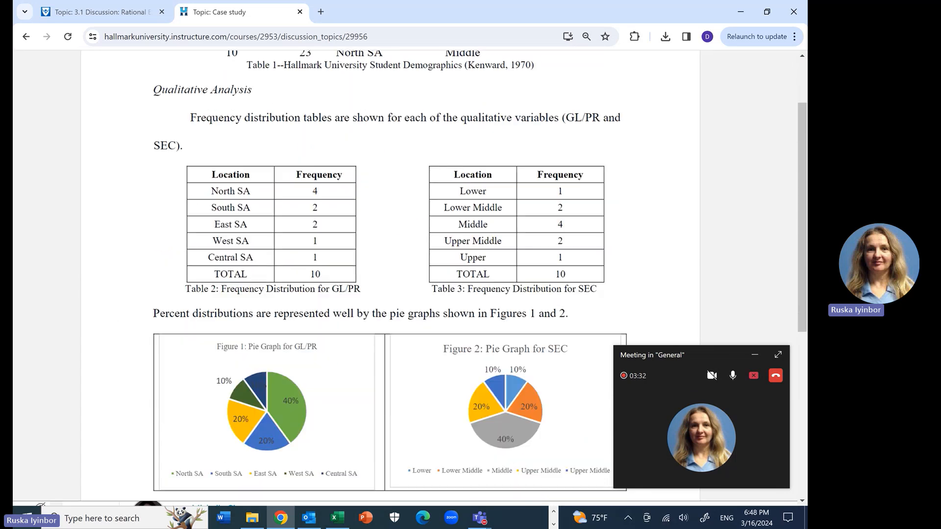
scroll(375, 413, "down", 3)
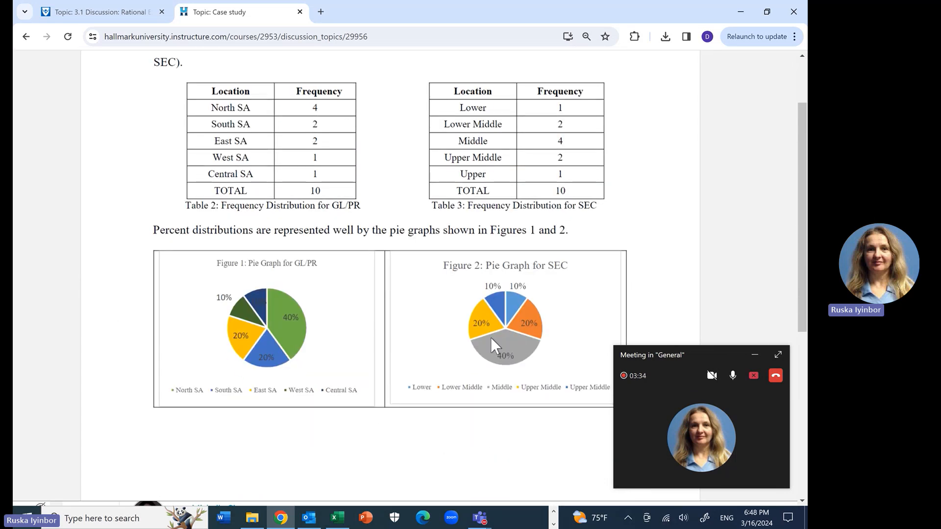
scroll(325, 314, "down", 4)
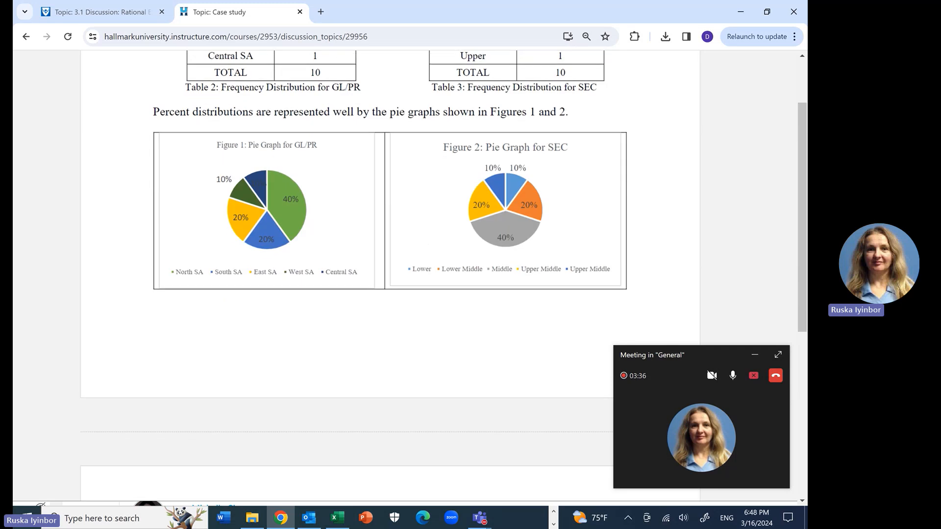
scroll(273, 248, "up", 9)
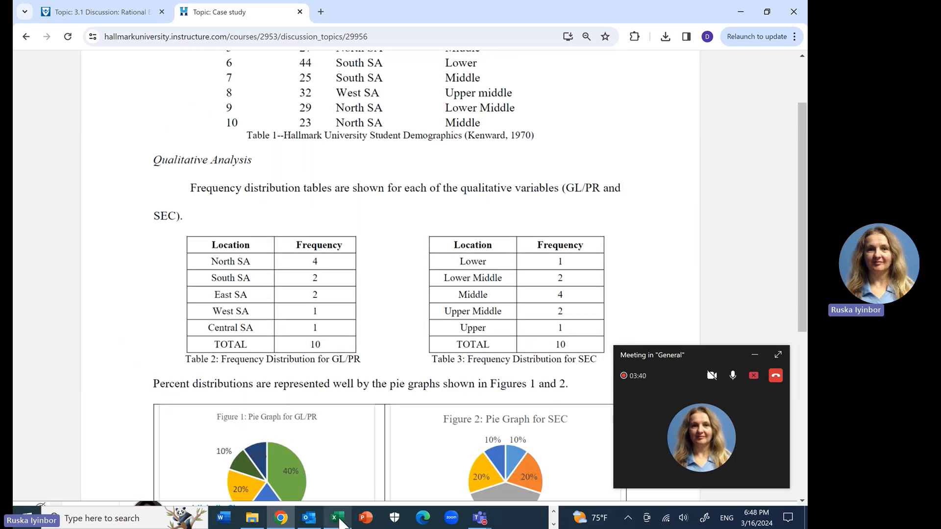
Step: Switch to the Case study workbook in Excel and change the header in D1 to "Socio Classification (SEC)"
mouse_move(341, 522)
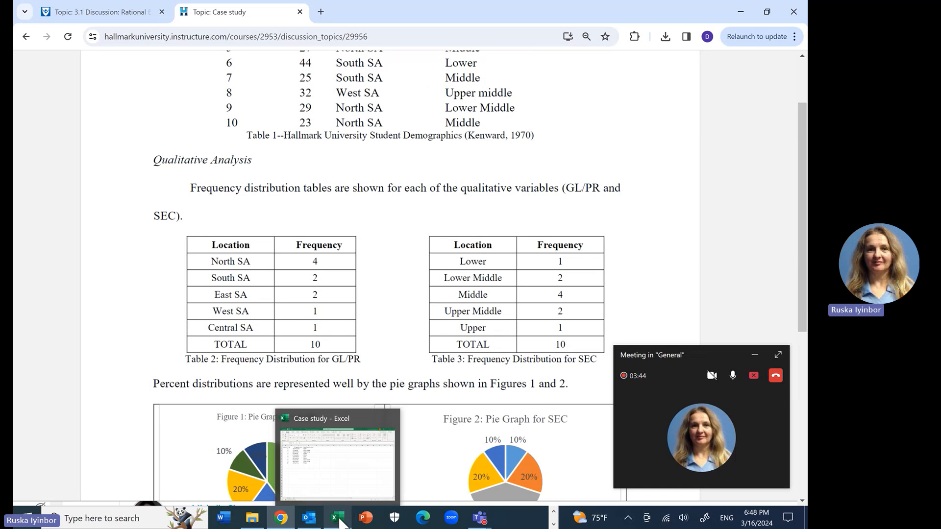
left_click(342, 523)
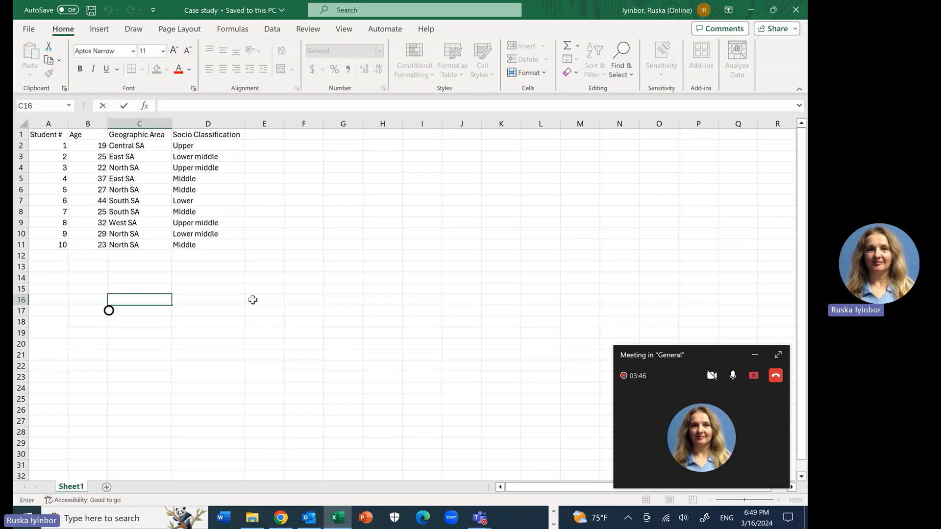
left_click(337, 288)
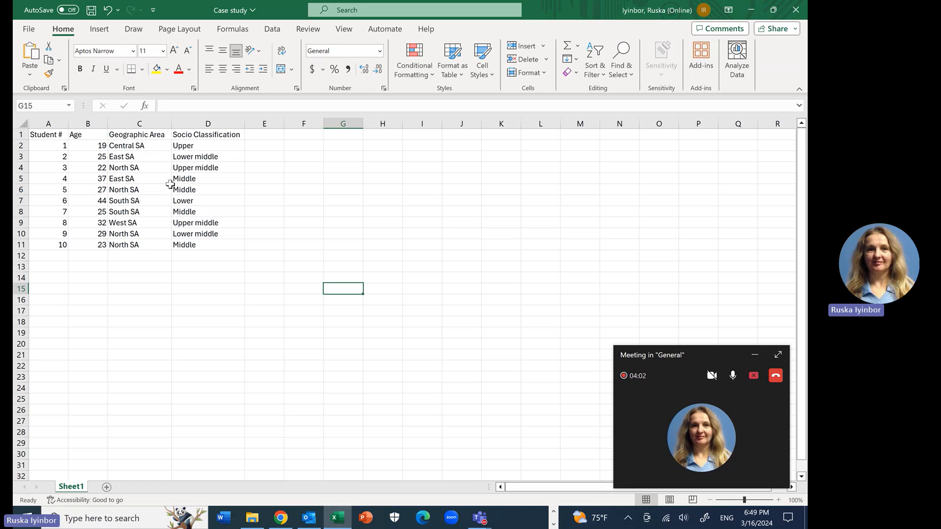
left_click(216, 133)
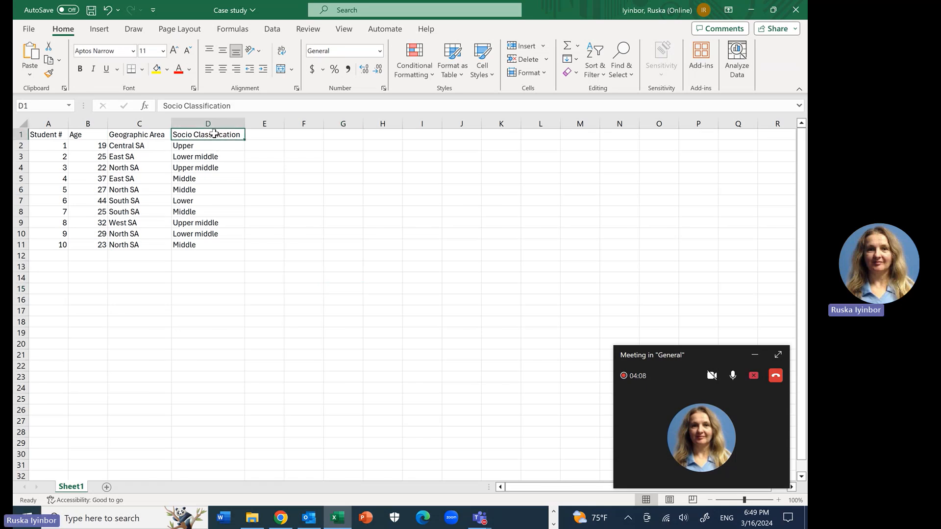
left_click(235, 105)
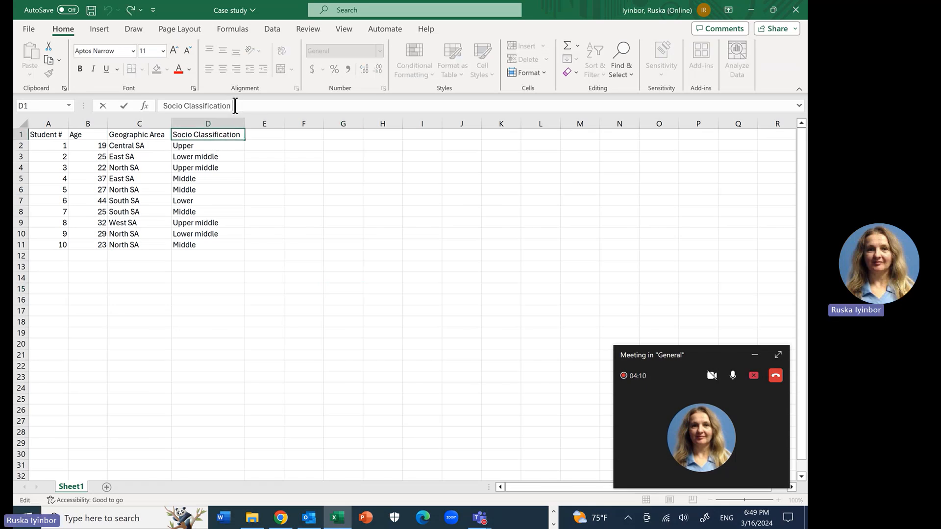
type("(CES")
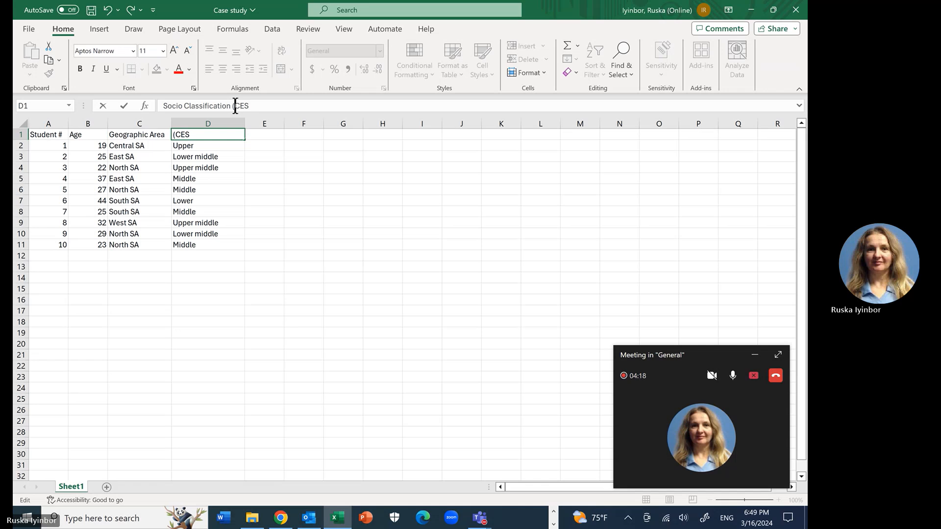
key("BackSpace")
key("BackSpace")
key("BackSpace")
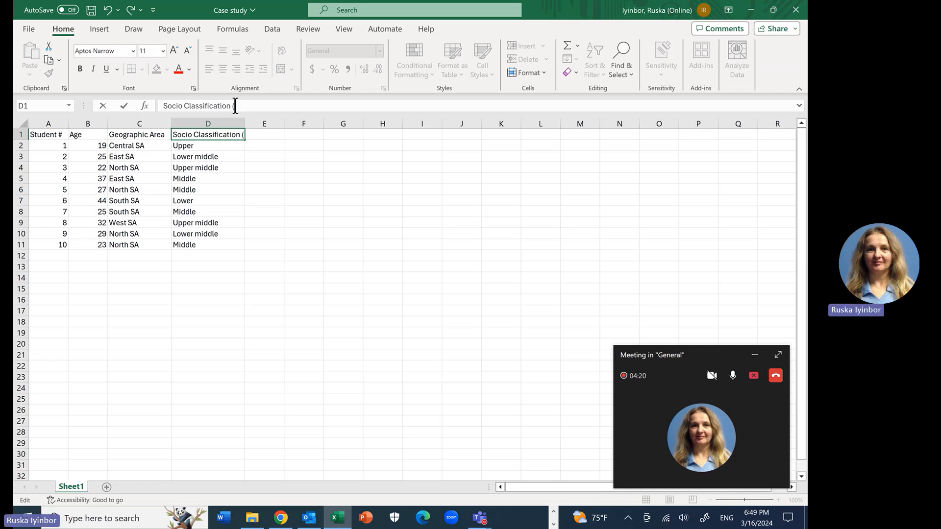
type("SEC)")
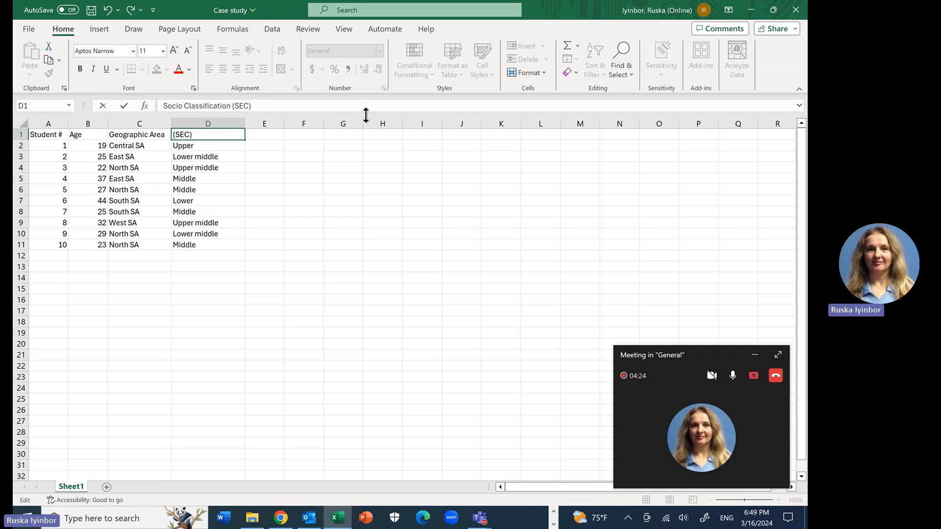
key("Tab")
key("Tab")
key("Tab")
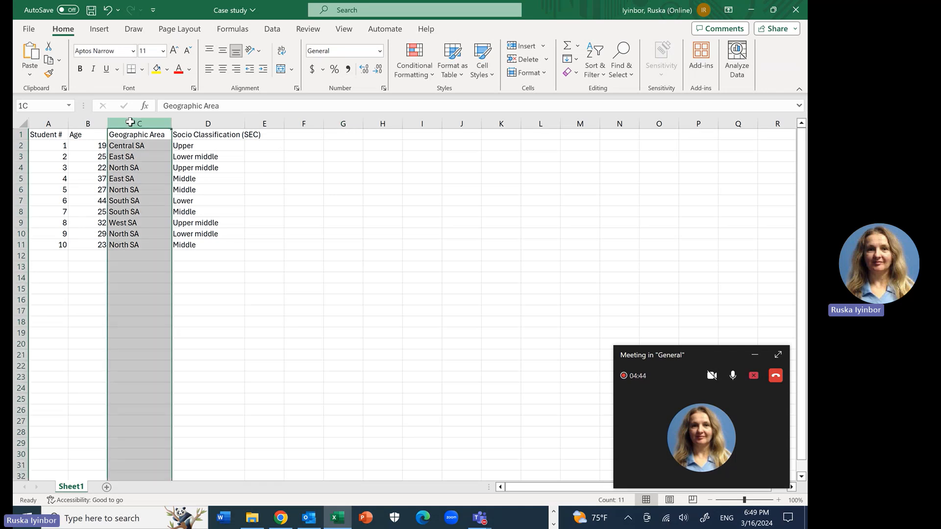
Step: Create the recommended PivotTable "Count of Geographic Area" from the Geographic Area data in C1:C11
left_click(206, 123)
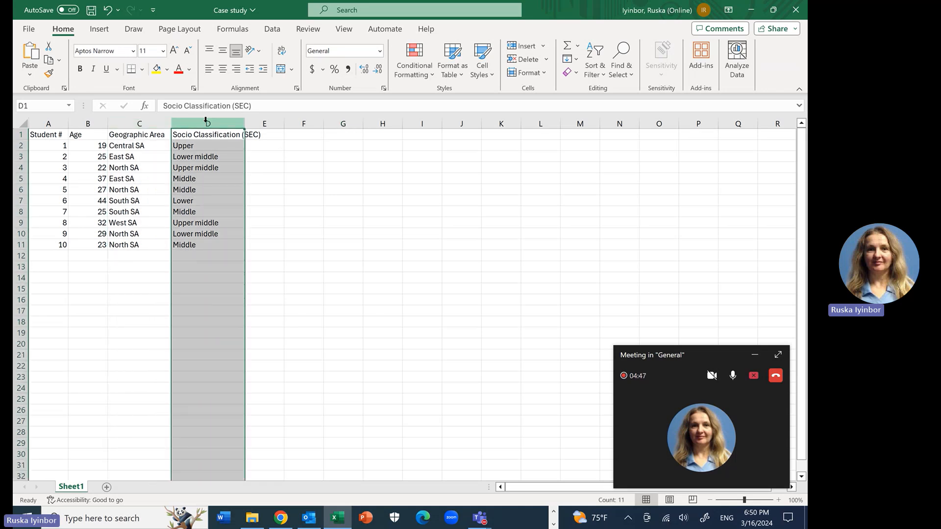
left_click(109, 289)
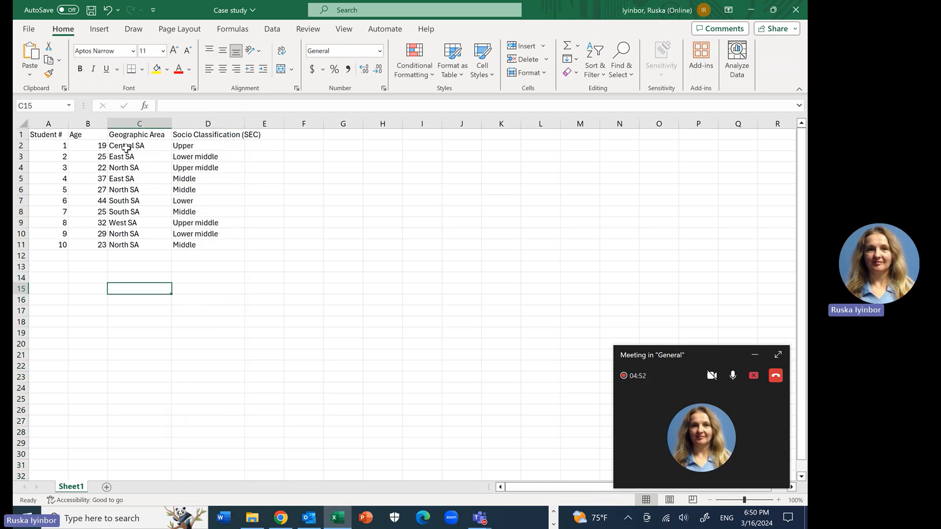
left_click_drag(127, 133, 139, 243)
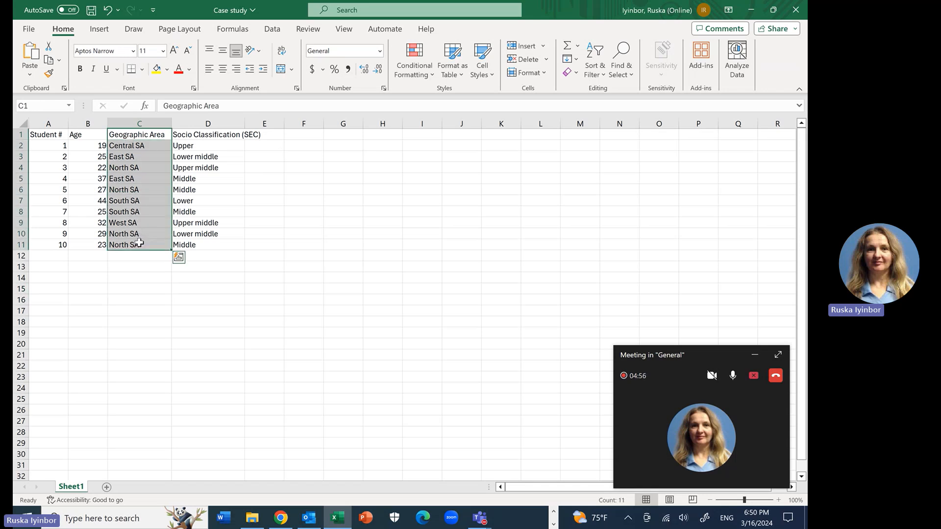
left_click(99, 29)
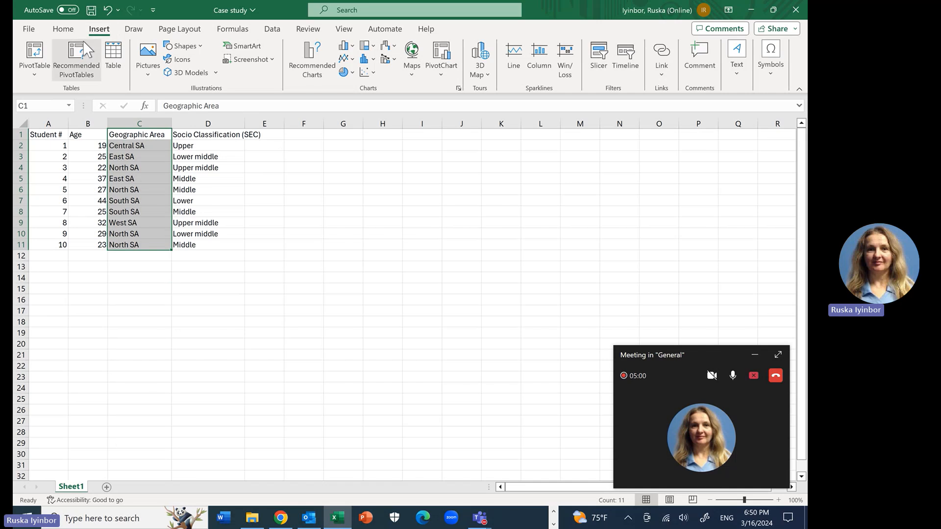
left_click(77, 55)
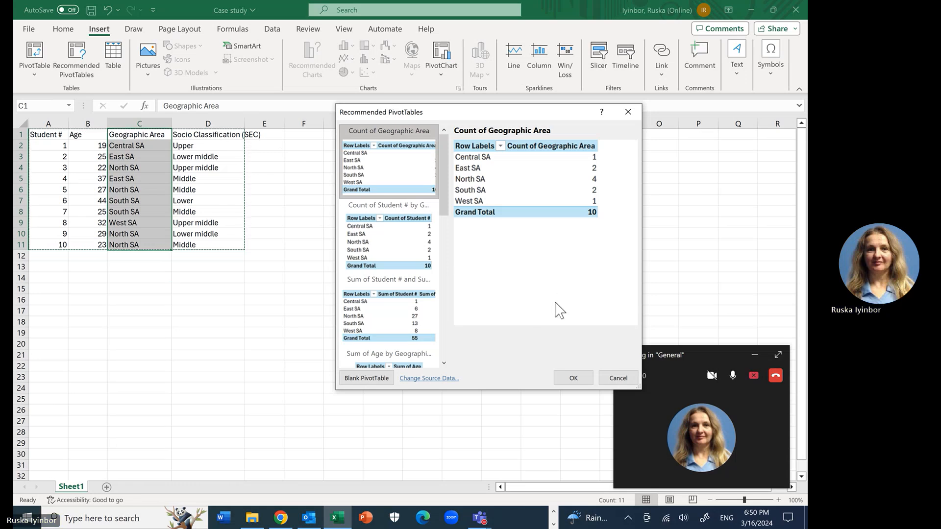
left_click(572, 379)
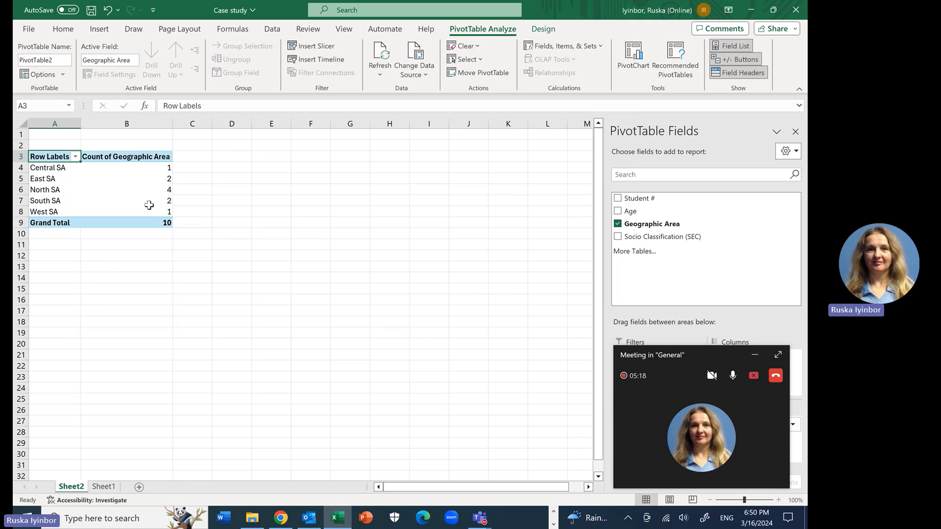
Step: Rename the new PivotTable sheet as "Location Pie"
double_click(69, 487)
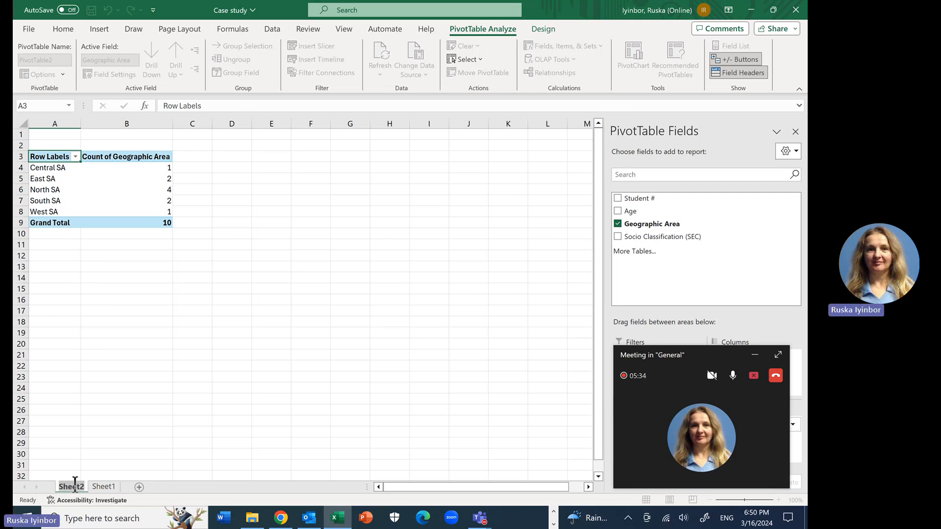
key("BackSpace")
type("Locatio")
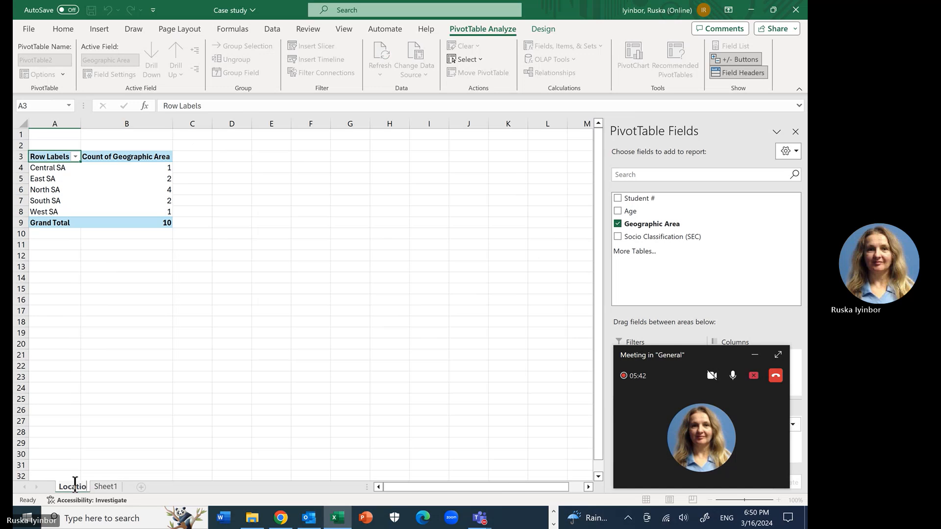
type("n")
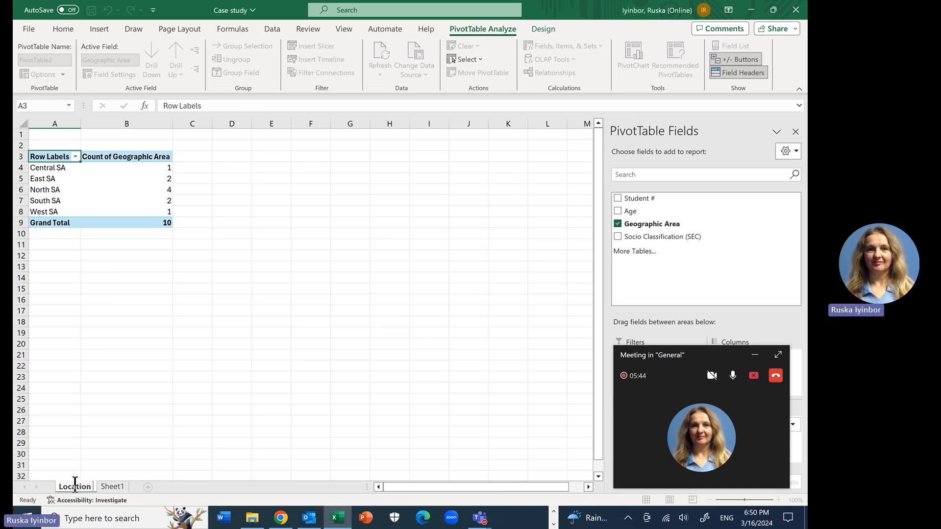
type(" Pie")
left_click(142, 464)
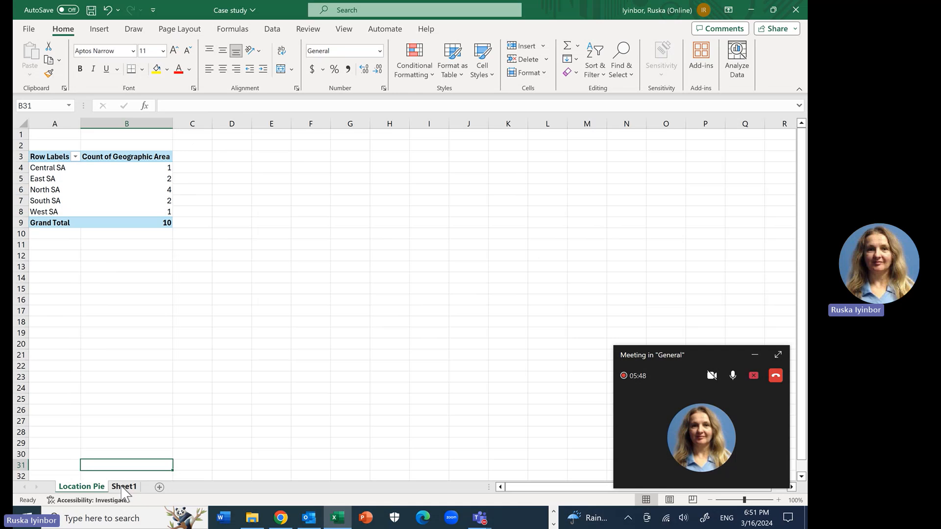
Step: Rename the Sheet1 worksheet holding the student records as "Data"
left_click(122, 486)
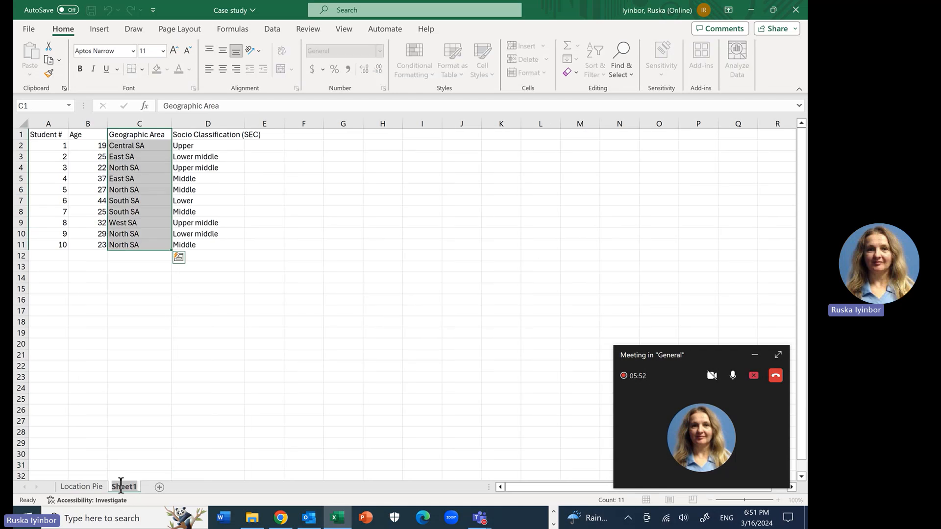
type("Data")
left_click(174, 464)
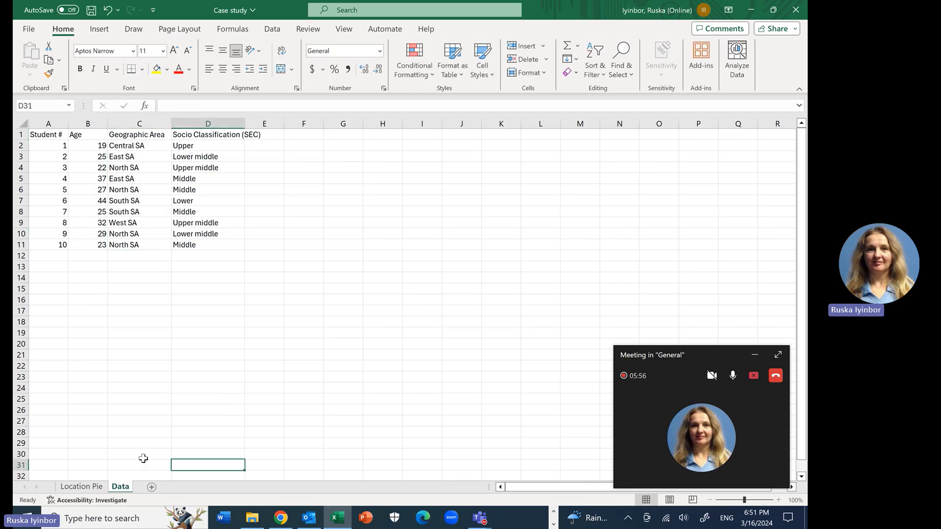
left_click(251, 413)
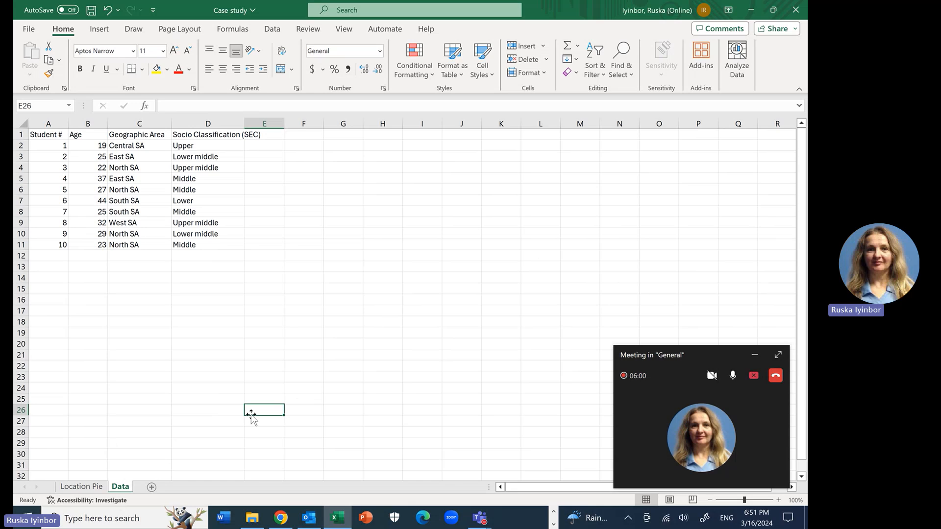
Step: Check the value field settings of the Location Pie PivotTable, keeping Count as the calculation for Geographic Area
left_click(76, 488)
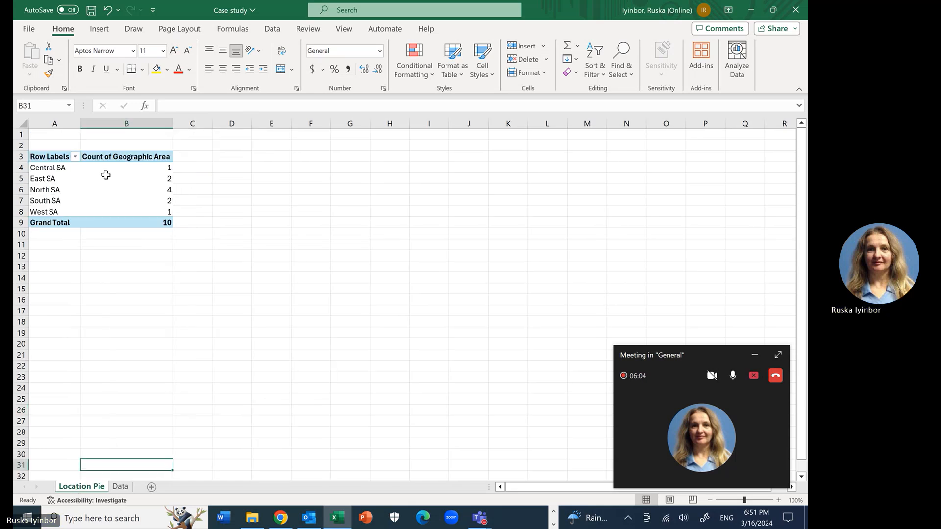
left_click(168, 225)
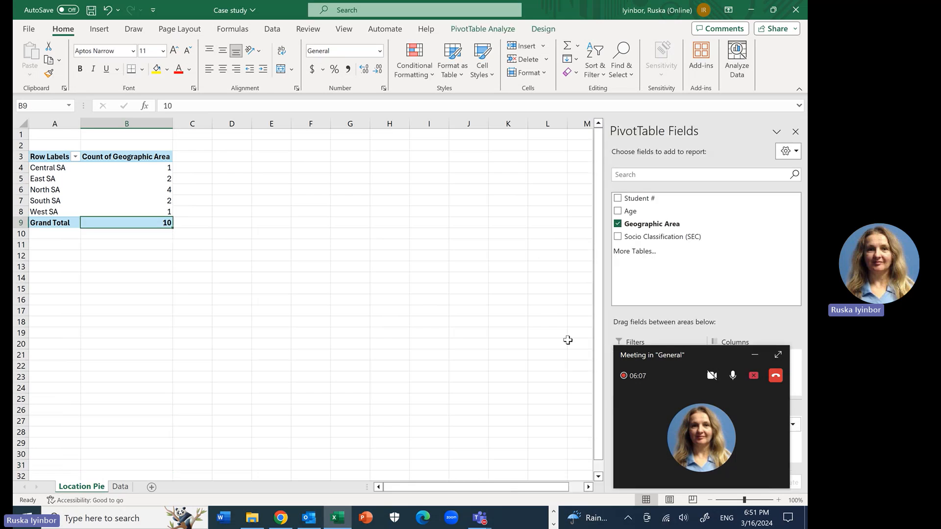
left_click(754, 354)
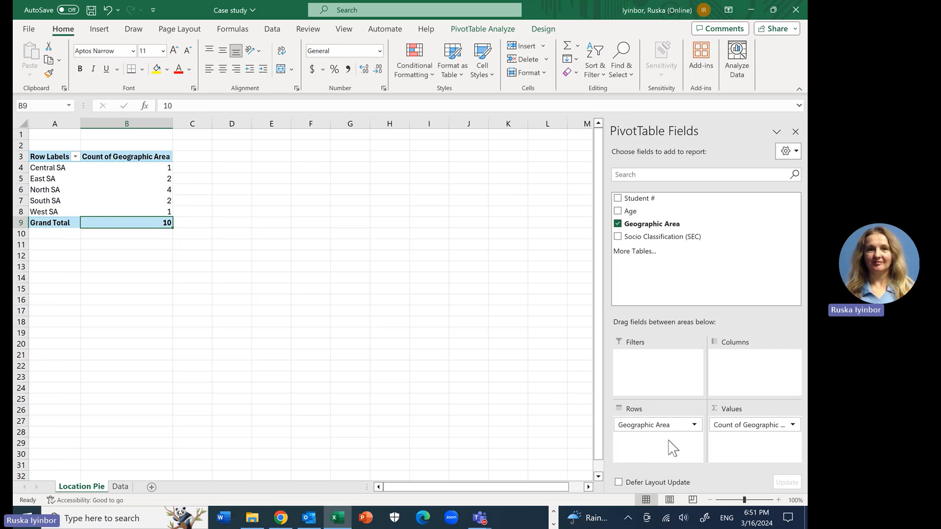
left_click(734, 424)
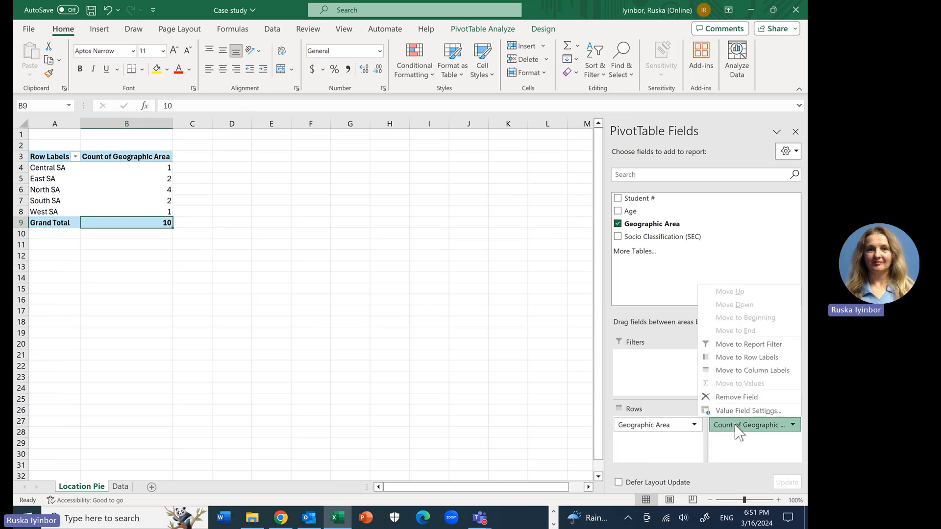
left_click(731, 412)
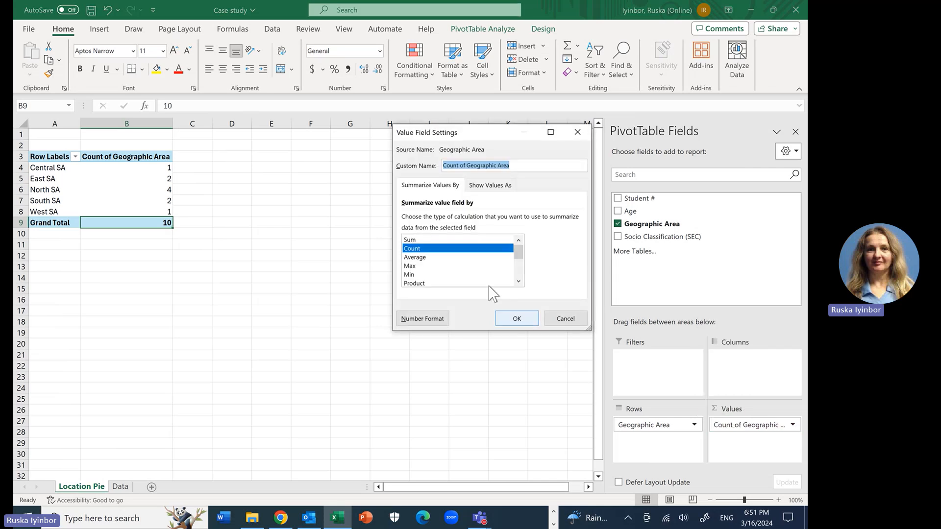
left_click(412, 240)
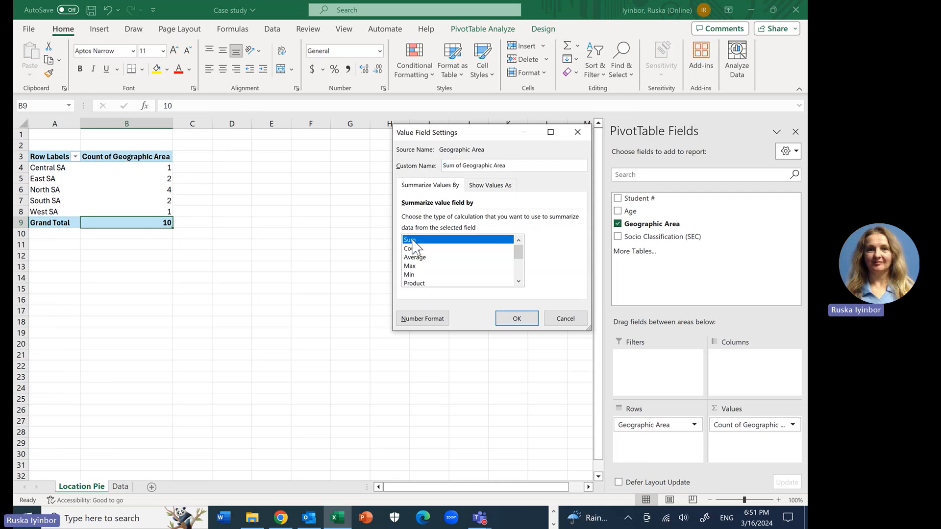
left_click(416, 250)
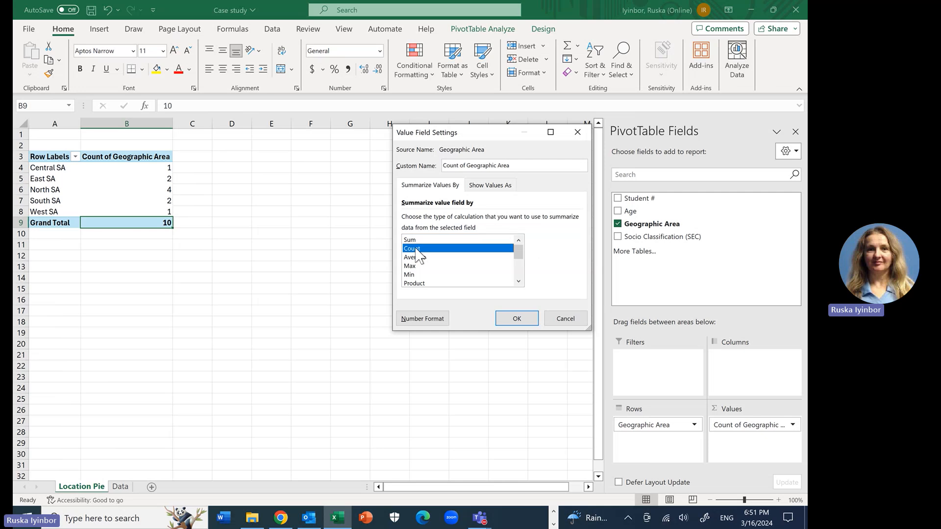
left_click(521, 322)
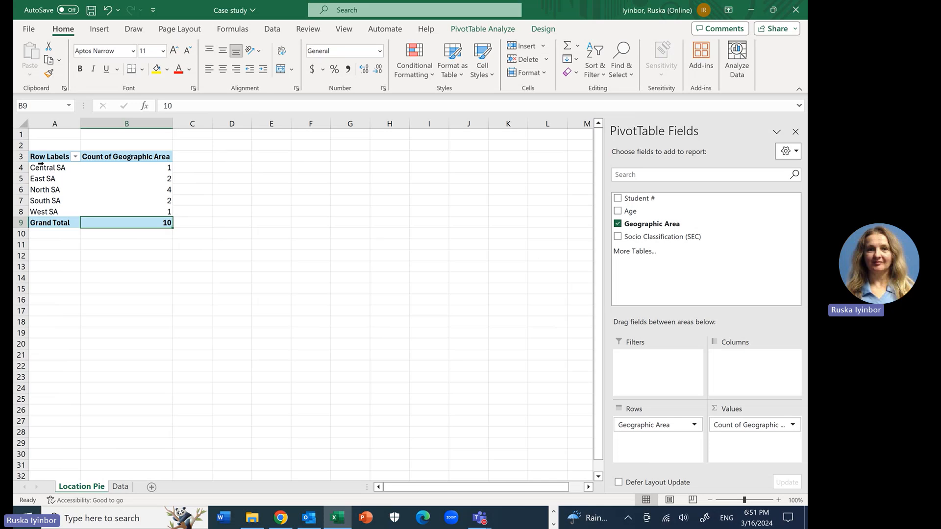
Step: Insert a 2-D pie chart from the PivotTable range A3:B8 and move it clear of the table
left_click_drag(41, 158, 126, 214)
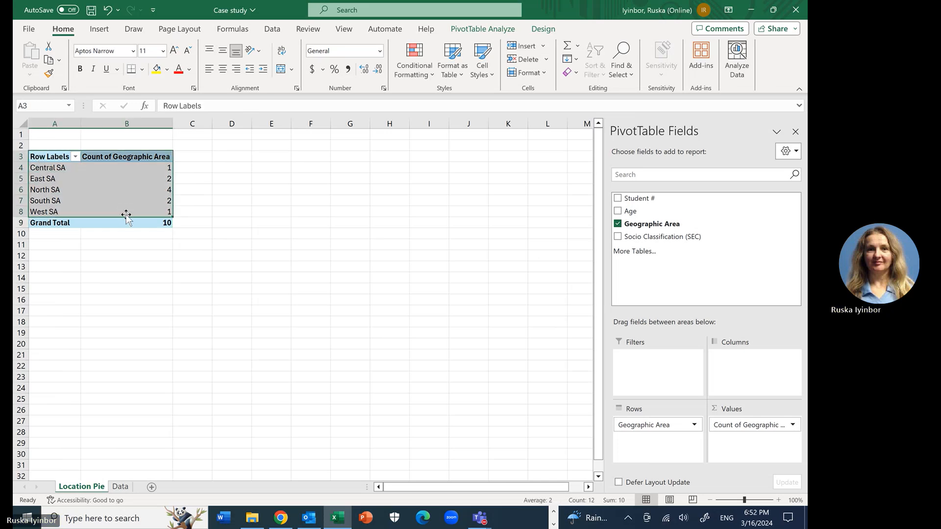
left_click(102, 30)
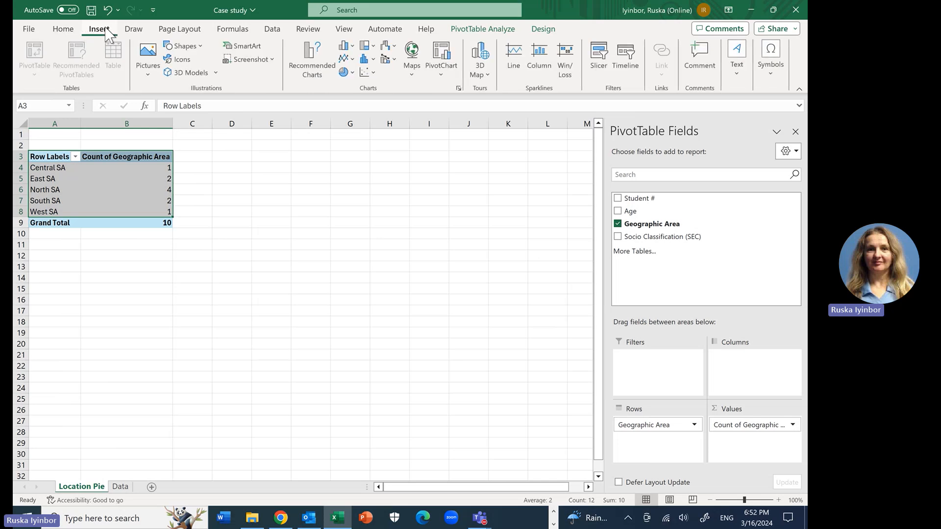
left_click(348, 72)
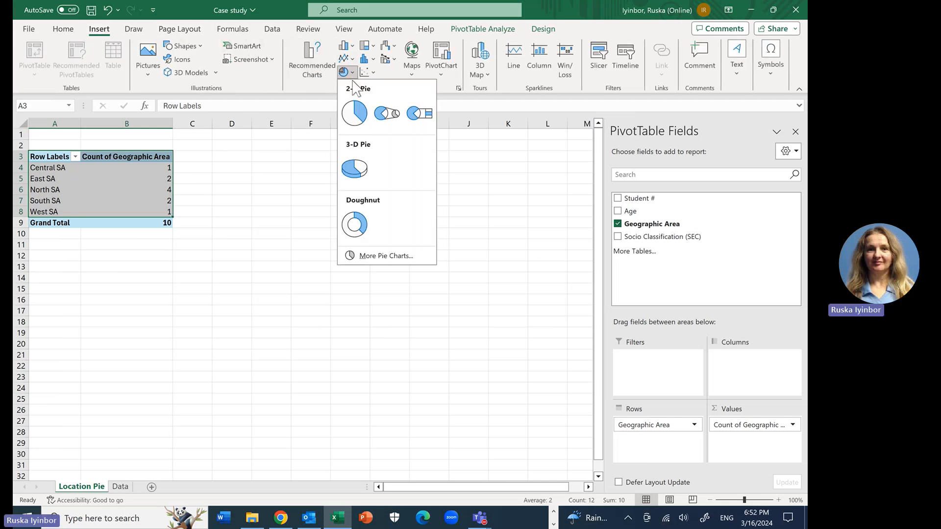
left_click(354, 113)
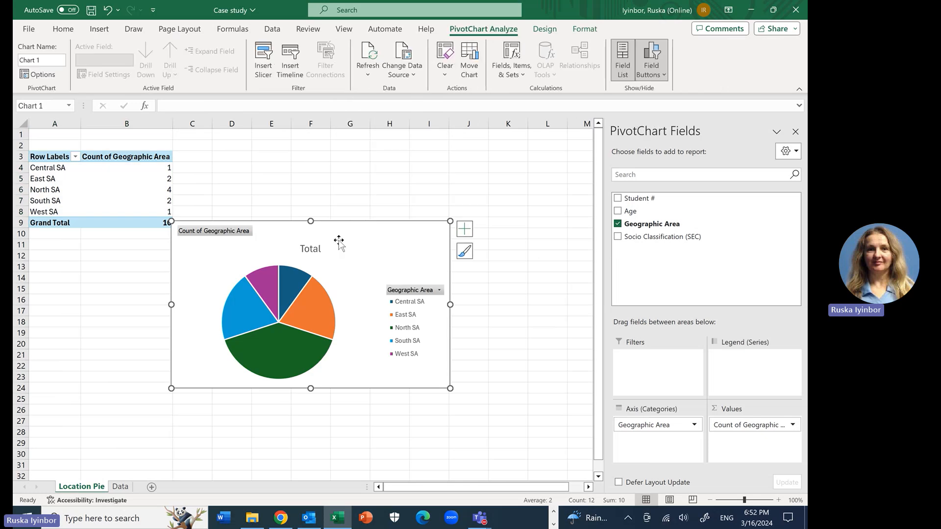
left_click_drag(356, 240, 418, 237)
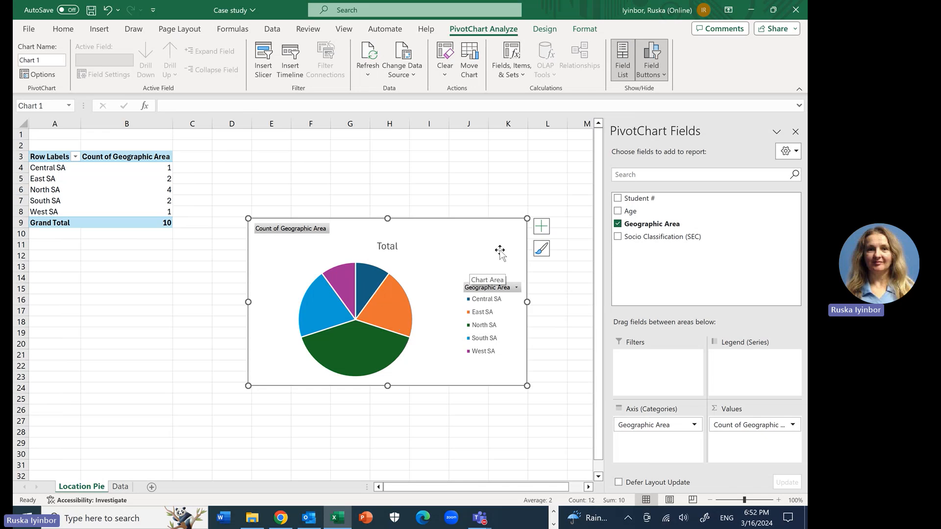
Step: Add data labels to the Geographic Area pie chart in the Data Callout style, showing area names and percentages
left_click(541, 225)
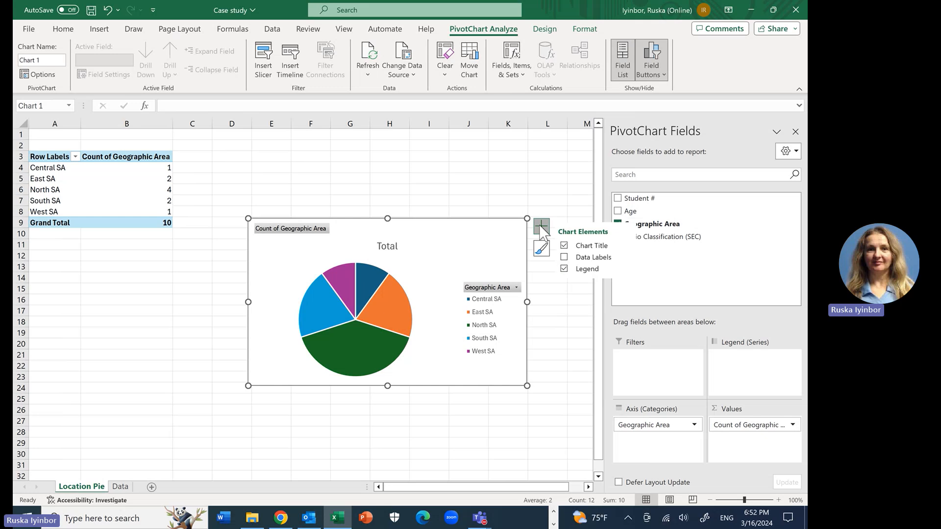
left_click(564, 258)
left_click(566, 258)
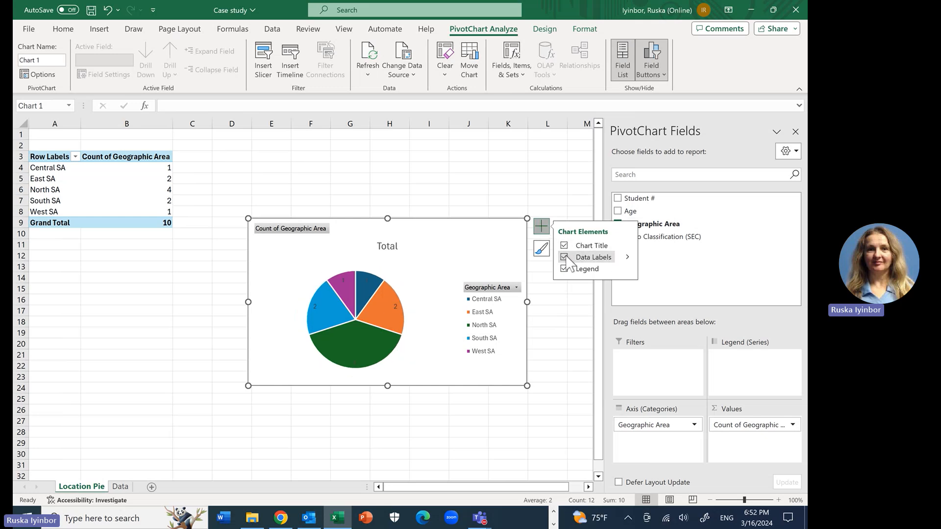
left_click(628, 257)
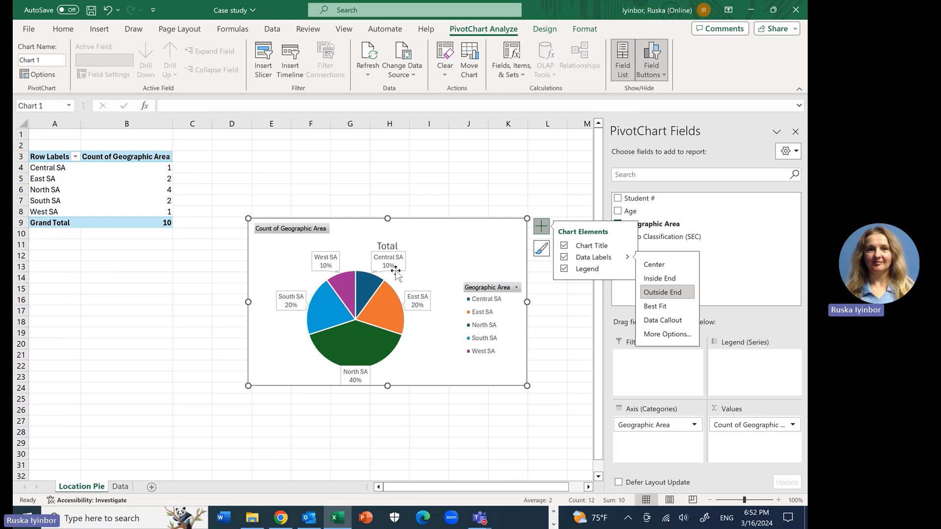
left_click(567, 344)
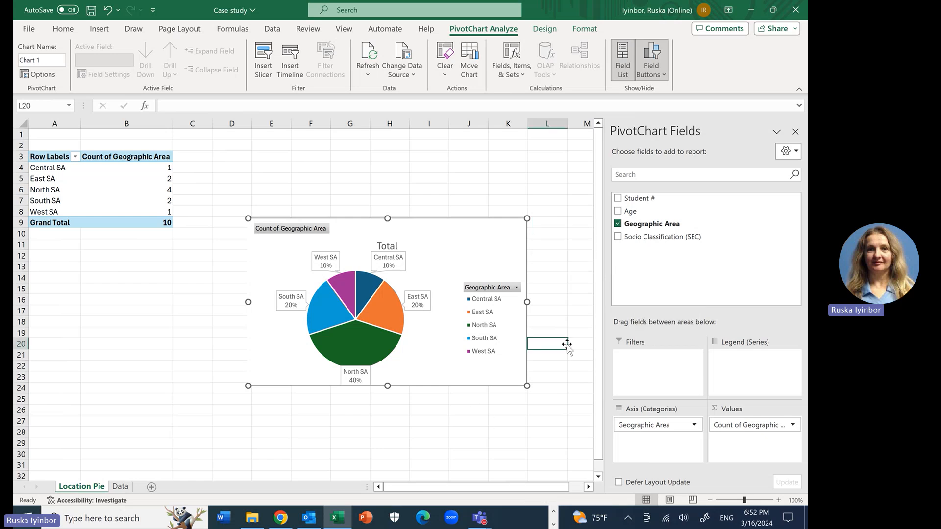
left_click(509, 441)
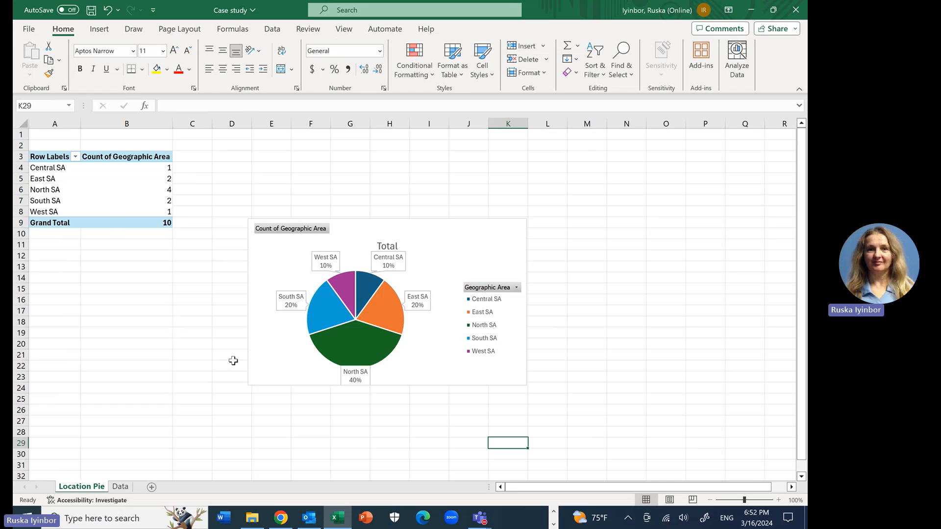
Step: Insert the recommended "Count of Socio Classification (SEC)" PivotTable on a new sheet from the Data sheet's range D1:D11
left_click(120, 486)
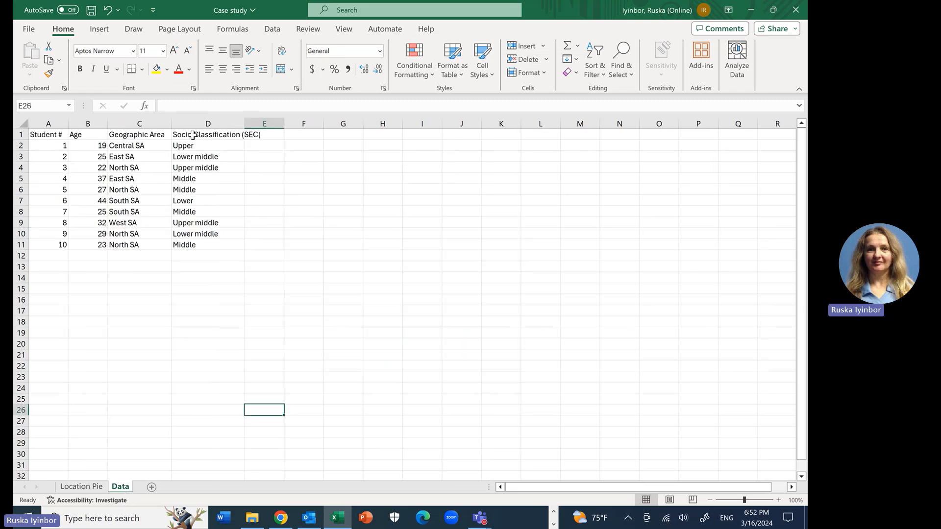
left_click_drag(191, 134, 196, 245)
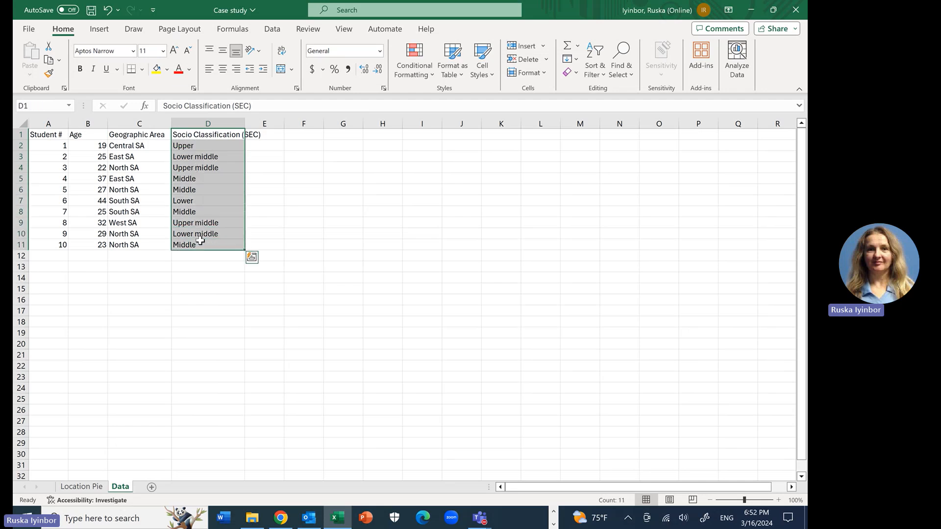
left_click(97, 31)
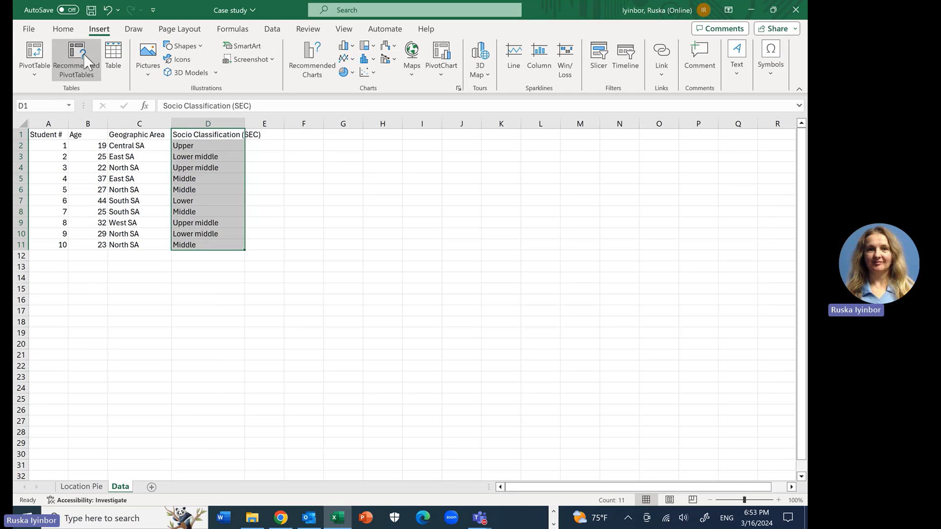
left_click(84, 55)
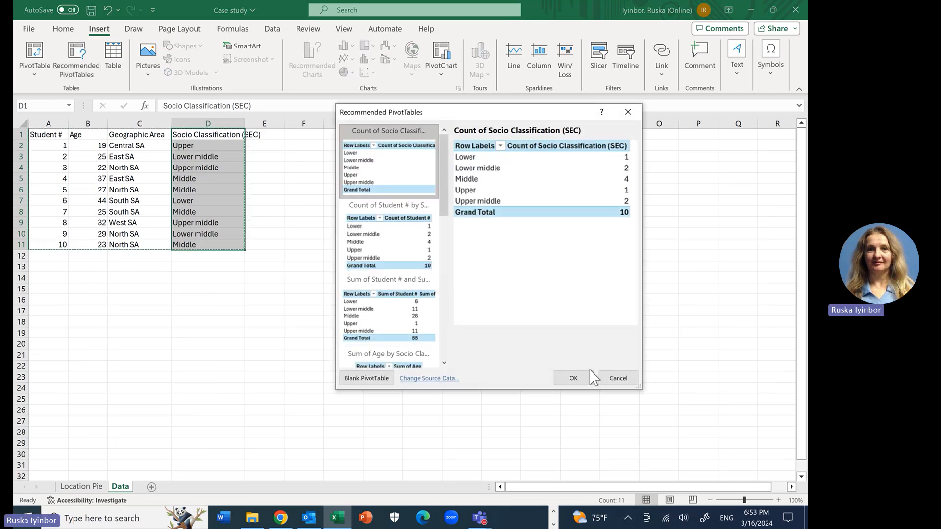
left_click(591, 380)
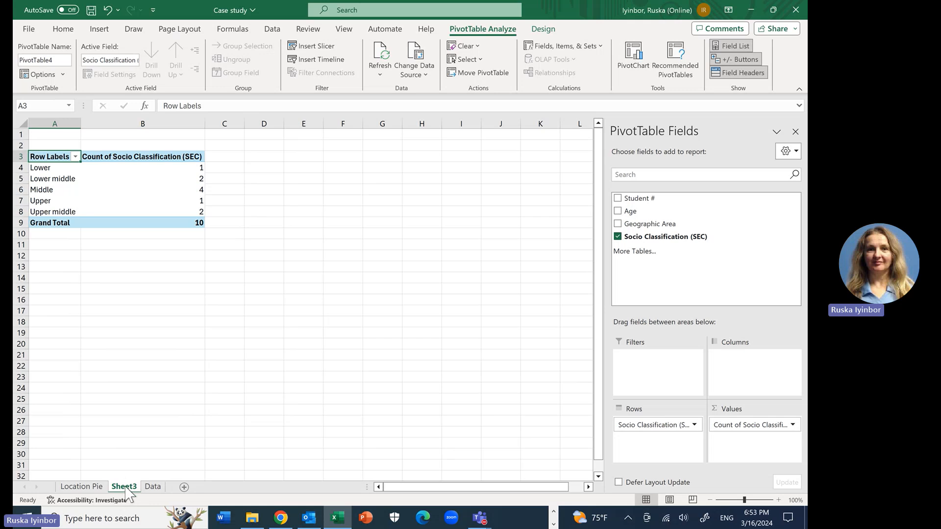
Step: Rename the new Socio Classification PivotTable worksheet as "SEC Pie"
double_click(124, 486)
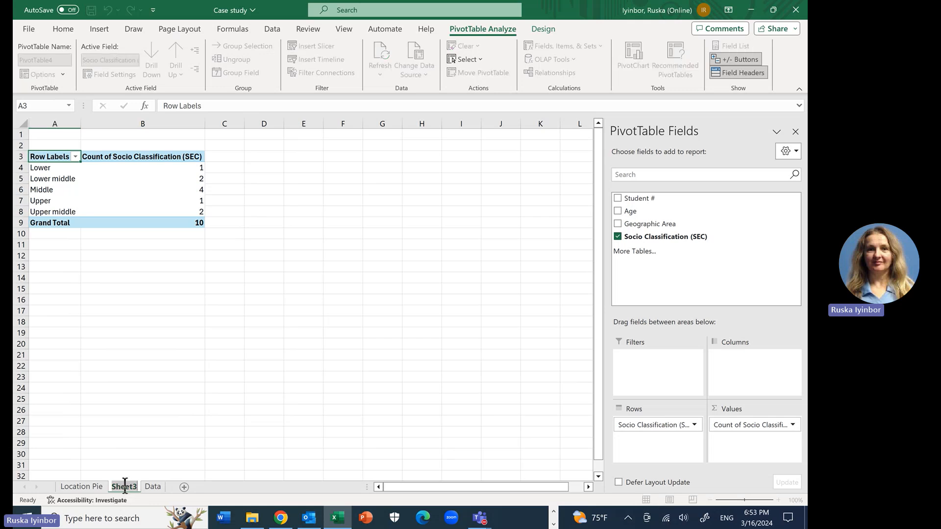
type("S")
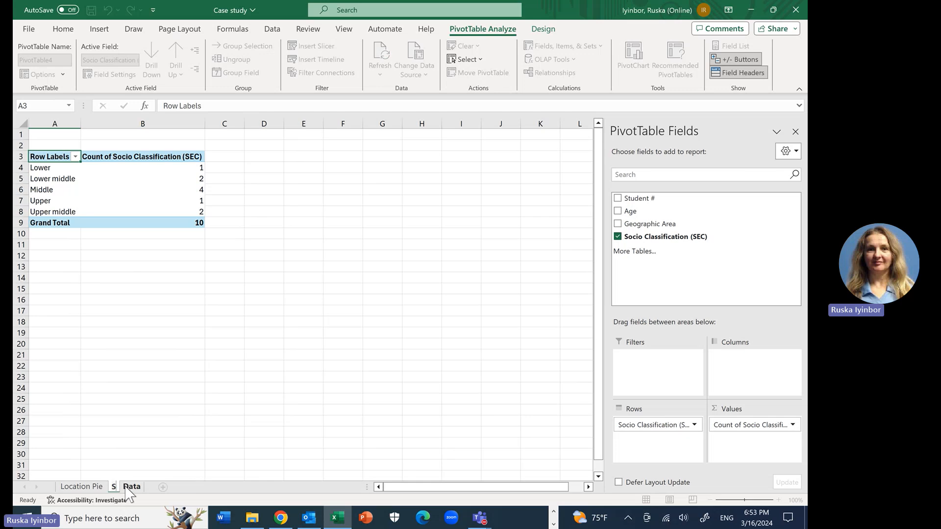
type("EC Pie")
left_click(284, 435)
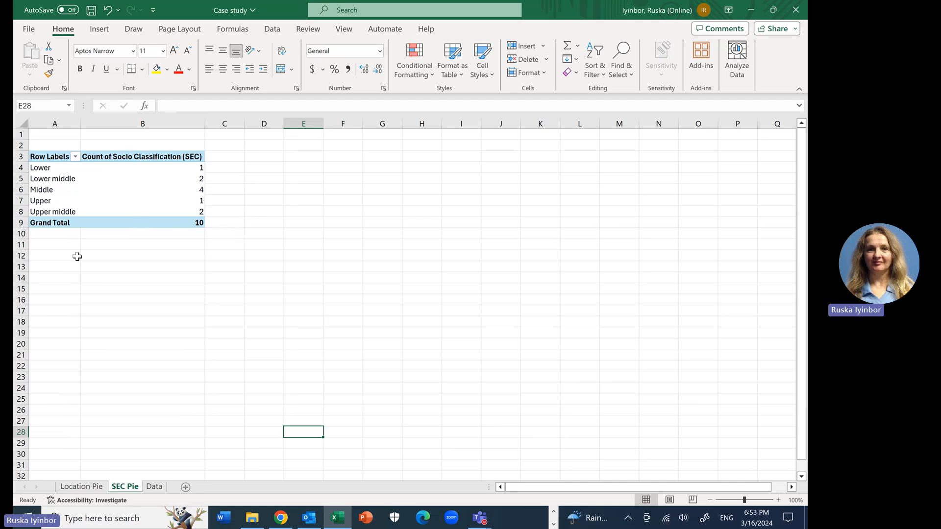
Step: Insert a 2-D pie chart from the Socio Classification PivotTable range A3:B9
left_click_drag(36, 156, 126, 219)
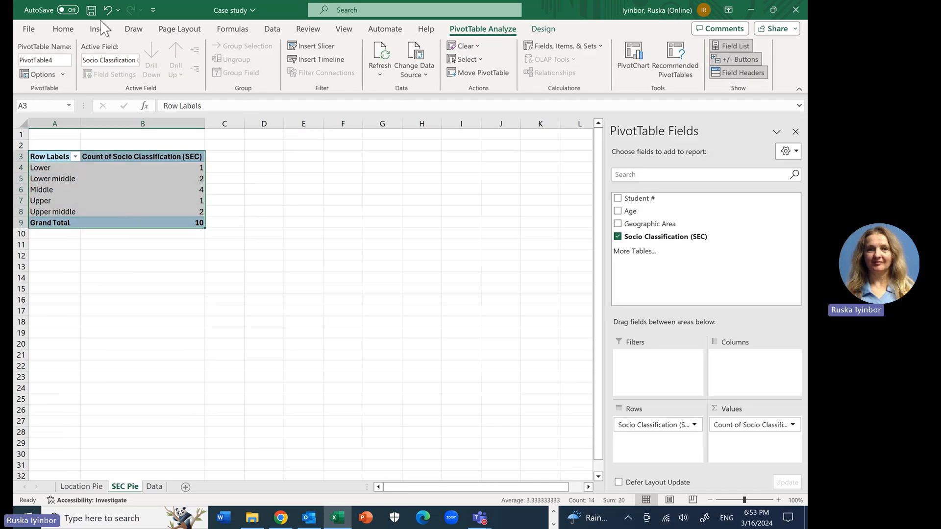
left_click(99, 30)
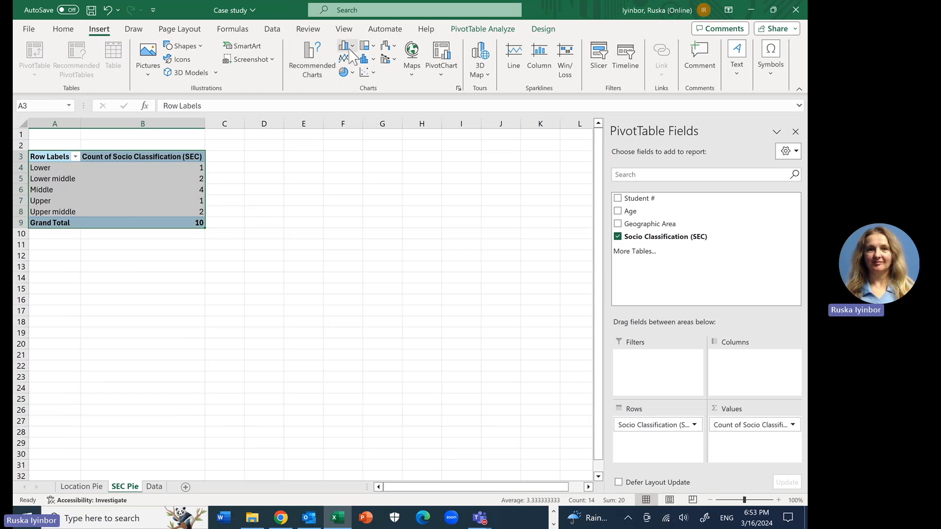
left_click(348, 72)
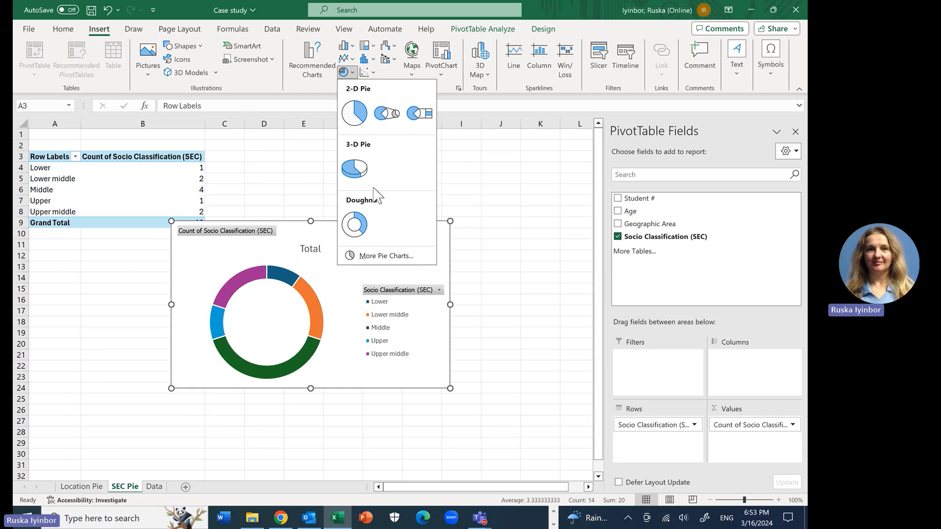
left_click(354, 120)
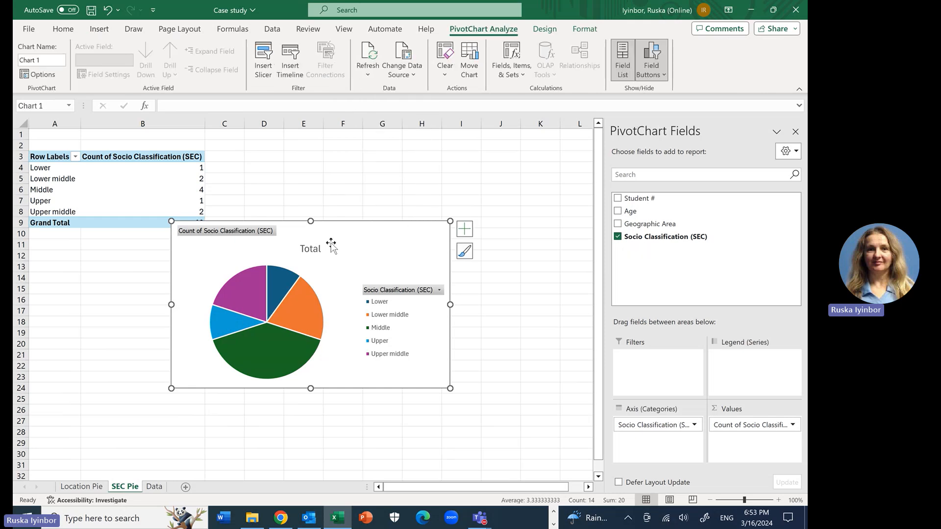
Step: Add Data Callout labels to the Socio Classification pie chart, showing class names and percentages
left_click(464, 228)
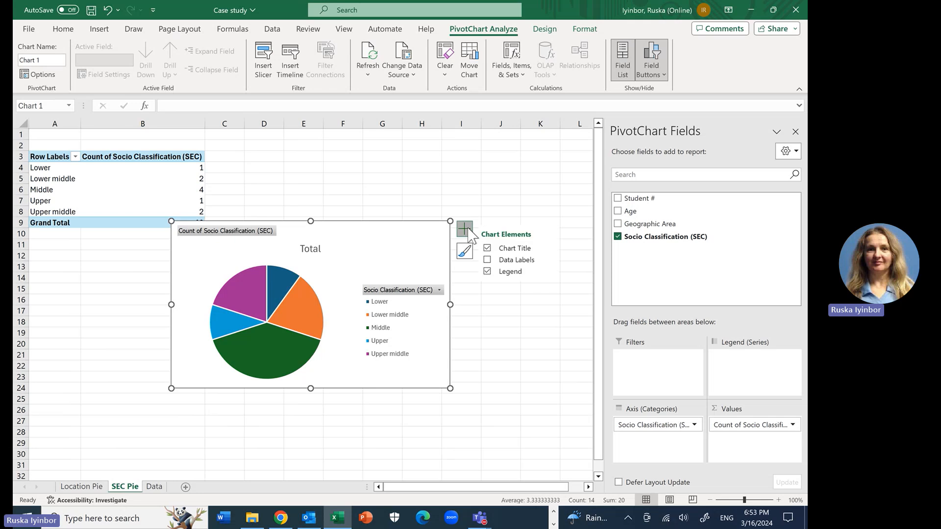
left_click(487, 261)
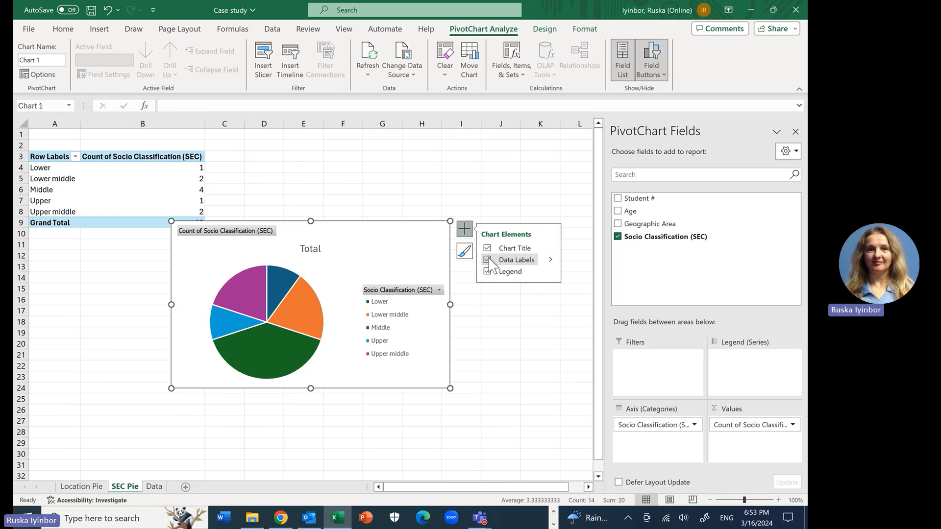
left_click(552, 260)
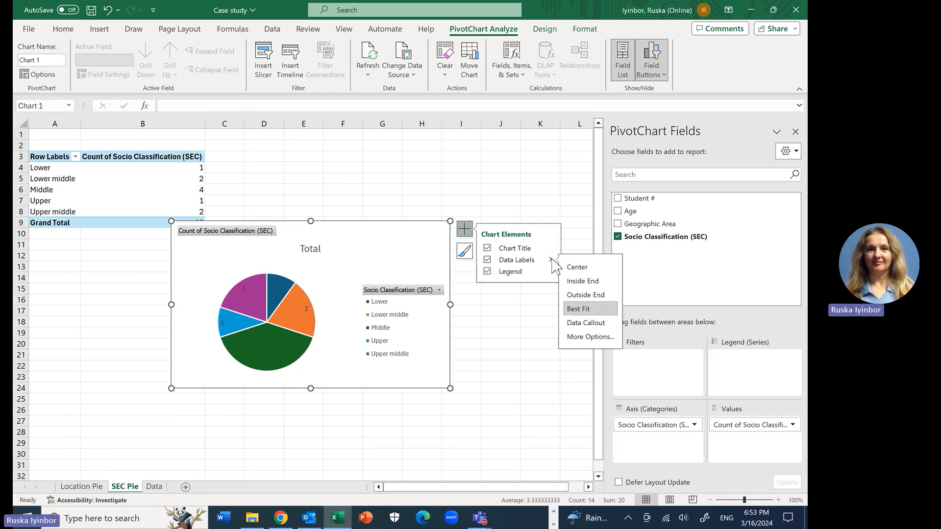
left_click(588, 324)
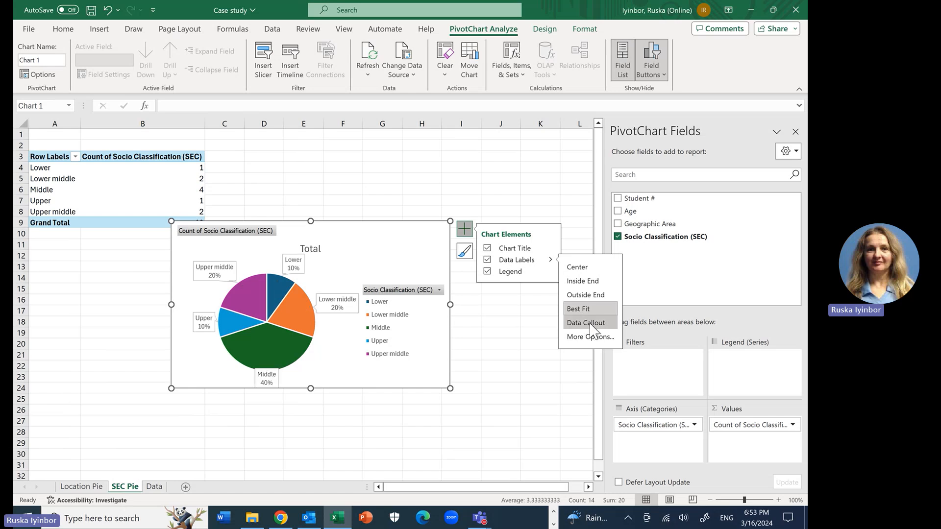
left_click(510, 368)
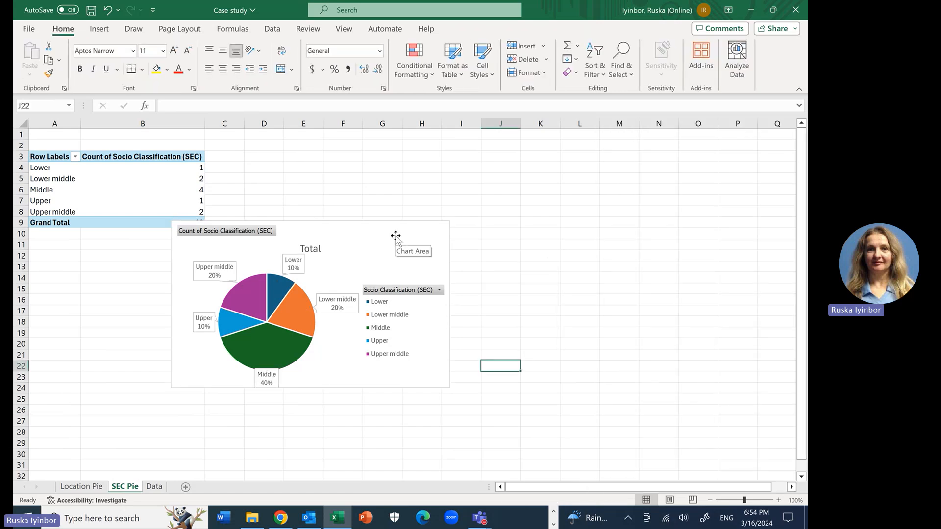
Step: Move the Socio Classification pie chart clear of the PivotTable so the Grand Total row is uncovered
left_click(398, 236)
left_click_drag(398, 237, 507, 230)
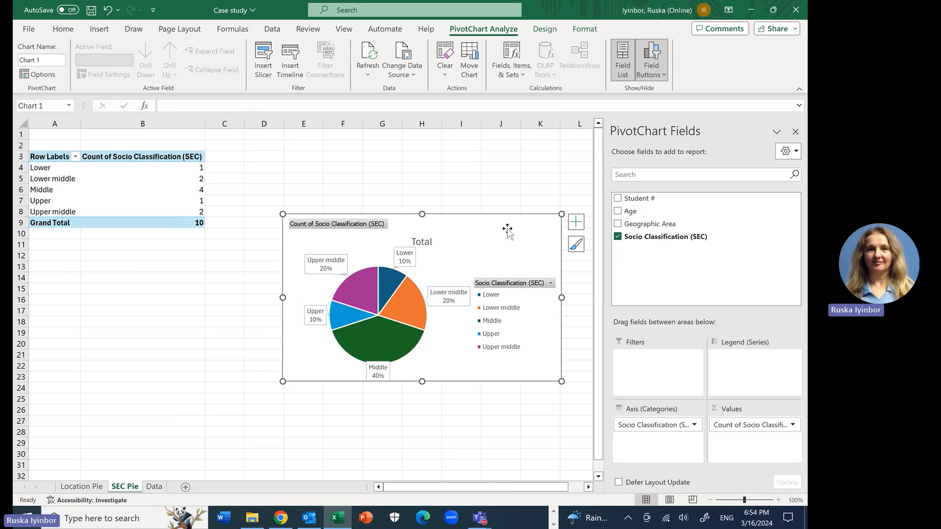
left_click(522, 180)
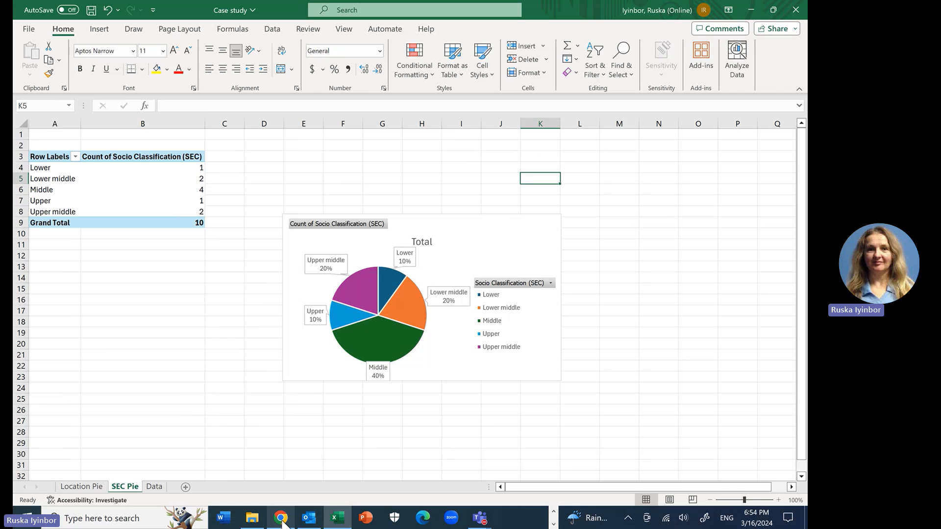
Step: Switch to the case study page in Chrome and review the Qualitative Analysis section's frequency tables and pie graphs
mouse_move(282, 525)
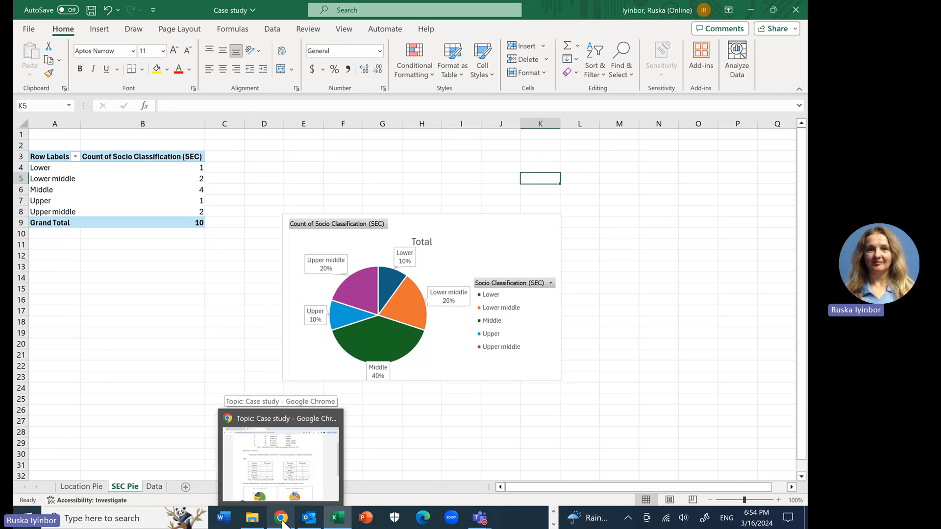
left_click(280, 518)
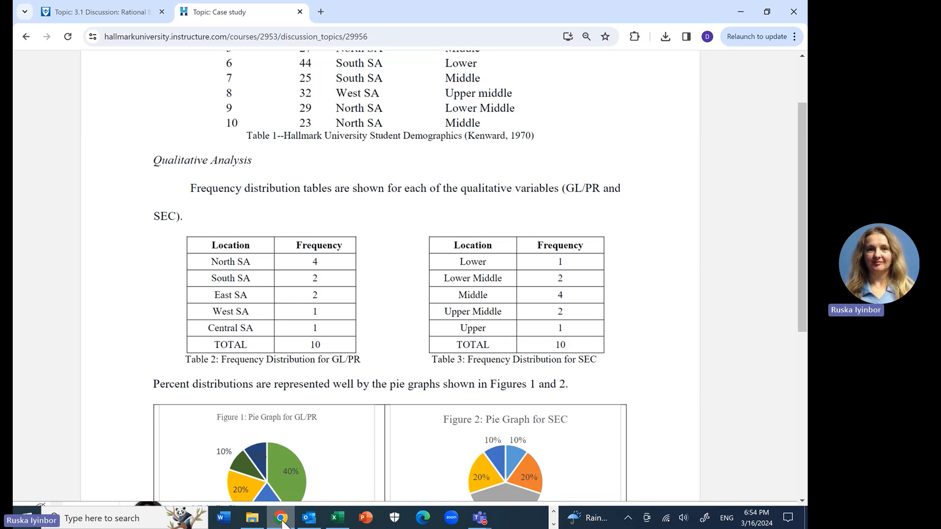
scroll(392, 274, "down", 2)
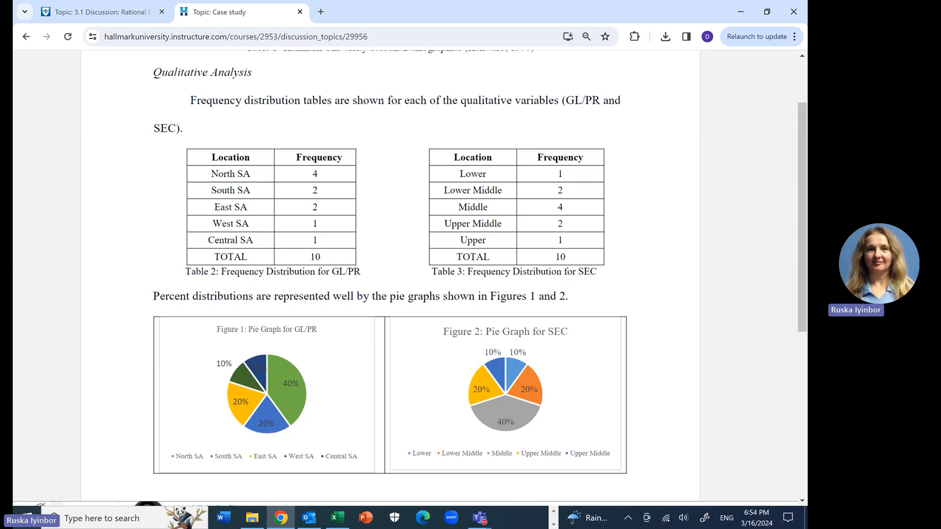
scroll(392, 275, "down", 1)
scroll(392, 275, "up", 2)
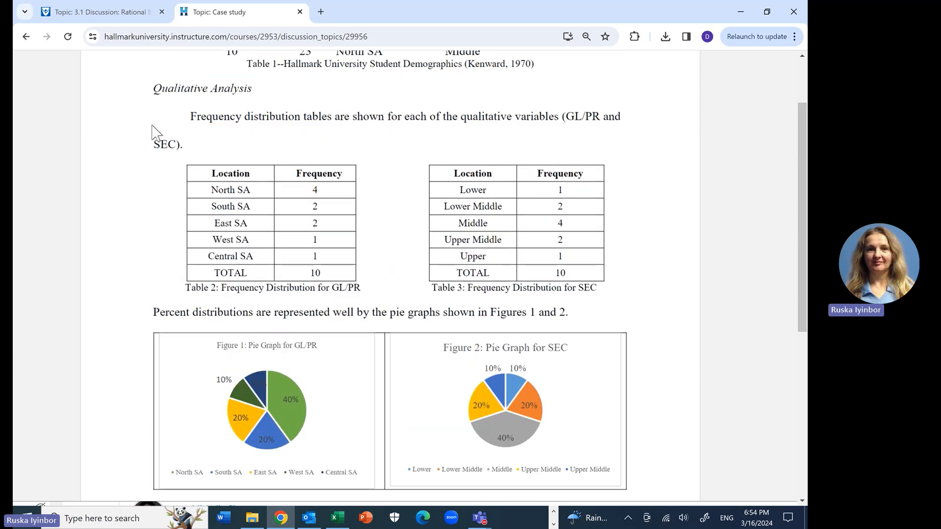
left_click_drag(156, 89, 249, 88)
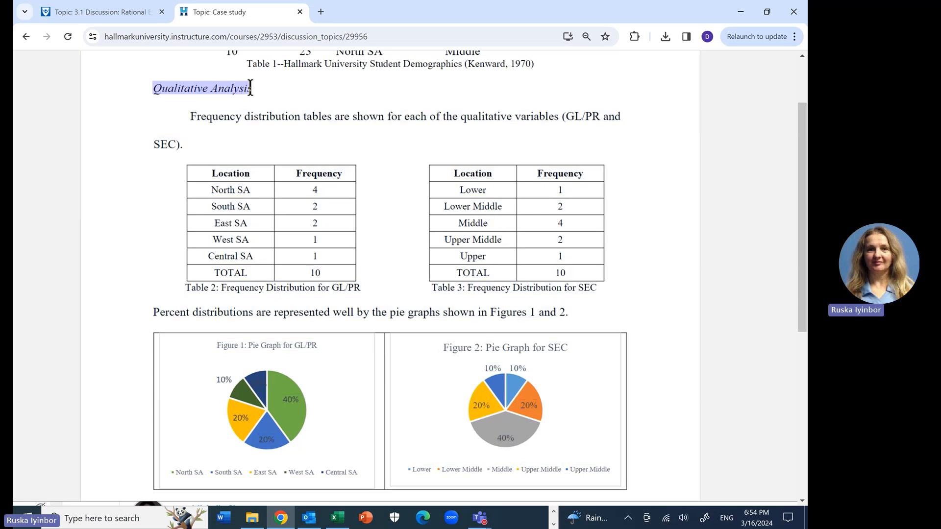
left_click(443, 313)
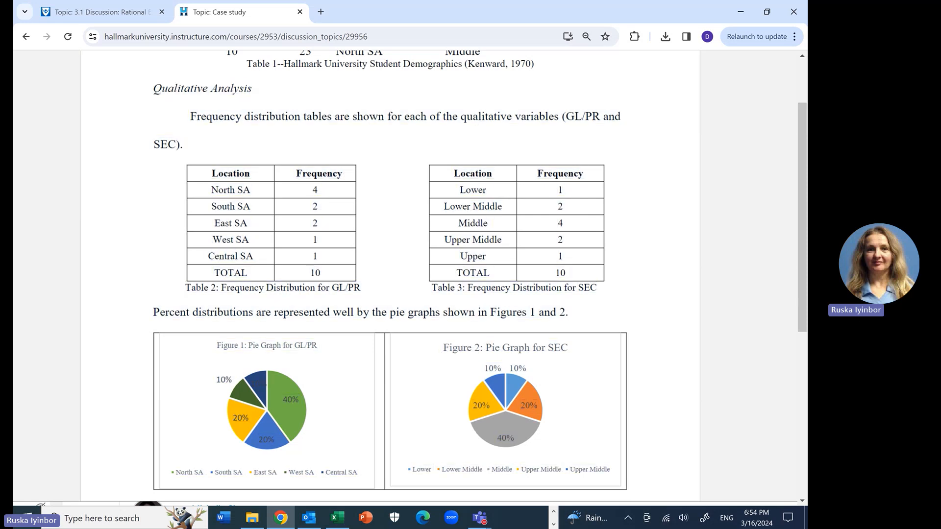
Step: Examine the Bivariate Qualitative Data Analysis section, from the crosstabulation and contingency tables 4a to 5c through the Figure 3 column chart
scroll(443, 312, "down", 6)
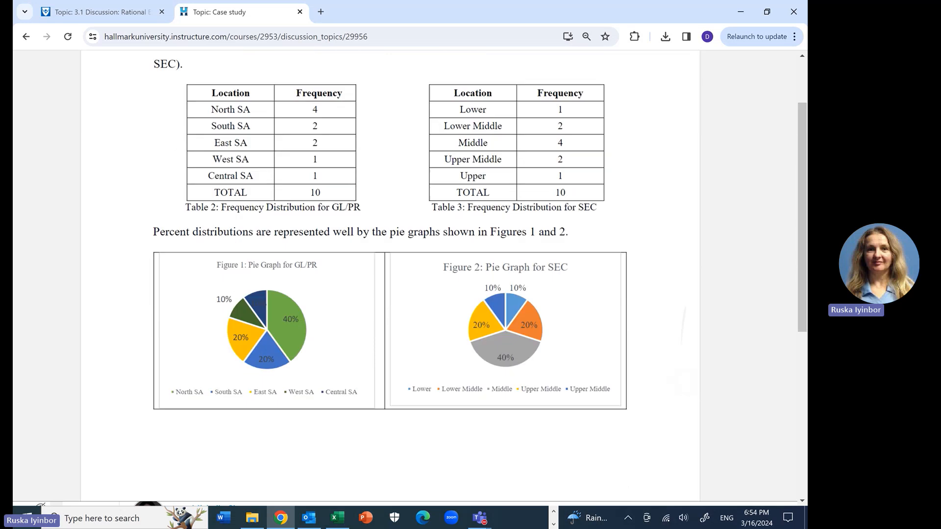
scroll(443, 313, "down", 6)
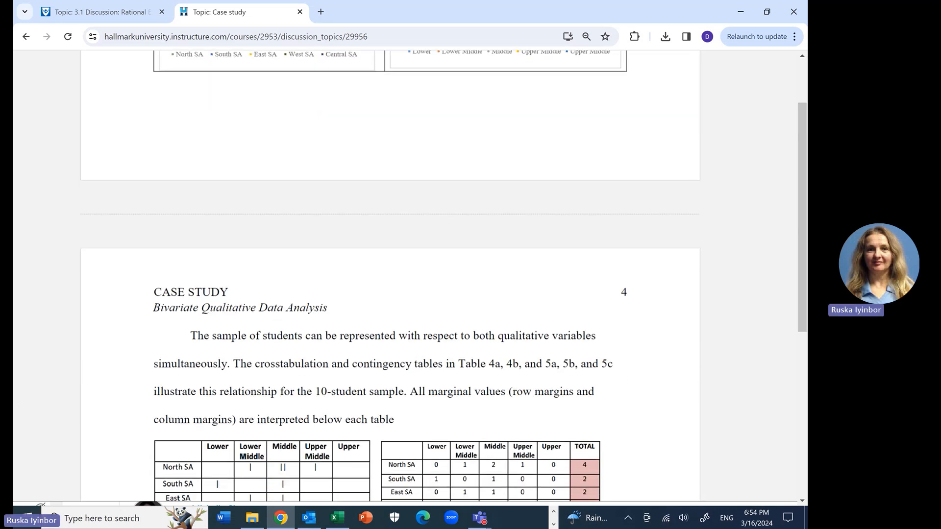
scroll(443, 312, "down", 1)
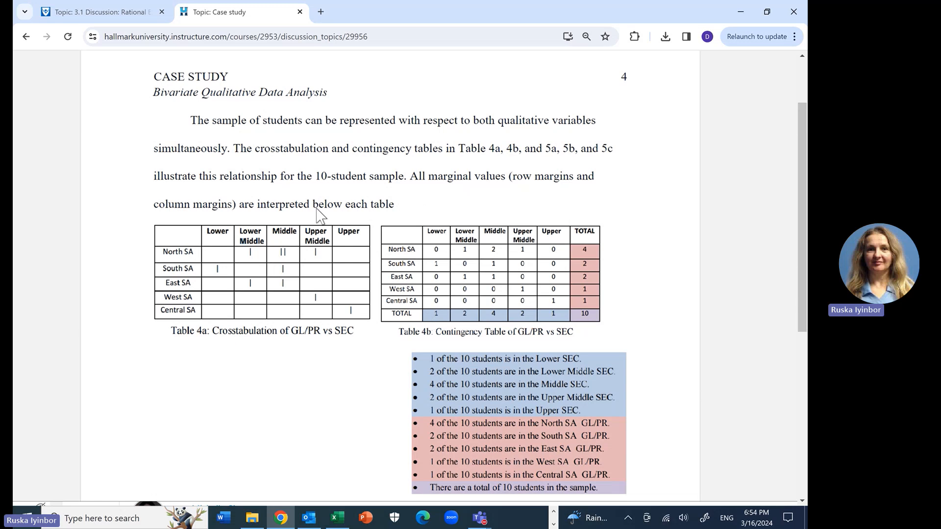
left_click_drag(155, 92, 326, 89)
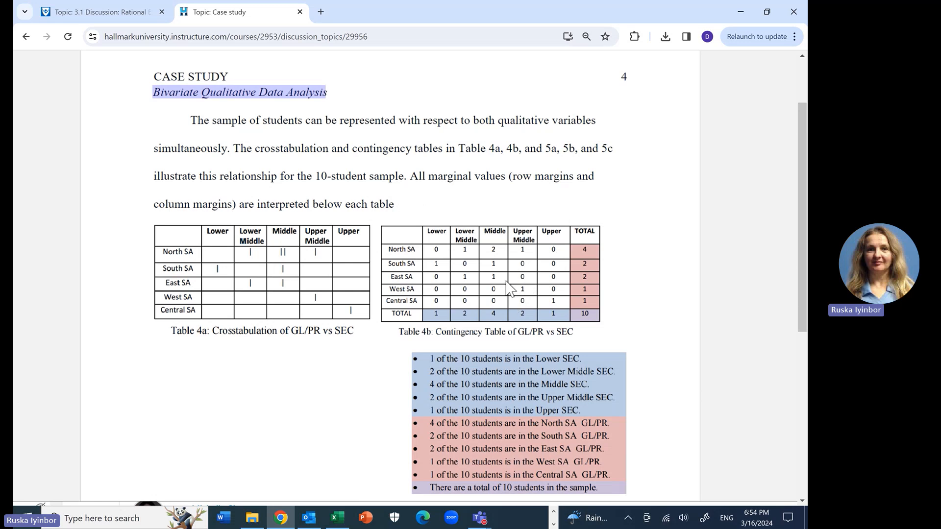
scroll(508, 289, "down", 6)
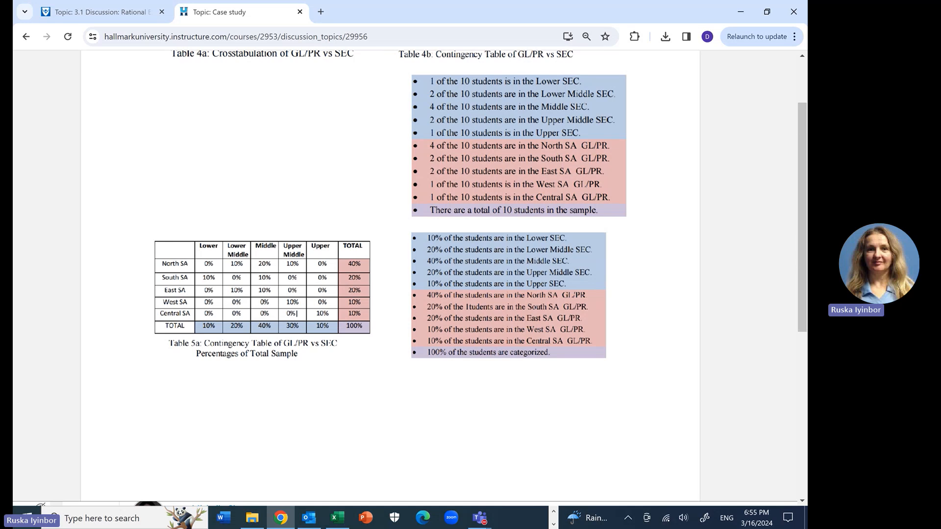
scroll(295, 313, "down", 1)
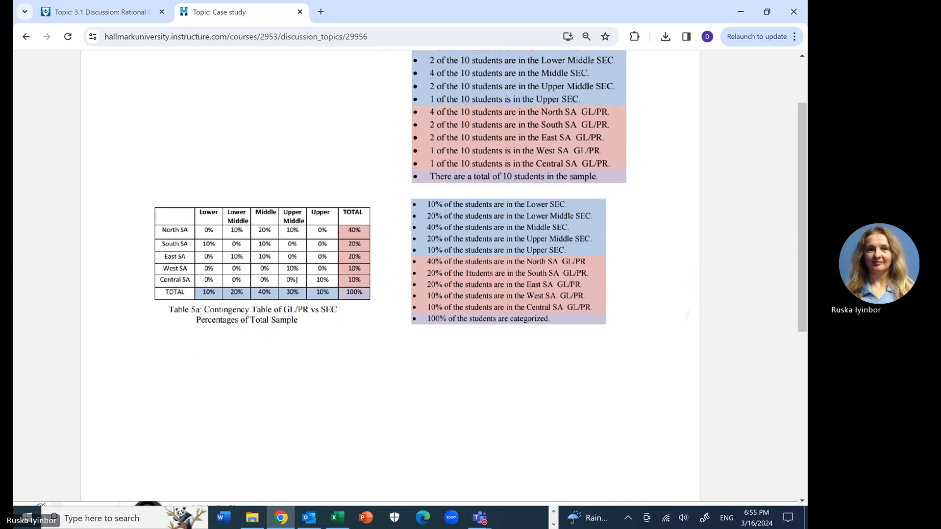
scroll(238, 453, "down", 5)
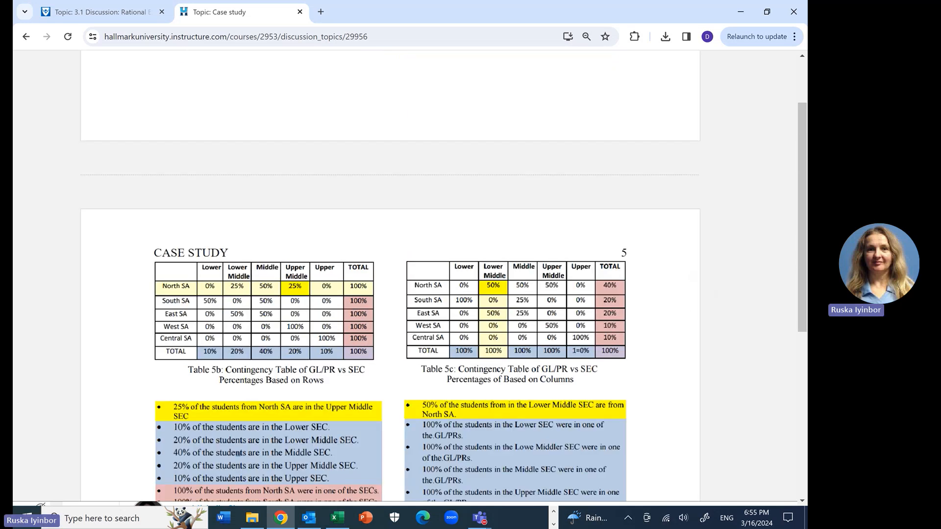
scroll(238, 453, "down", 1)
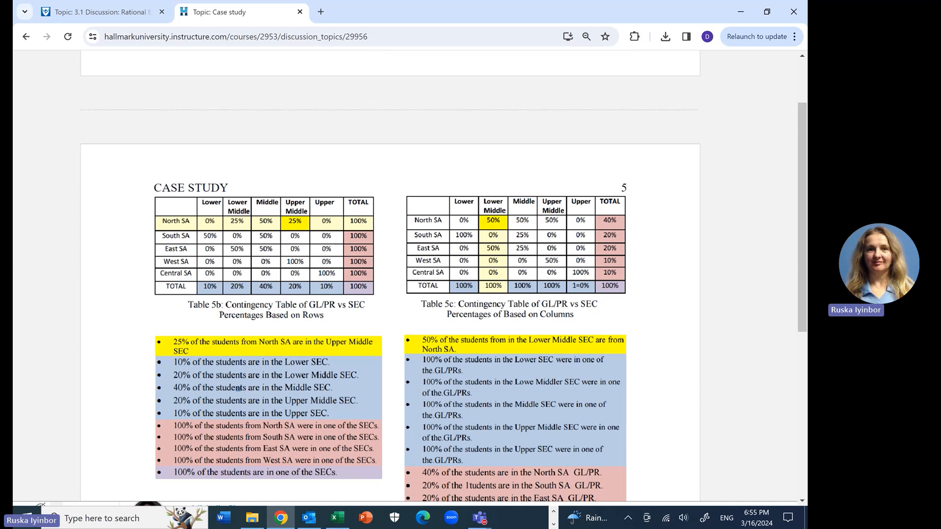
scroll(390, 276, "down", 4)
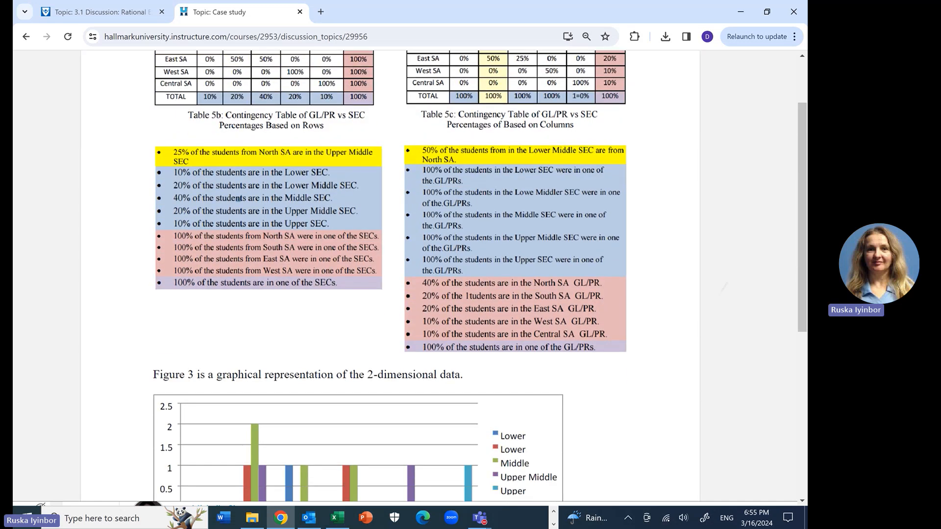
scroll(390, 275, "down", 2)
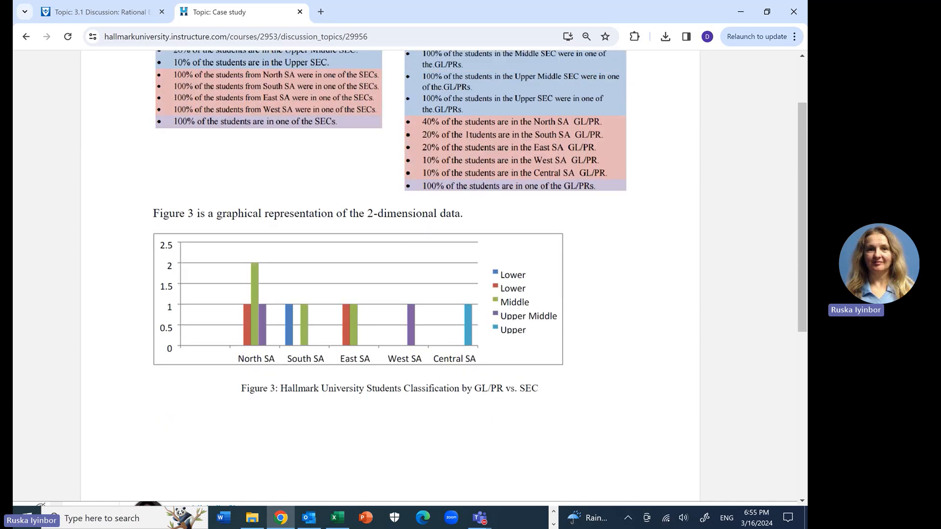
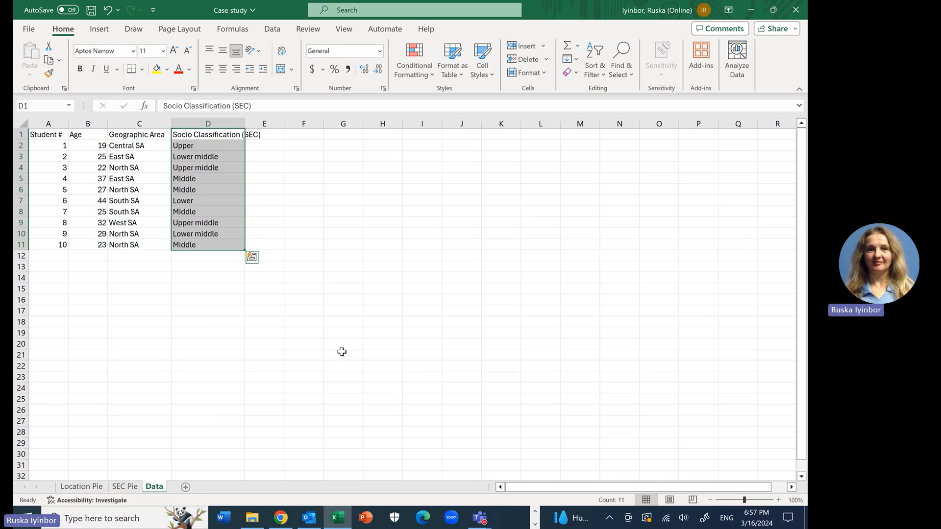
Step: Insert a PivotTable on a new worksheet from the student data in A1:D11 of the Data sheet
double_click(342, 352)
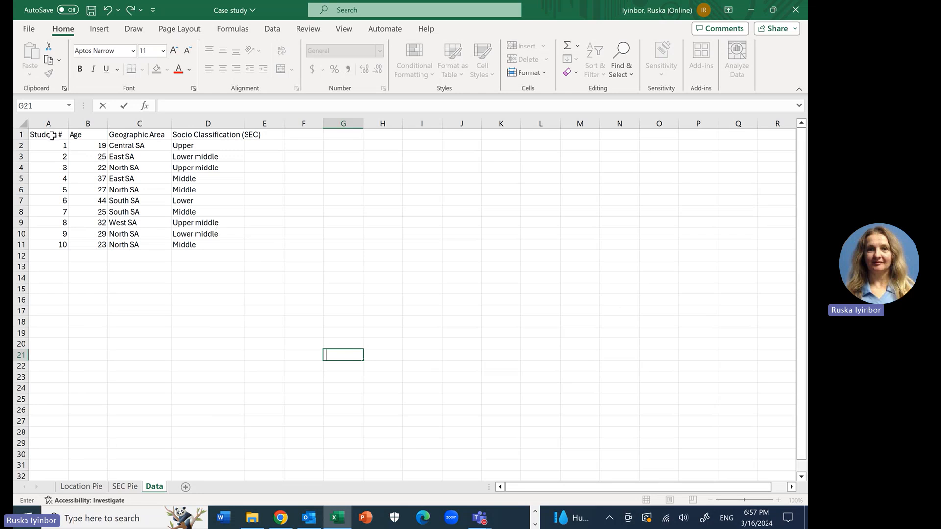
left_click_drag(51, 134, 212, 247)
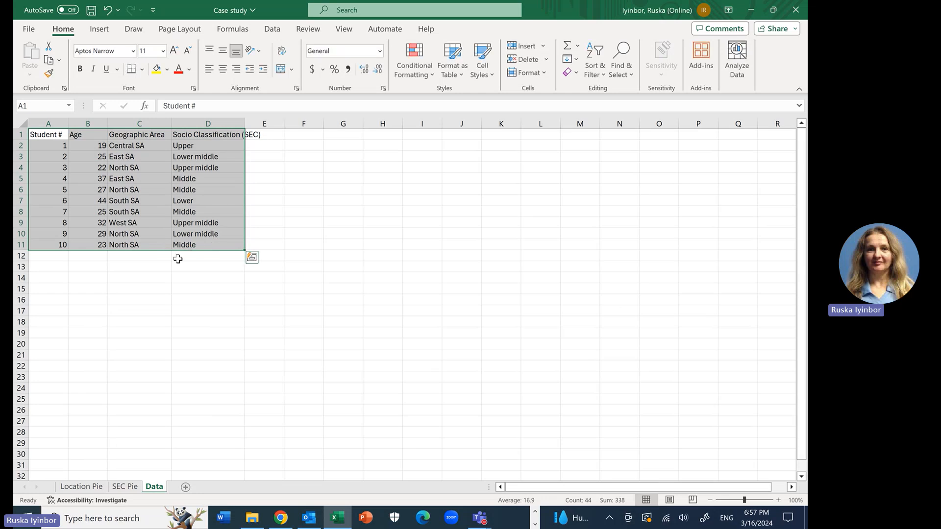
left_click(98, 30)
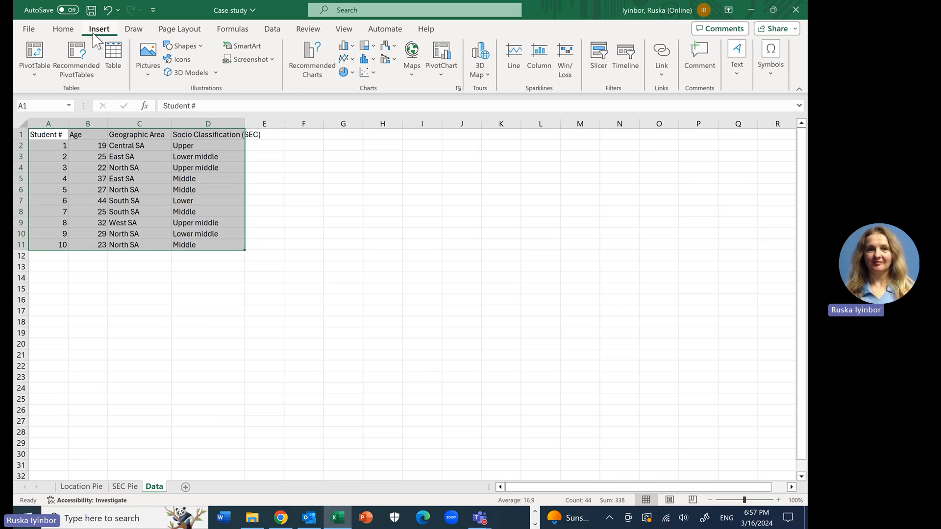
left_click(34, 55)
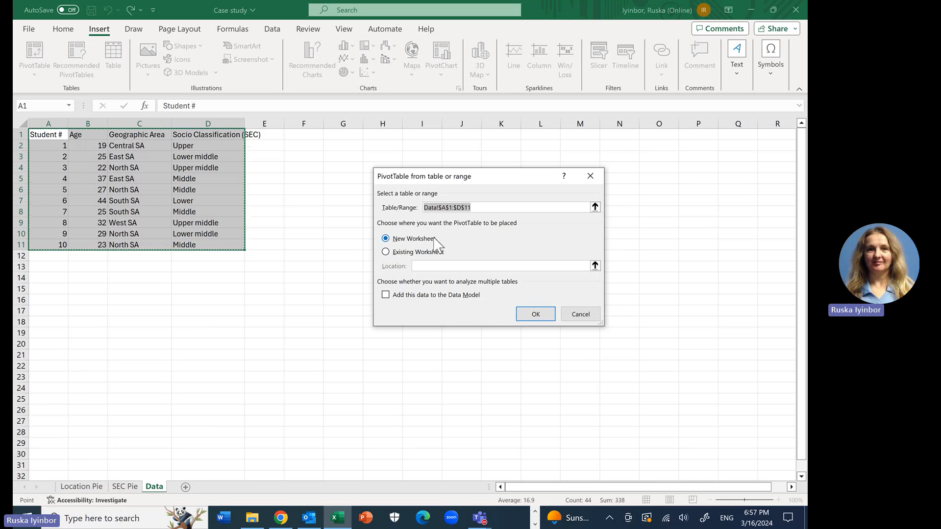
left_click(534, 316)
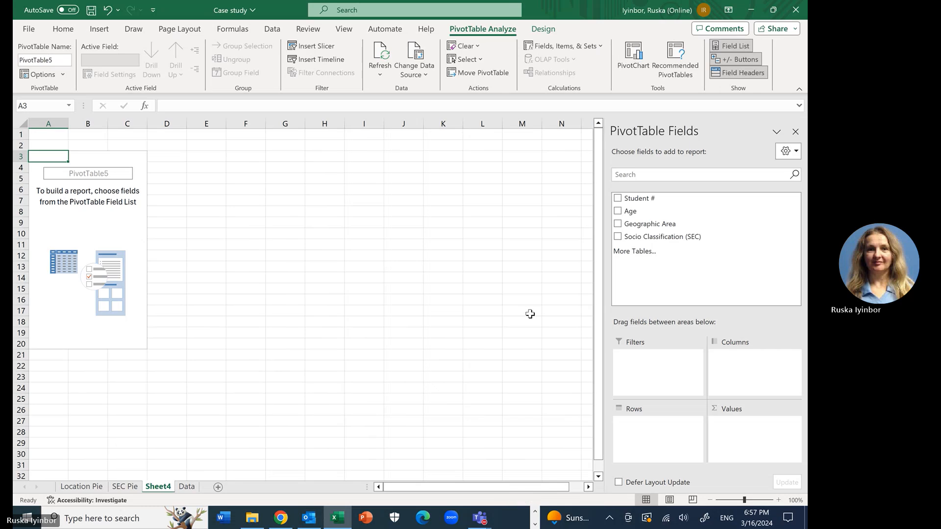
Step: Lay out the PivotTable with Geographic Area as rows, Socio Classification (SEC) as columns and Student # as values
left_click(89, 210)
left_click(267, 218)
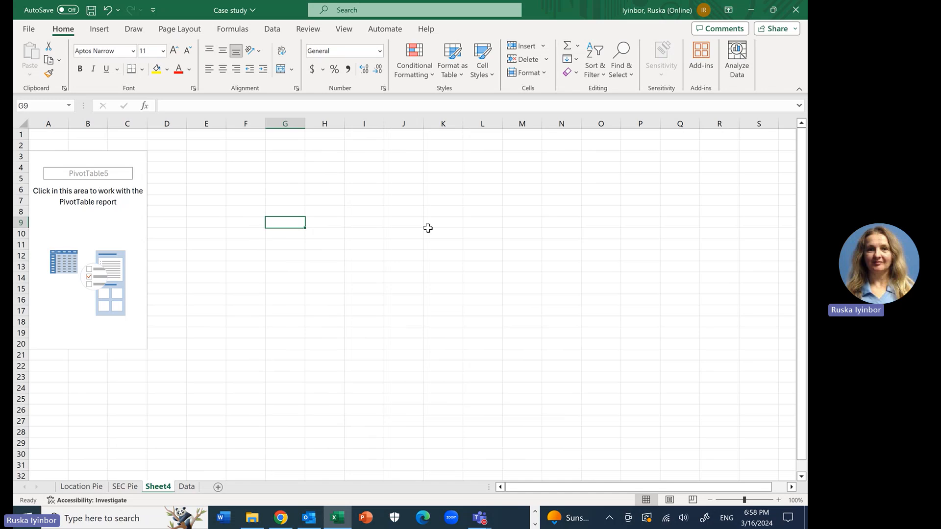
left_click(93, 191)
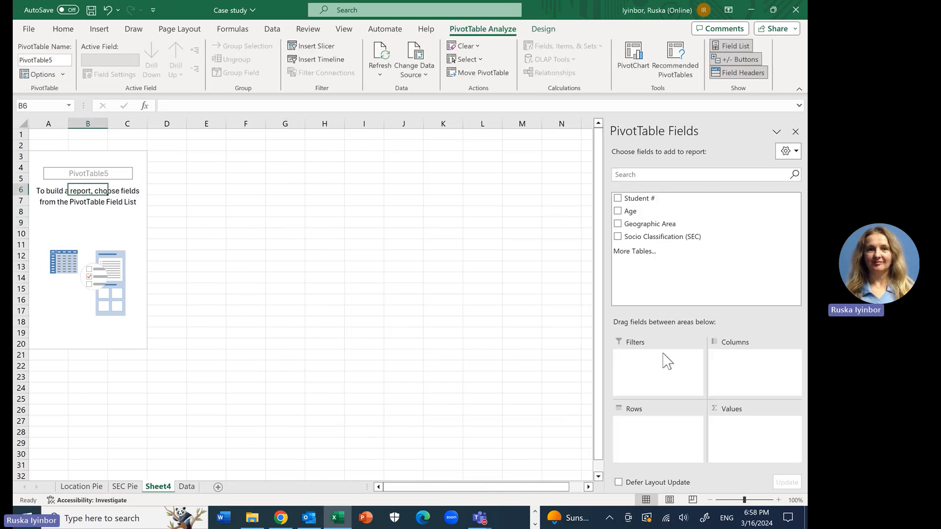
left_click(618, 198)
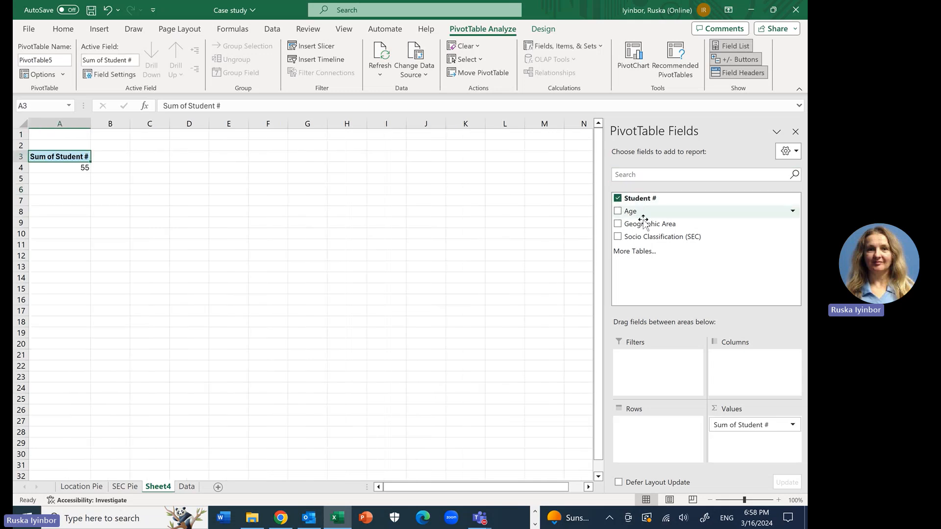
left_click(618, 224)
left_click(618, 237)
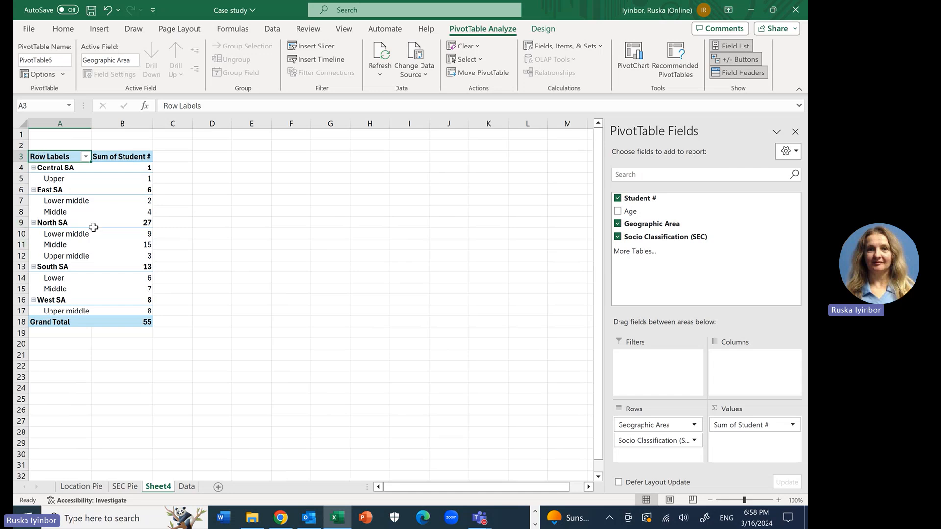
mouse_move(93, 228)
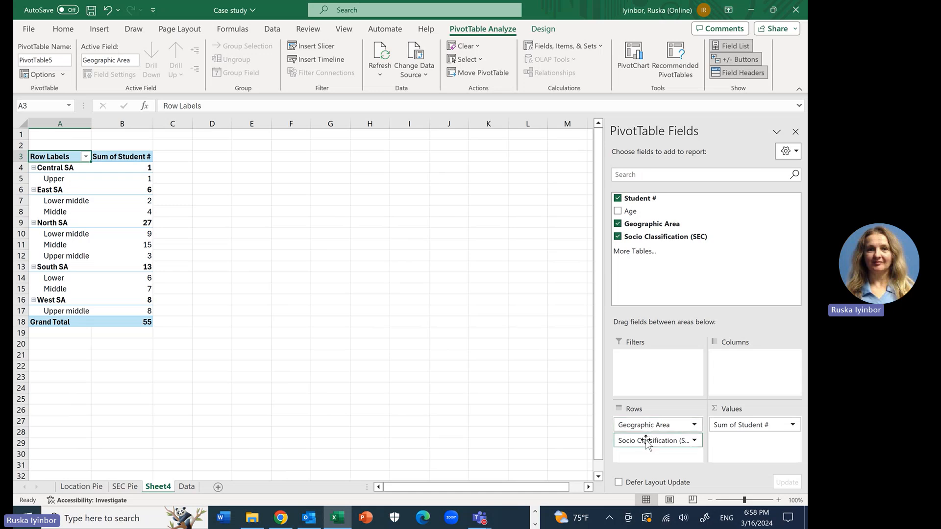
left_click_drag(647, 441, 739, 388)
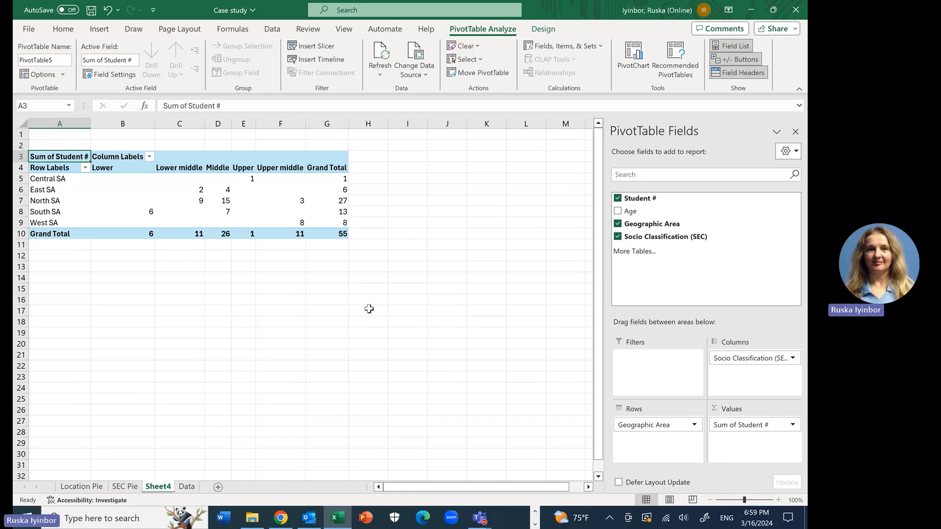
Step: Summarize the PivotTable's Student # values by Count
left_click(343, 235)
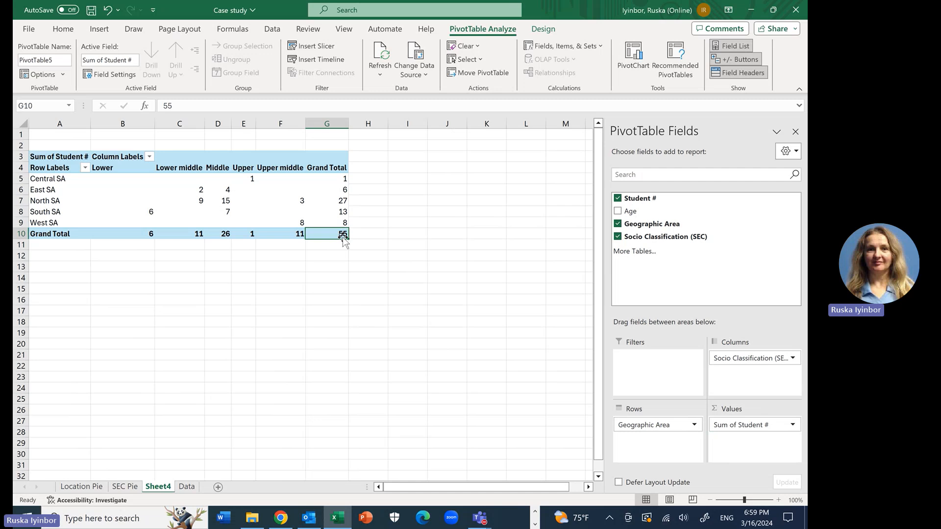
left_click(343, 298)
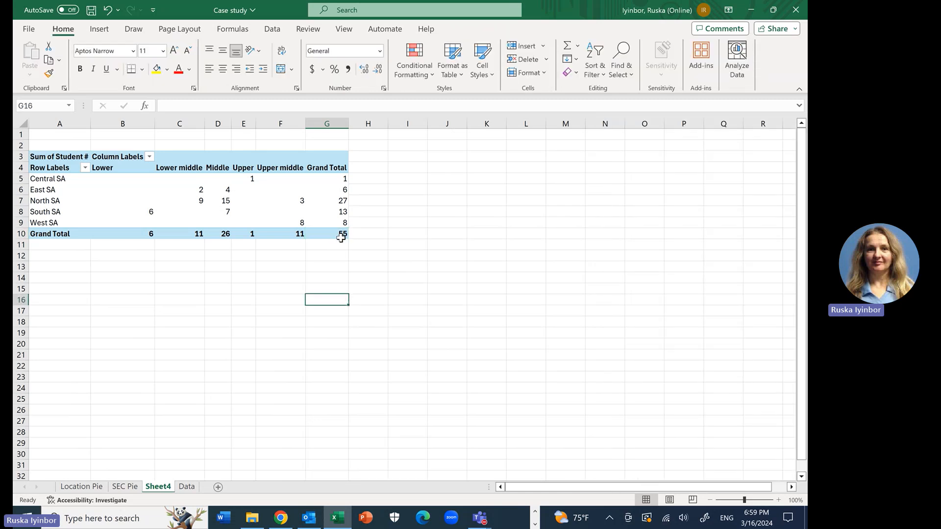
left_click(341, 237)
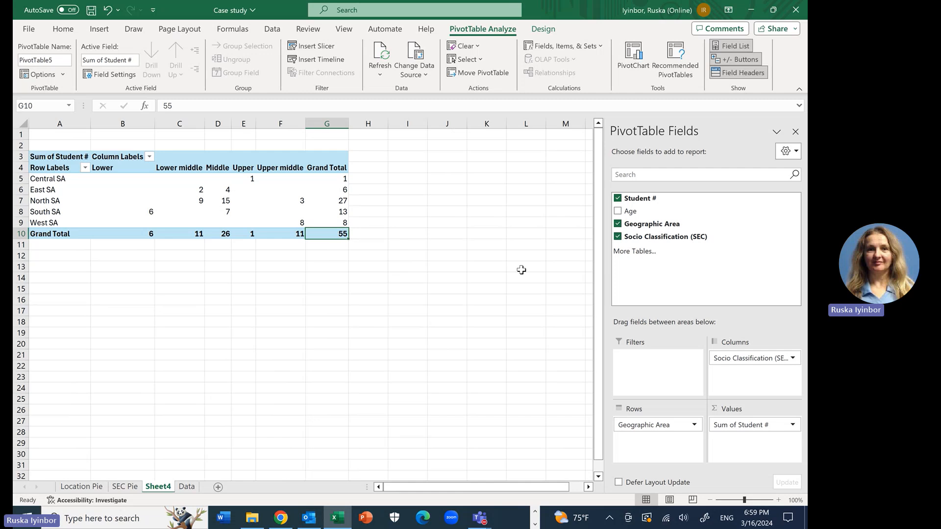
left_click(742, 431)
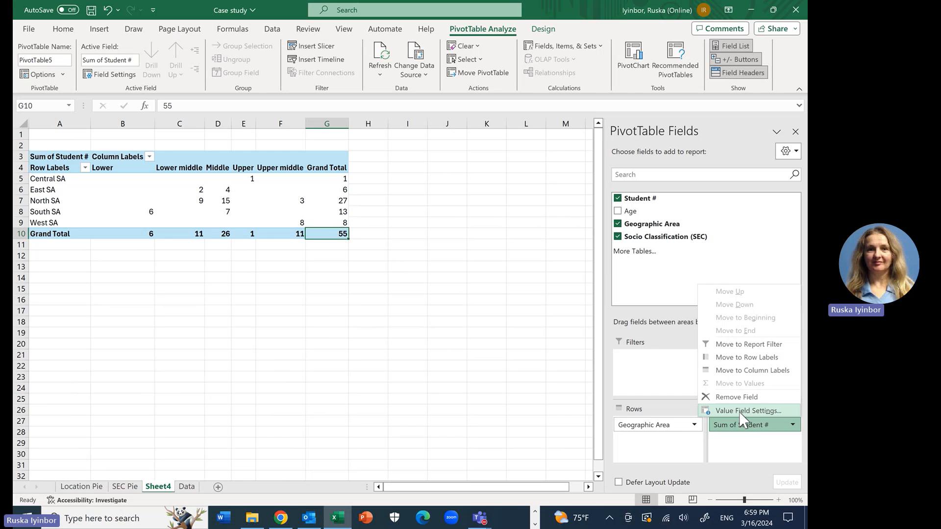
left_click(738, 411)
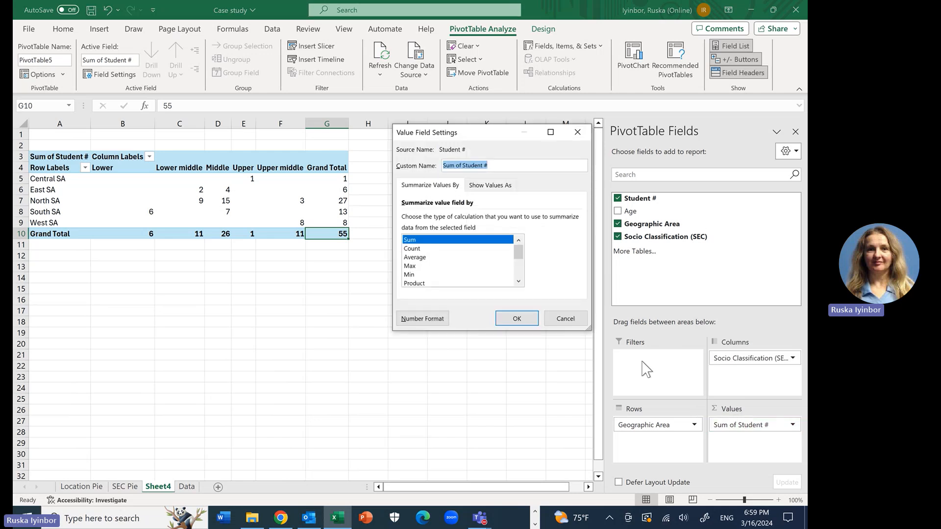
left_click(412, 248)
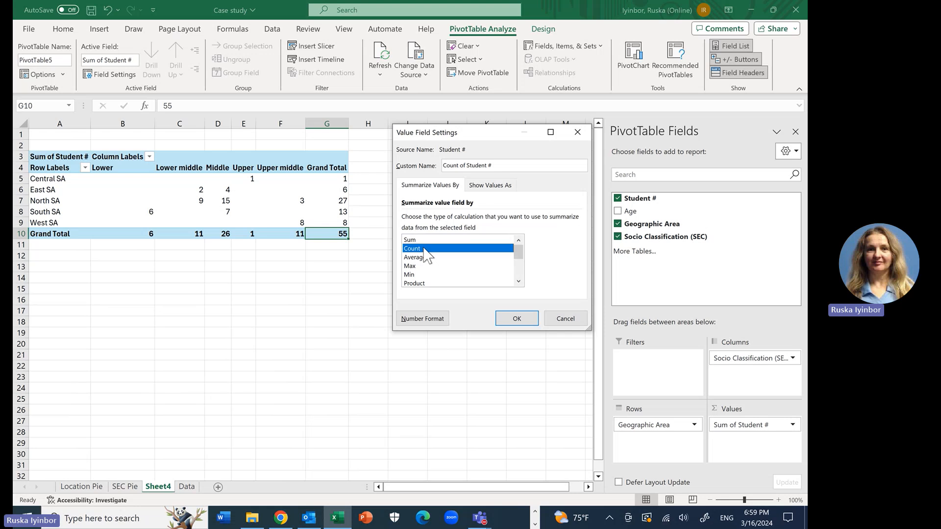
left_click(518, 319)
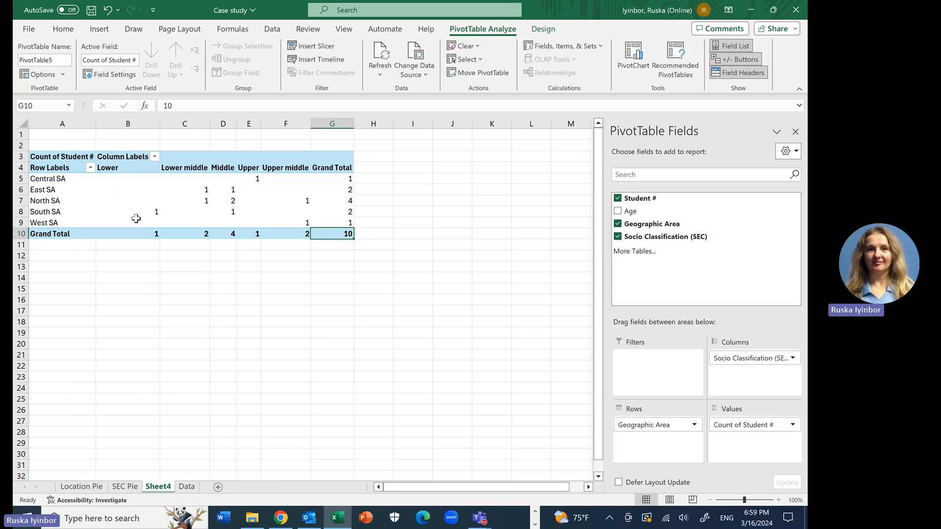
Step: Rename the PivotTable's Grand Total label to Total
left_click(47, 234)
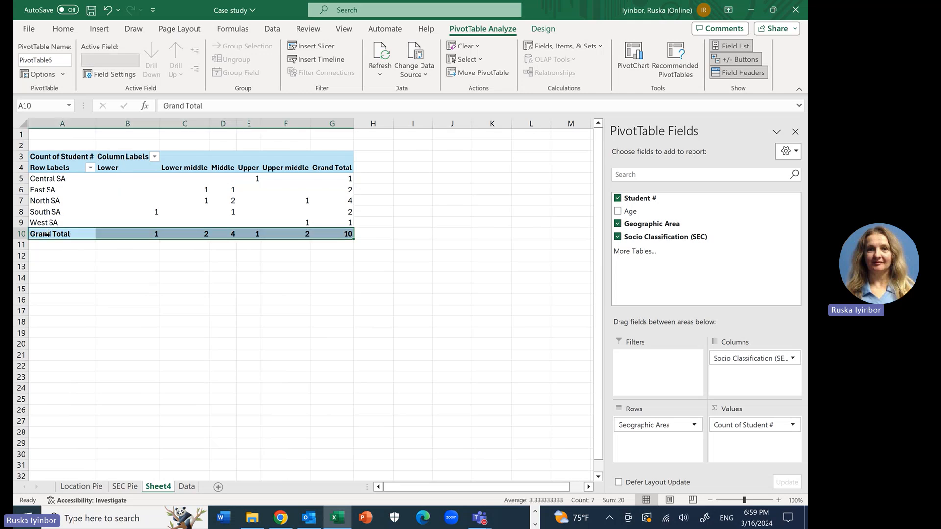
left_click(182, 106)
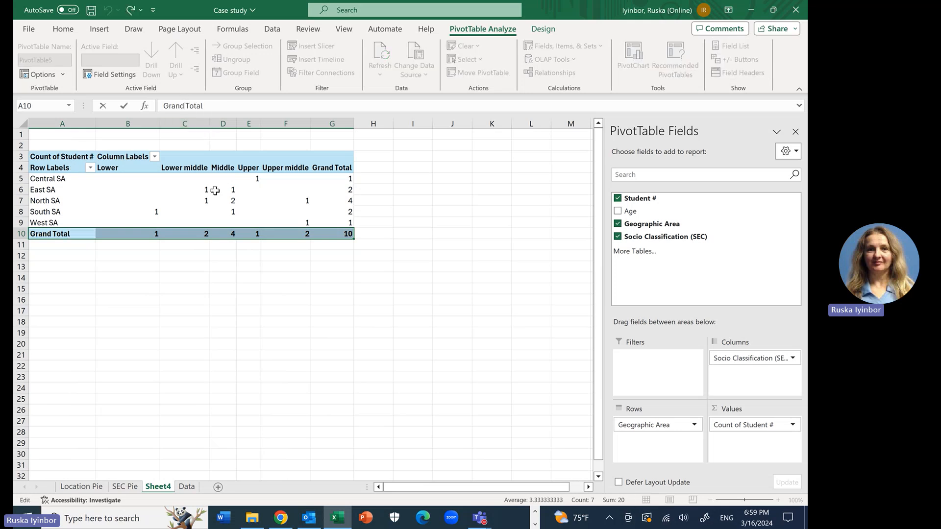
key("BackSpace")
key("BackSpace")
key("BackSpace")
key("BackSpace")
key("BackSpace")
key("BackSpace")
left_click(396, 268)
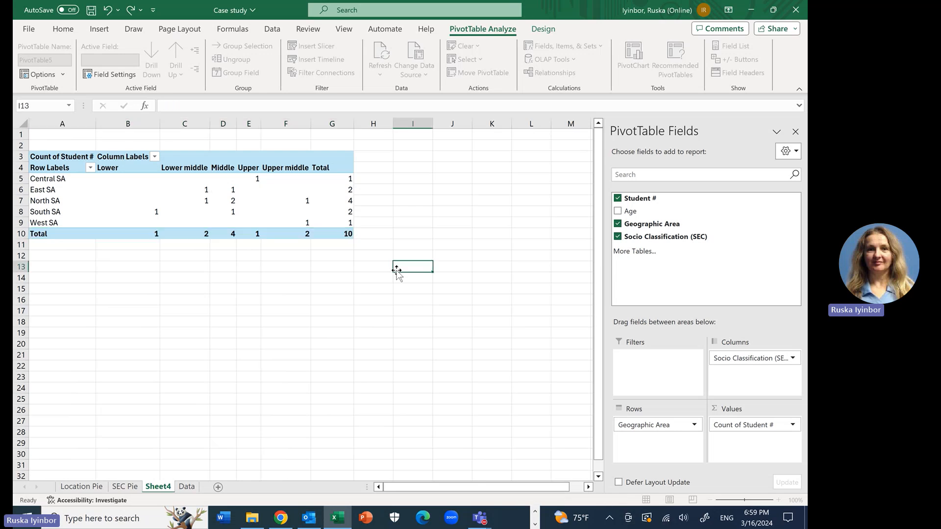
left_click(349, 235)
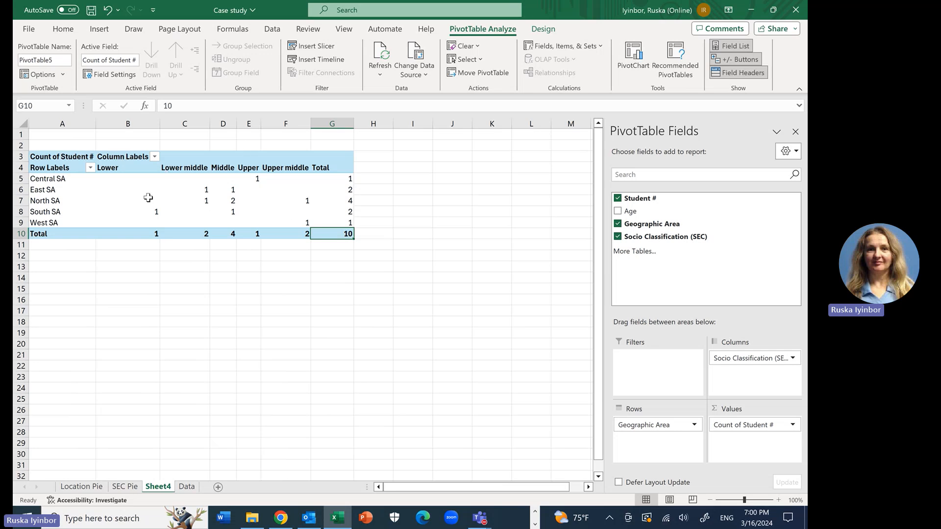
left_click(256, 181)
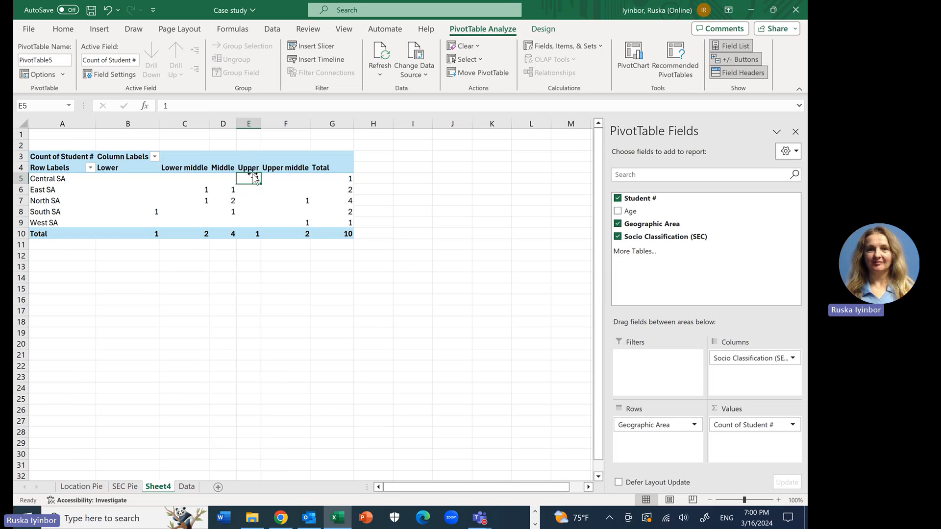
left_click(198, 190)
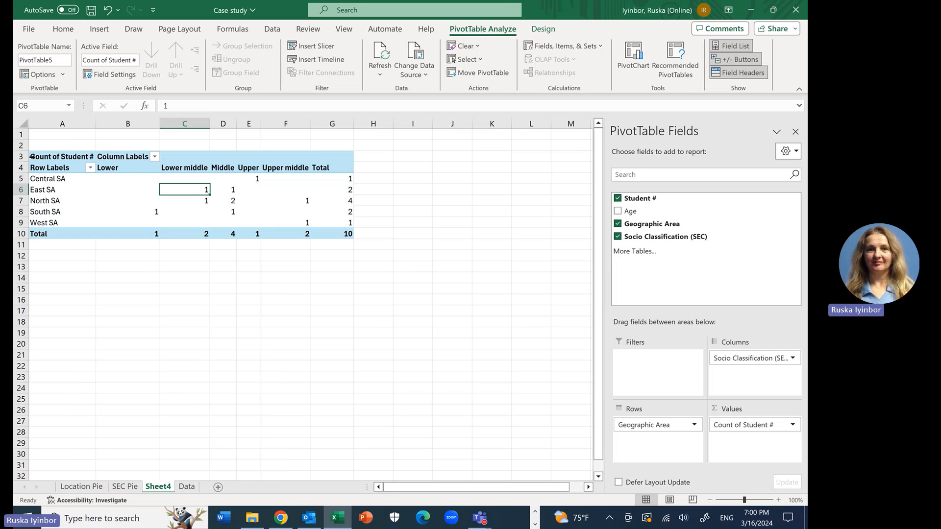
Step: Center the contents of the whole PivotTable horizontally
left_click(49, 148)
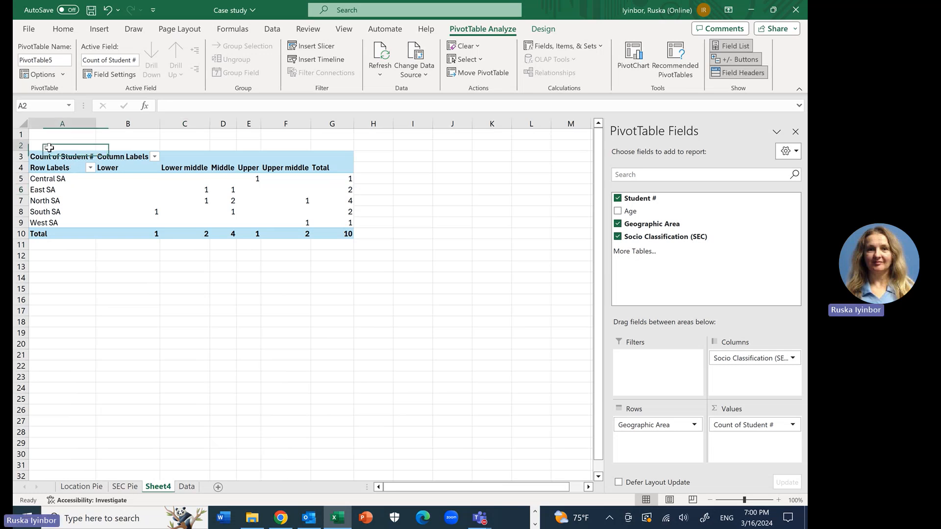
left_click(46, 157)
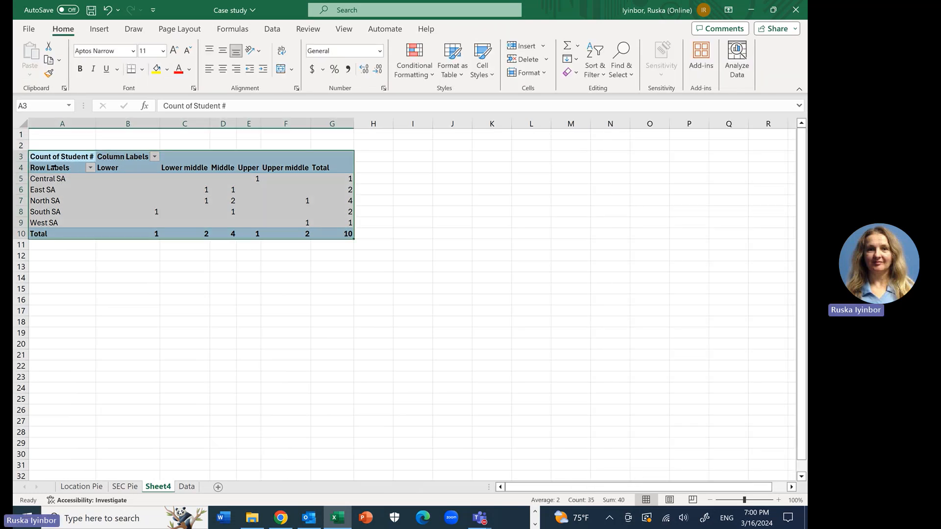
left_click(65, 30)
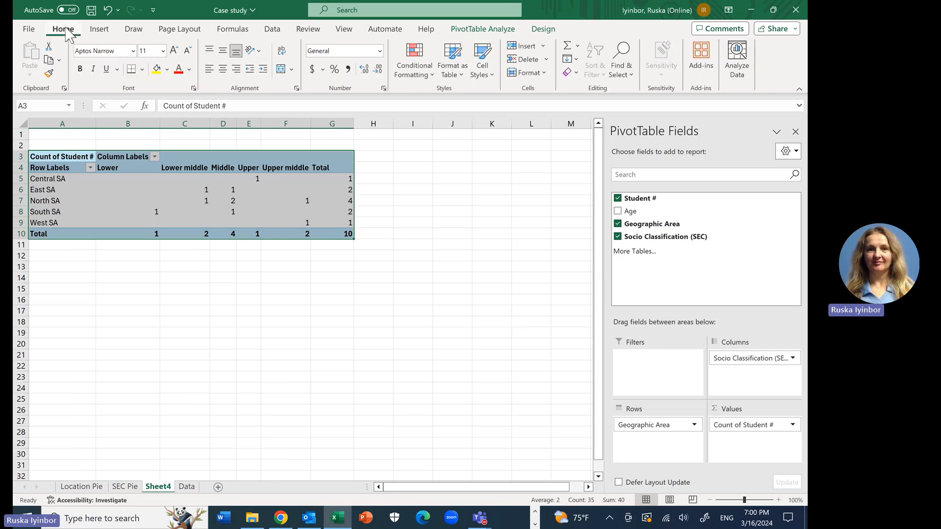
left_click(222, 68)
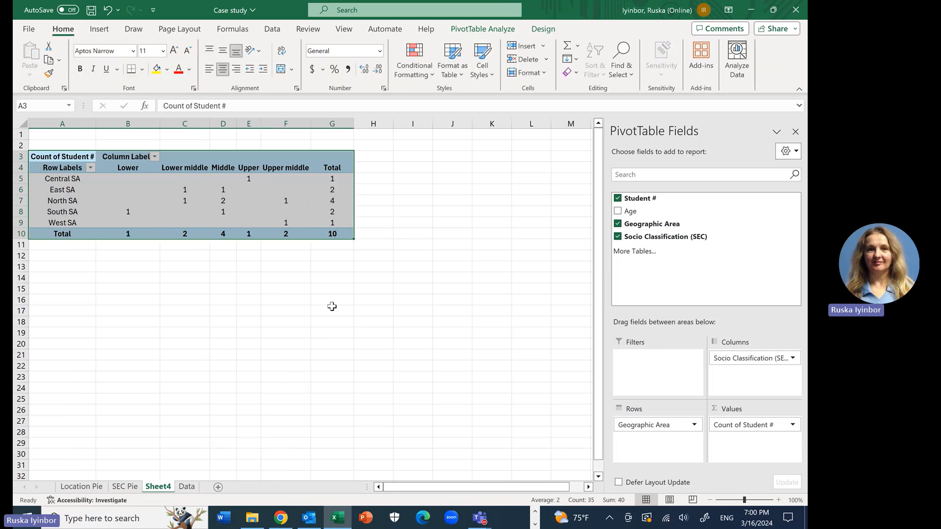
left_click(332, 308)
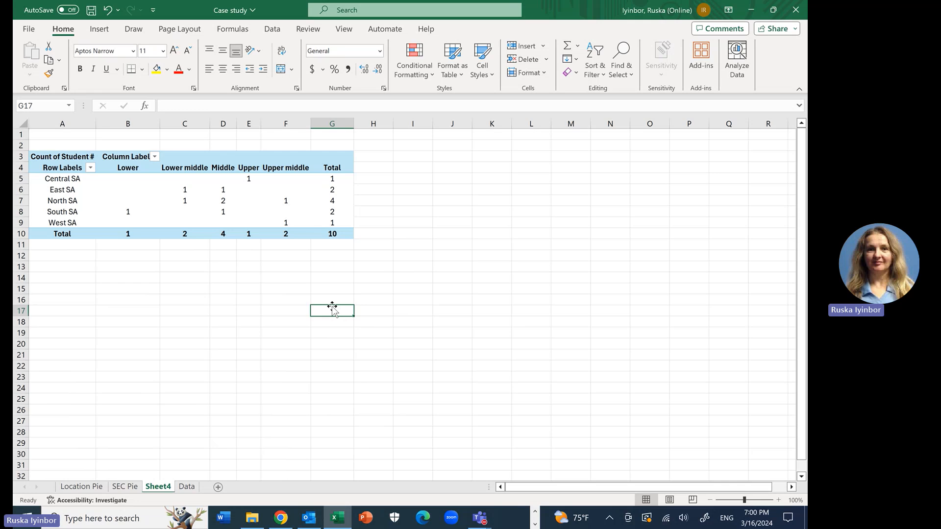
left_click(249, 322)
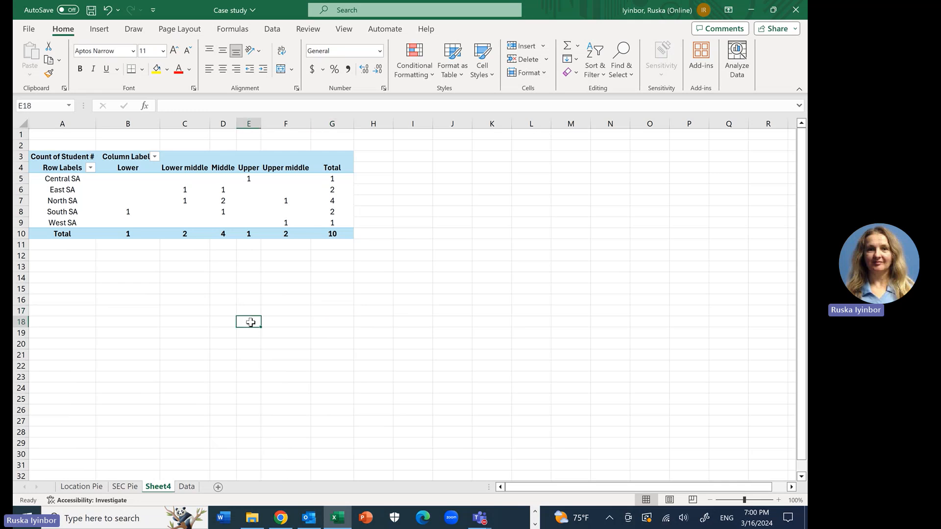
left_click(126, 280)
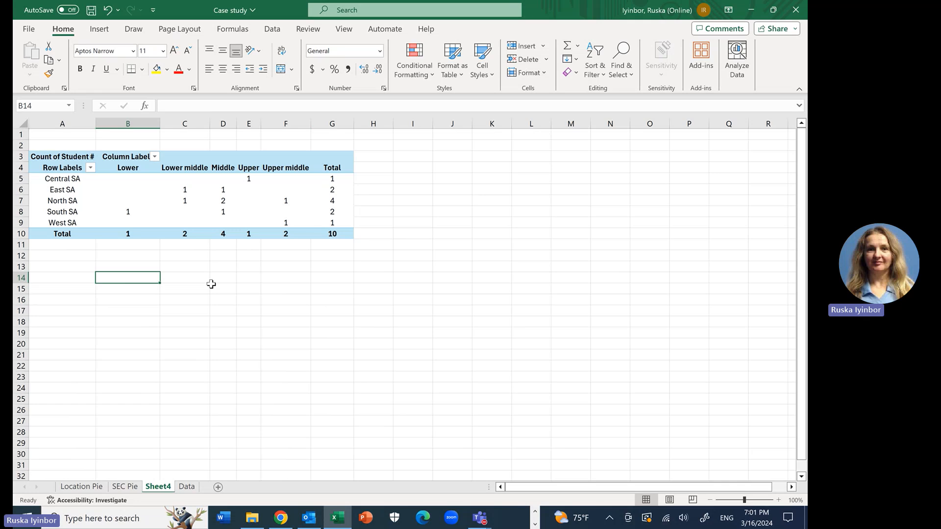
left_click(265, 286)
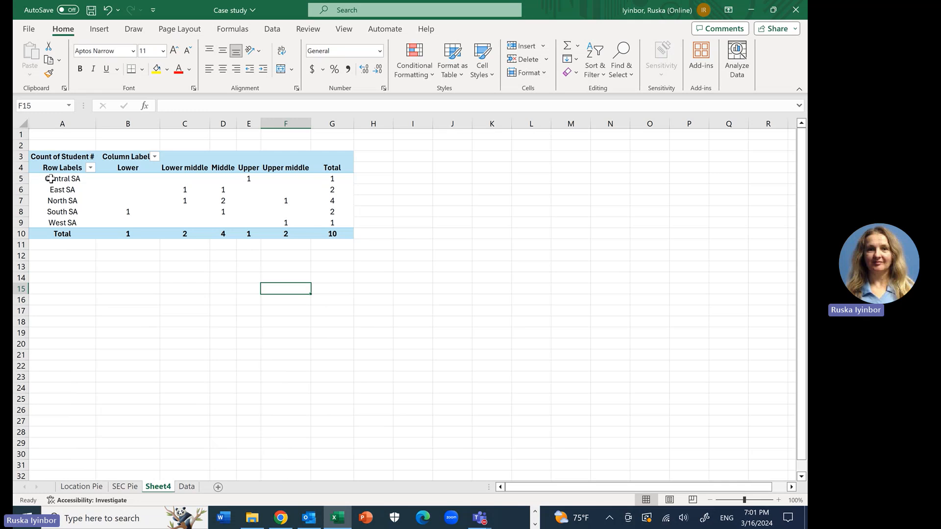
Step: Insert a 2-D Clustered Column chart from the PivotTable's data and move it below the table, starting at about row 14
left_click_drag(48, 180, 281, 222)
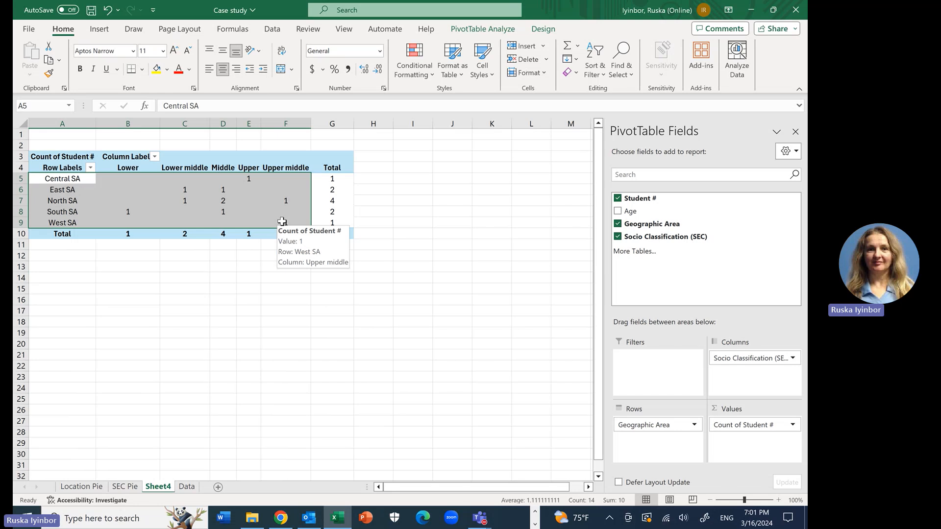
left_click(99, 30)
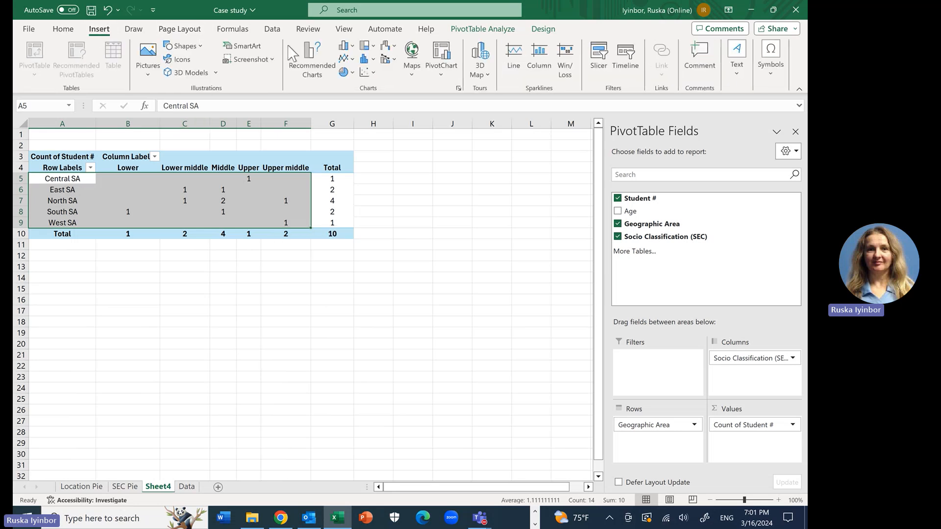
left_click(353, 47)
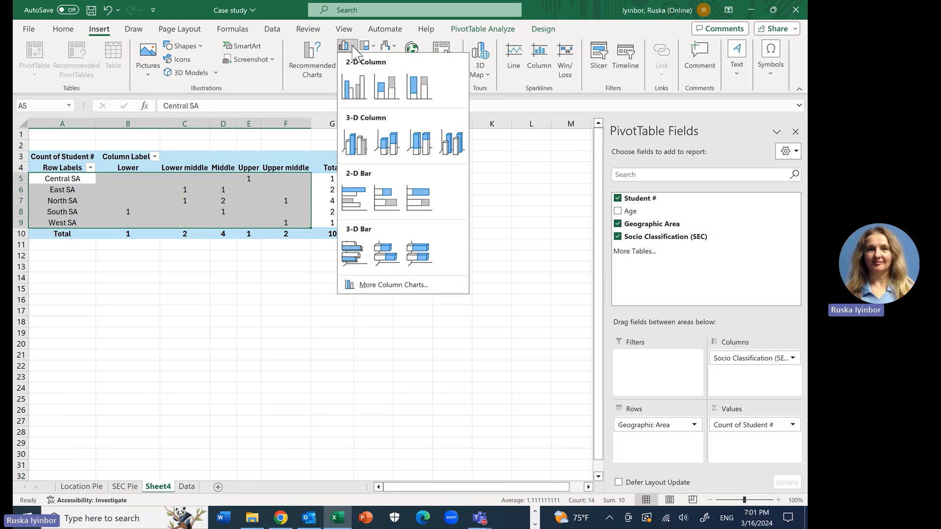
left_click(354, 82)
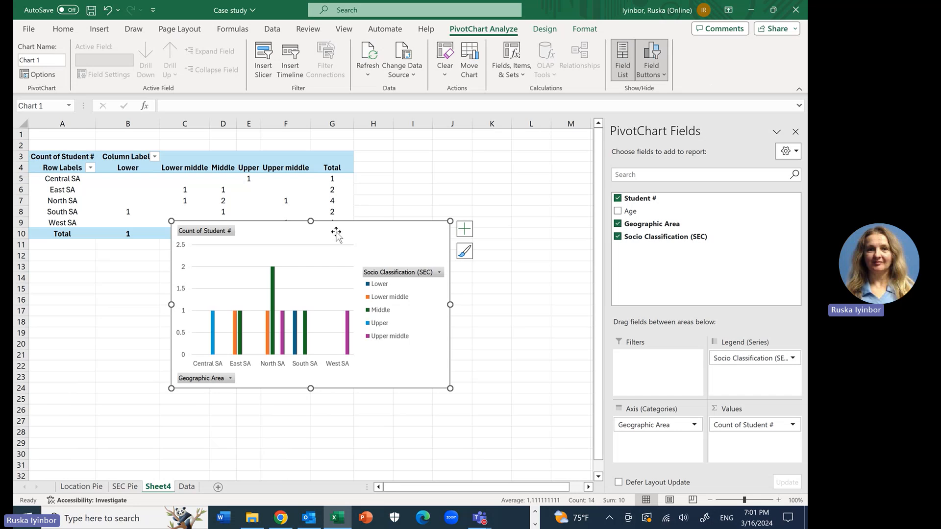
left_click_drag(336, 234, 406, 287)
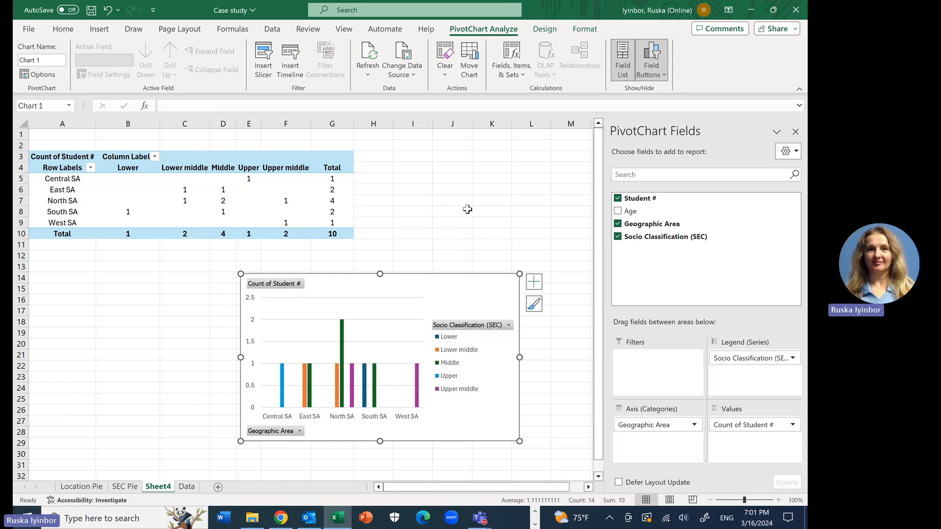
left_click(467, 209)
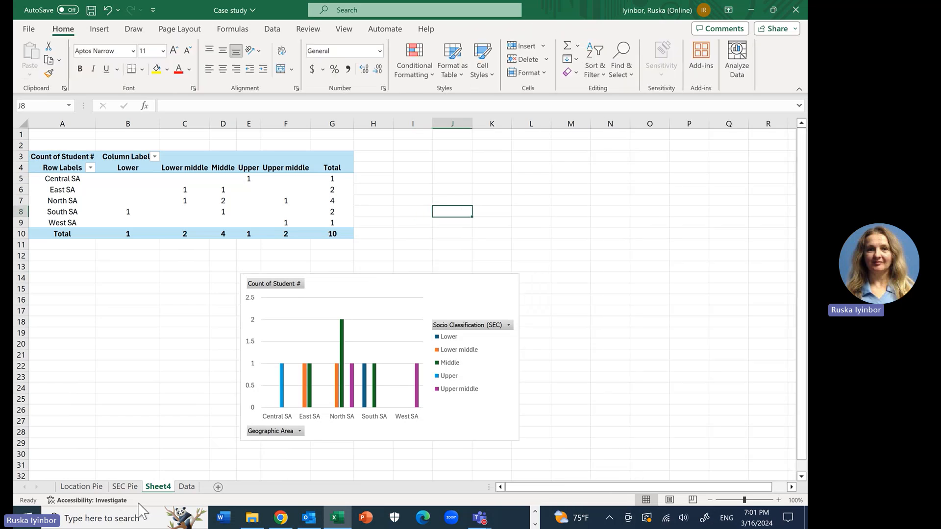
Step: Rename the sheet holding the PivotTable and column chart as CrossTab - Bar
double_click(152, 486)
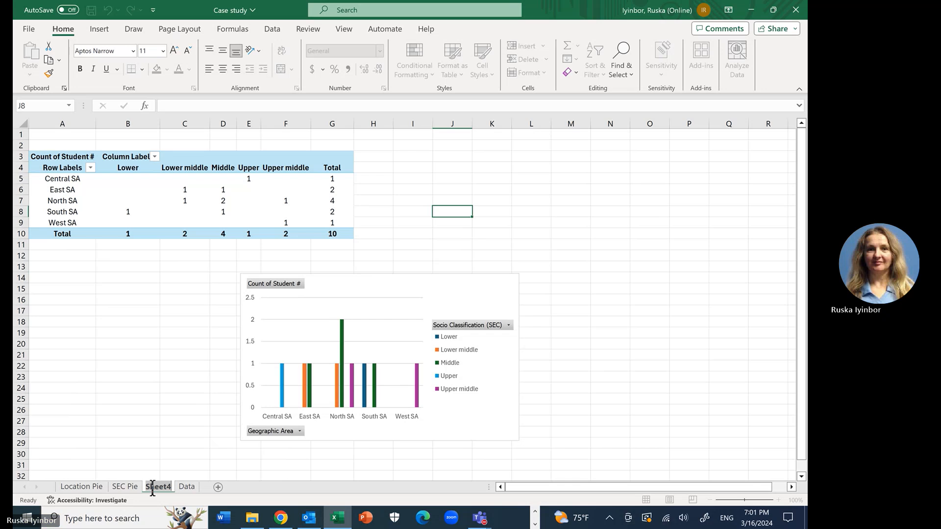
type("C")
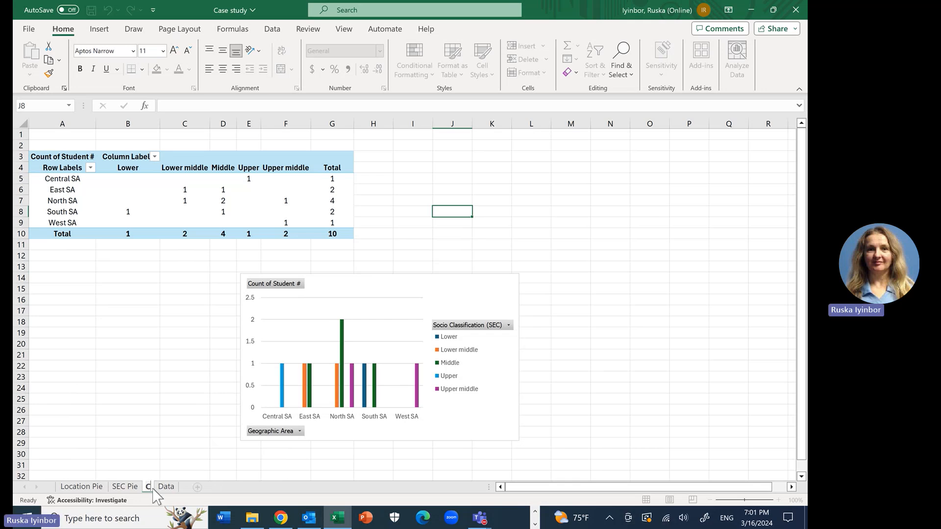
type("olss")
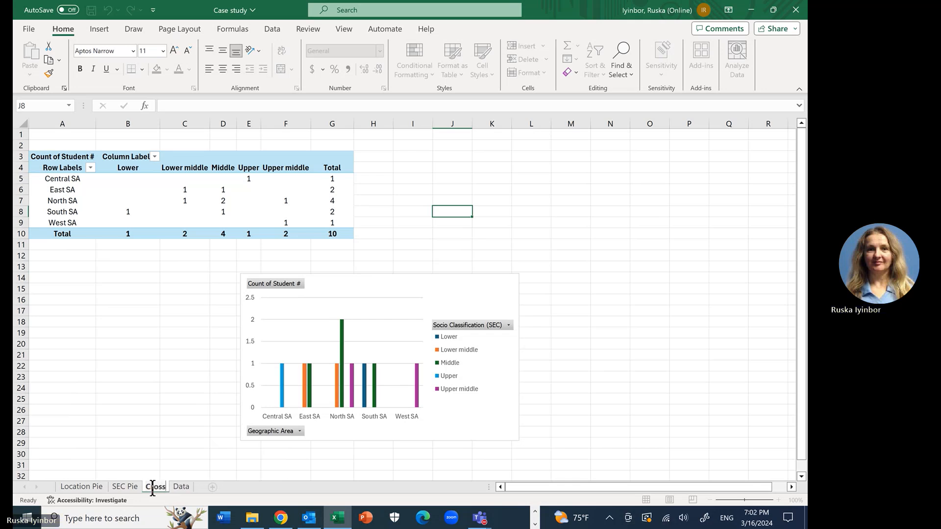
type("Tab")
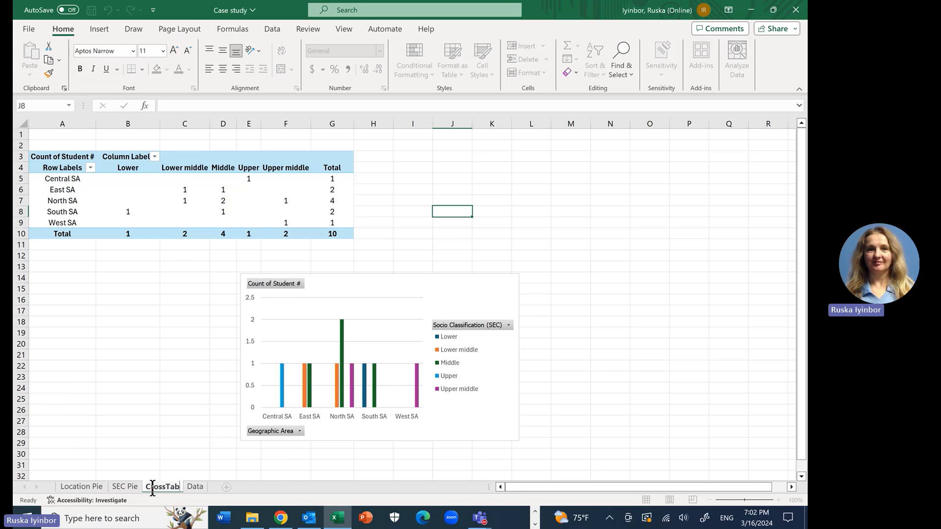
key("Return")
type("- Bar")
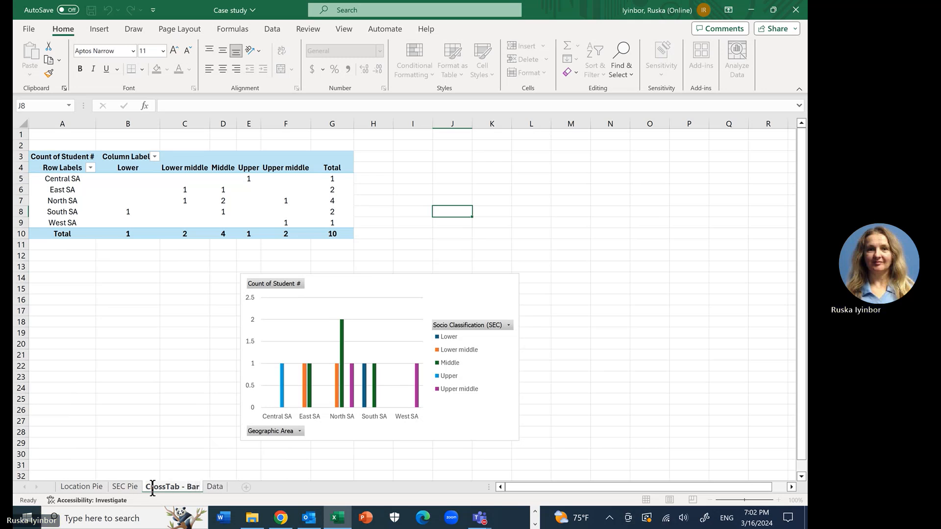
left_click(191, 455)
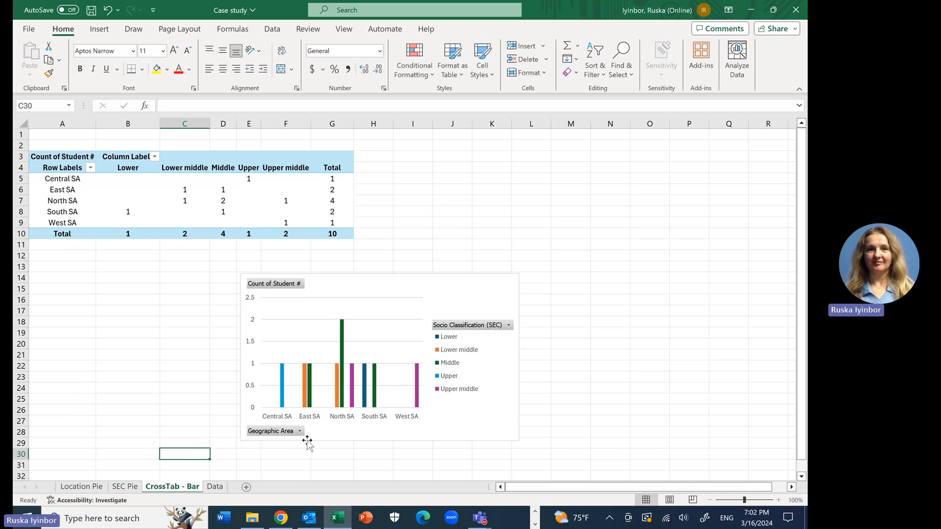
Step: Color the Data sheet's tab red and return to the CrossTab - Bar sheet
left_click(218, 487)
right_click(219, 487)
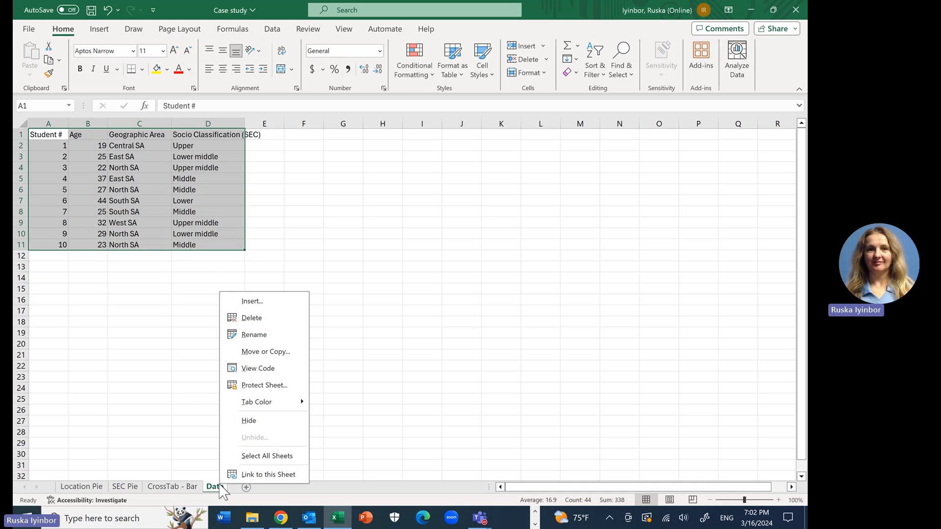
mouse_move(296, 404)
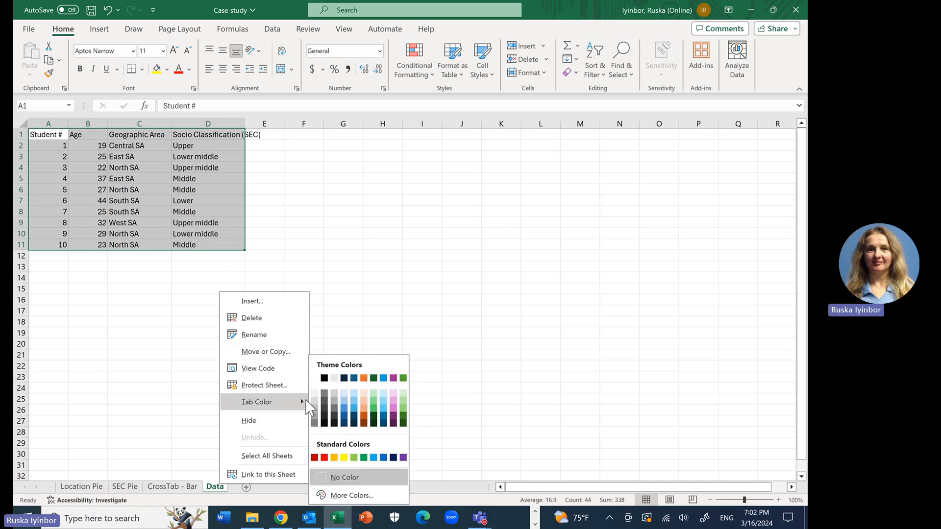
left_click(324, 458)
left_click(334, 388)
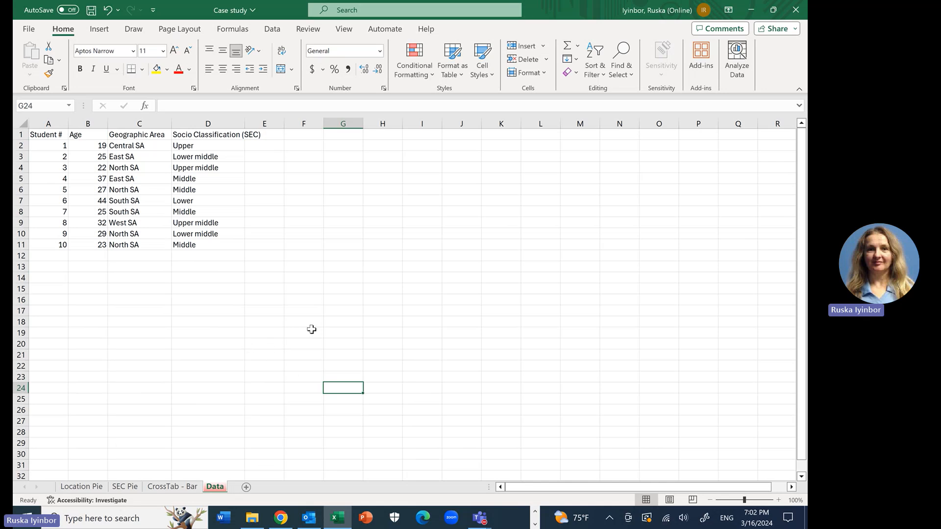
left_click(170, 487)
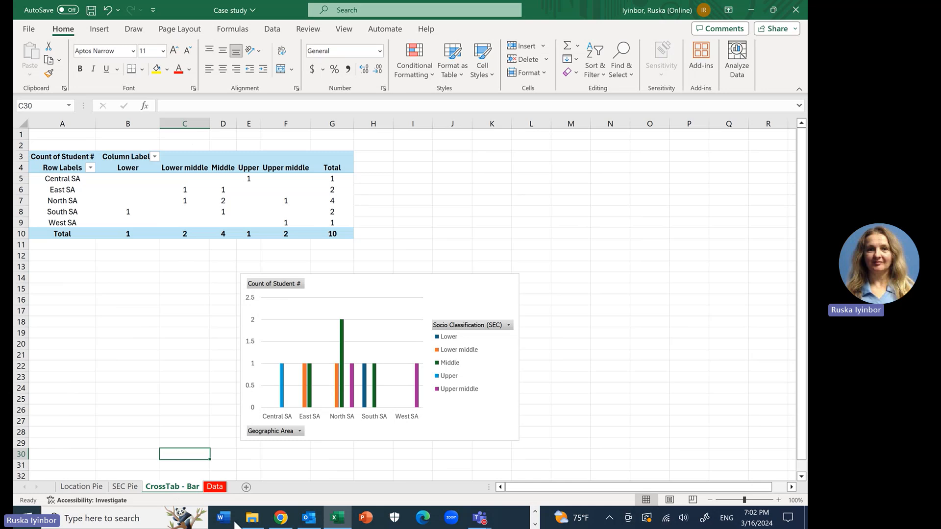
Step: Switch to the case study in Chrome and examine Tables 4a, 4b and 5a with their interpretations
left_click(281, 519)
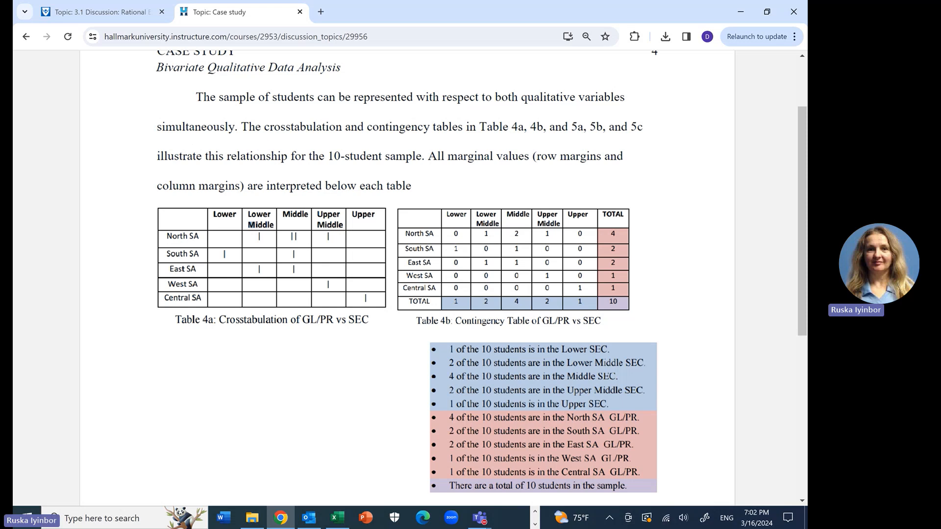
scroll(407, 278, "down", 3)
scroll(407, 277, "up", 2)
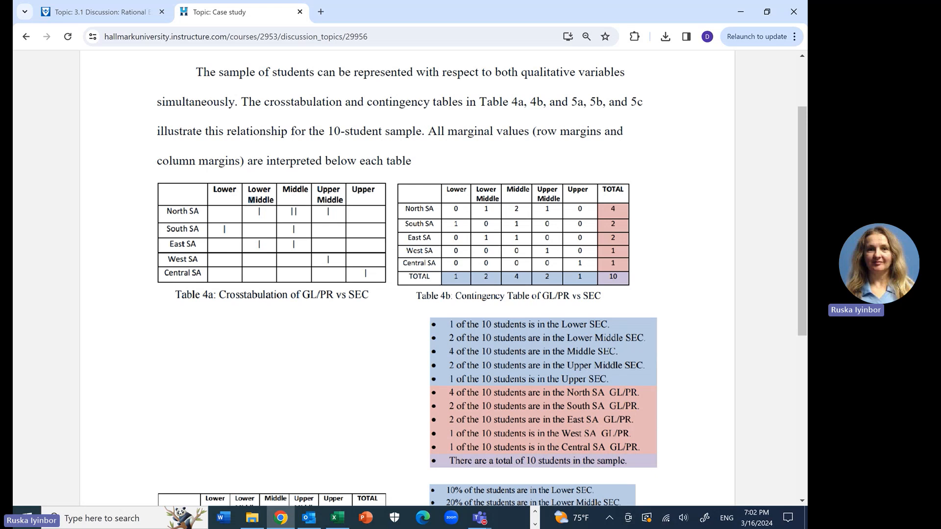
scroll(406, 274, "down", 5)
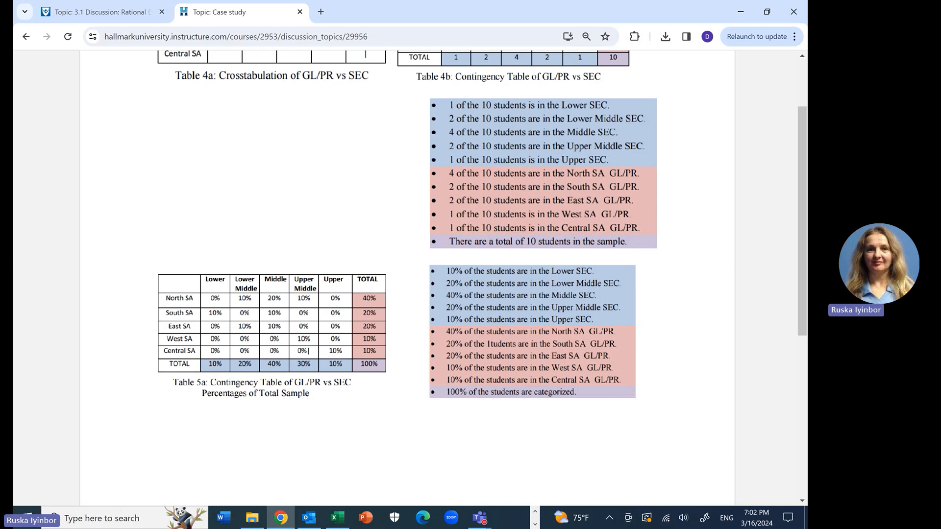
scroll(407, 274, "down", 3)
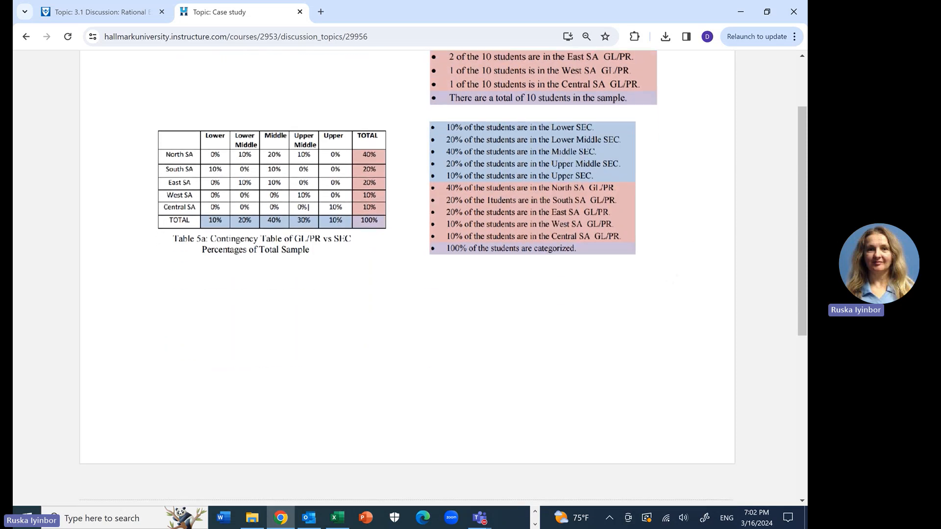
scroll(406, 274, "up", 1)
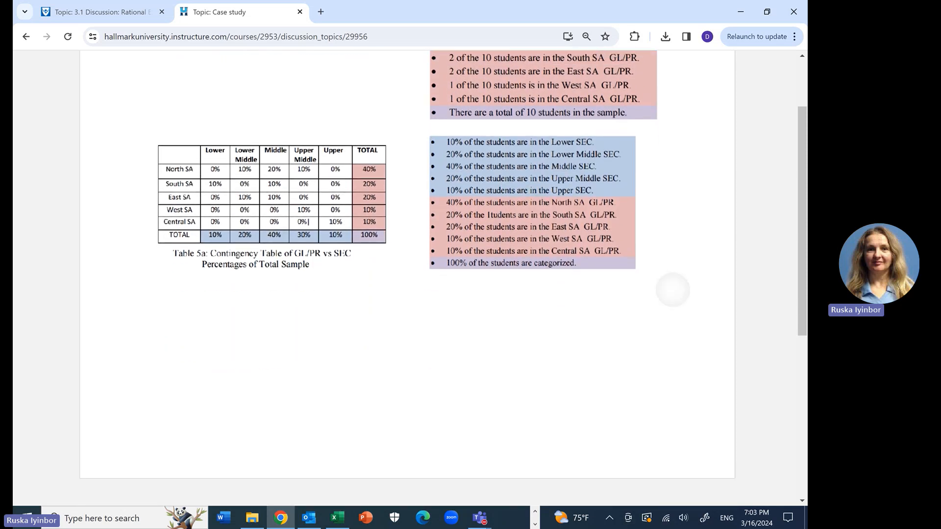
scroll(269, 140, "up", 3)
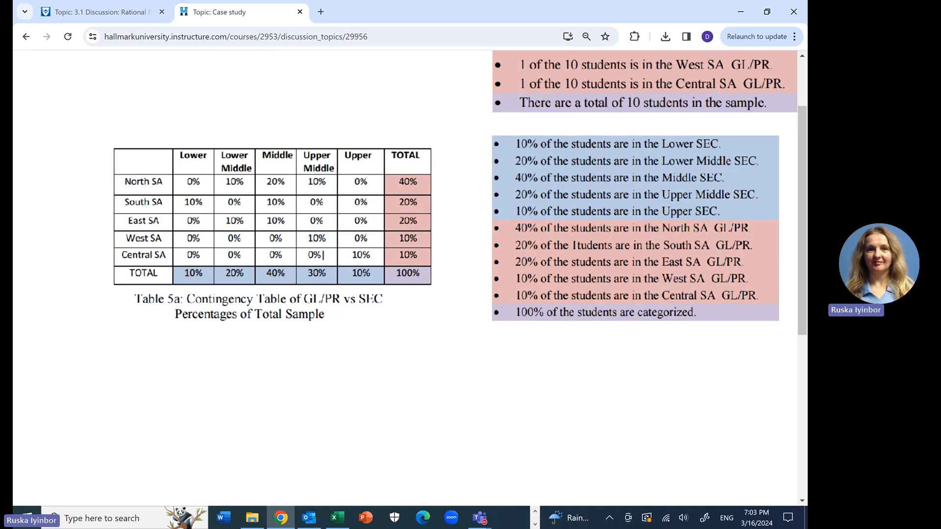
Step: Examine the case study's row-based and column-based percentage contingency tables, 5b and 5c, and the interpretations beneath them
scroll(322, 256, "down", 8)
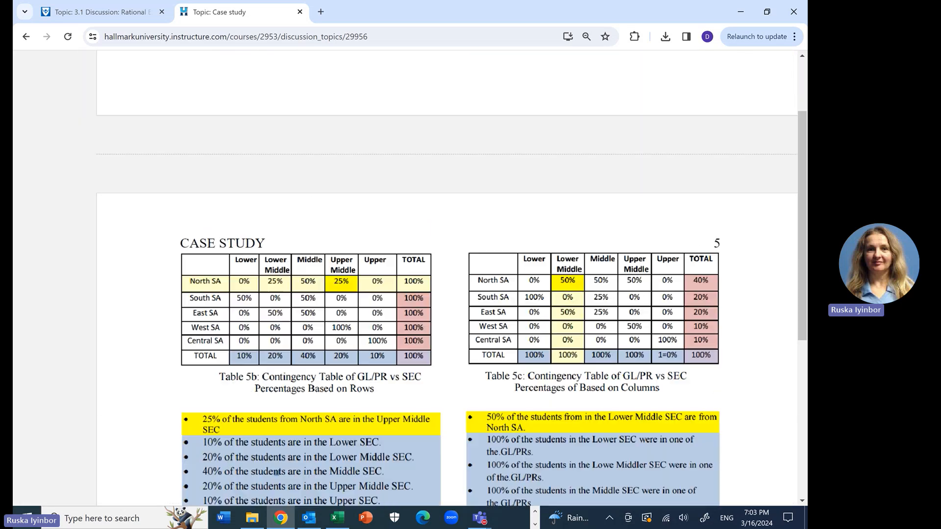
scroll(445, 285, "down", 2)
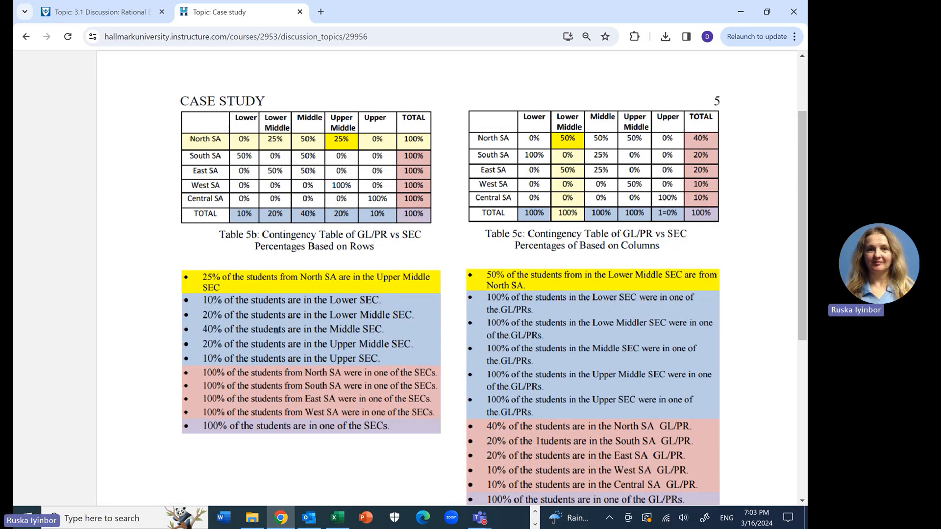
scroll(430, 195, "up", 3)
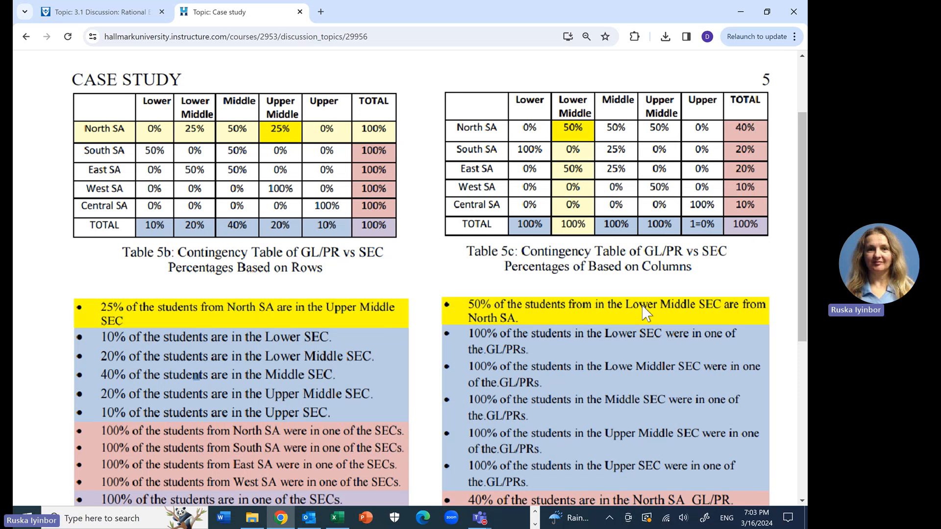
scroll(646, 312, "down", 1)
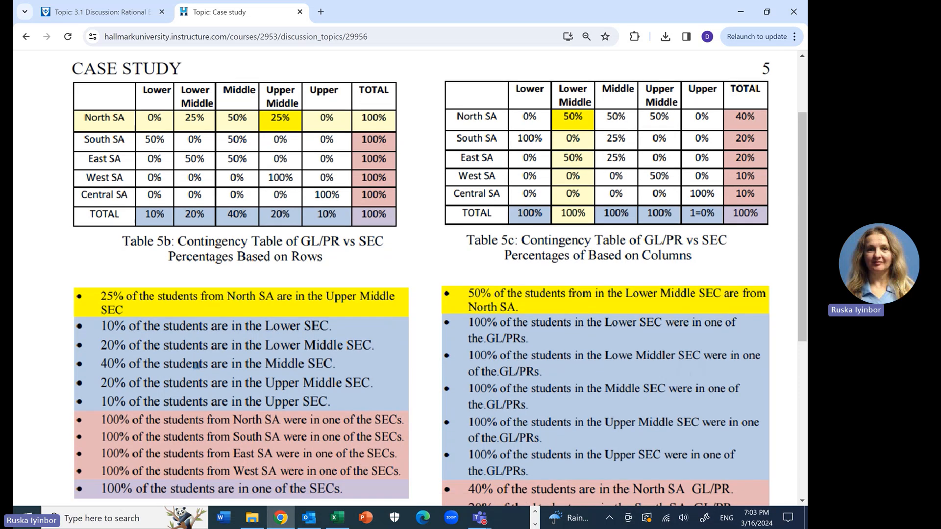
scroll(646, 312, "down", 4)
scroll(646, 312, "up", 5)
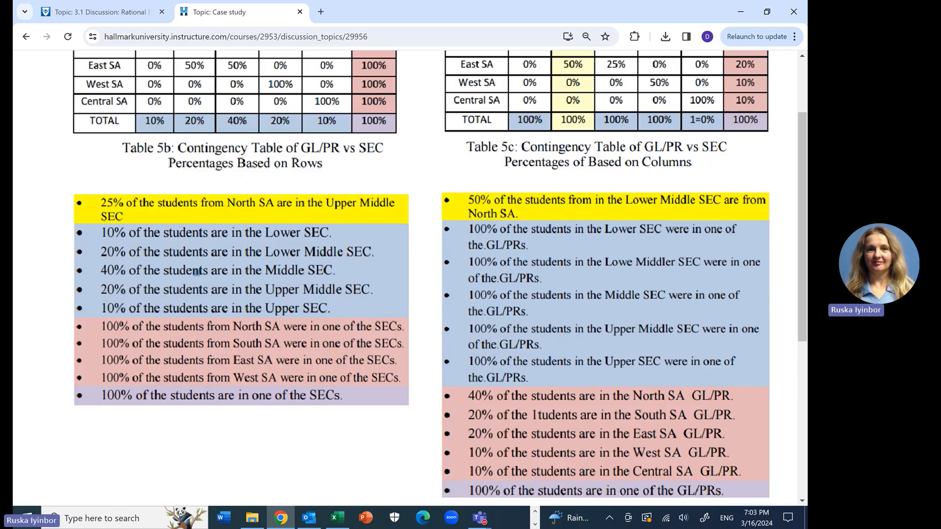
scroll(645, 312, "up", 1)
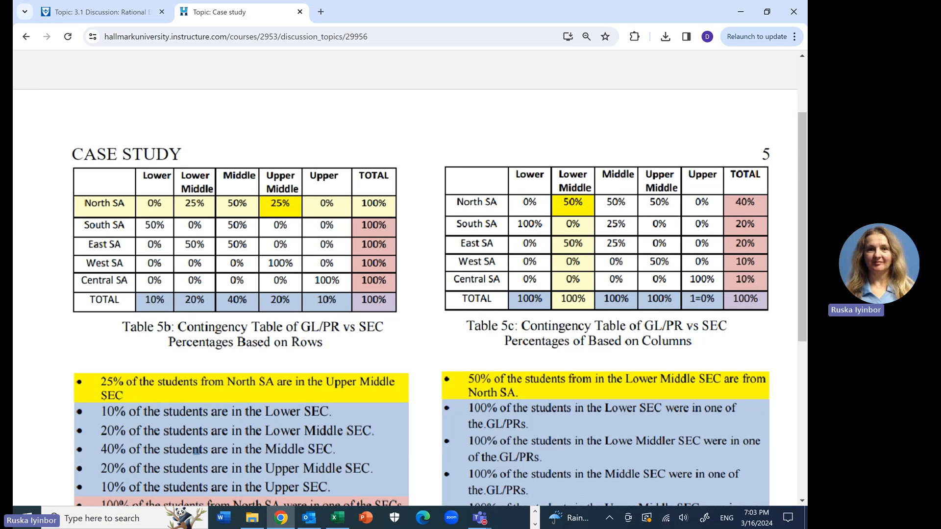
scroll(405, 282, "up", 8)
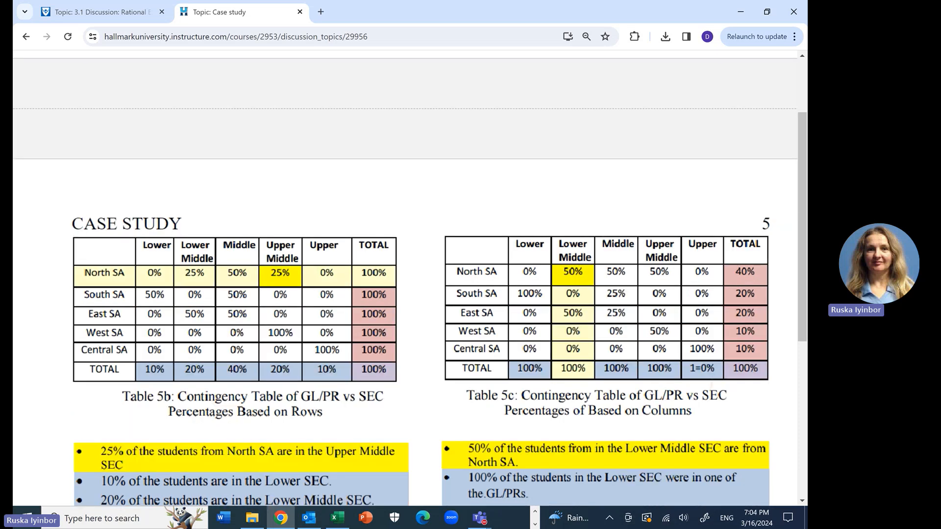
scroll(405, 335, "down", 4)
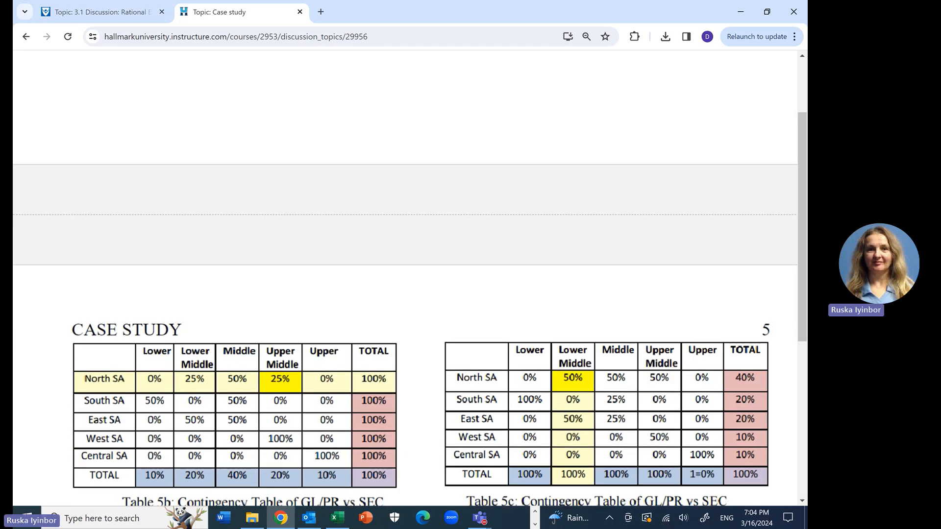
scroll(197, 453, "down", 4)
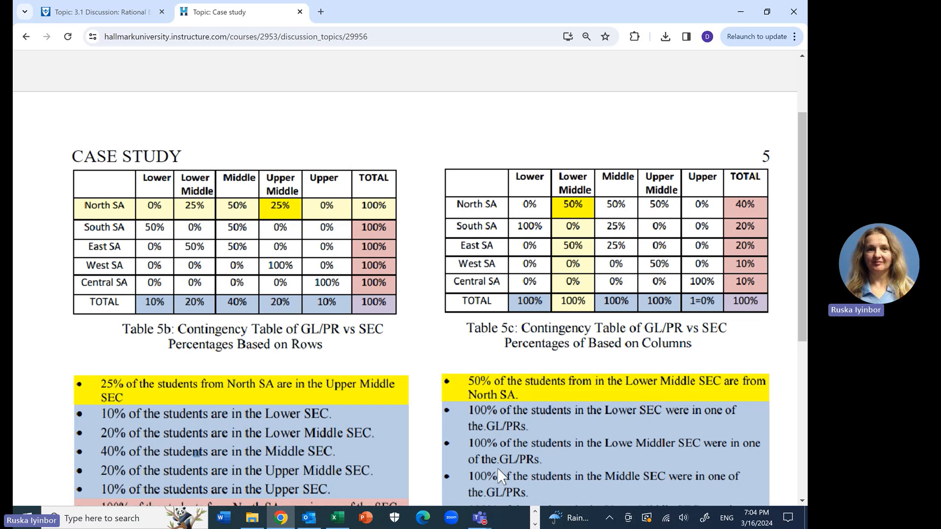
Step: Switch to the Excel workbook and create a PivotTable on a new worksheet from the Data sheet's range A1:D11
left_click(337, 520)
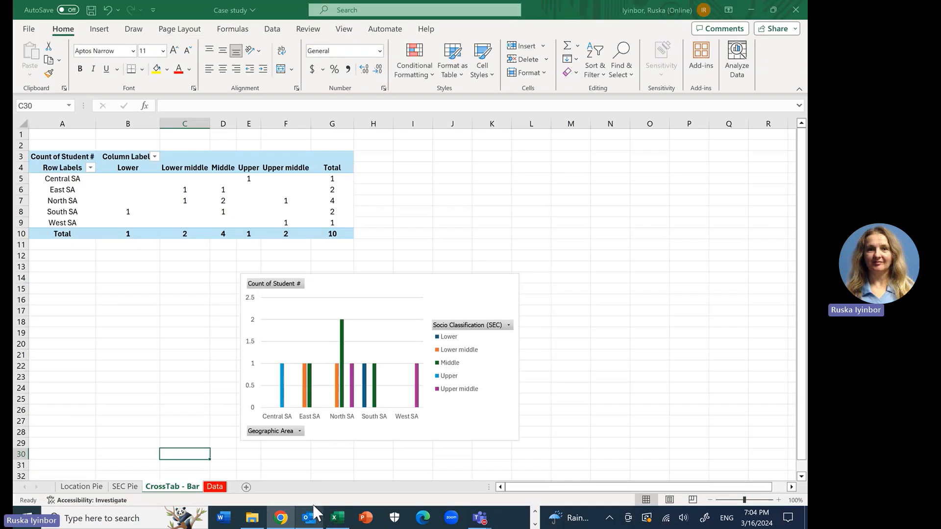
left_click(216, 487)
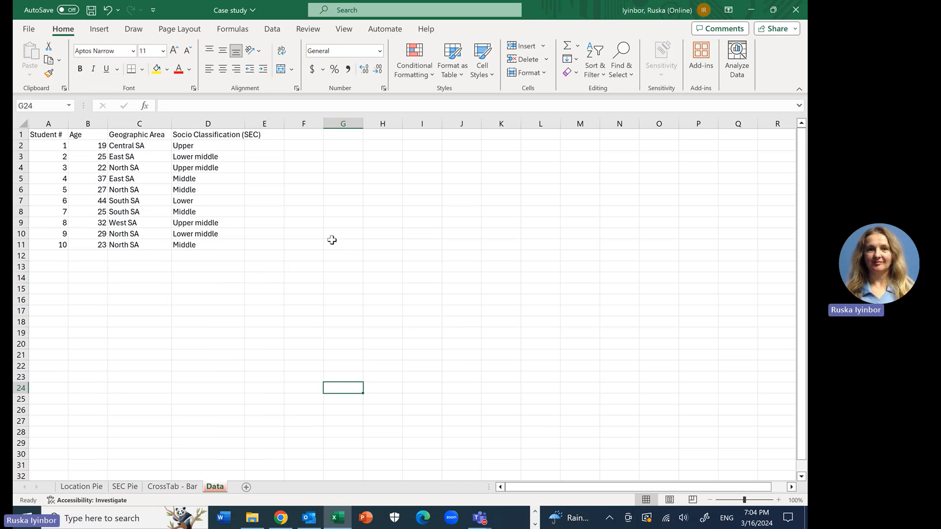
left_click_drag(52, 136, 211, 246)
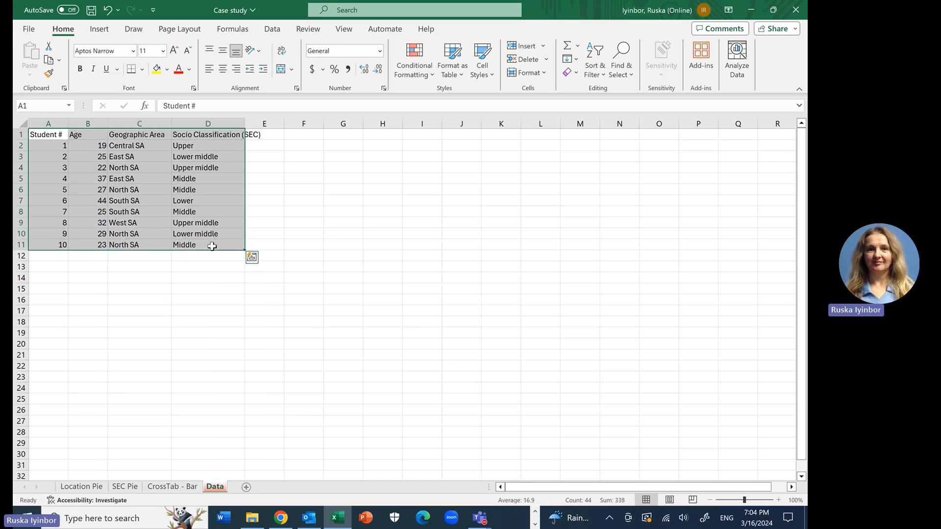
left_click(95, 31)
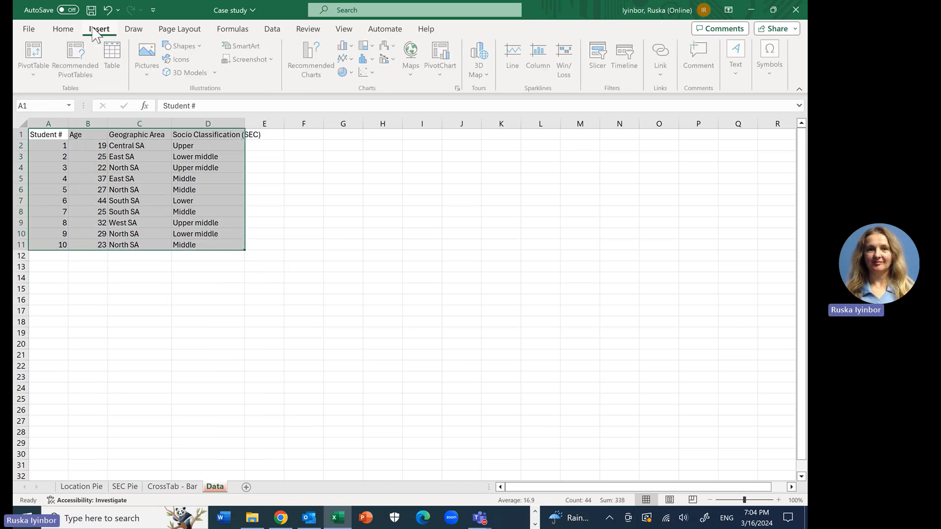
left_click(32, 53)
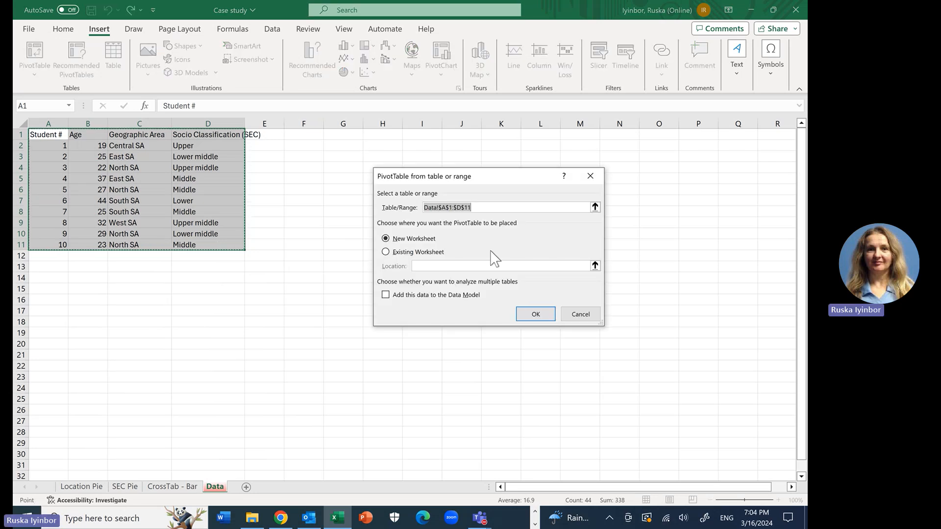
left_click(538, 315)
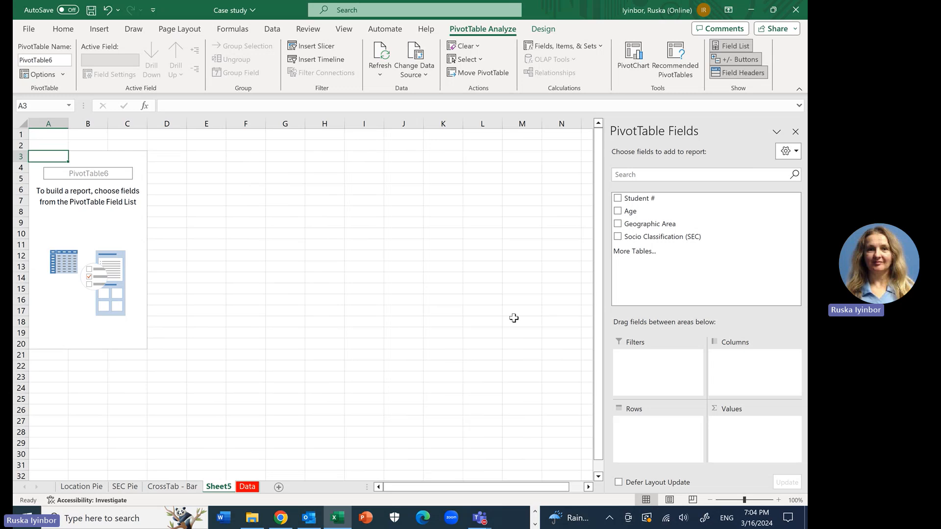
Step: Add the Student #, Geographic Area and Socio Classification (SEC) fields to the new PivotTable
left_click(74, 193)
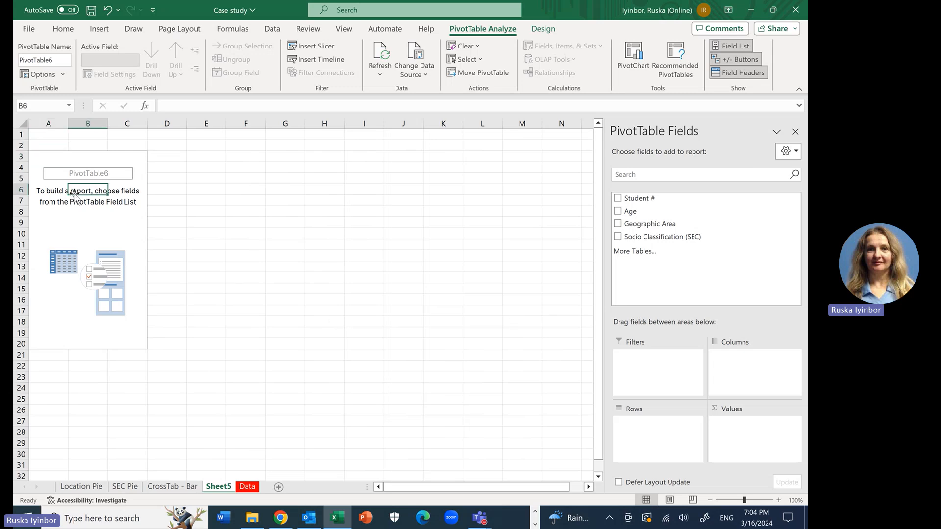
left_click(618, 198)
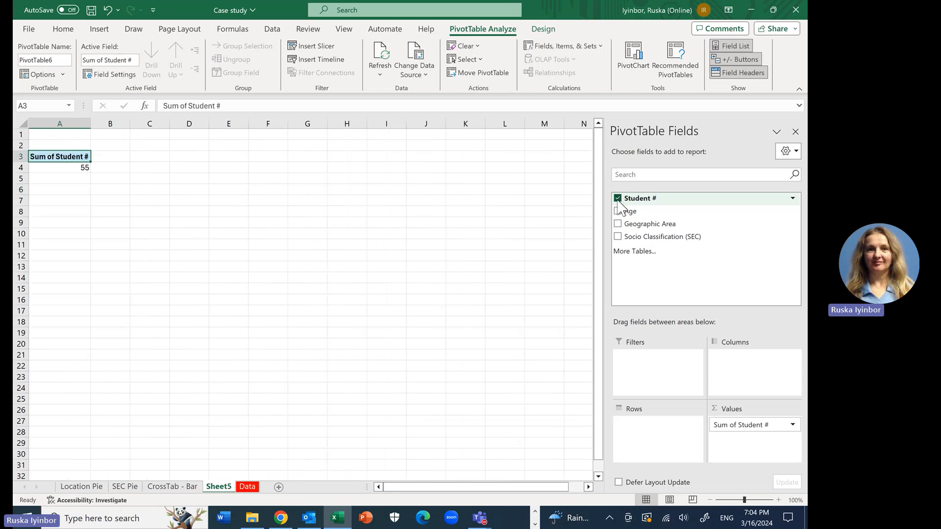
left_click(618, 223)
left_click(618, 236)
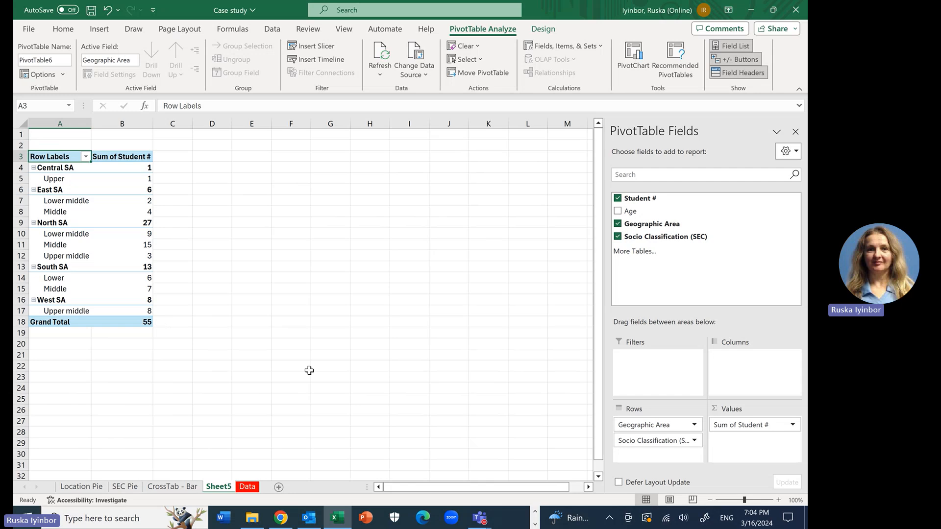
Step: Summarize the PivotTable's Student # value field by Count
left_click(748, 429)
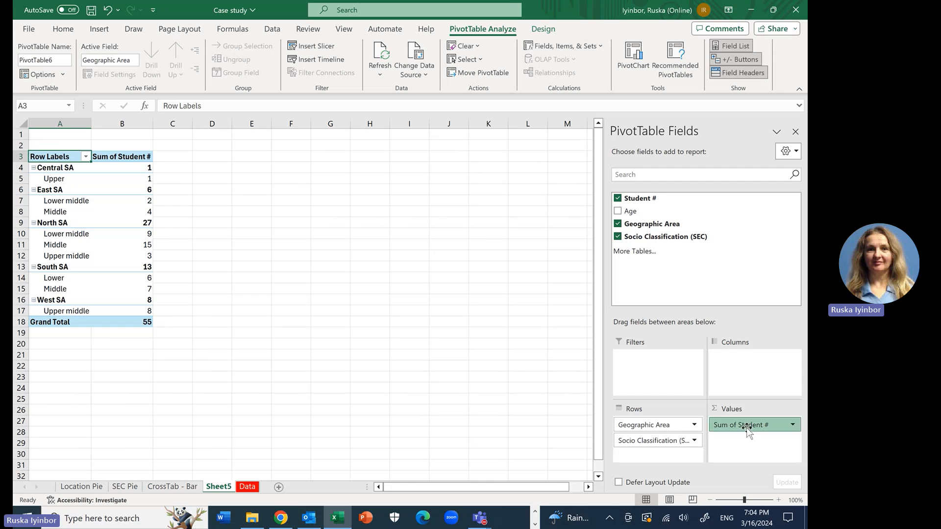
left_click(739, 411)
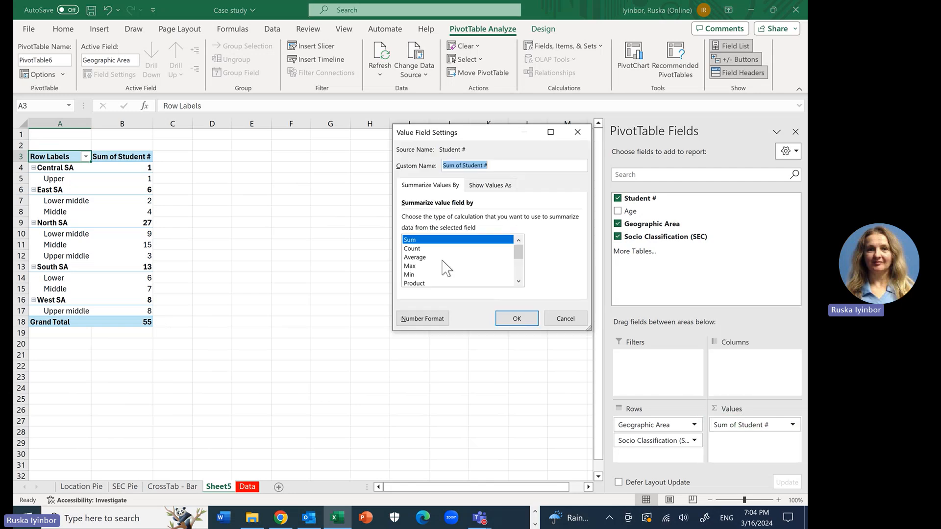
left_click(426, 249)
left_click(519, 319)
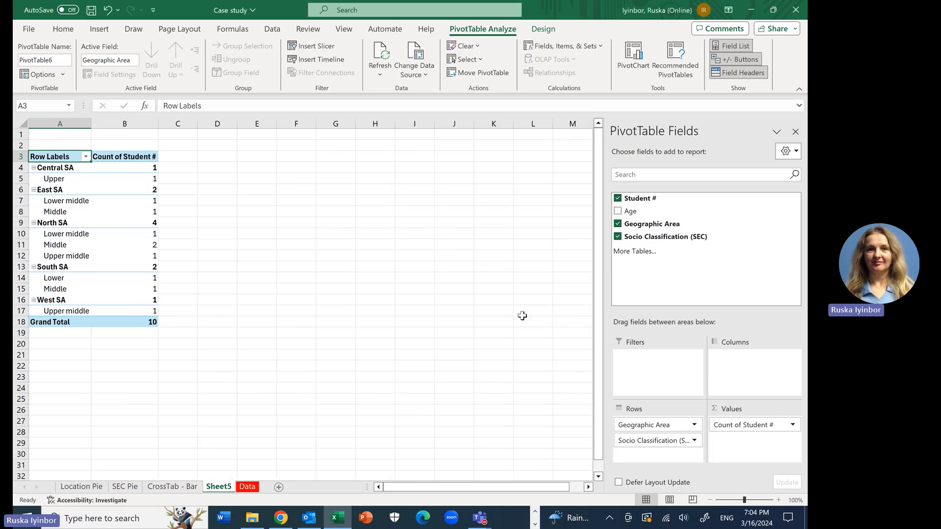
Step: Move Socio Classification (SEC) from the PivotTable's rows to its columns to form a crosstabulation with Geographic Area
left_click(651, 442)
left_click_drag(654, 443, 746, 380)
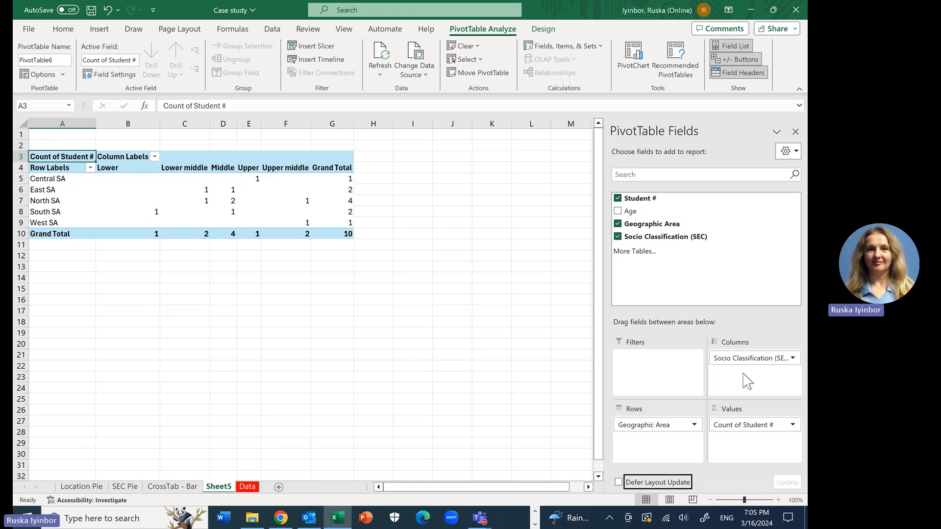
left_click(352, 300)
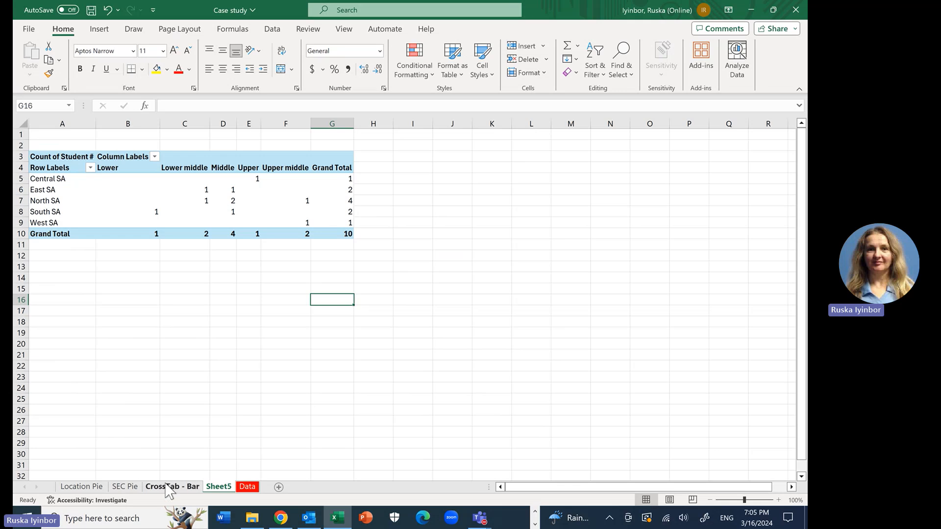
Step: Copy the whole PivotTable and paste duplicates below it on the same sheet, starting at cells A14 and A25
left_click(41, 156)
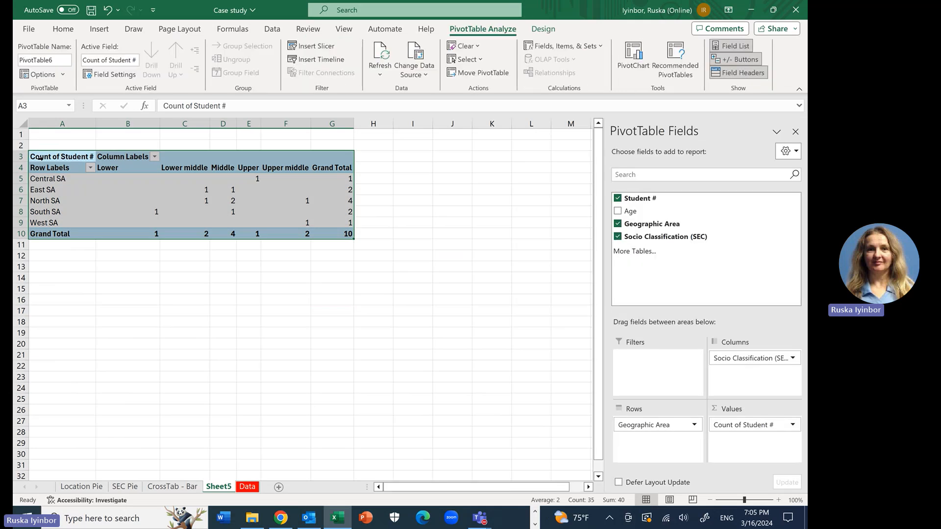
key("ctrl+c")
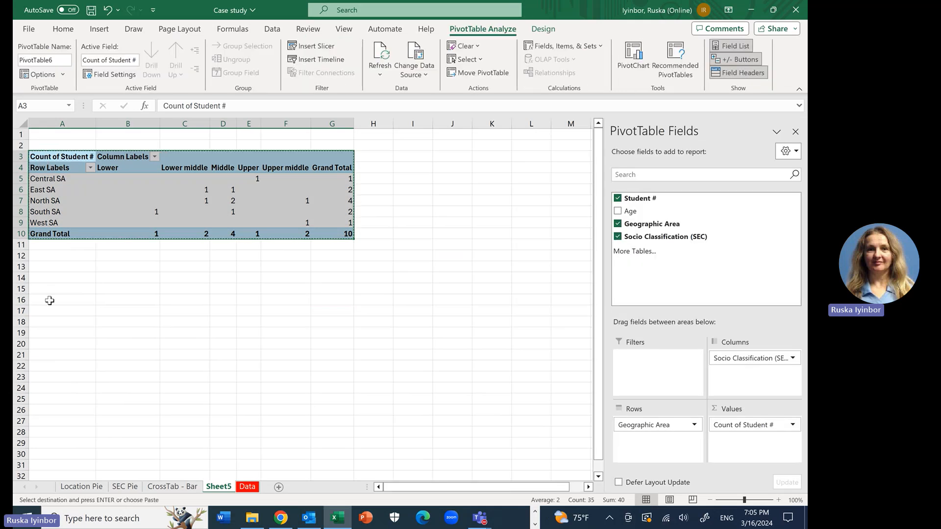
left_click(42, 278)
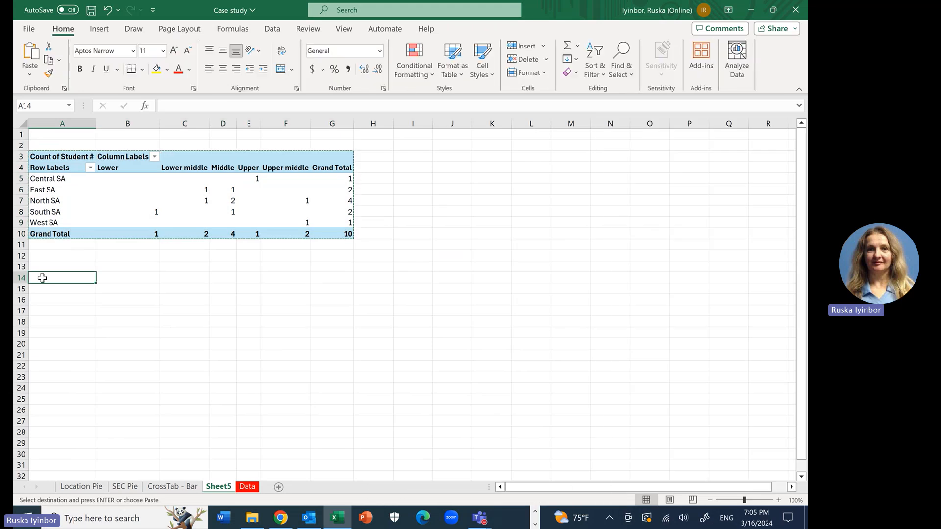
key("ctrl+v")
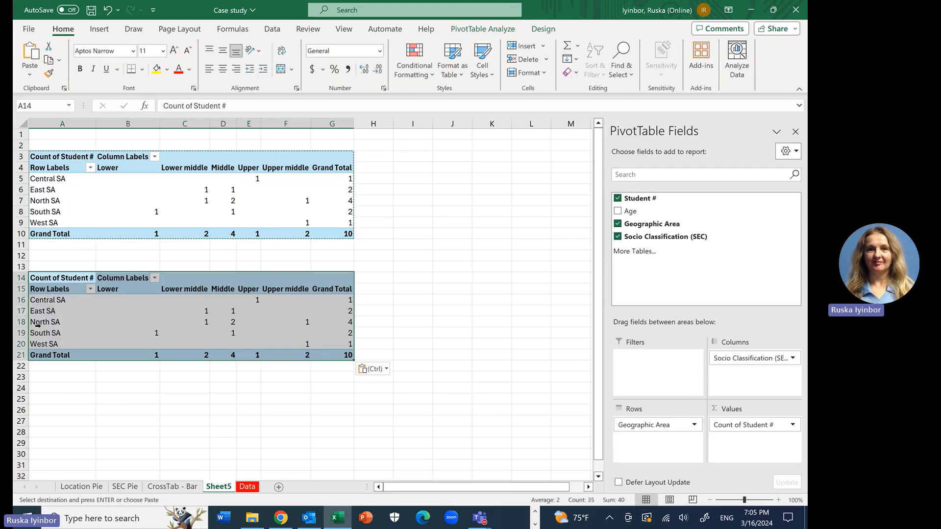
left_click(45, 399)
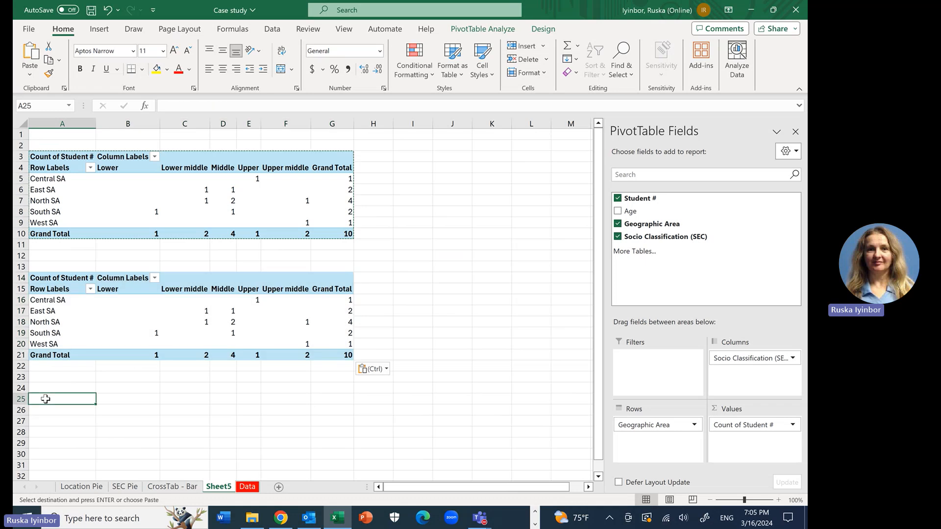
key("ctrl+v")
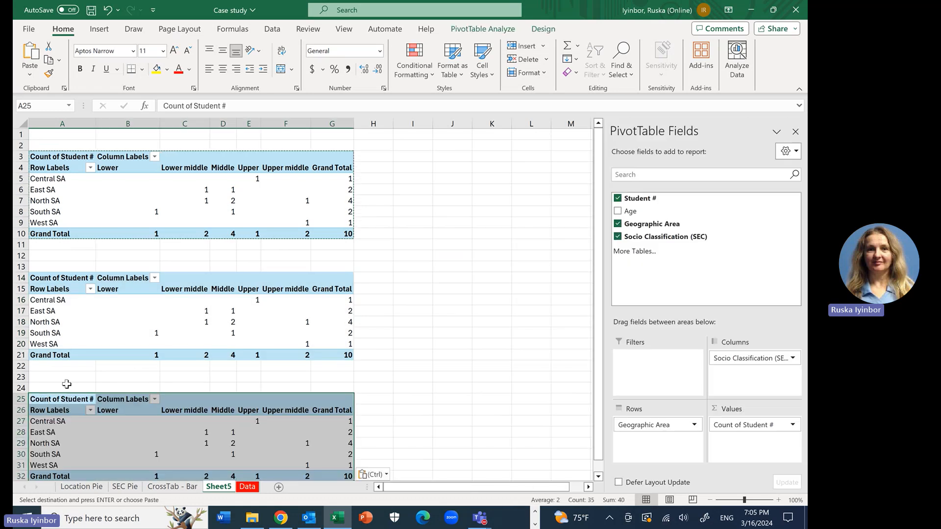
left_click(440, 311)
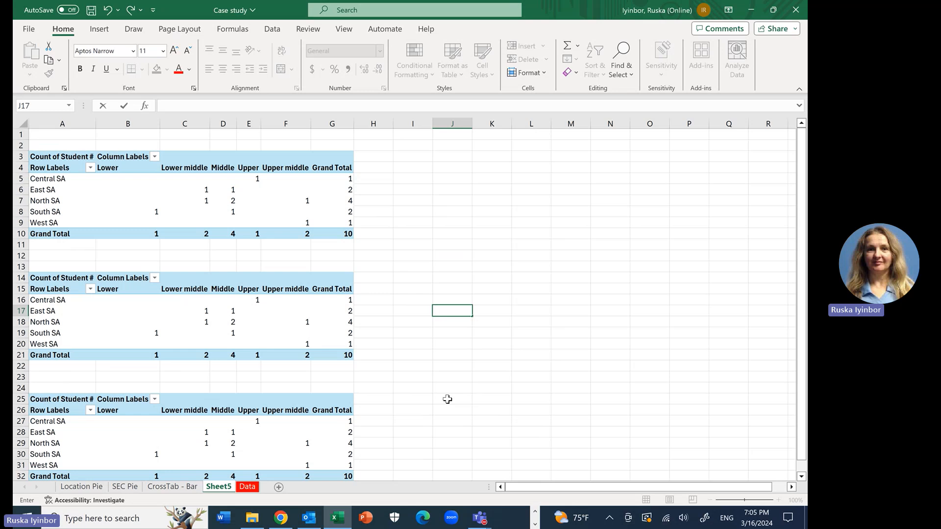
scroll(447, 399, "down", 1)
scroll(447, 399, "up", 1)
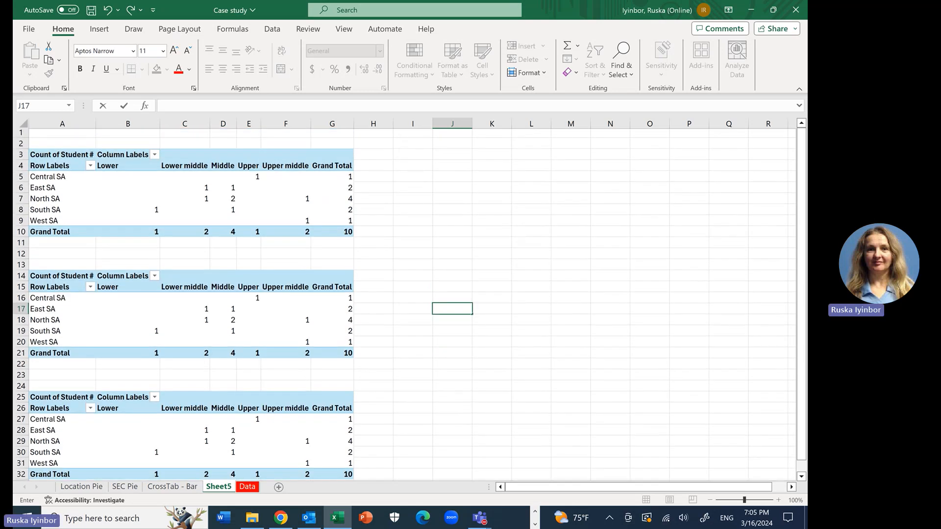
scroll(693, 263, "down", 1)
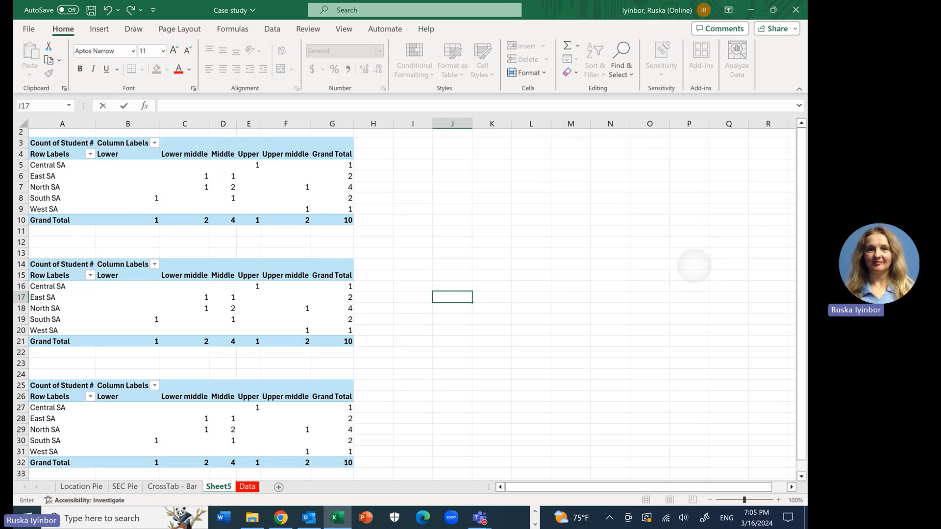
scroll(693, 265, "up", 1)
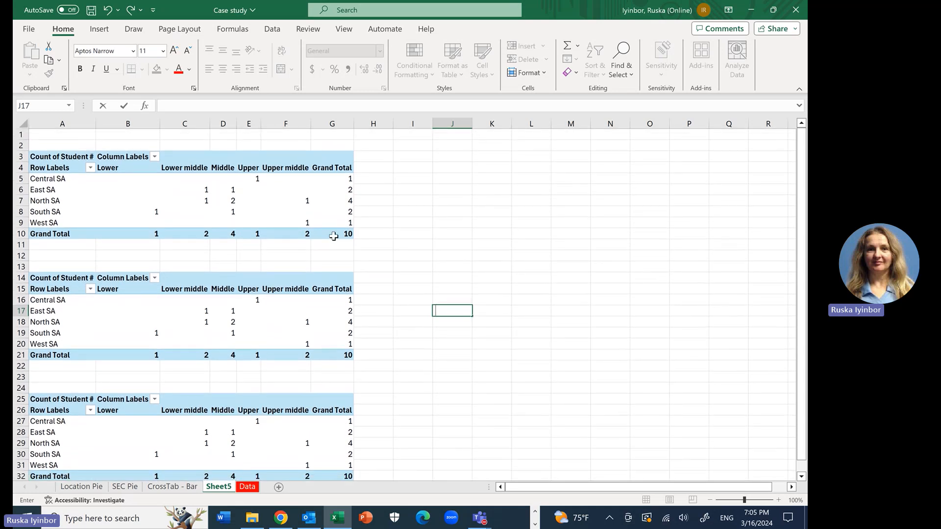
Step: Rename the sheet holding the three PivotTables as % Tables
left_click(220, 488)
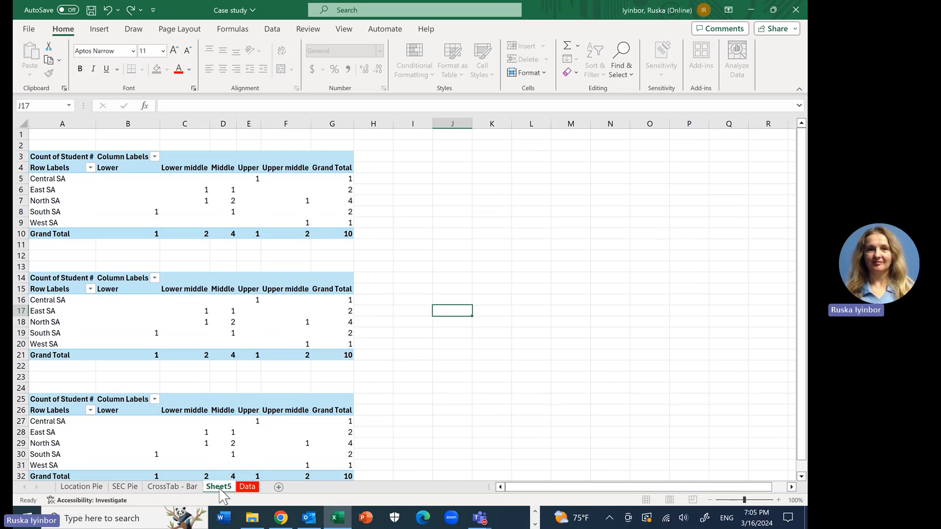
left_click(220, 488)
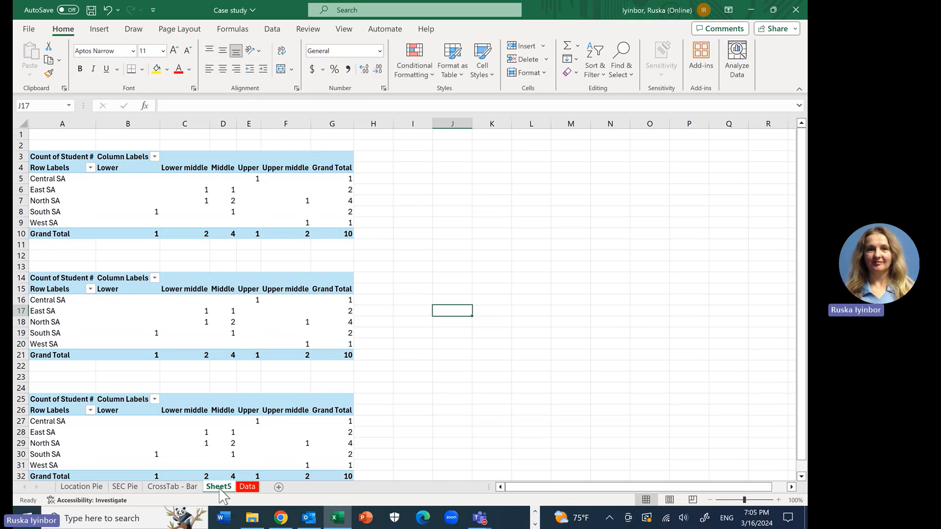
double_click(220, 488)
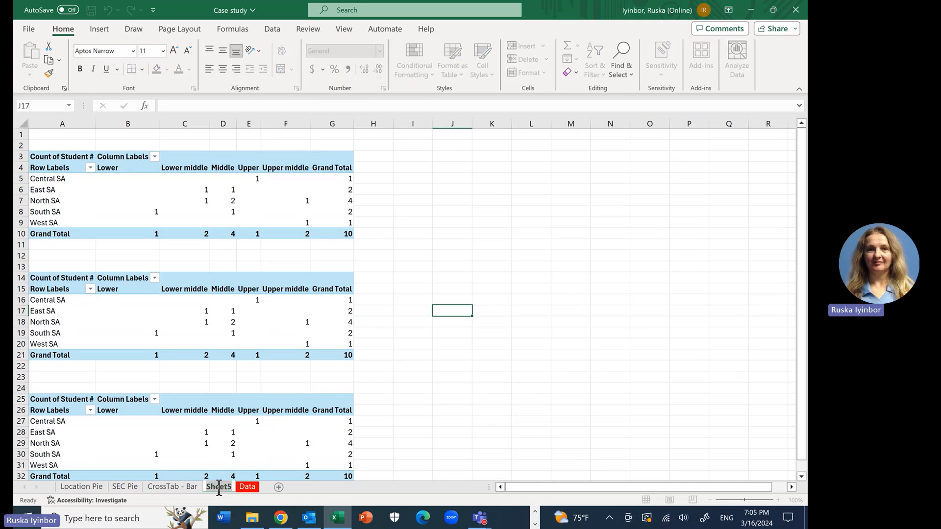
type("%")
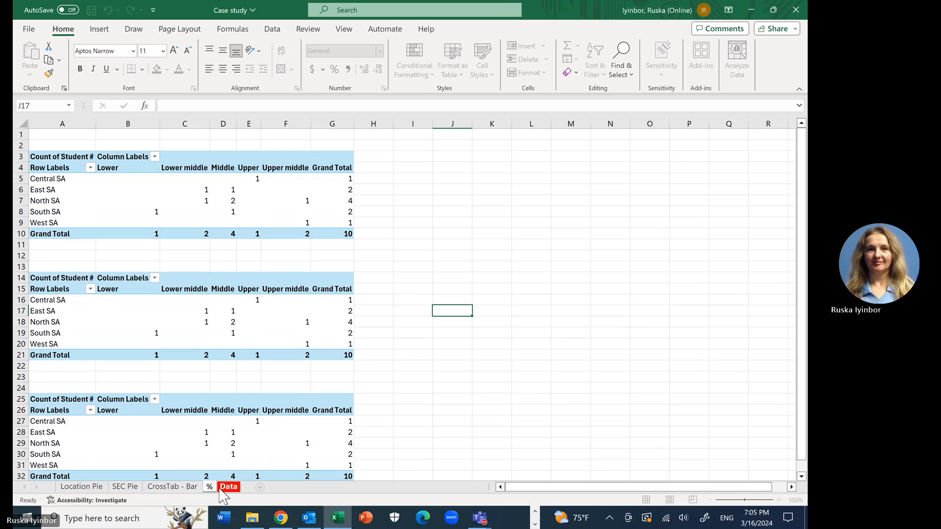
type(" Tabl")
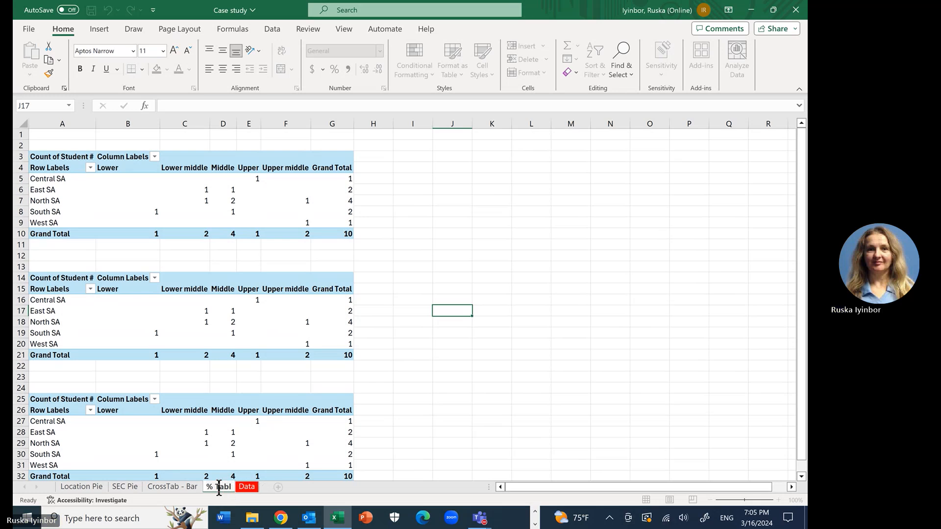
type("es")
key("Return")
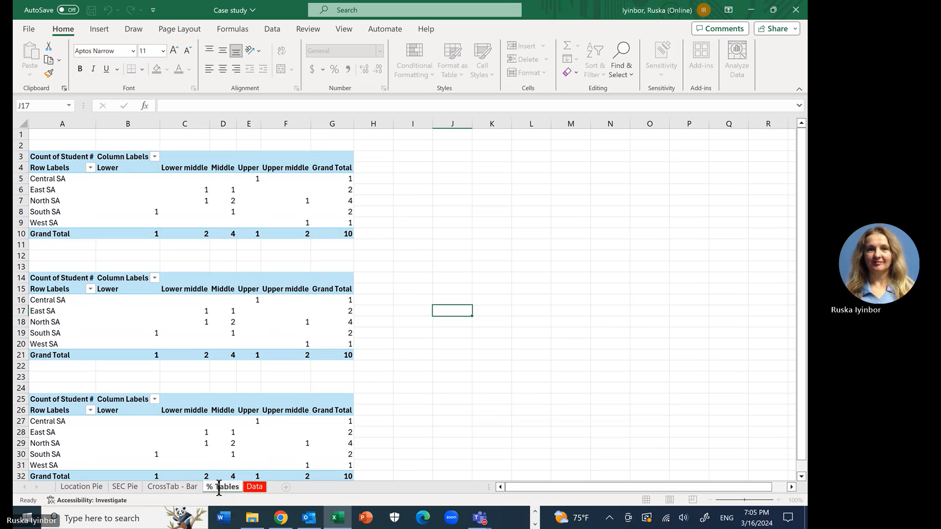
left_click(433, 445)
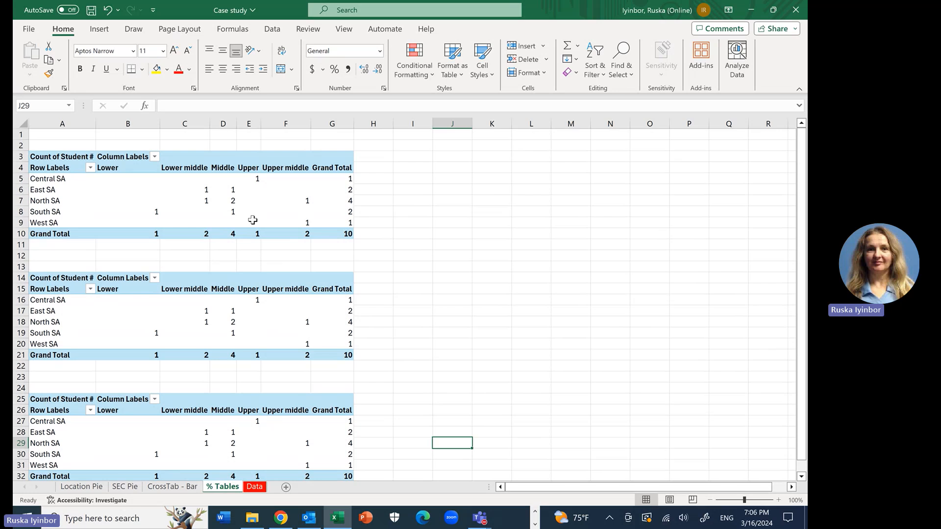
Step: Show the Count of Student # values in the PivotTable at A3 as % of Grand Total
left_click(242, 201)
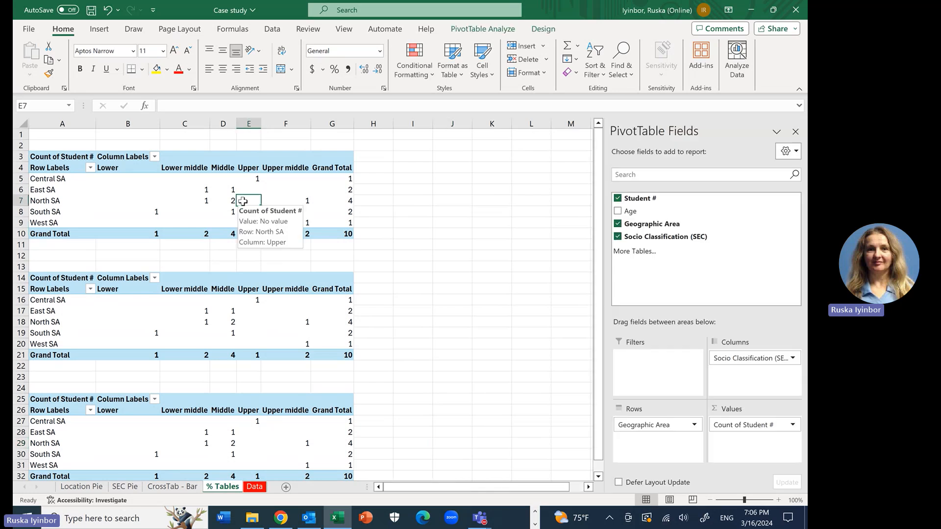
left_click(123, 191)
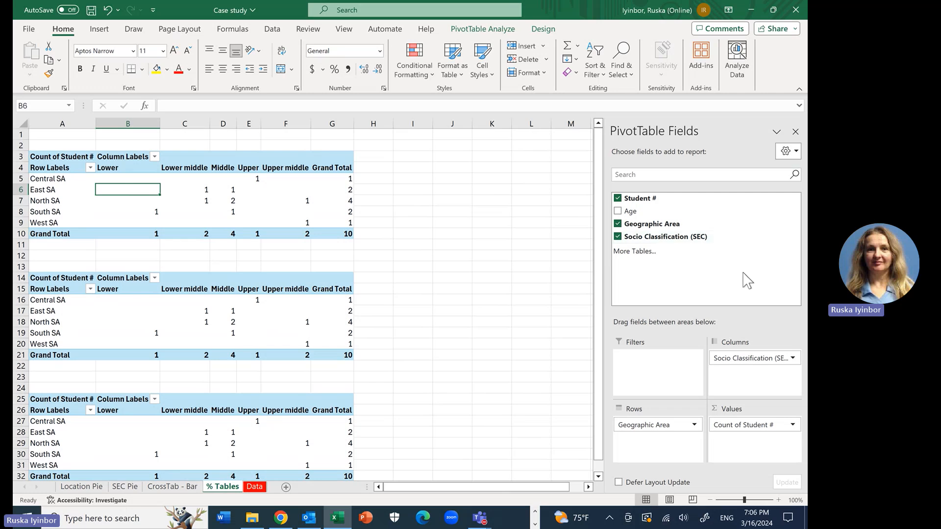
left_click(738, 427)
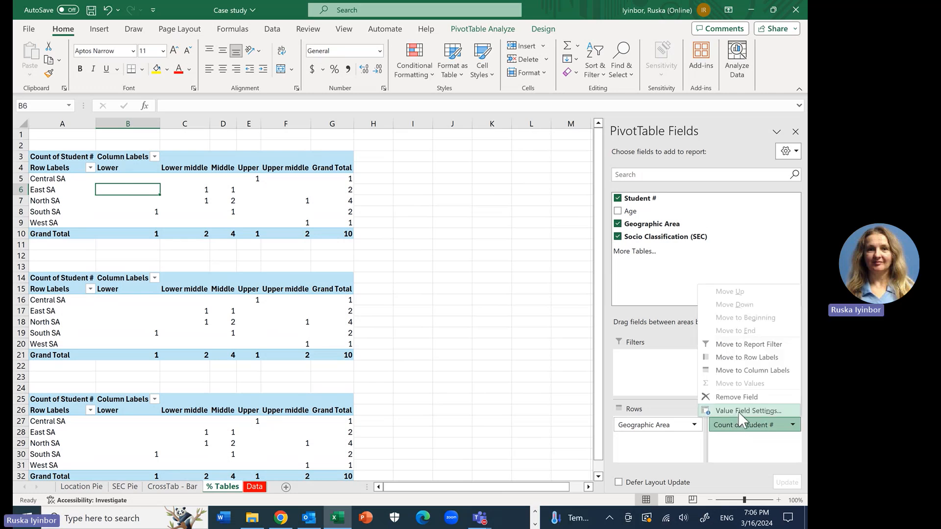
left_click(738, 411)
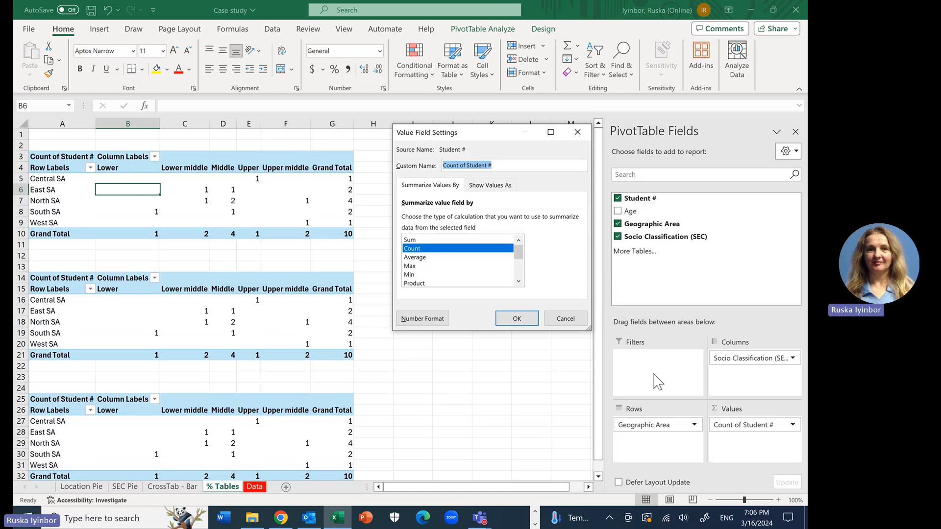
left_click(443, 247)
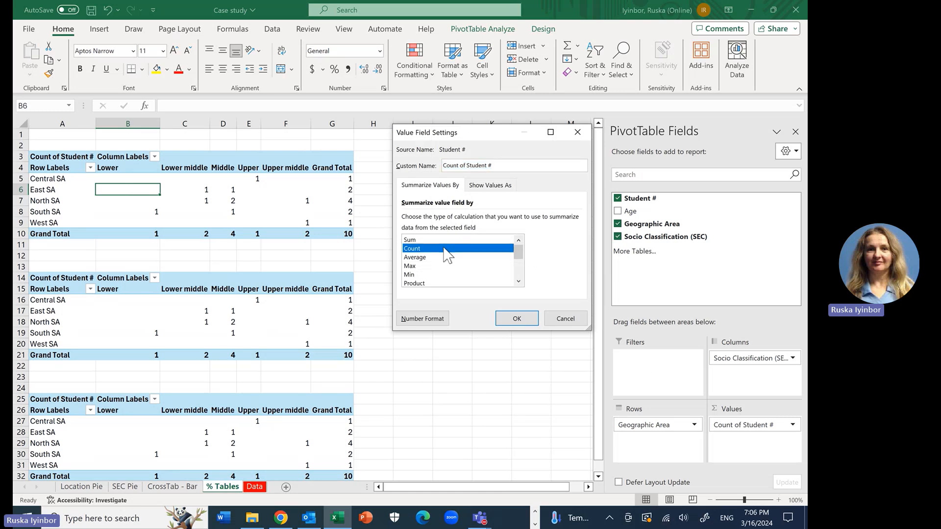
left_click(500, 186)
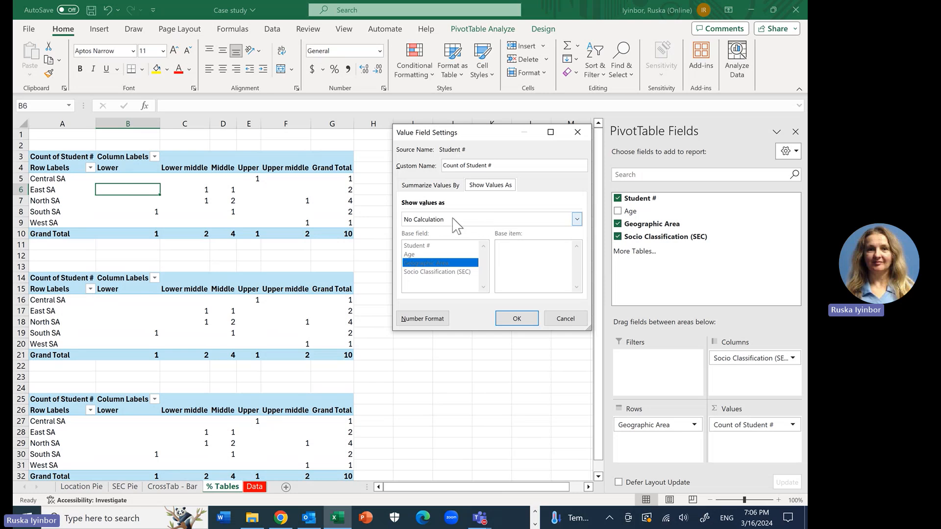
left_click(576, 220)
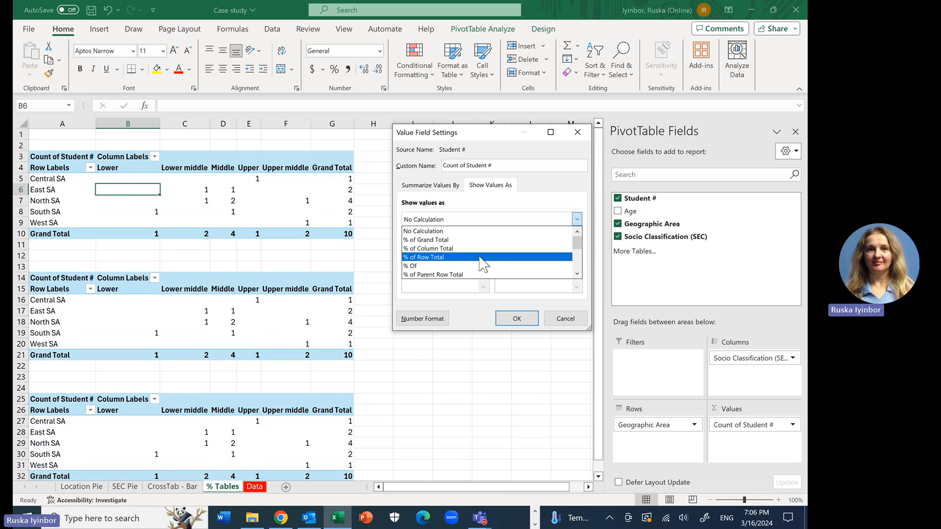
left_click(476, 242)
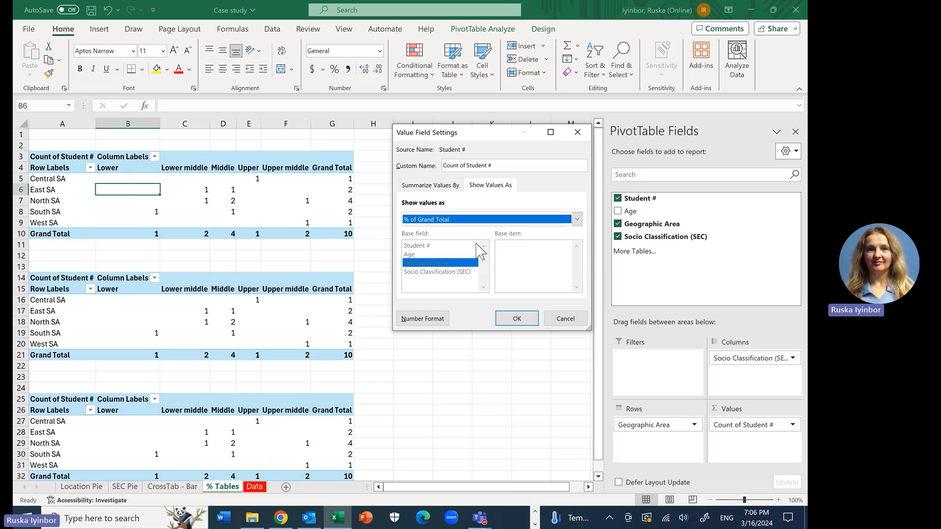
left_click(517, 319)
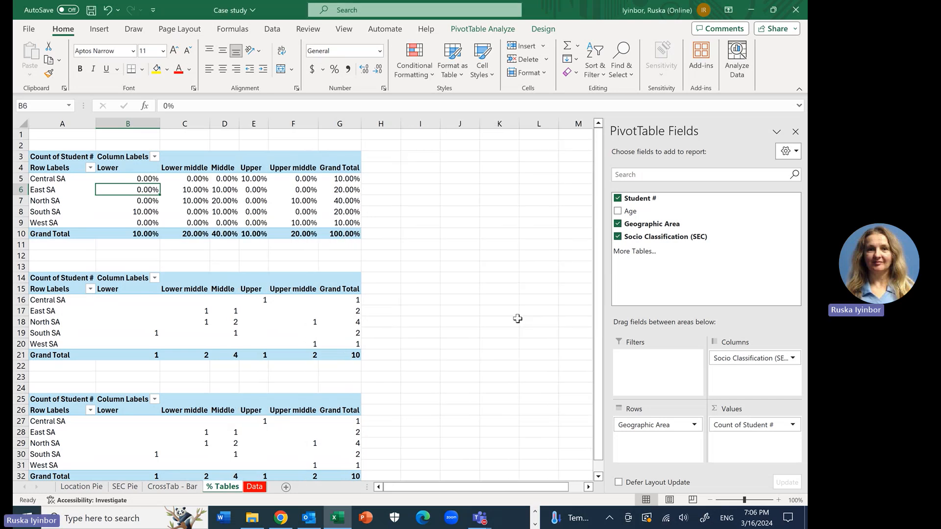
left_click(465, 245)
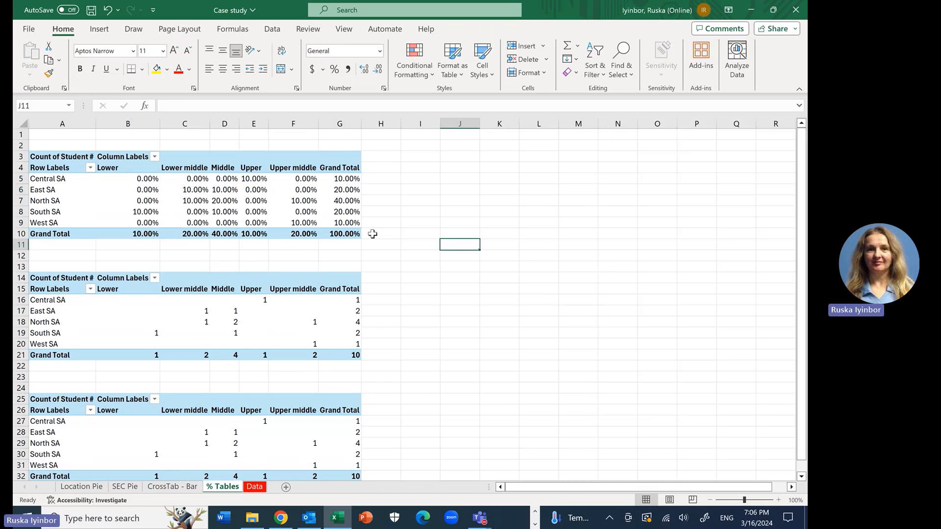
left_click(341, 234)
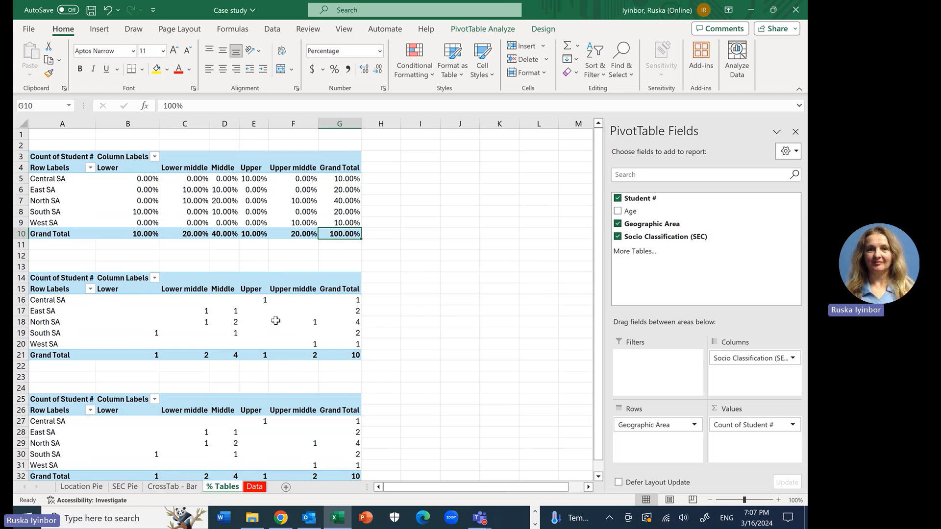
Step: Show the Count of Student # values in the PivotTable at A14 as % of Column Total
mouse_move(275, 322)
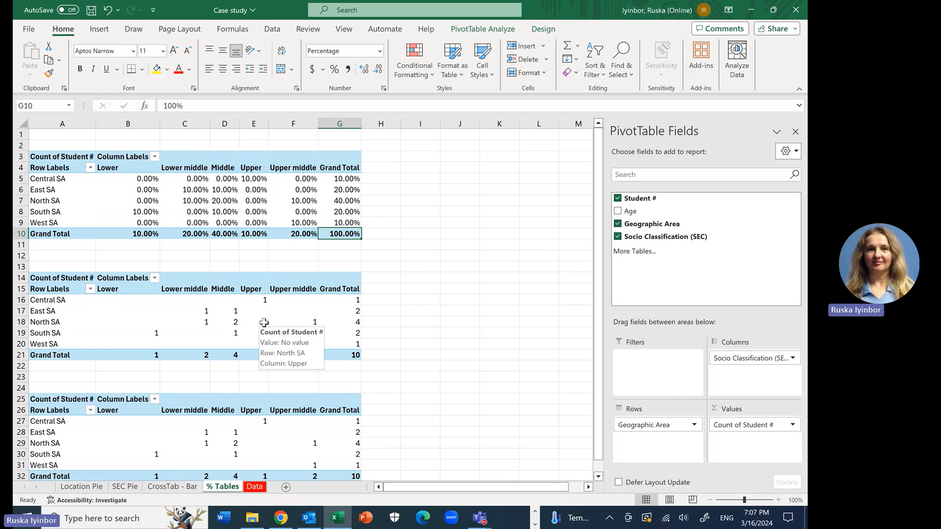
left_click(264, 321)
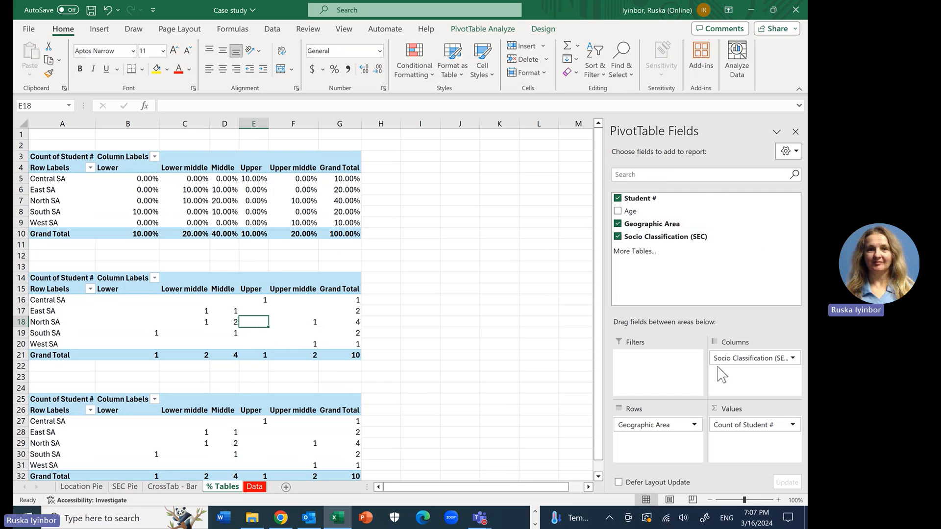
left_click(746, 426)
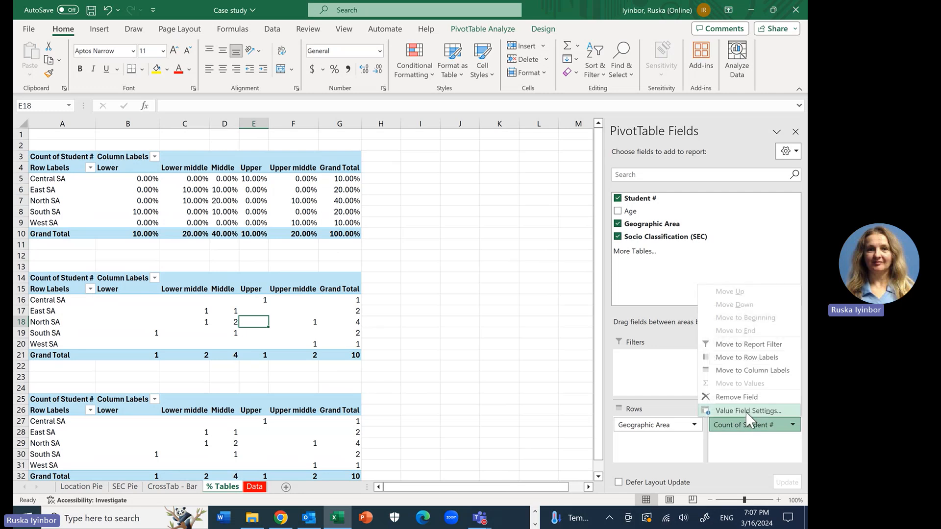
left_click(745, 411)
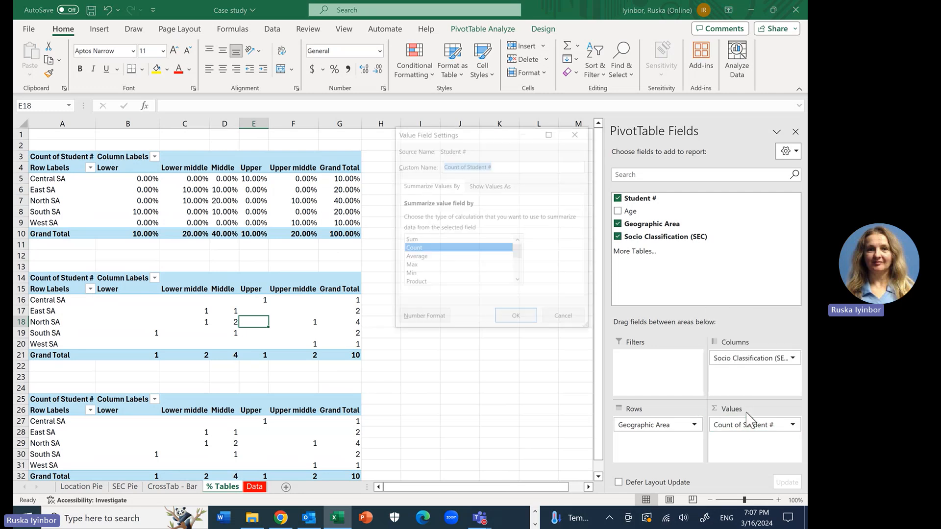
left_click(497, 186)
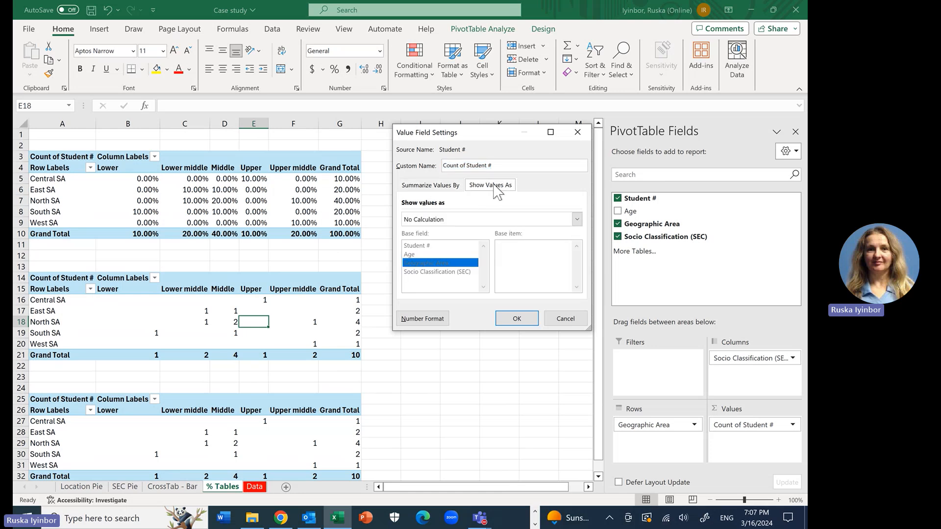
left_click(483, 220)
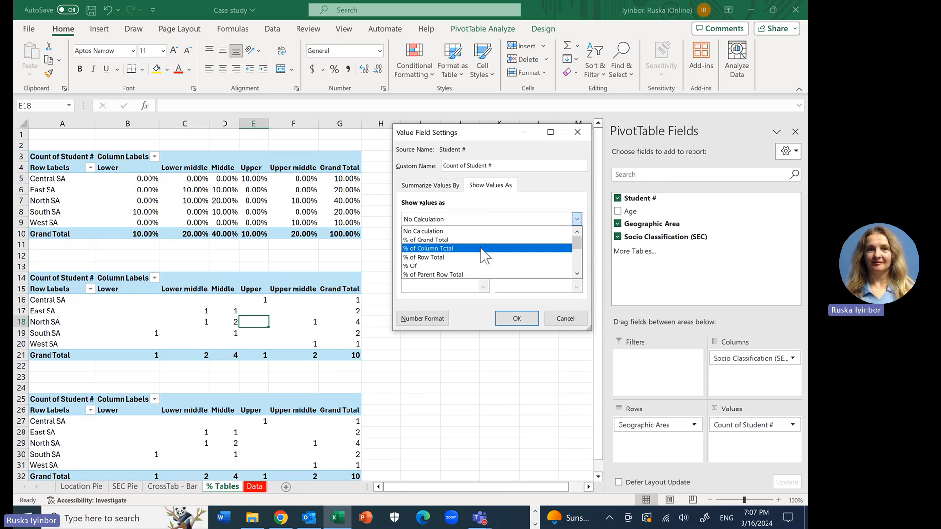
left_click(484, 249)
left_click(517, 319)
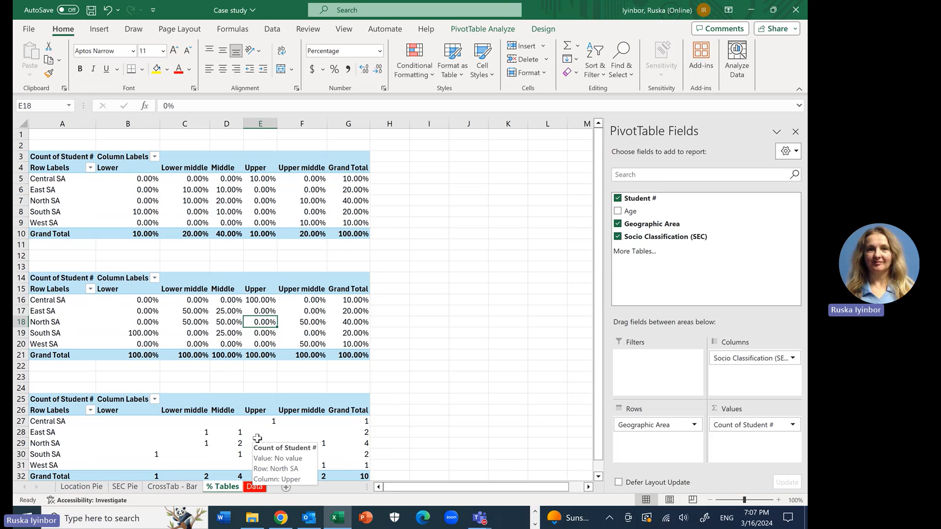
Step: Show the Count of Student # values in the PivotTable at A25 as % of Row Total, and look over all three tables
left_click(199, 457)
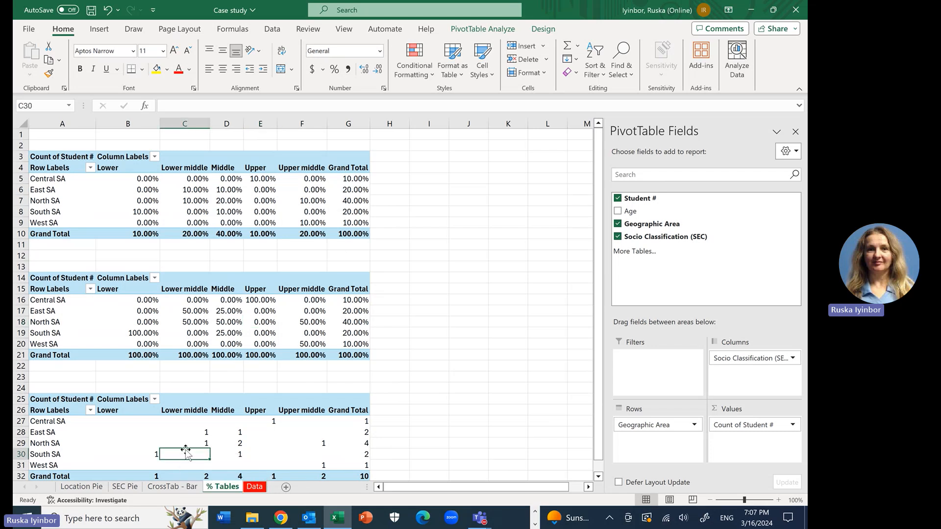
left_click(44, 439)
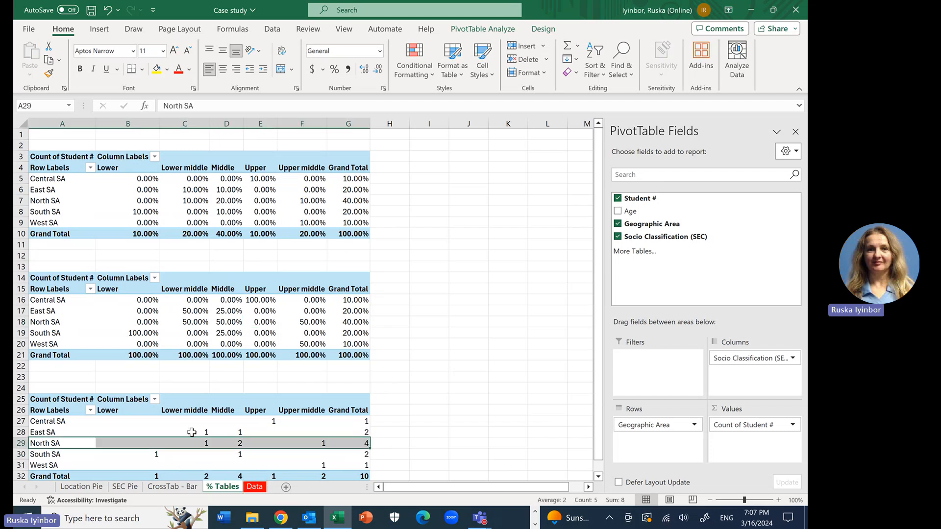
left_click(212, 432)
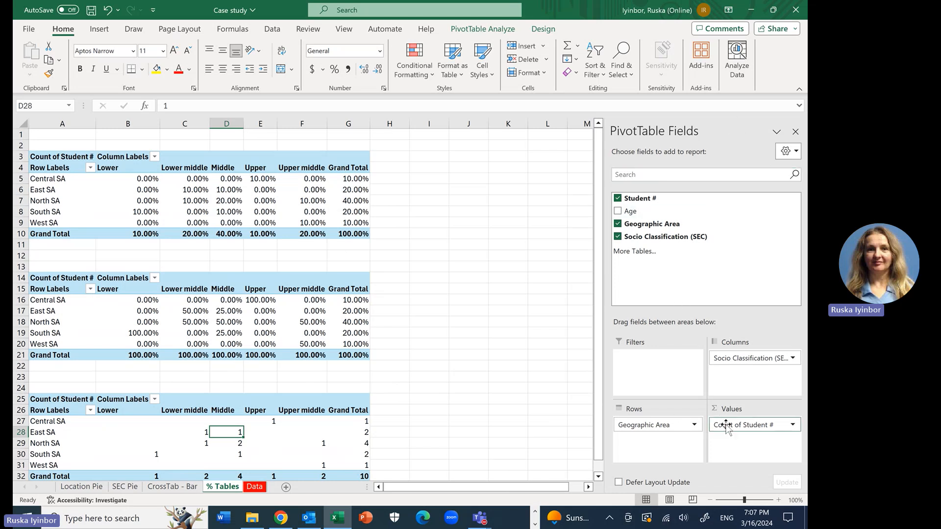
left_click(753, 429)
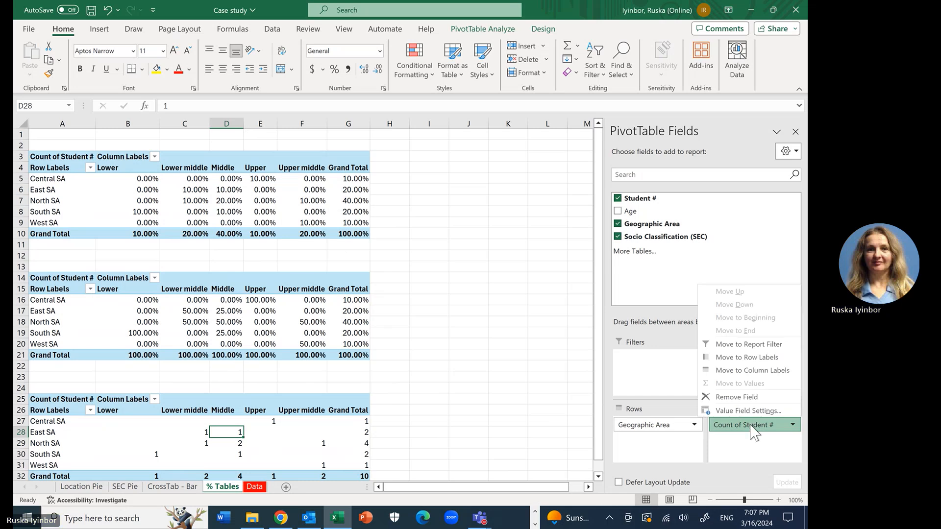
left_click(750, 414)
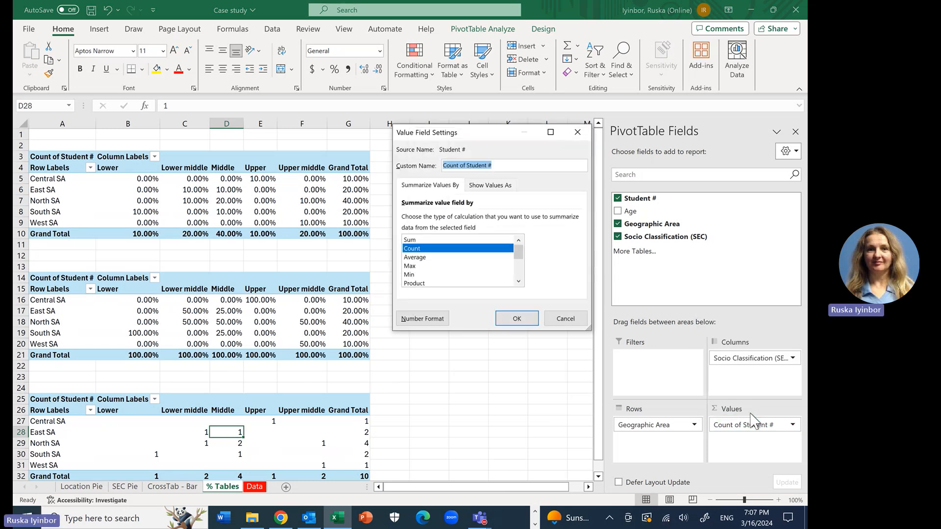
left_click(487, 186)
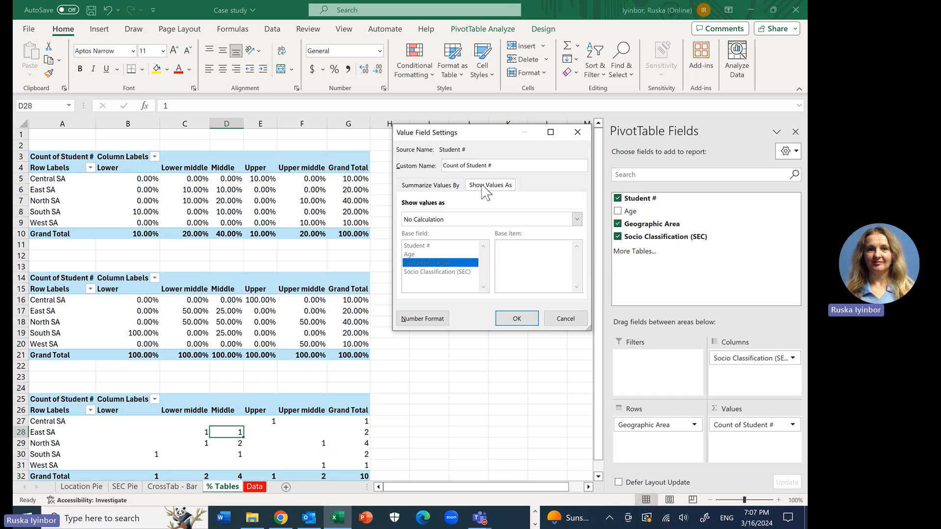
left_click(480, 220)
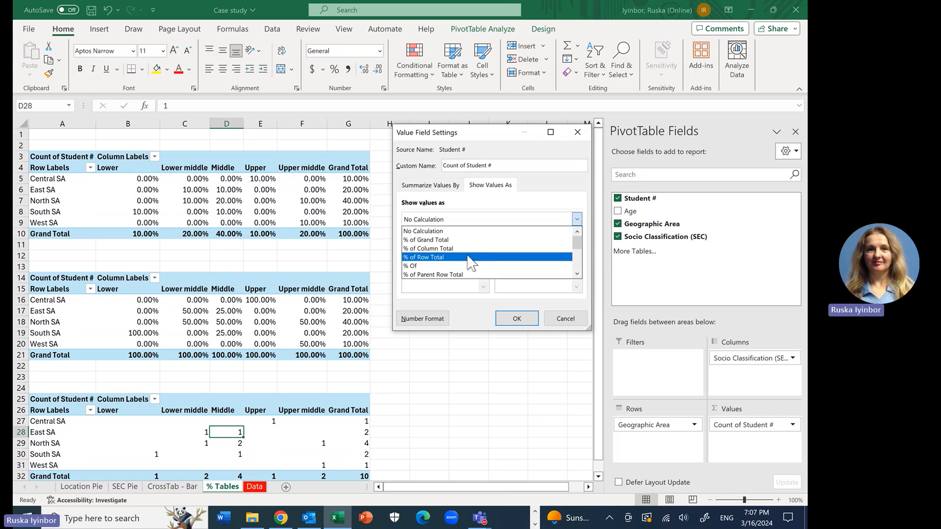
left_click(467, 257)
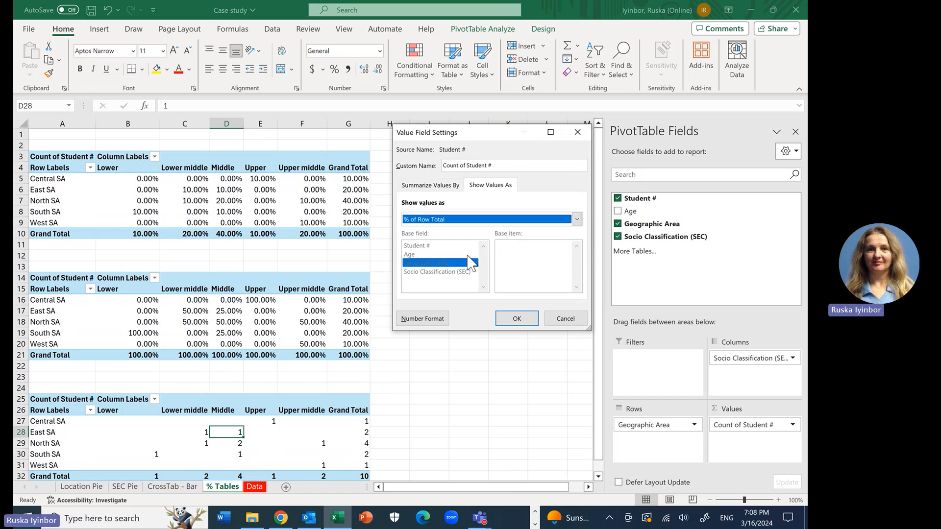
left_click(517, 319)
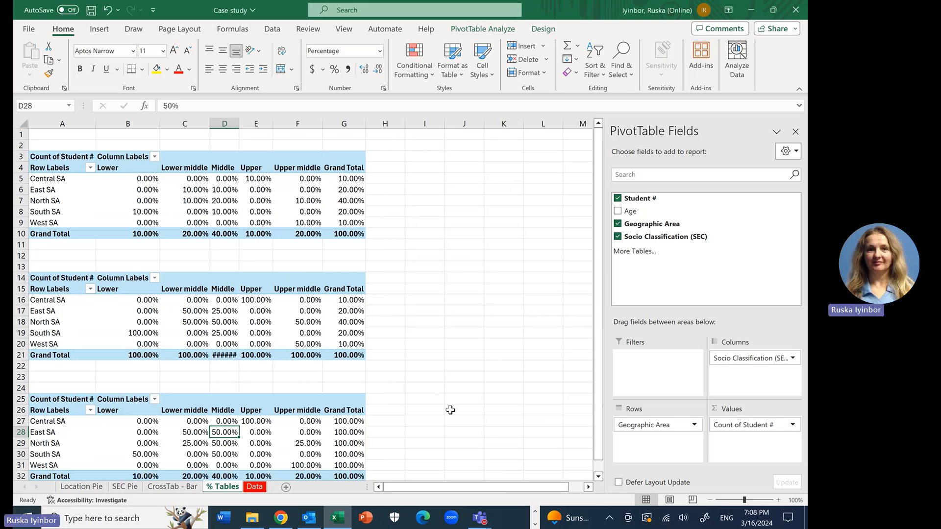
left_click(461, 433)
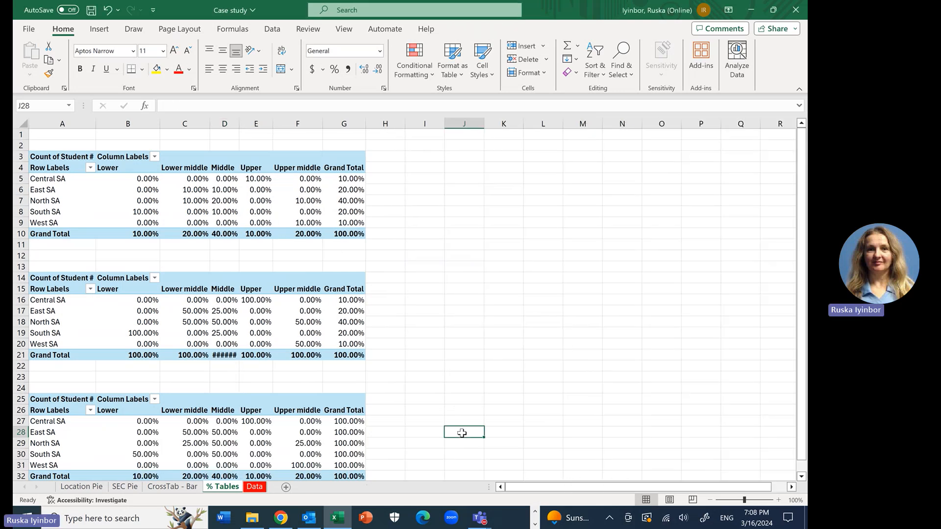
scroll(460, 432, "down", 1)
scroll(461, 419, "down", 2)
scroll(461, 419, "up", 2)
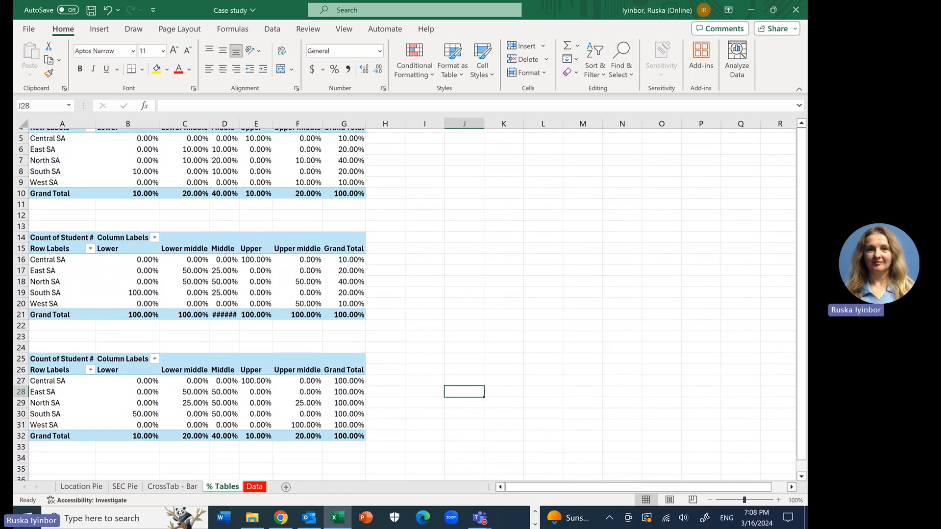
scroll(471, 452, "up", 2)
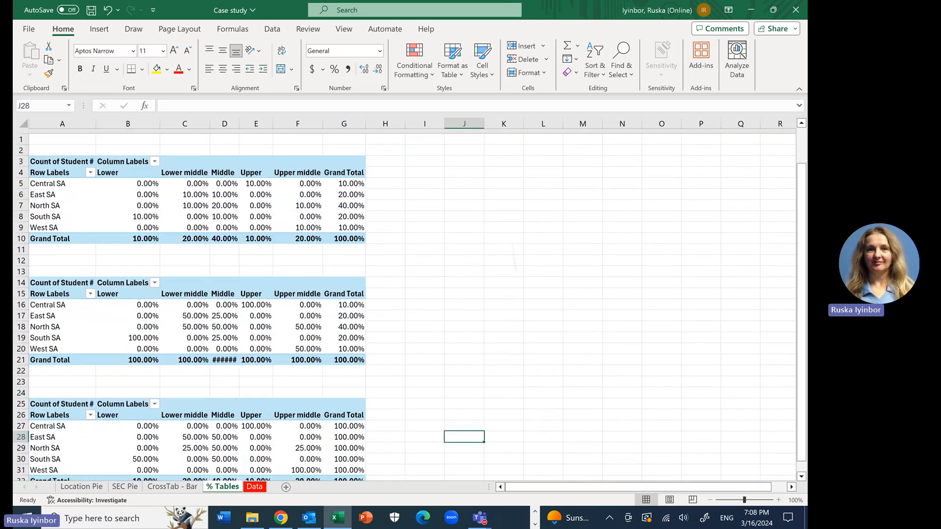
scroll(471, 452, "down", 1)
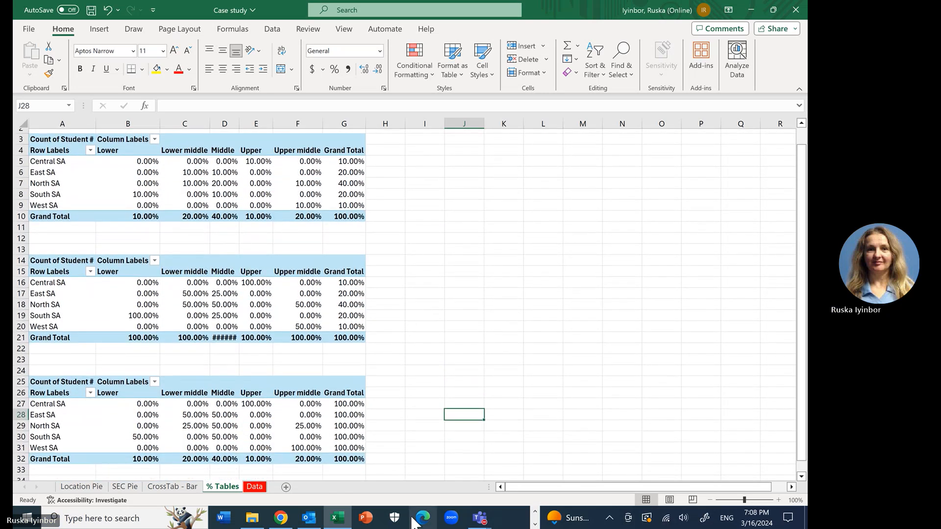
Step: Open the Data sheet, then switch to Chrome and examine the case study's student age distribution table and histogram
left_click(254, 487)
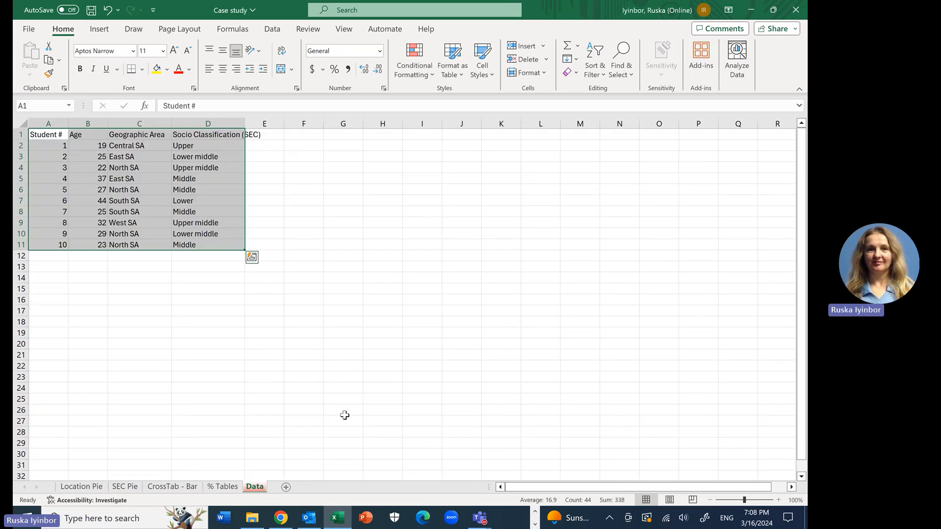
left_click(282, 521)
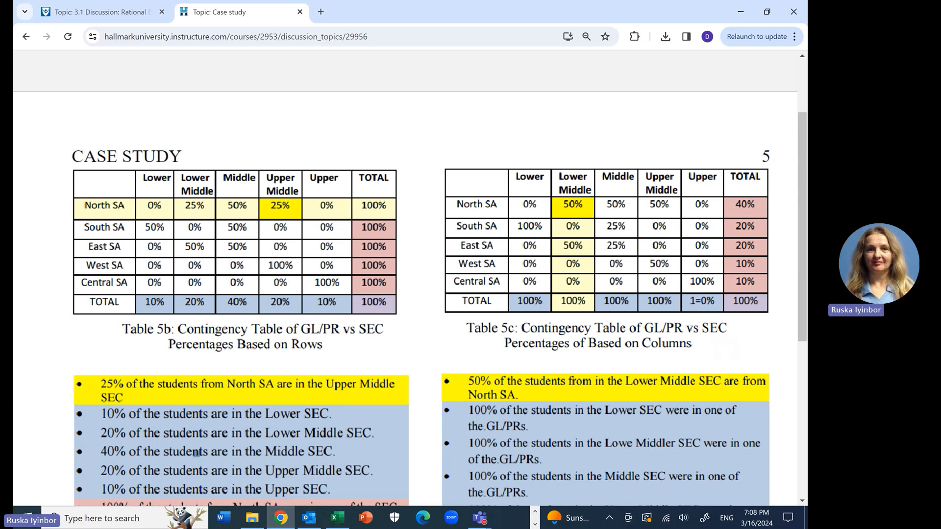
scroll(410, 278, "down", 7)
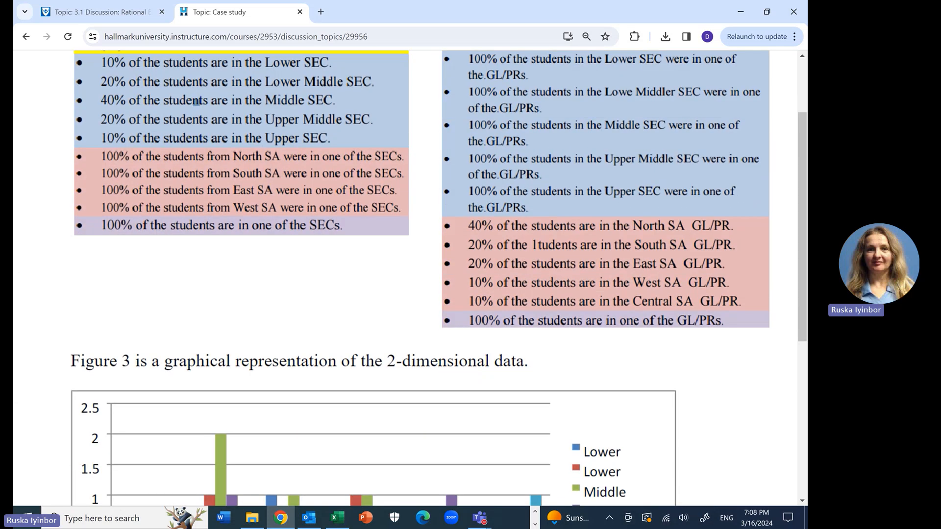
scroll(196, 102, "down", 15)
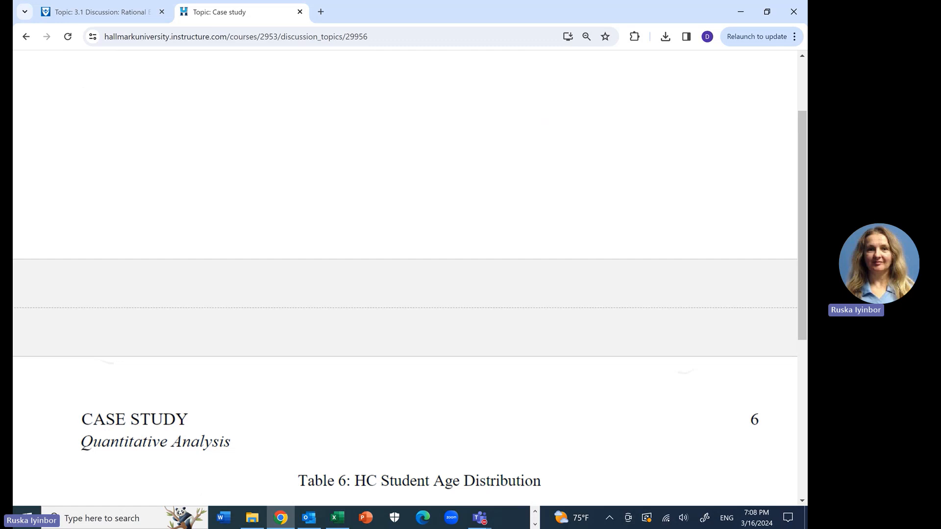
scroll(379, 277, "down", 3)
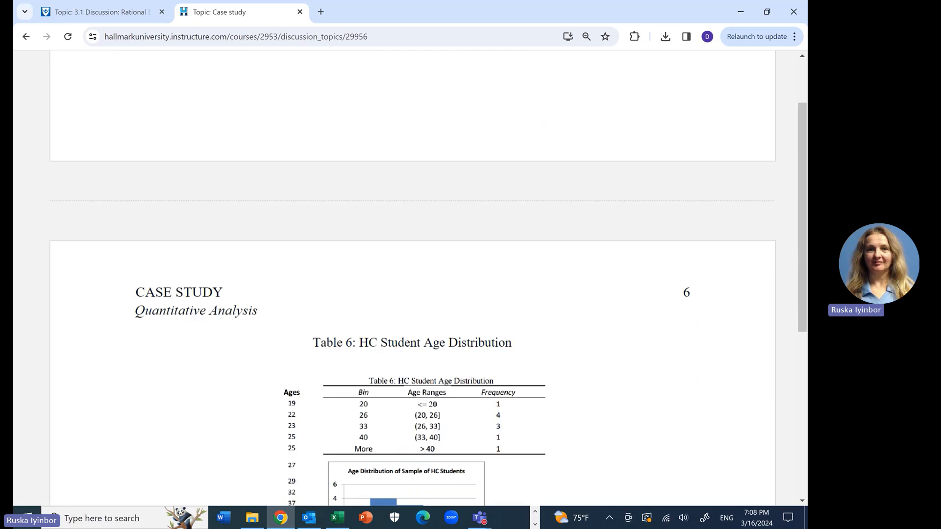
scroll(413, 278, "down", 3)
scroll(413, 280, "down", 2)
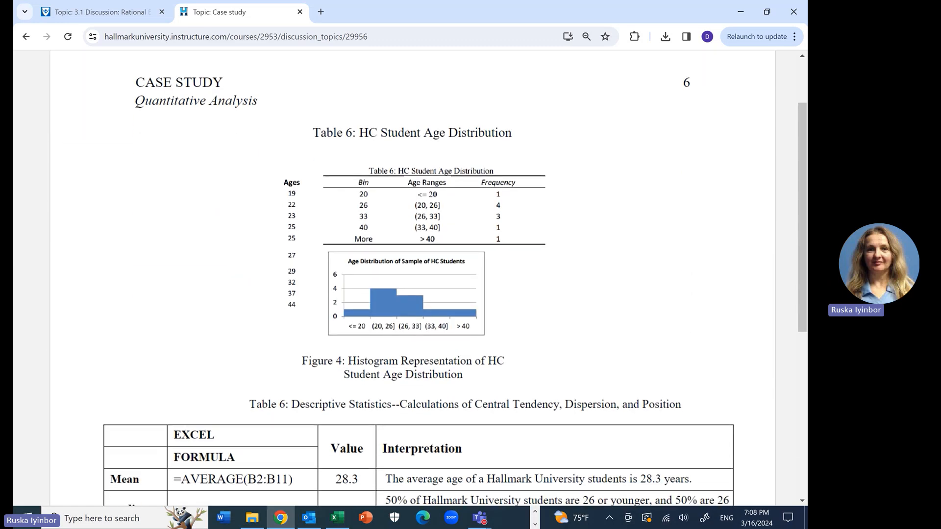
Step: Examine the case study's descriptive statistics formulas and interpretations, then return to the Quantitative Analysis heading
scroll(413, 279, "down", 2)
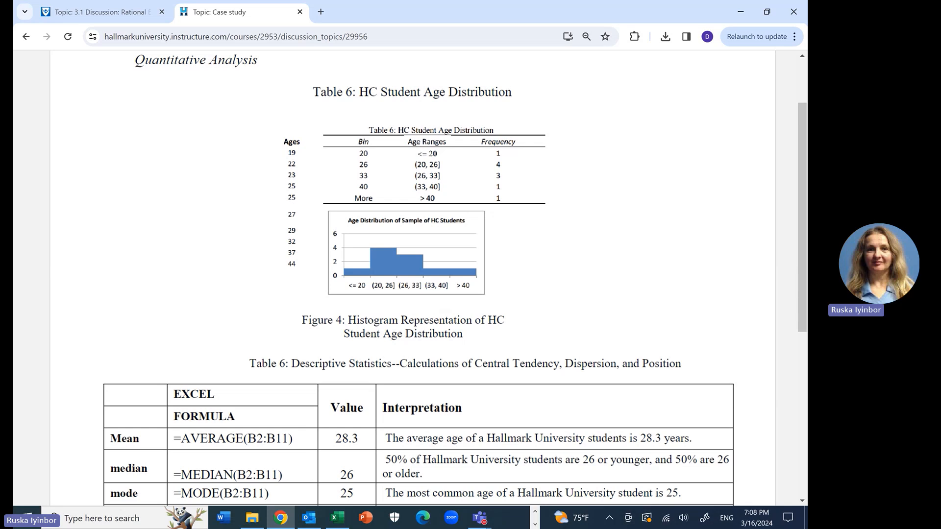
scroll(419, 277, "down", 5)
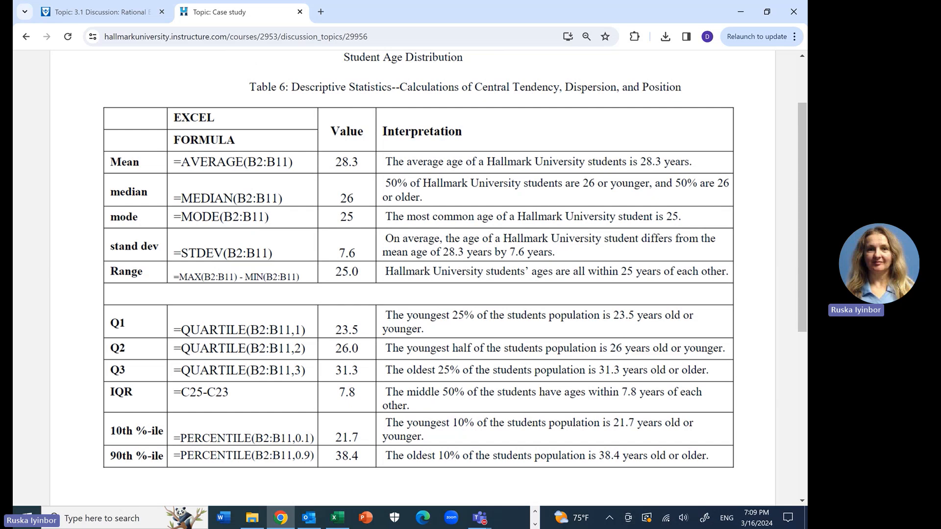
scroll(419, 274, "down", 3)
scroll(419, 275, "up", 9)
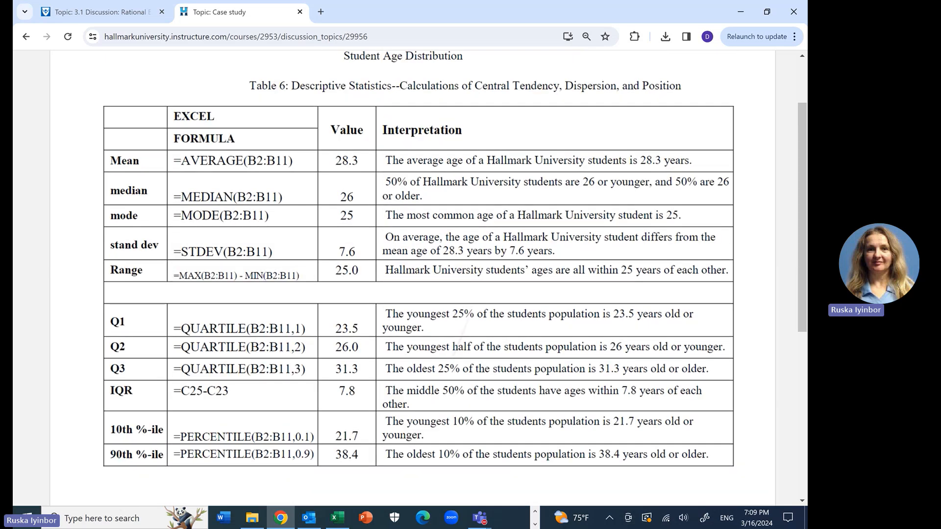
scroll(419, 275, "up", 1)
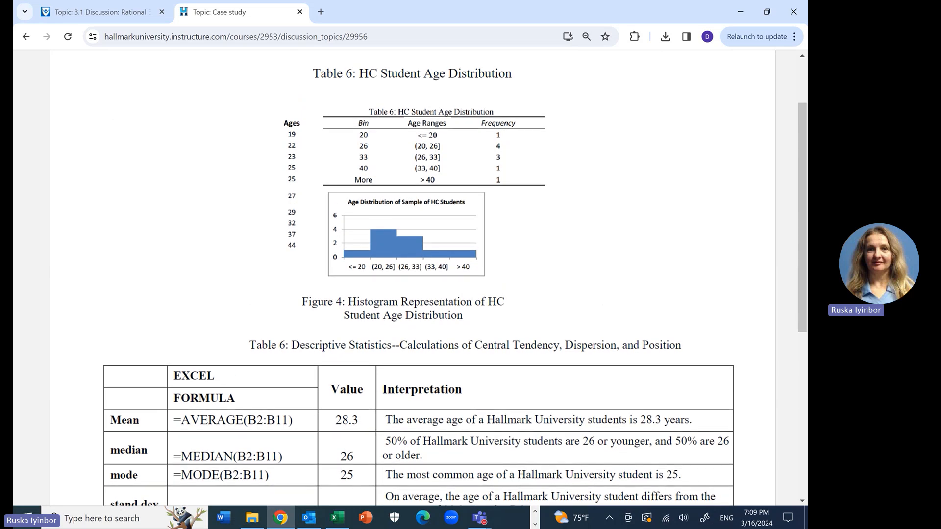
scroll(419, 274, "up", 2)
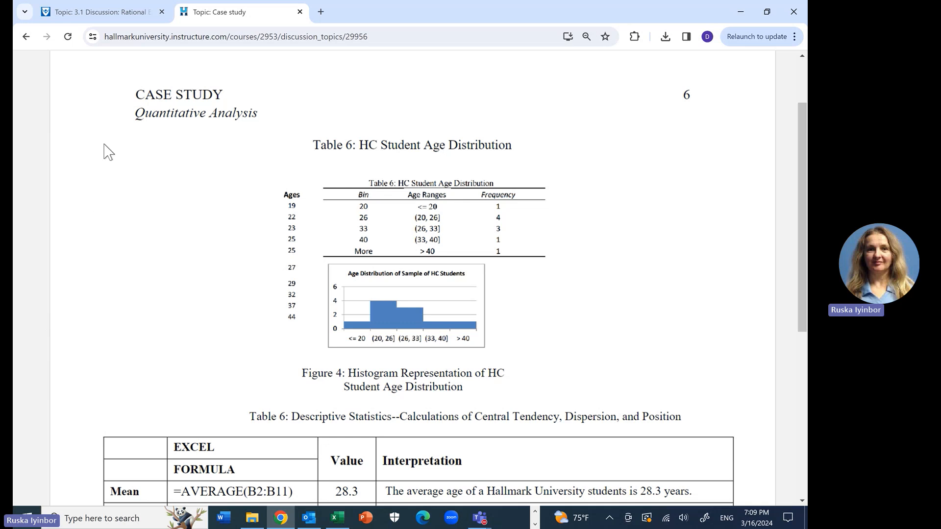
left_click_drag(135, 115, 259, 120)
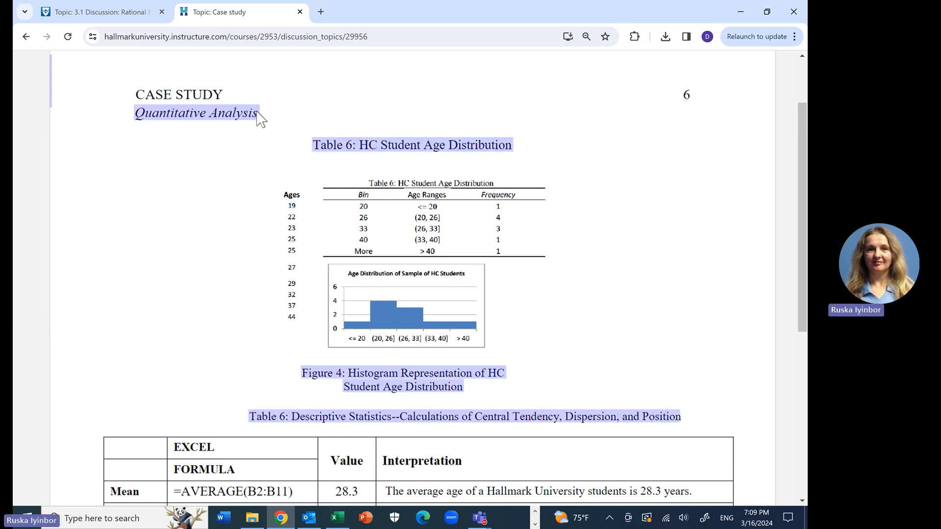
left_click(258, 120)
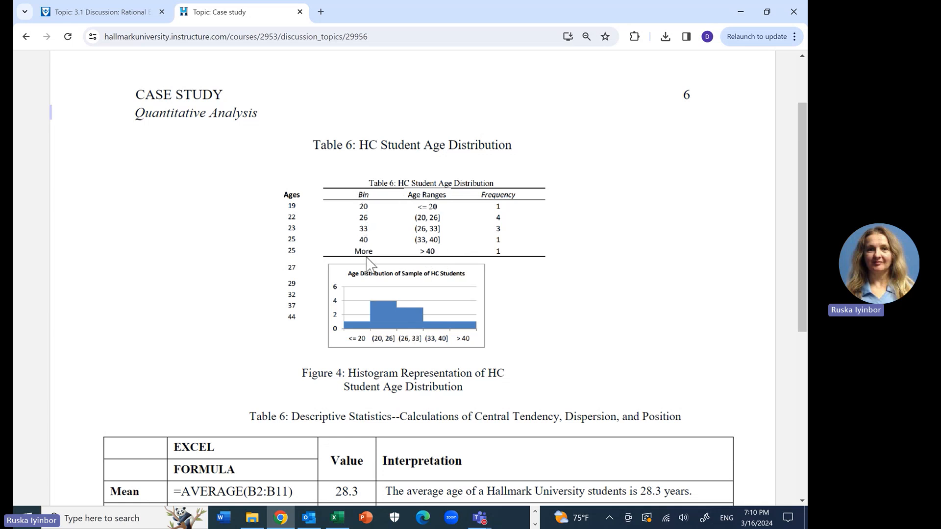
Step: Switch back to Excel and enter the header Bin in cell B16 of the Data sheet
left_click(340, 520)
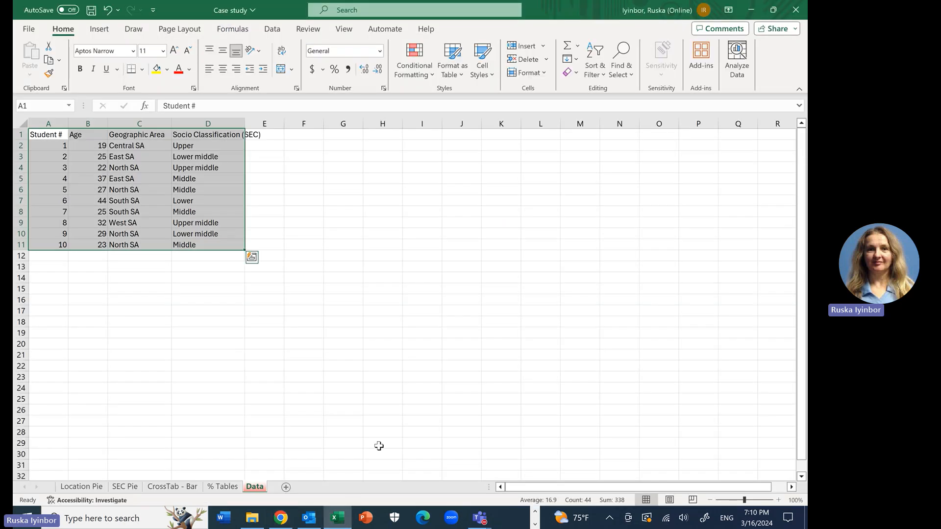
left_click(374, 324)
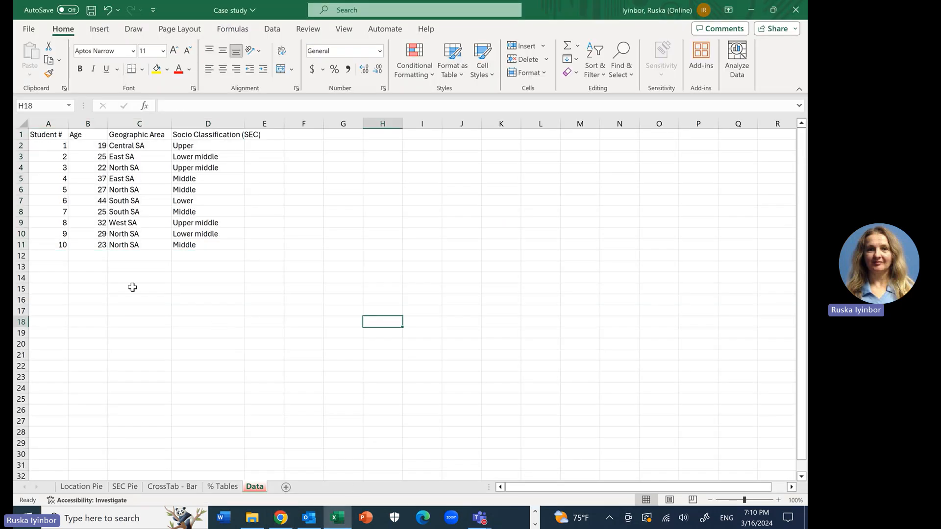
left_click(83, 298)
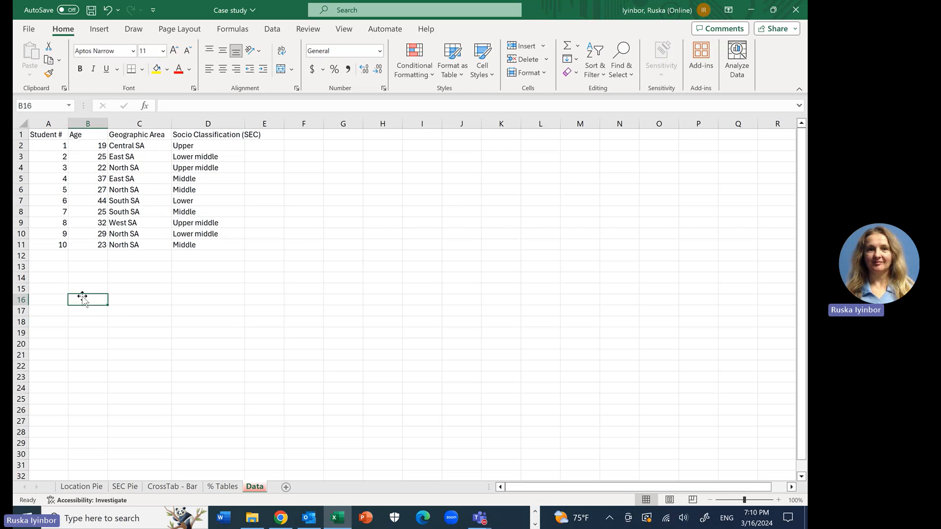
type("Bin")
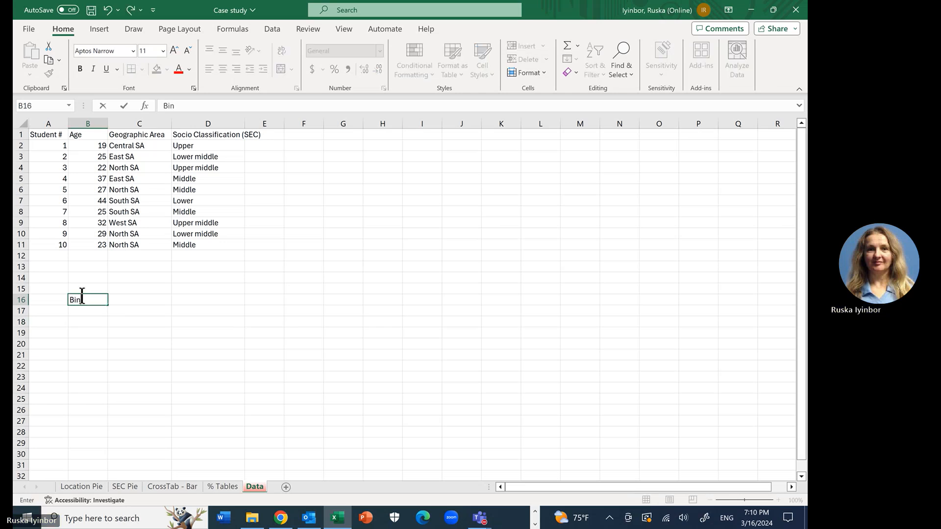
left_click(84, 333)
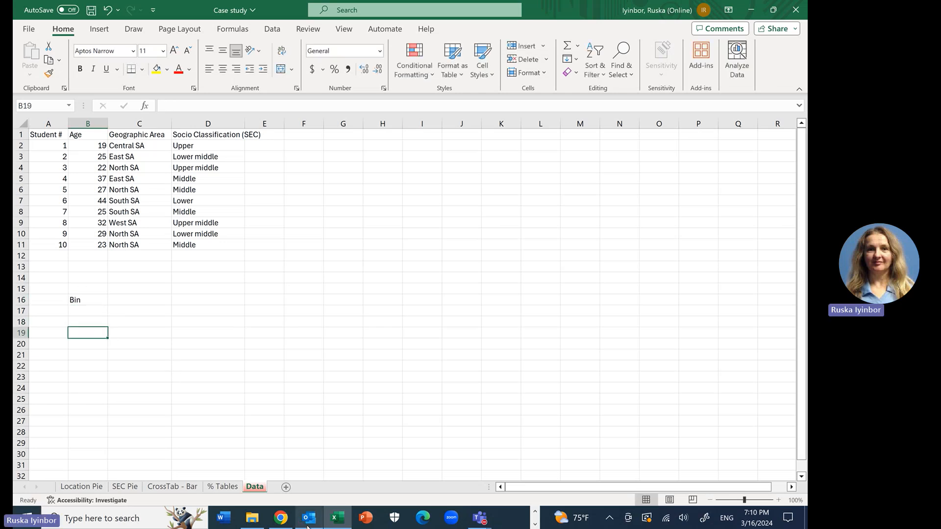
Step: Check the case study's bin values in Chrome and enter 20 and 26 in cells B17 and B18 under Bin
left_click(337, 520)
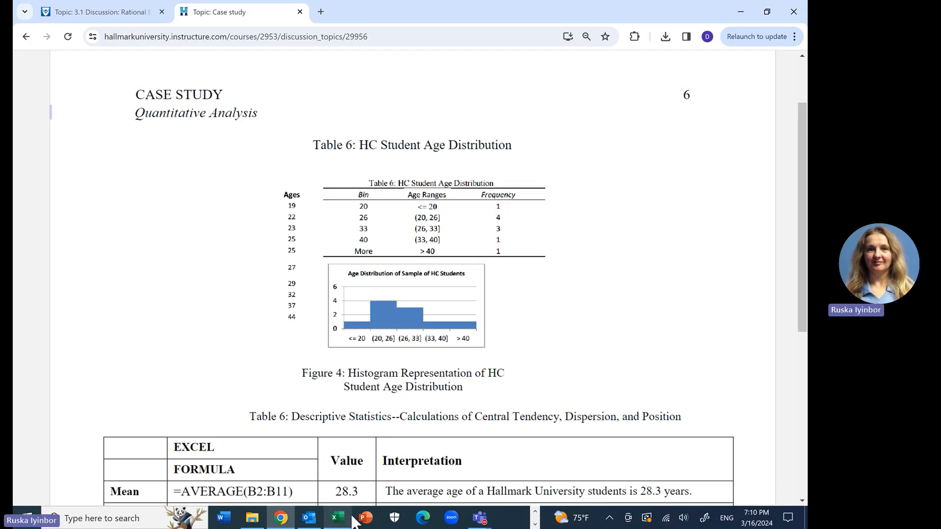
left_click(334, 519)
left_click(88, 313)
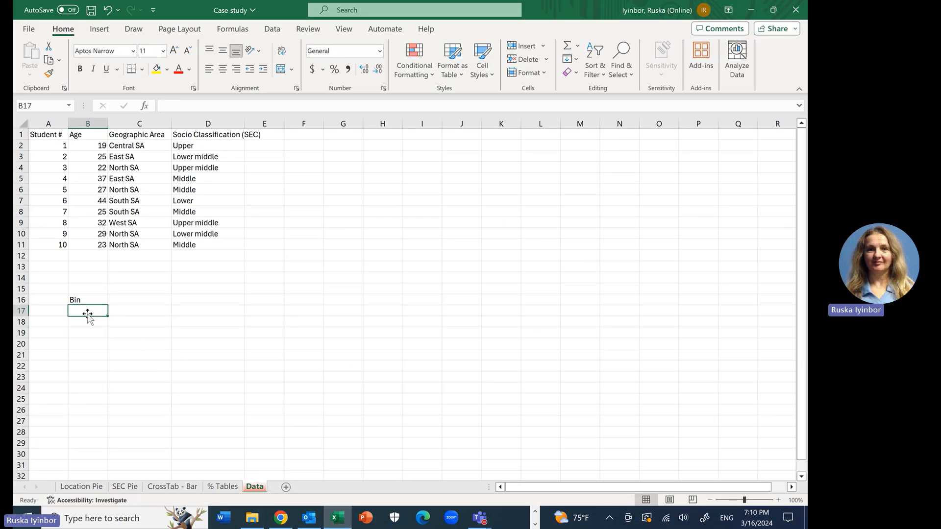
type("20")
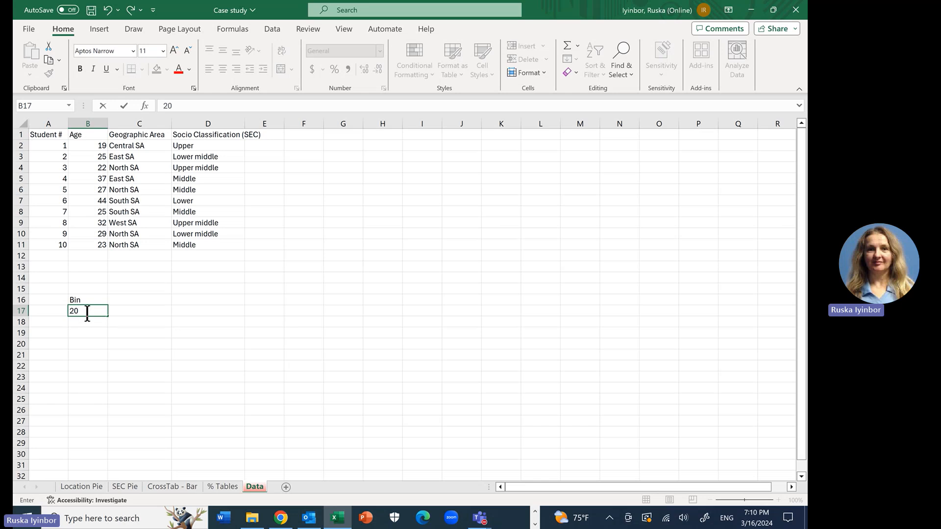
left_click(80, 322)
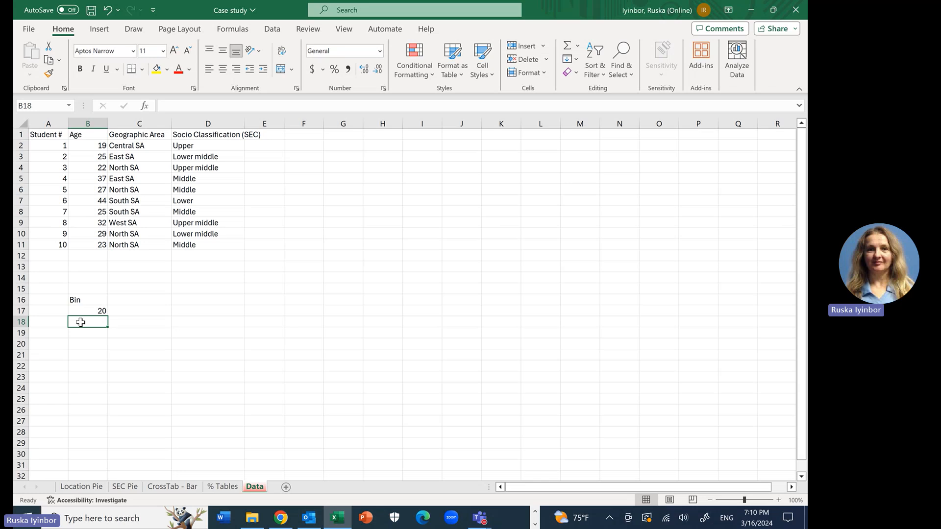
type("26")
key("Return")
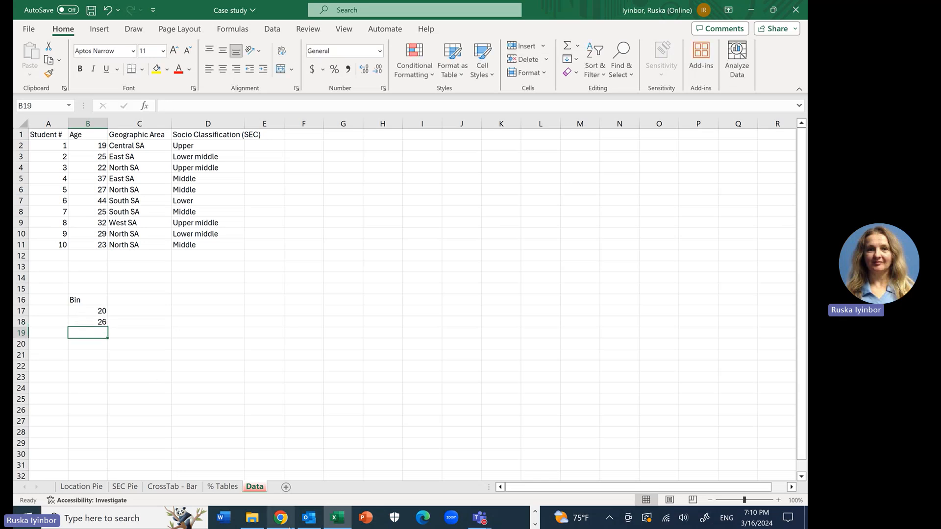
Step: Check the remaining bin values in the case study and enter 33 and 40 in cells B19 and B20
left_click(280, 519)
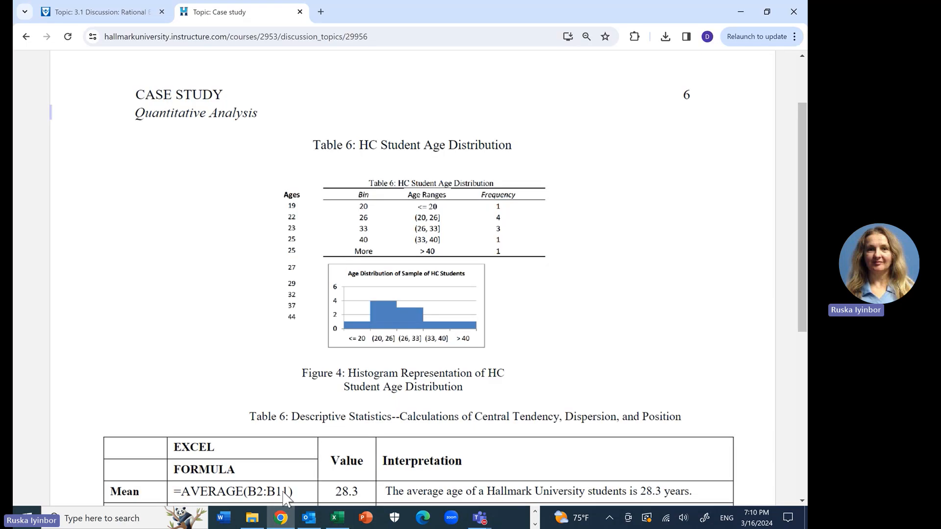
left_click(283, 524)
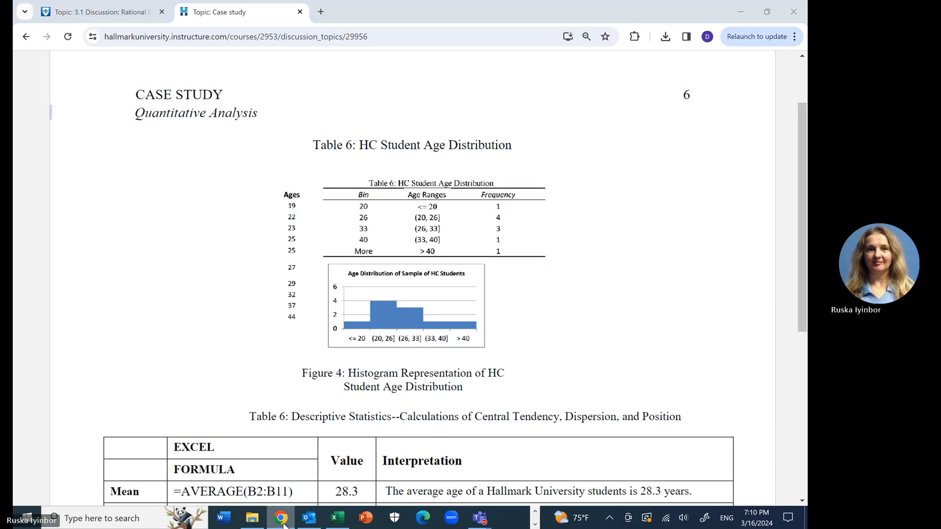
type("33")
key("Return")
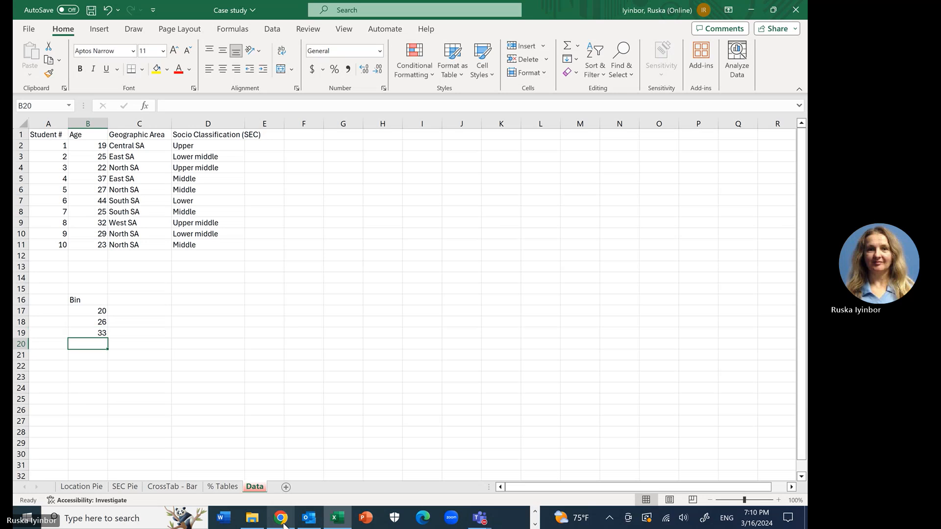
type("40")
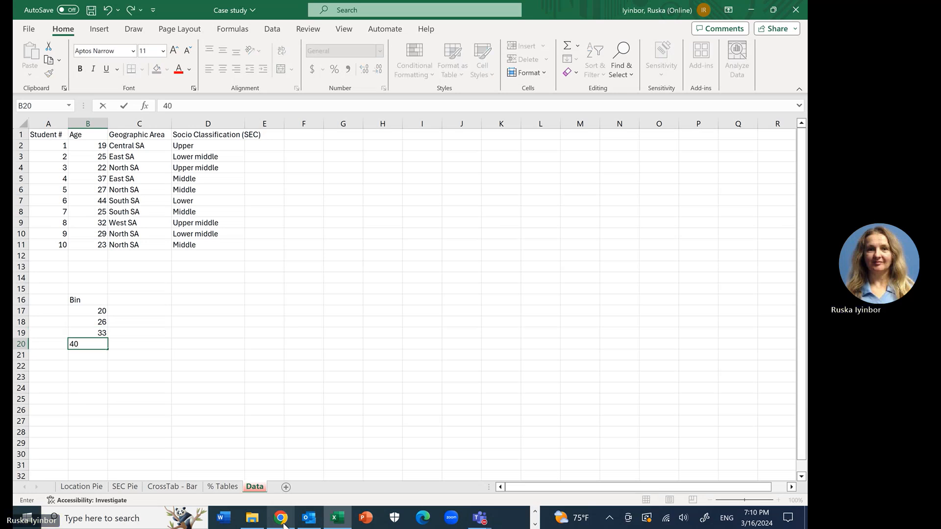
key("Return")
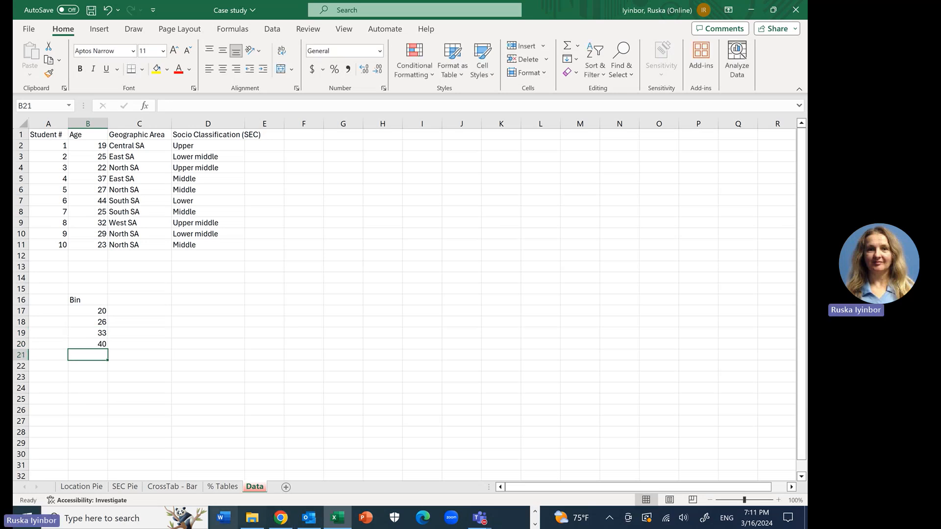
Step: Compare the bin list with the case study's age distribution table and right-align the Bin header in B16
left_click(280, 519)
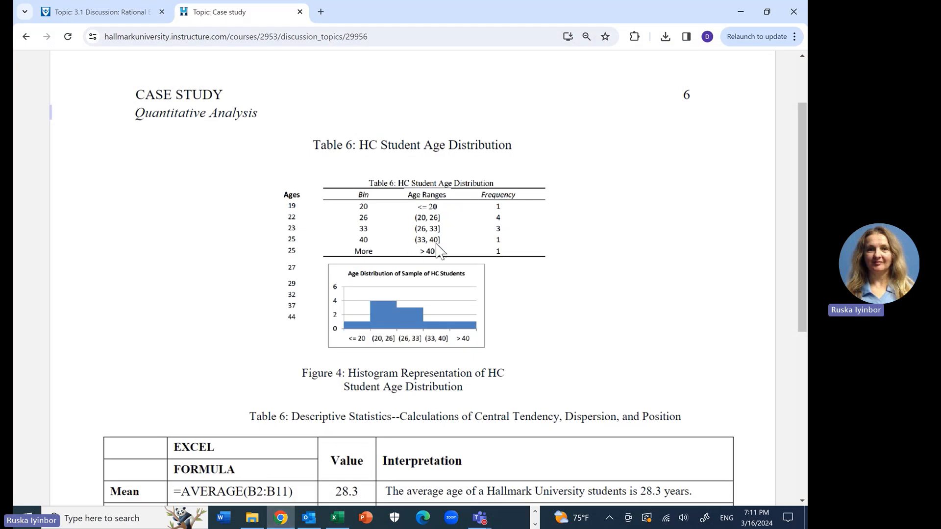
left_click(334, 519)
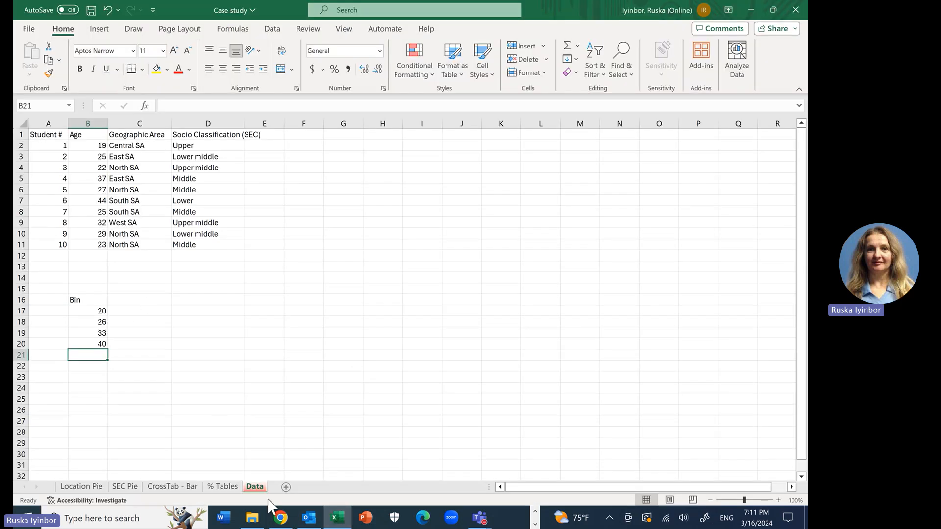
left_click(286, 519)
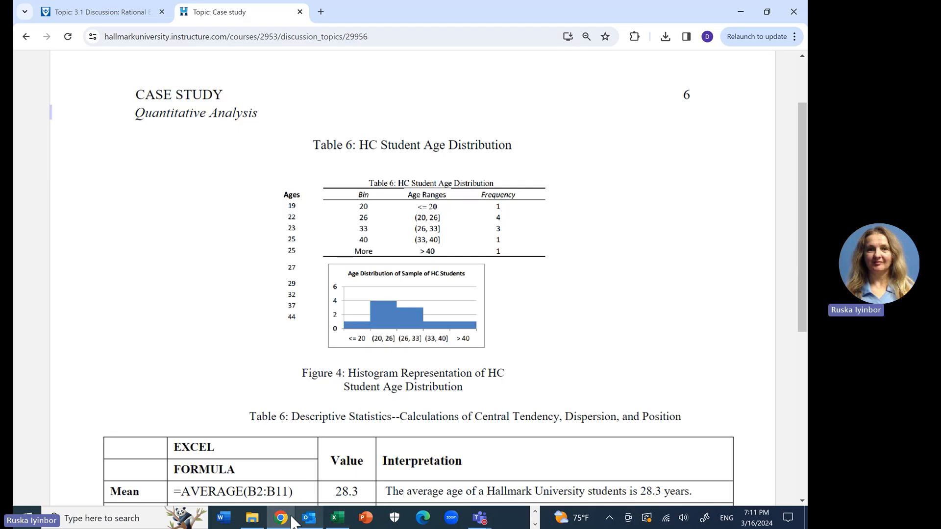
left_click(283, 521)
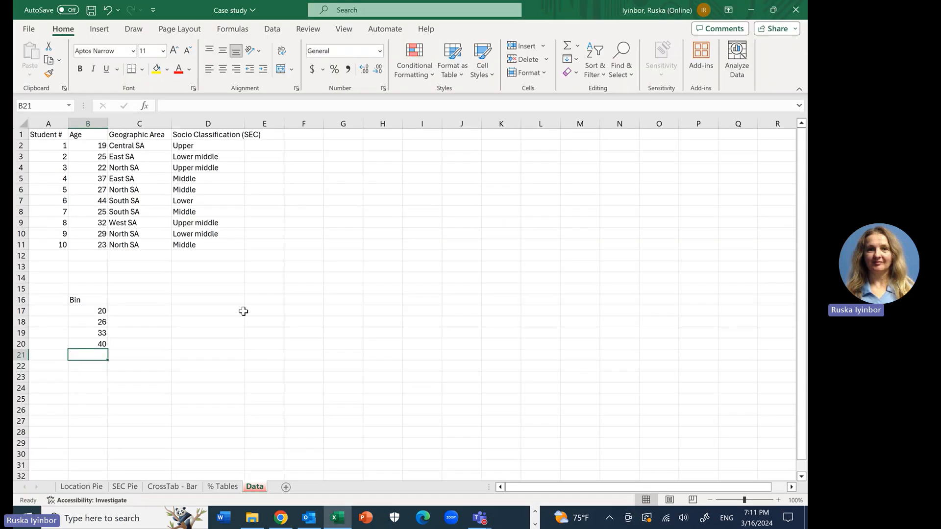
left_click(86, 297)
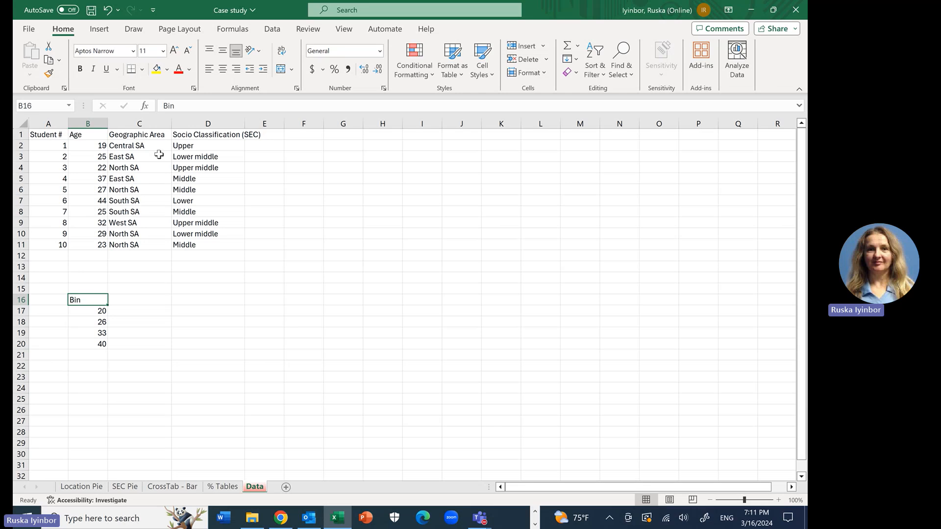
left_click(236, 69)
Step: Enter the header Range in cell C16 and the label less 20 in cell C17 beside the bins
left_click(149, 302)
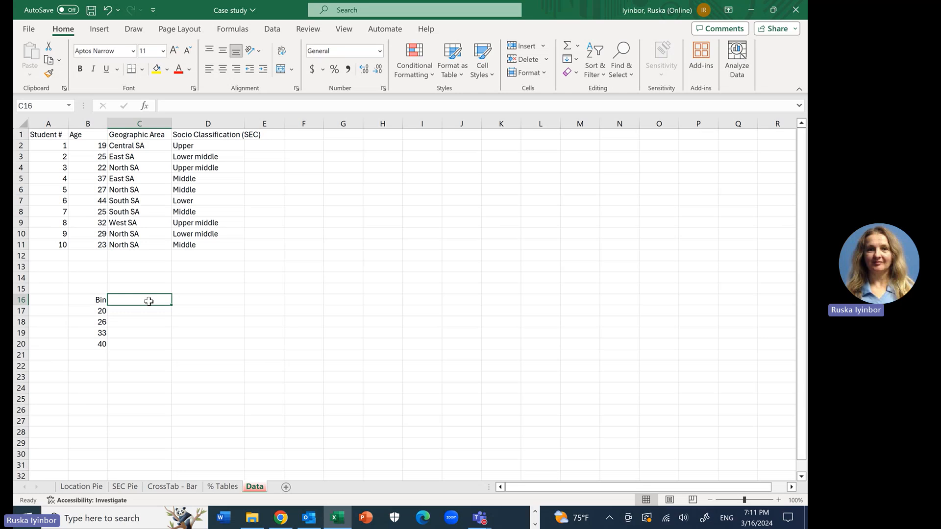
type("Ra")
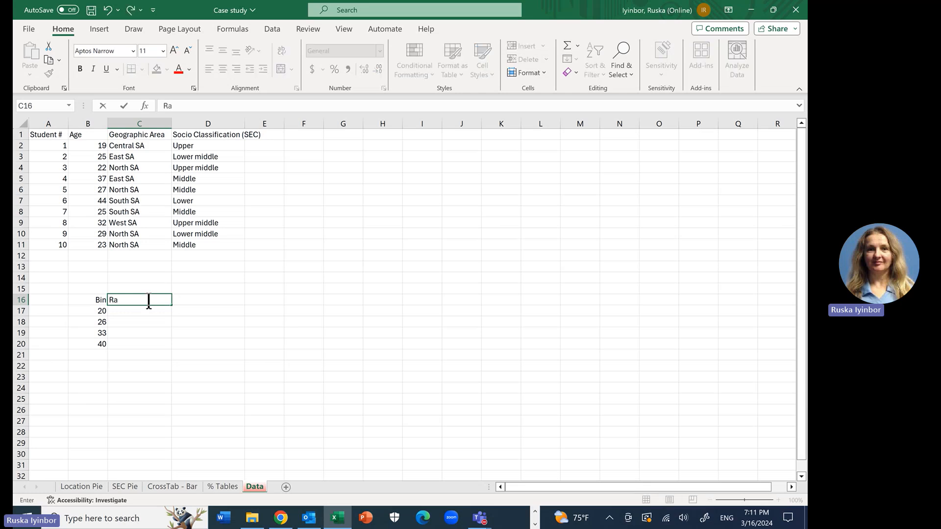
type("nge")
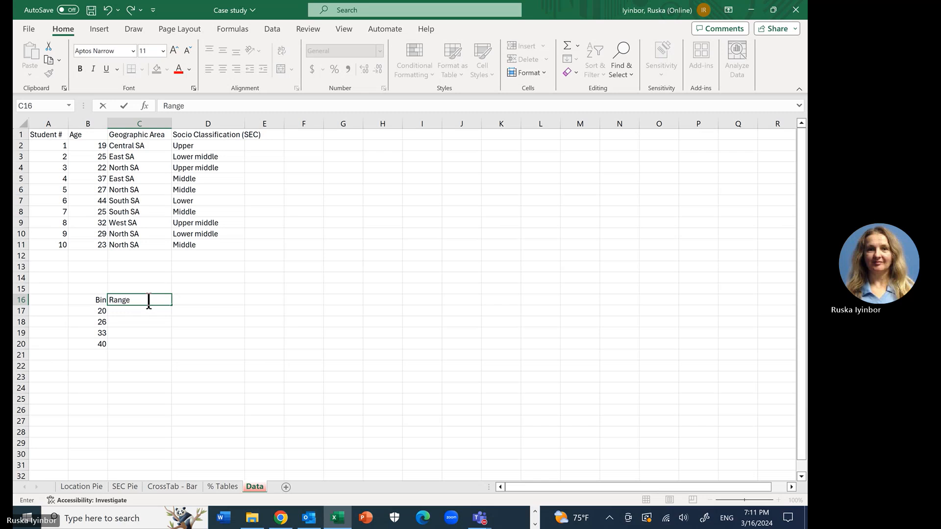
key("Return")
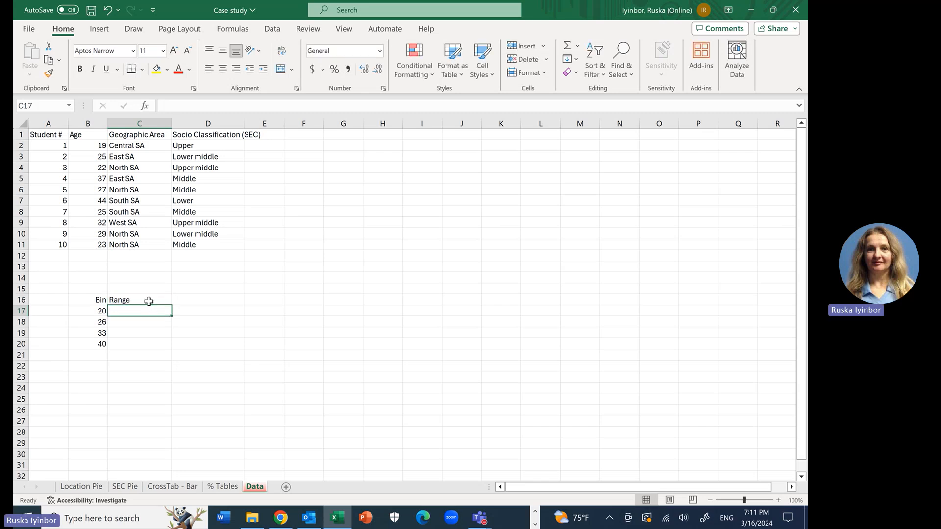
type("less 20")
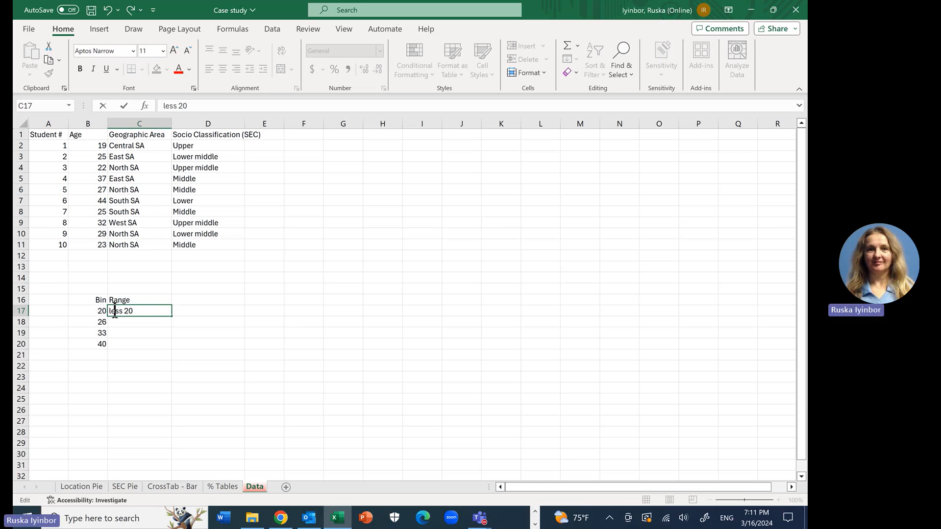
double_click(114, 311)
left_click(120, 323)
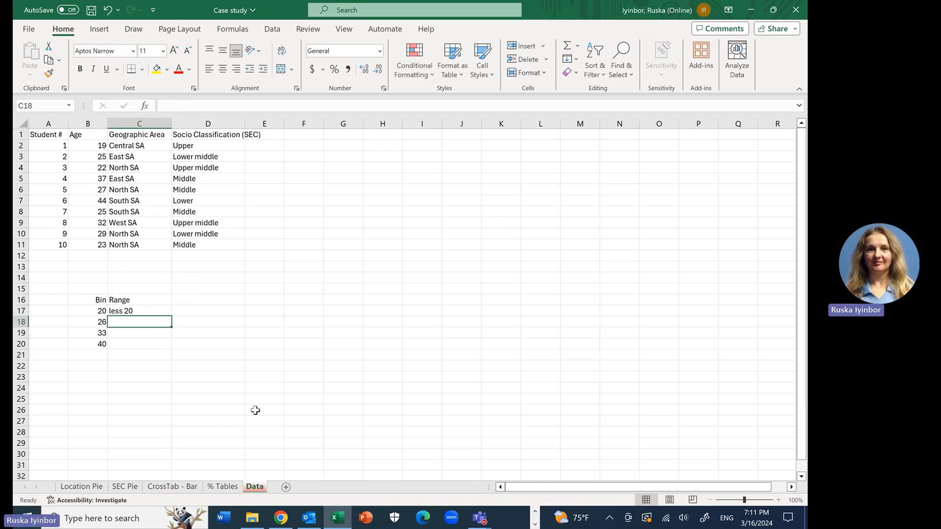
Step: Move the Range header and the less 20 label from C16:C17 to D16:D17
left_click(122, 300)
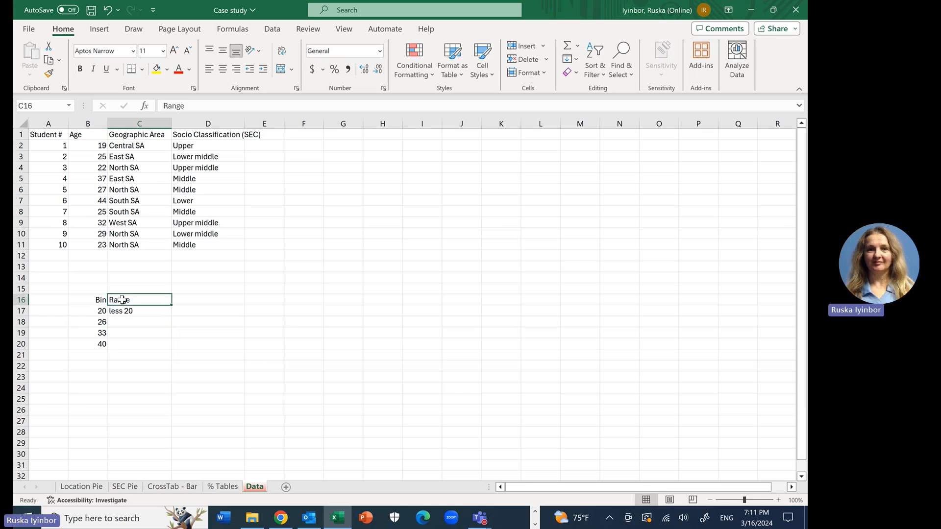
left_click_drag(122, 299, 124, 313)
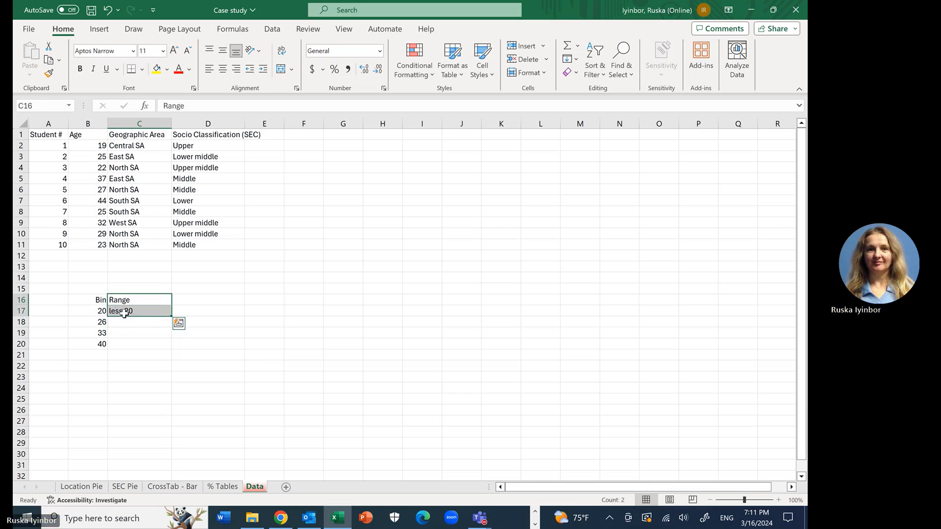
key("ctrl+c")
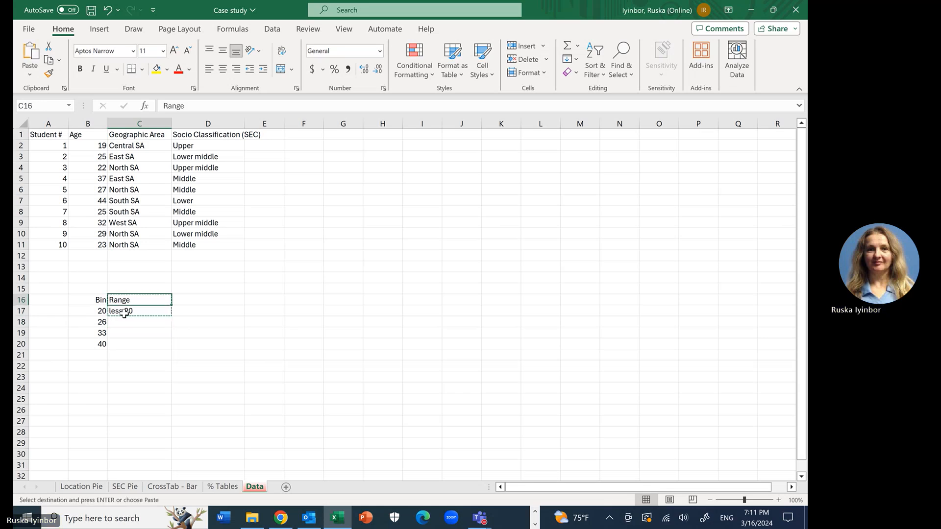
left_click(199, 300)
key("ctrl+v")
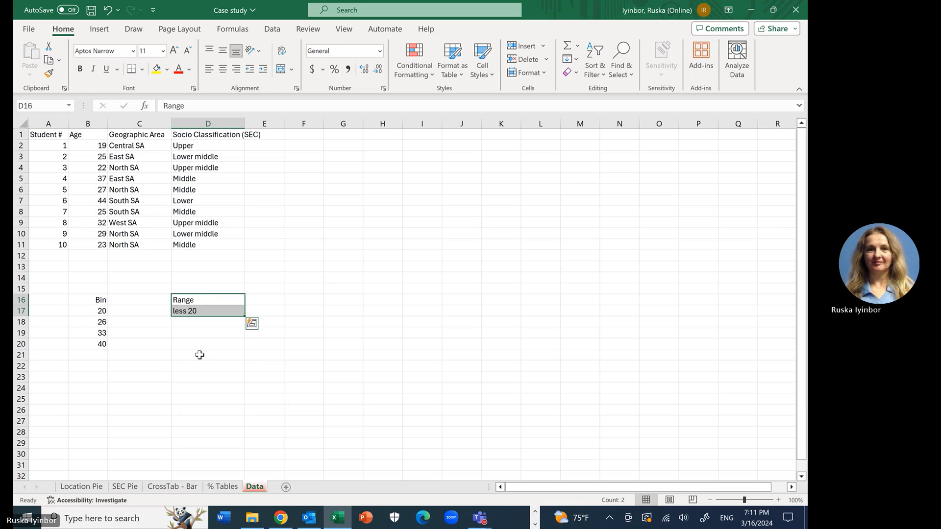
Step: Enter the range labels 21-26 in cell D18 and 27-33 in cell D19
left_click(205, 325)
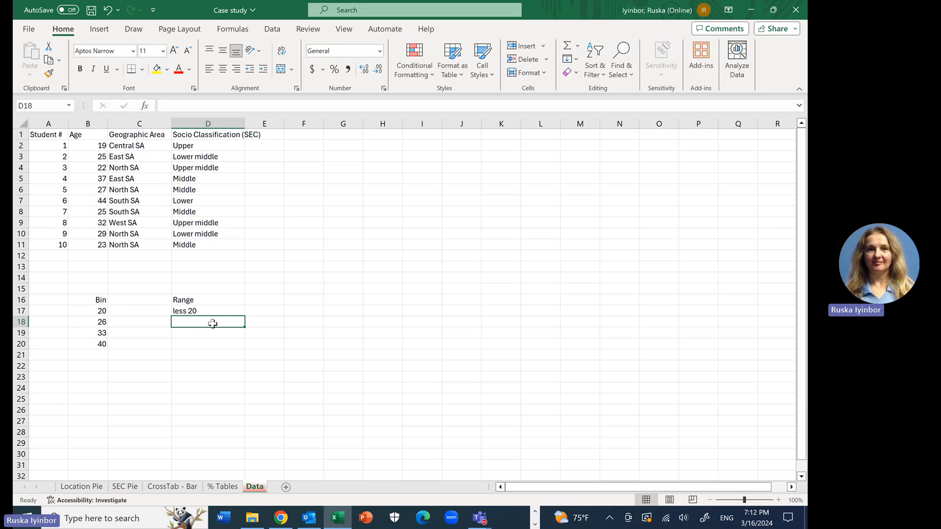
type("21")
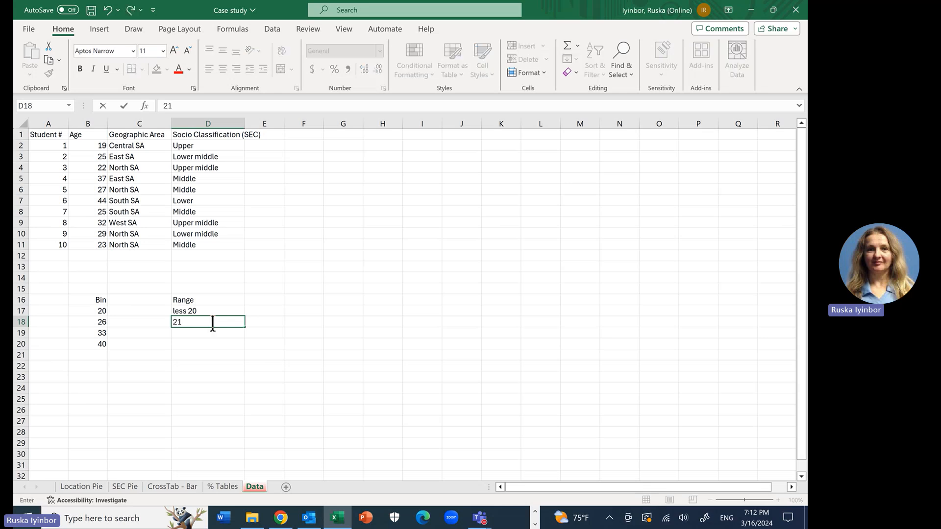
type("-26")
key("Return")
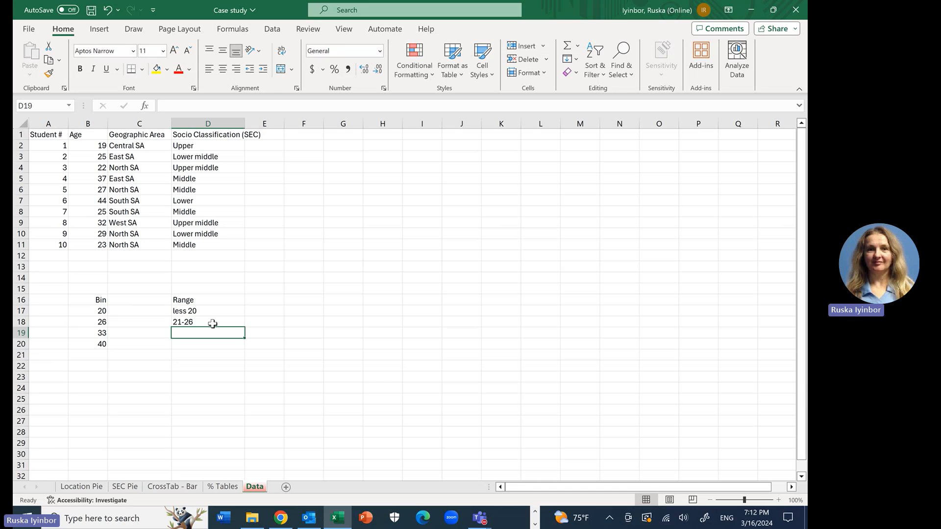
type("27")
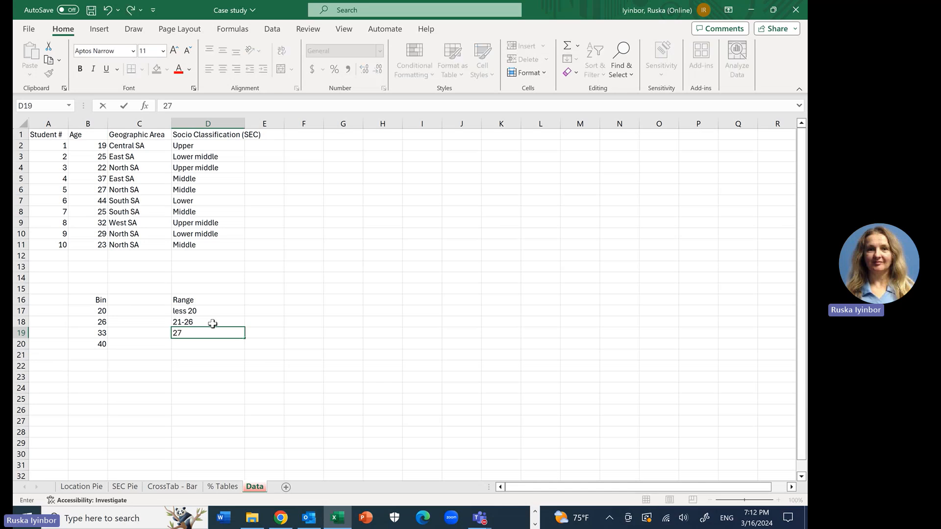
type("-33")
key("Return")
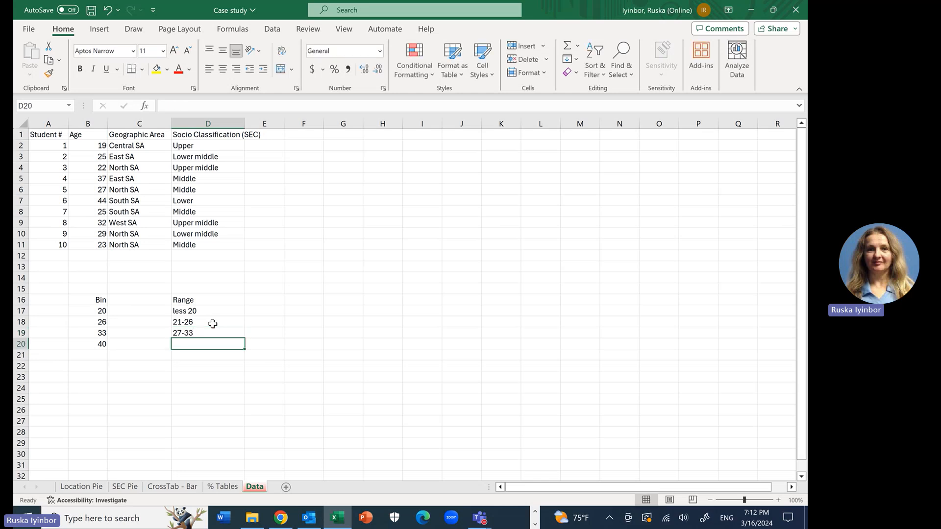
Step: Complete the Range column with 34-40 in cell D20 and more 40 in cell D21
type("3")
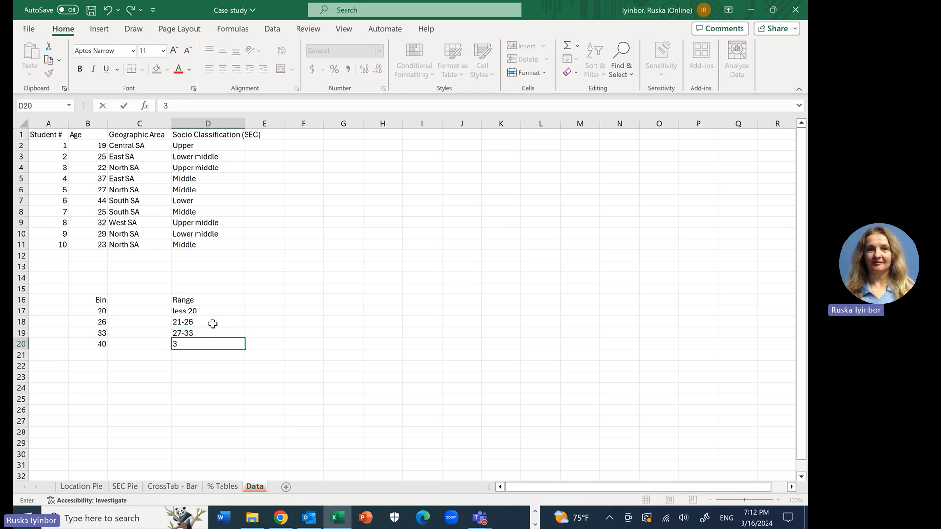
type("4-")
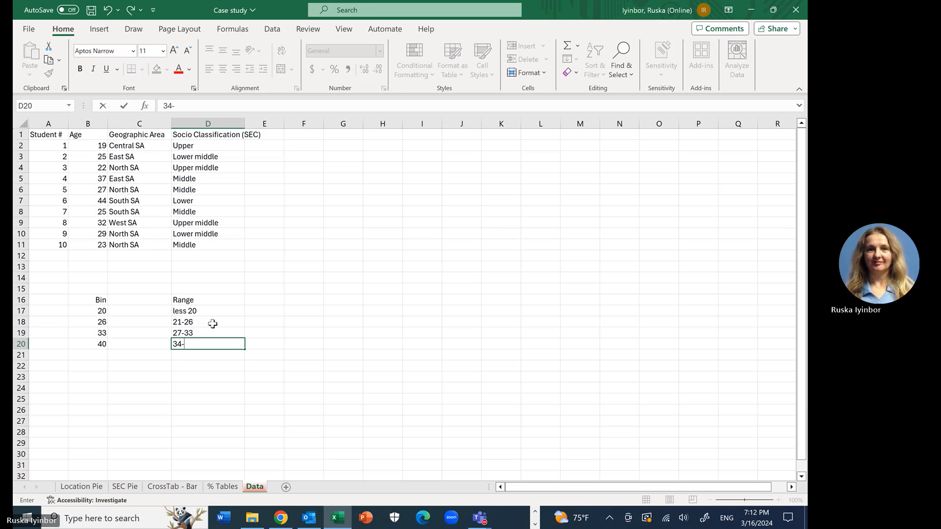
type("40")
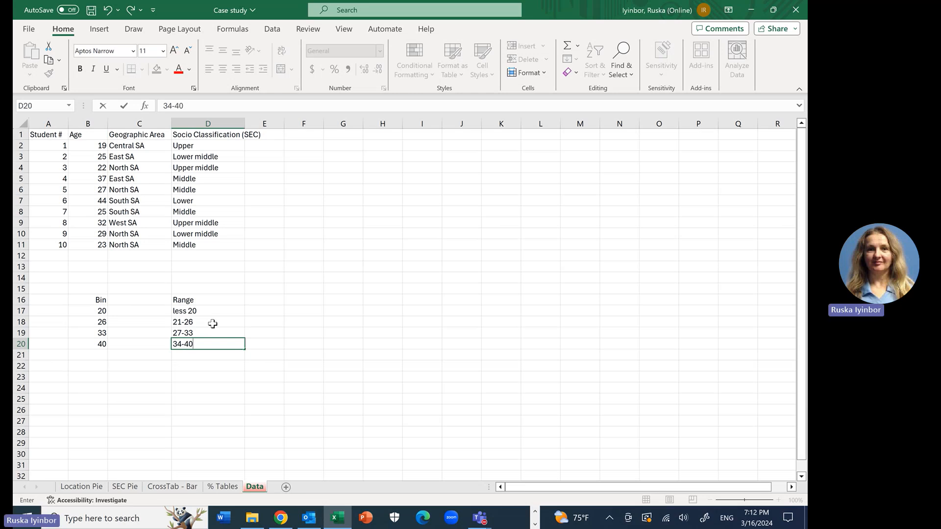
key("Return")
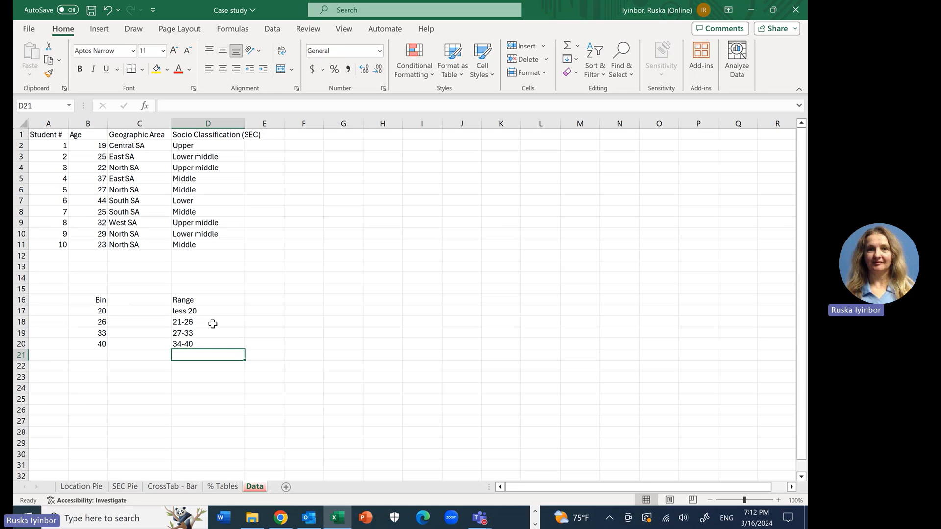
type("more ")
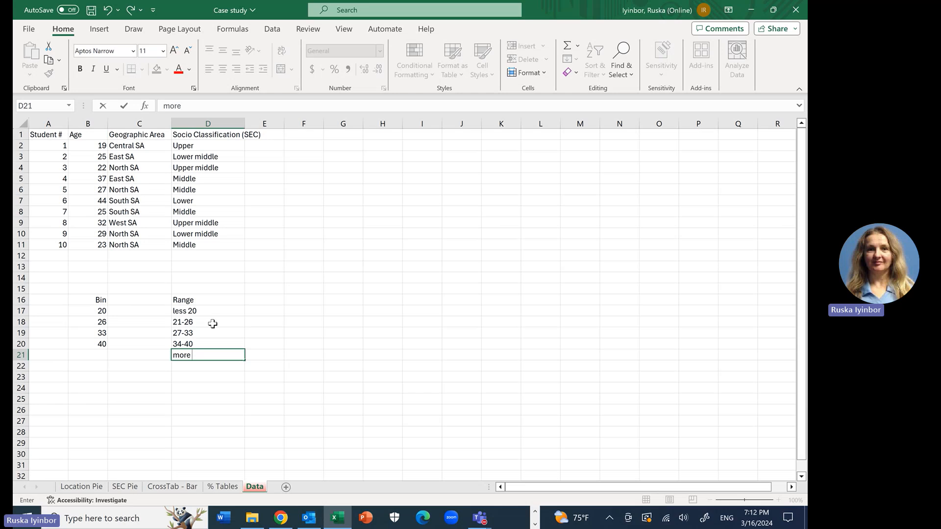
type("40")
key("Return")
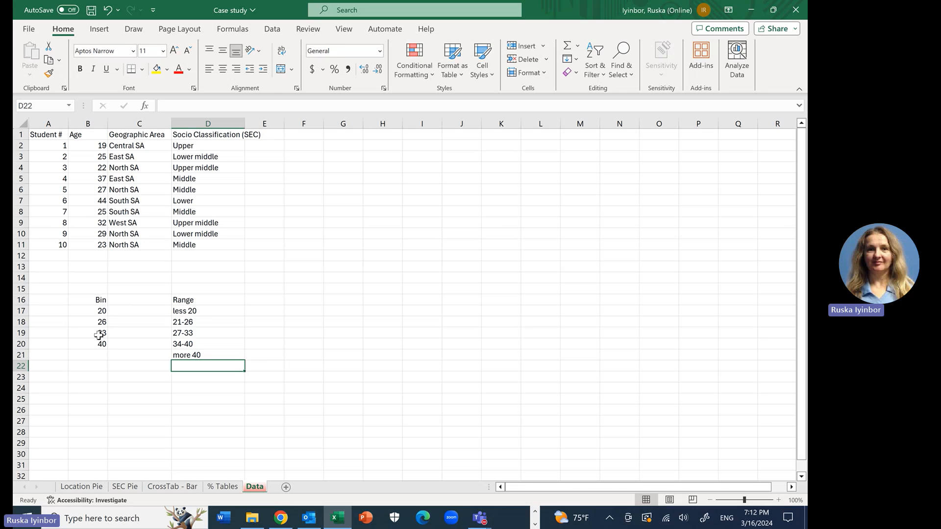
left_click(121, 374)
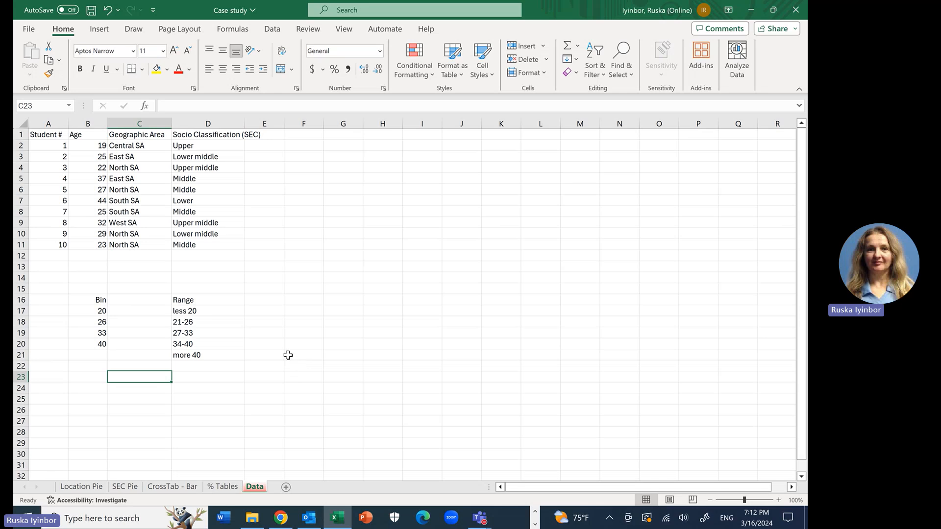
Step: Check in the Excel add-ins settings whether Analysis ToolPak and Analysis ToolPak - VBA are enabled
left_click(273, 30)
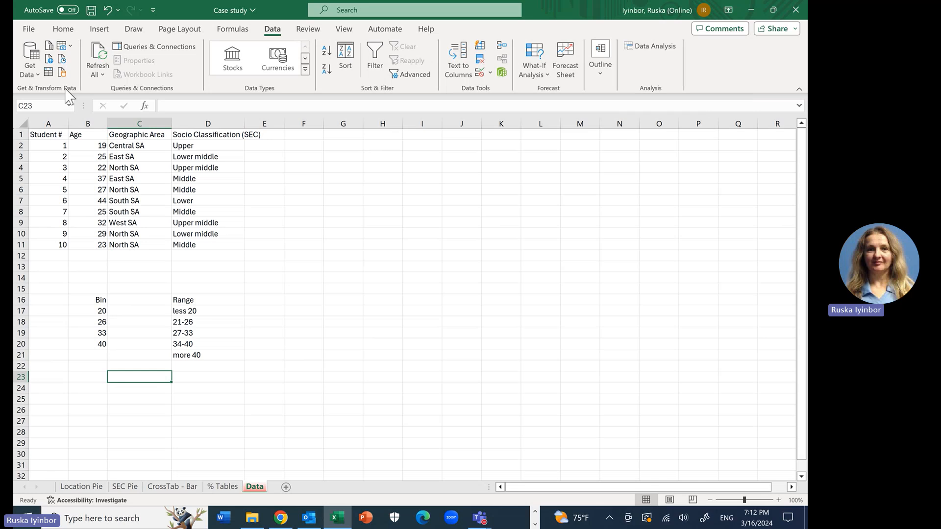
left_click(23, 31)
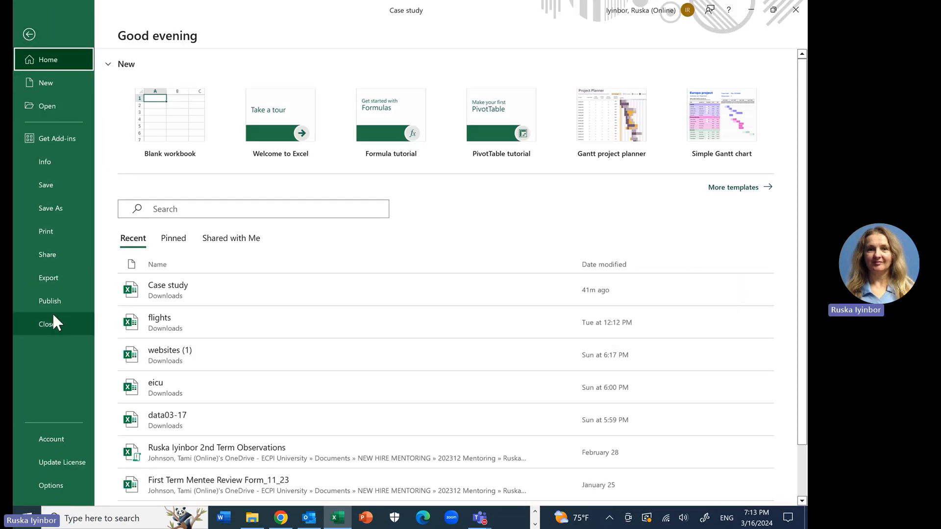
left_click(59, 483)
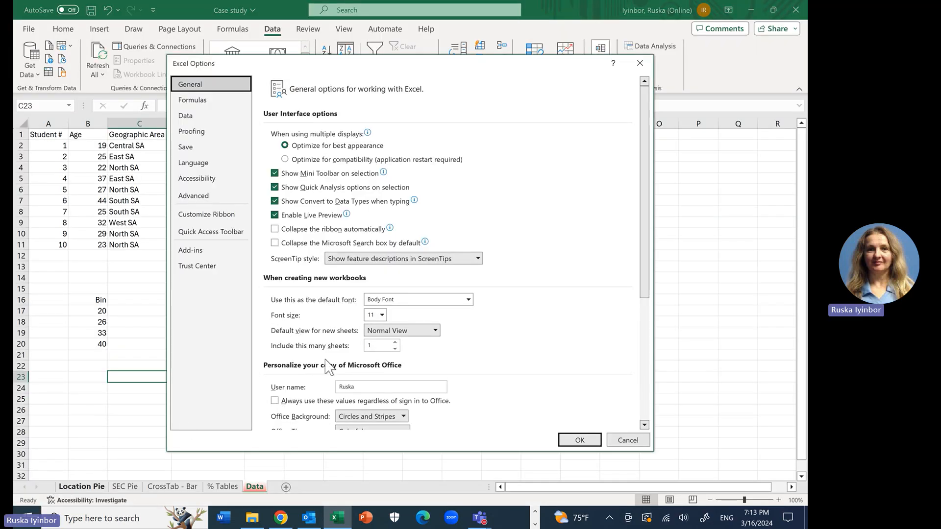
left_click(192, 251)
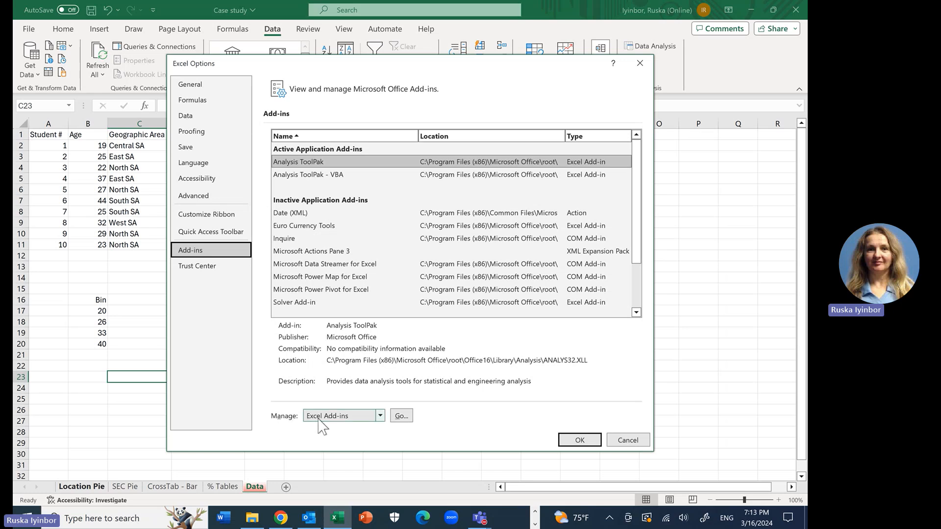
left_click(401, 416)
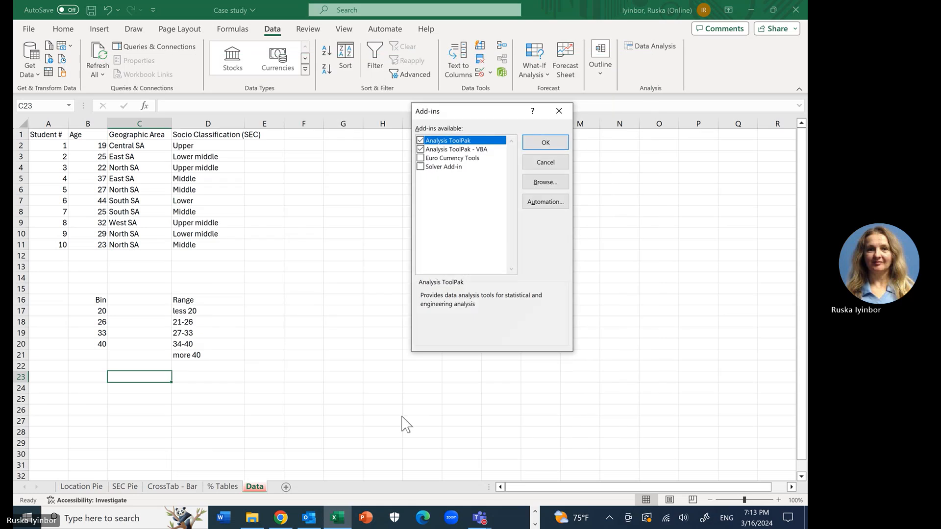
left_click(421, 149)
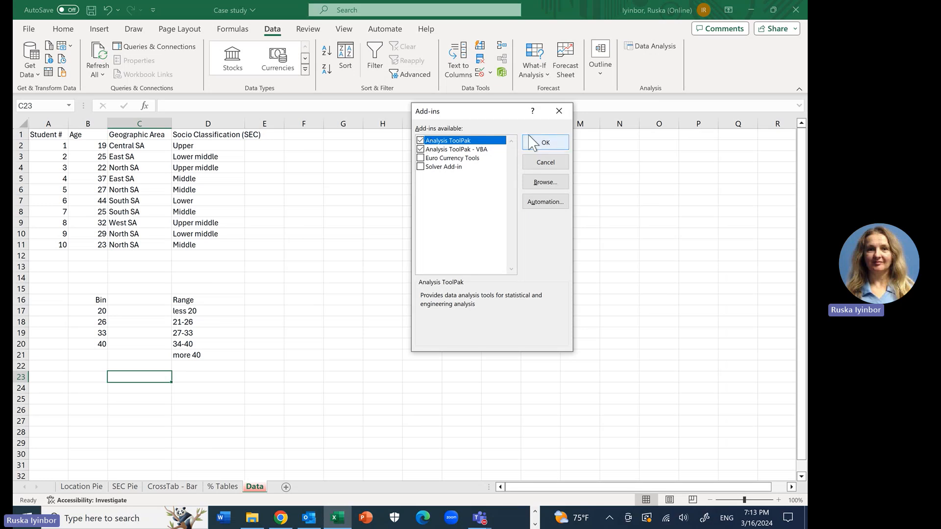
left_click(545, 142)
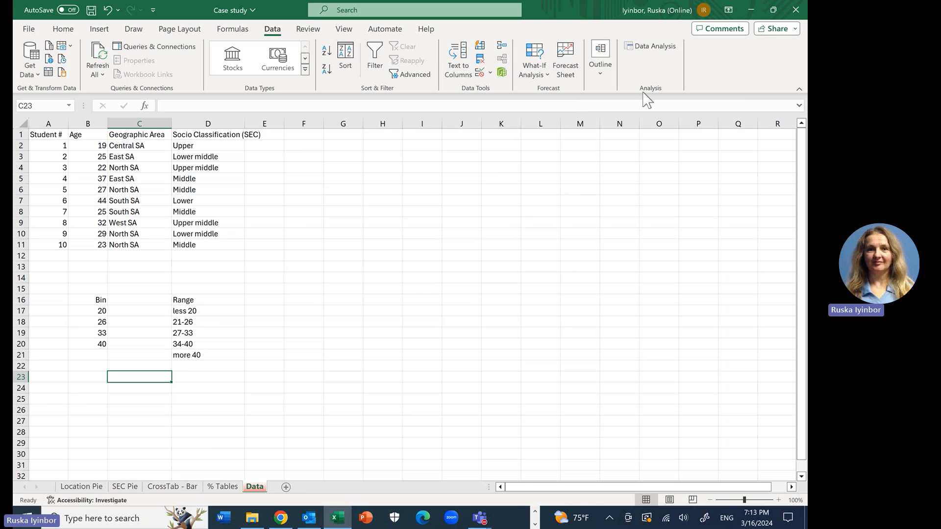
Step: Start the Histogram data analysis tool with the ages in B2:B11 as the input range and Labels off
left_click(652, 45)
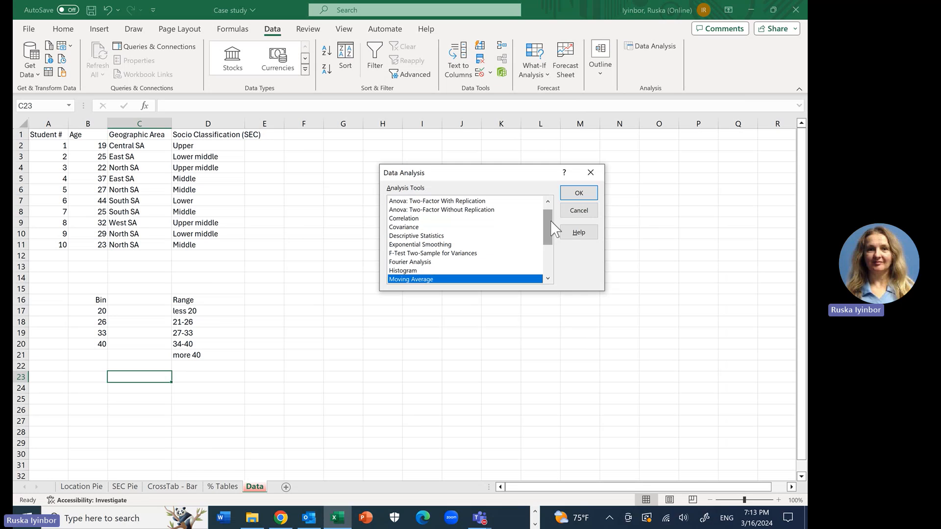
mouse_move(551, 221)
left_mouse_down()
mouse_move(556, 248)
mouse_move(554, 235)
left_mouse_up()
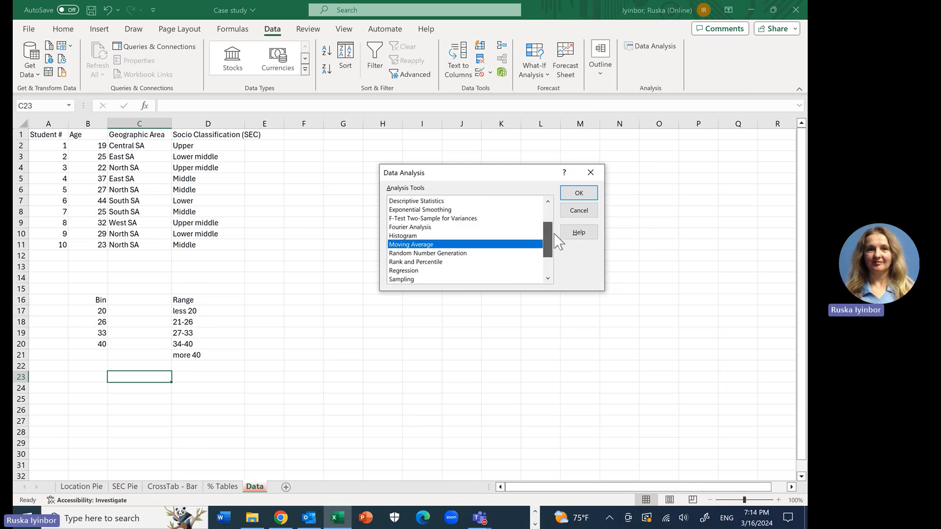
left_click(412, 236)
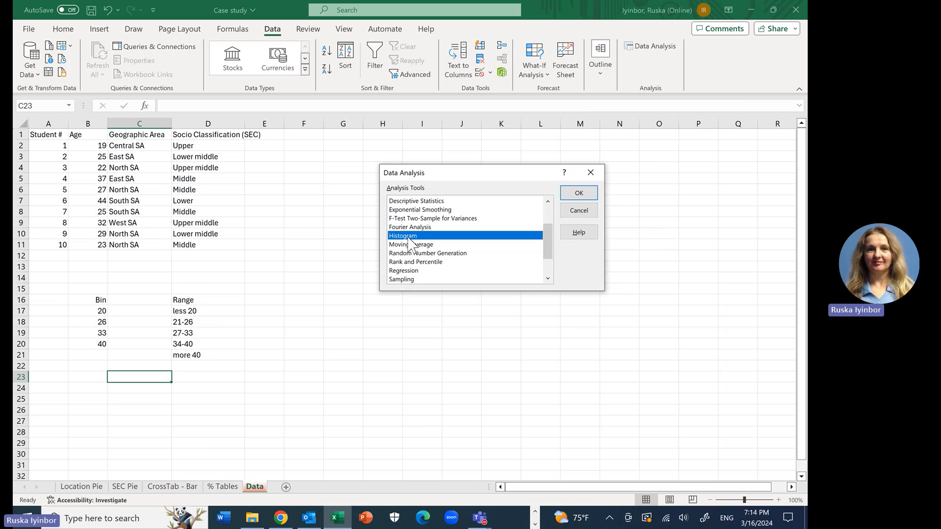
left_click(583, 193)
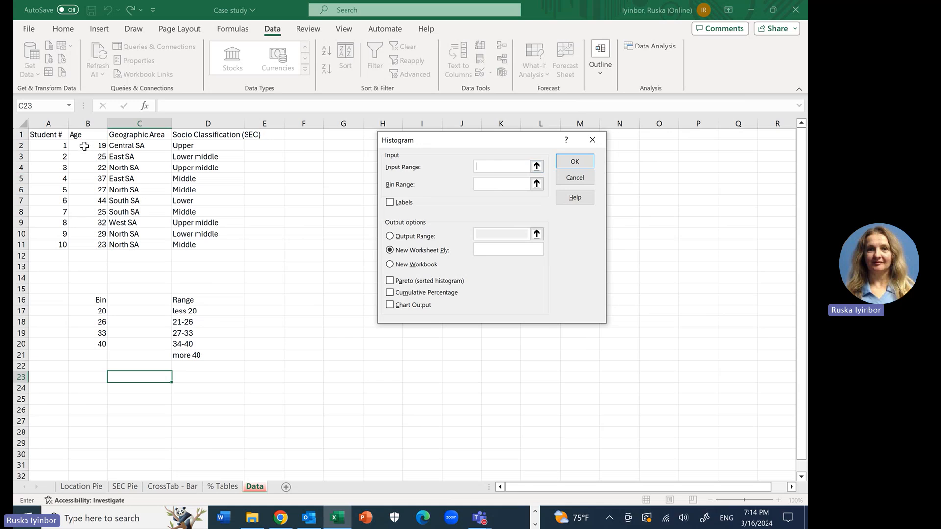
left_click_drag(84, 146, 92, 245)
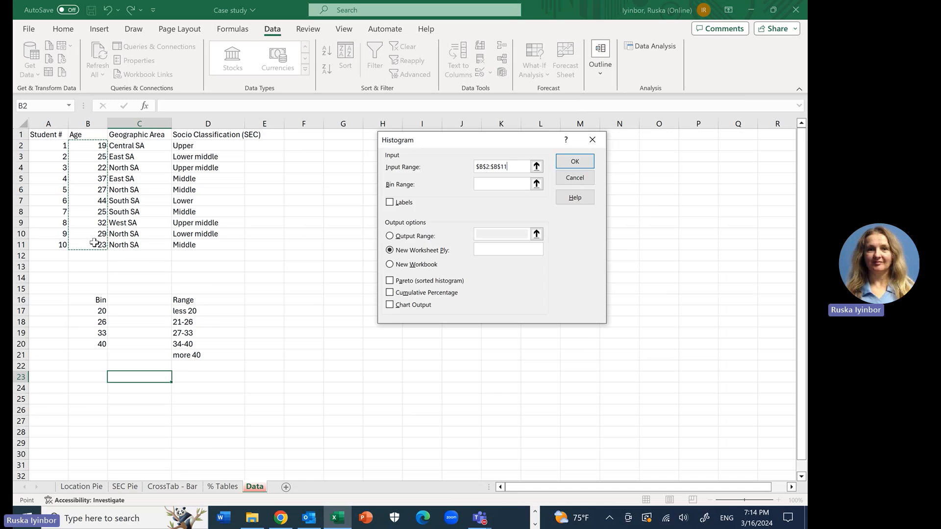
left_click(394, 203)
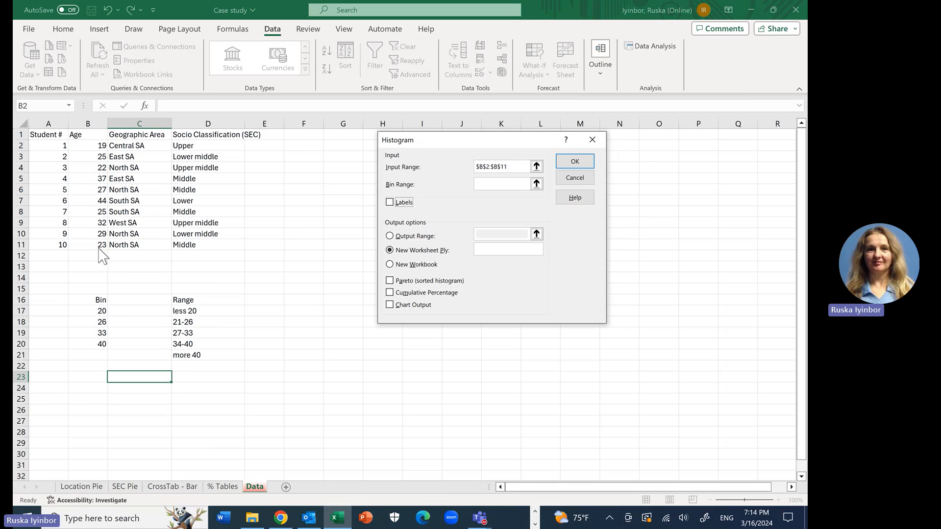
Step: Set the bin range to B17:B20 and generate the age frequency table on a new worksheet
left_click(508, 185)
left_click(91, 313)
left_click_drag(92, 313, 96, 340)
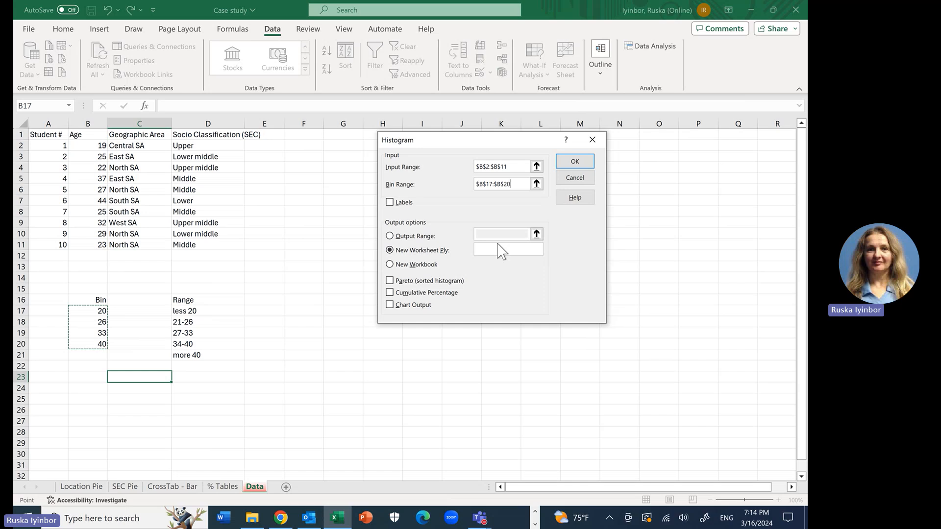
left_click(575, 162)
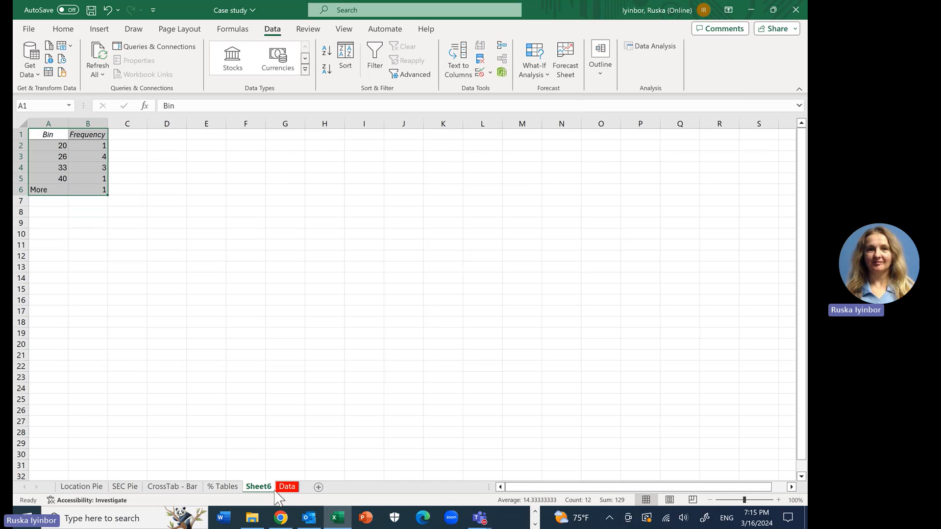
Step: Compare the new frequency table with the Data sheet, then clear the table's contents from Sheet6
left_click(287, 487)
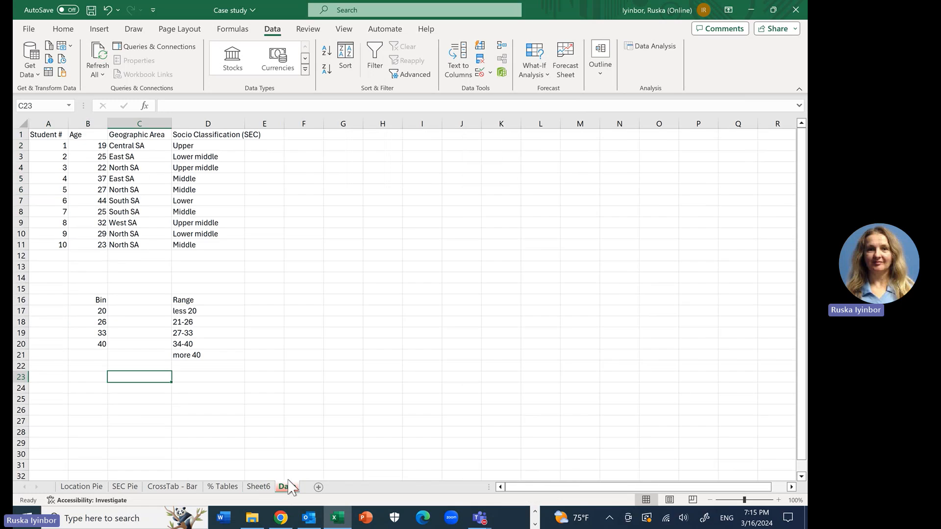
left_click(258, 487)
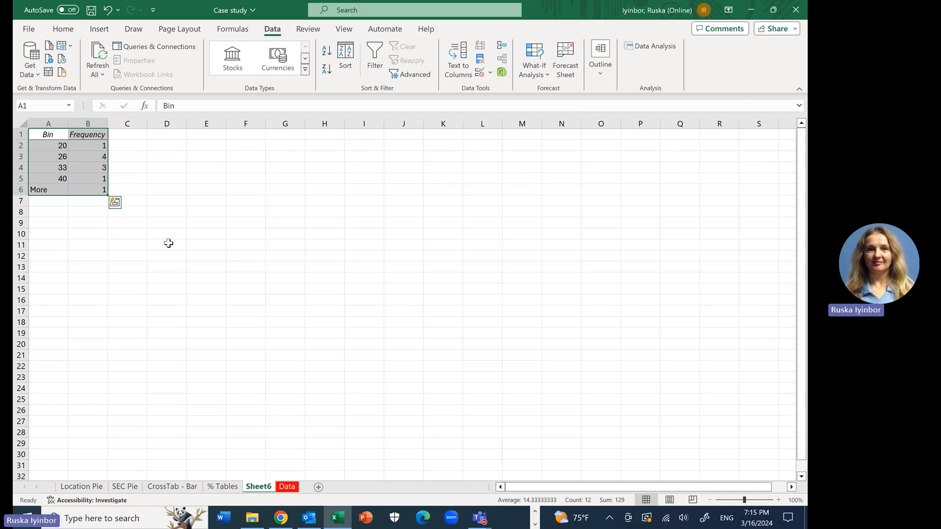
key("ctrl+a")
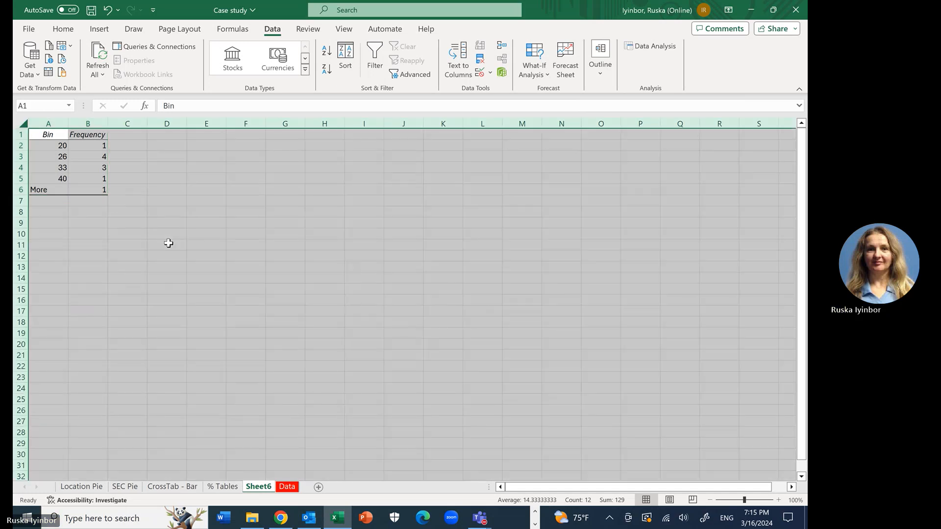
left_click(125, 253)
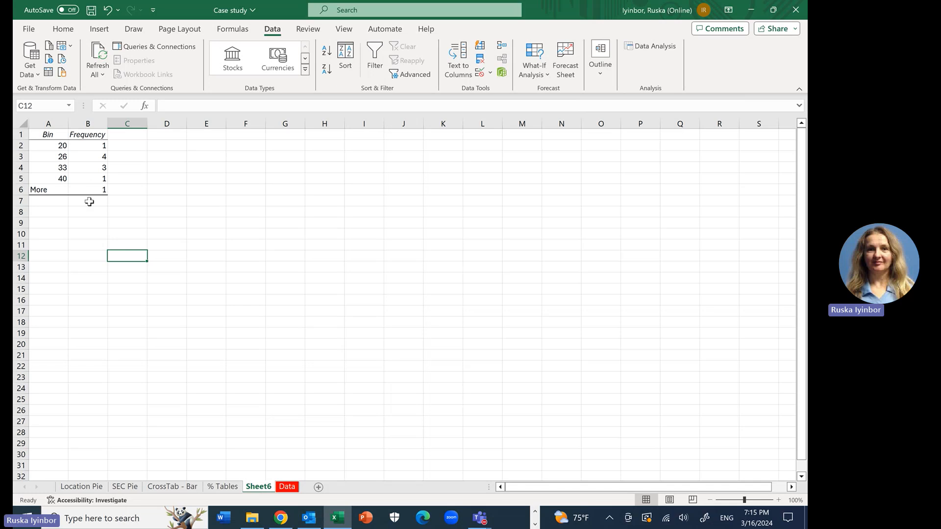
left_click(88, 203)
left_click_drag(88, 203, 38, 134)
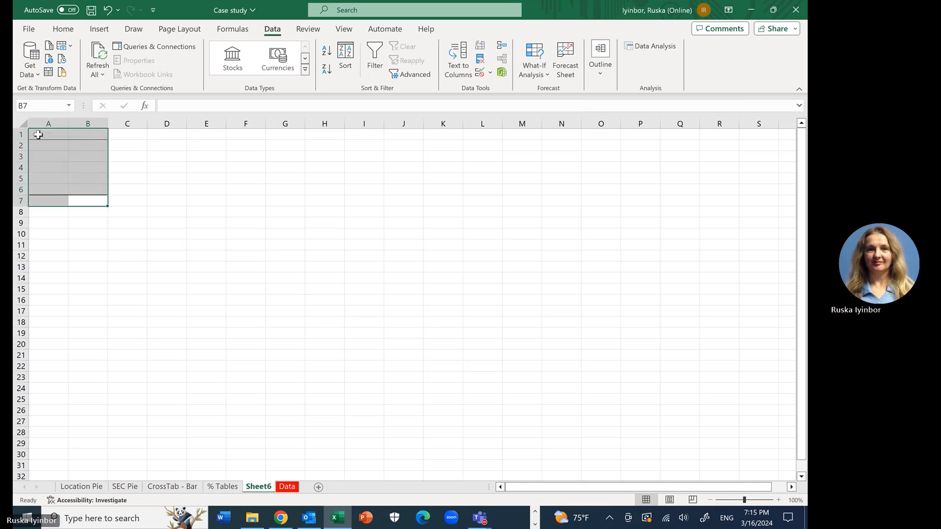
Step: Rerun the Histogram analysis from the Data sheet with the same input and bin ranges, adding Chart Output on a new worksheet
left_click(292, 488)
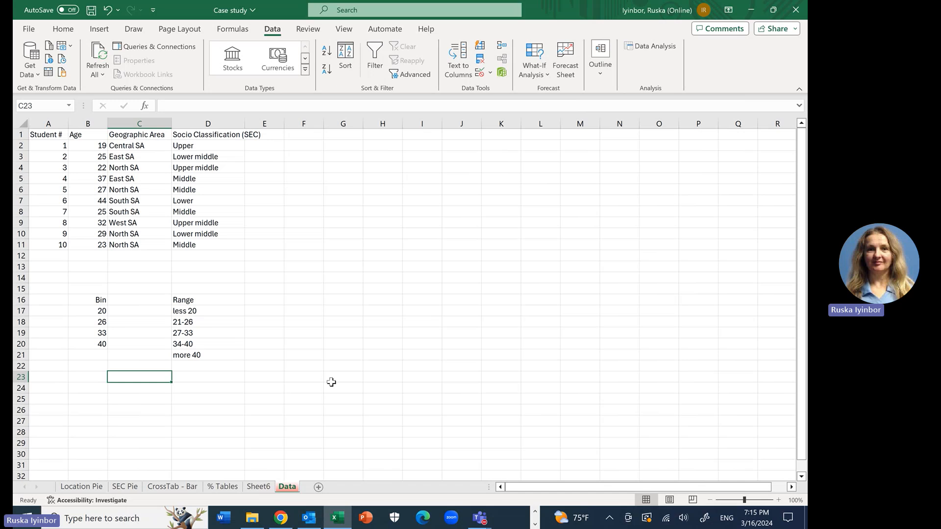
left_click(333, 265)
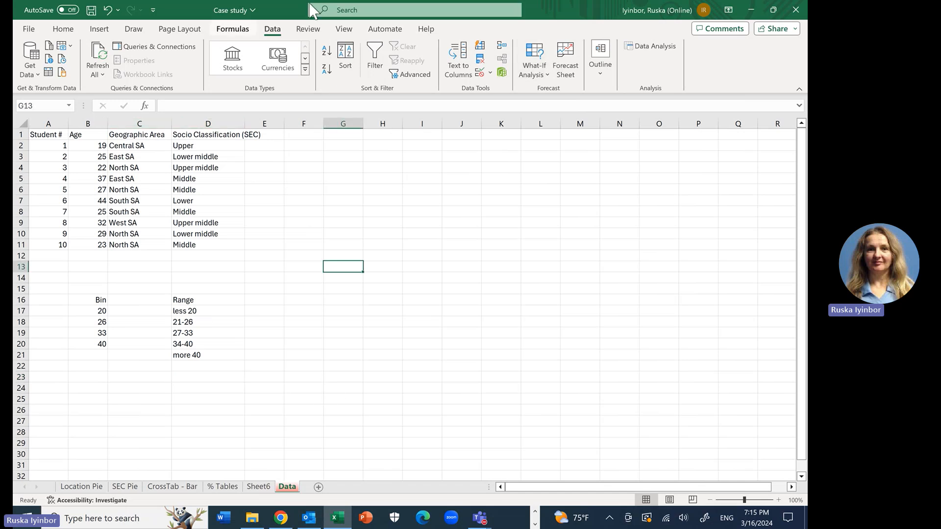
left_click(664, 50)
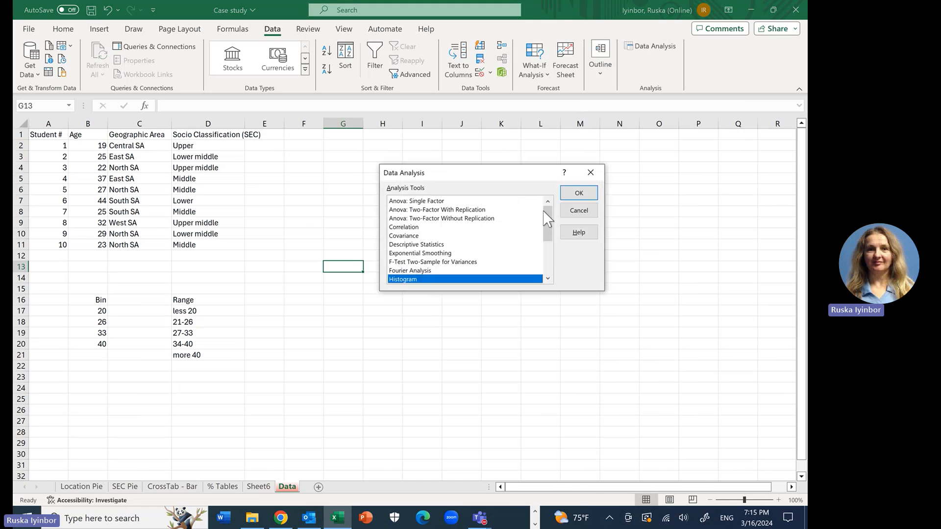
left_click(578, 193)
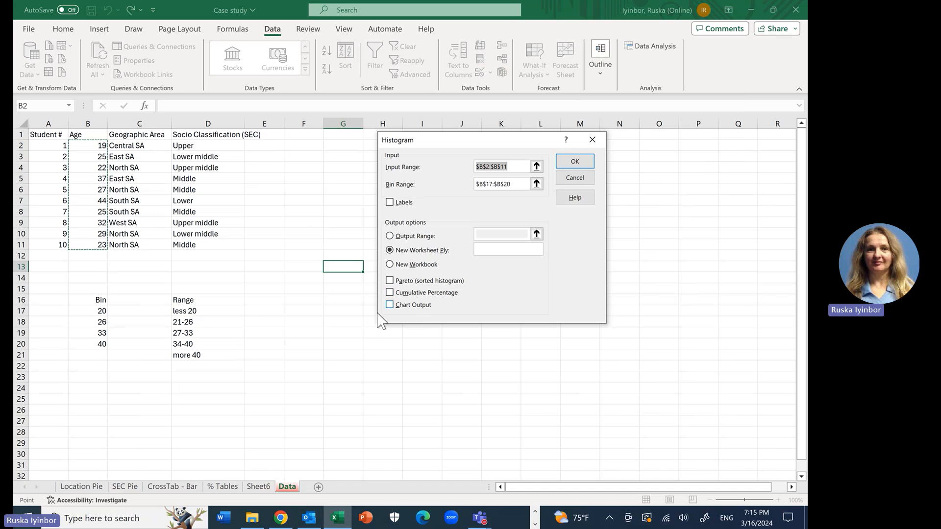
left_click(389, 305)
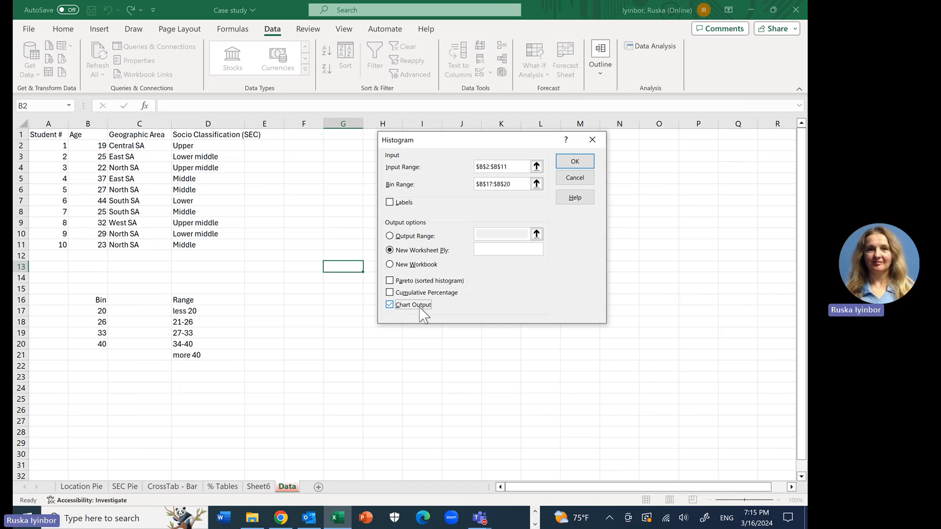
left_click(578, 166)
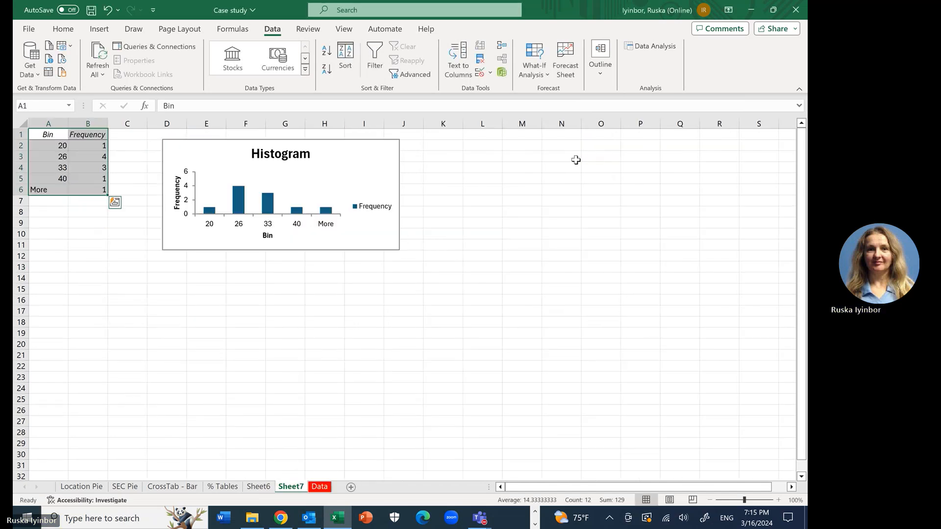
Step: Review the frequency of each age bin in cells B2 to B6 beside the histogram
left_click(95, 239)
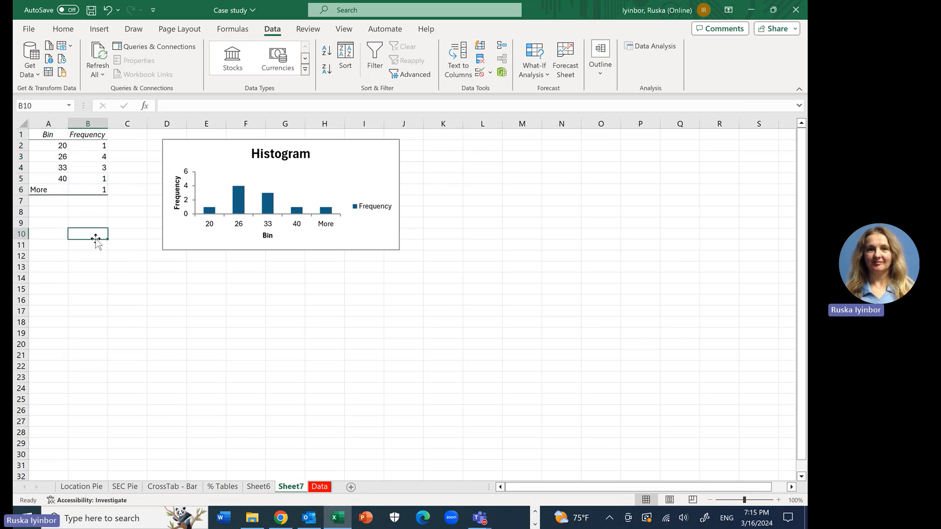
left_click(92, 146)
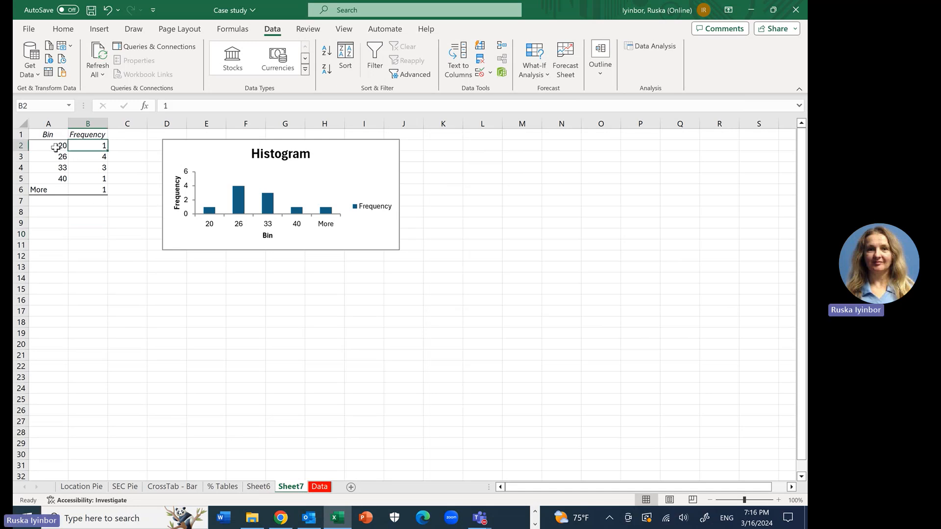
left_click(94, 157)
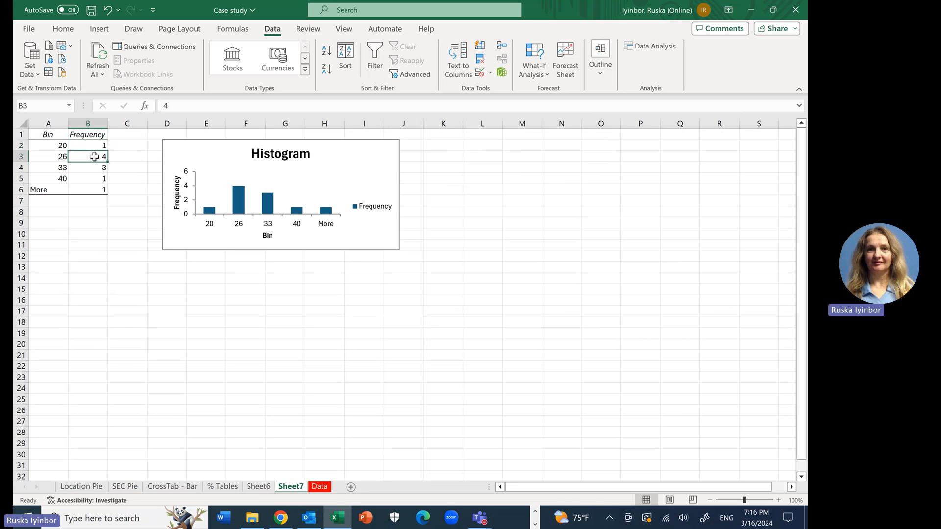
left_click(94, 167)
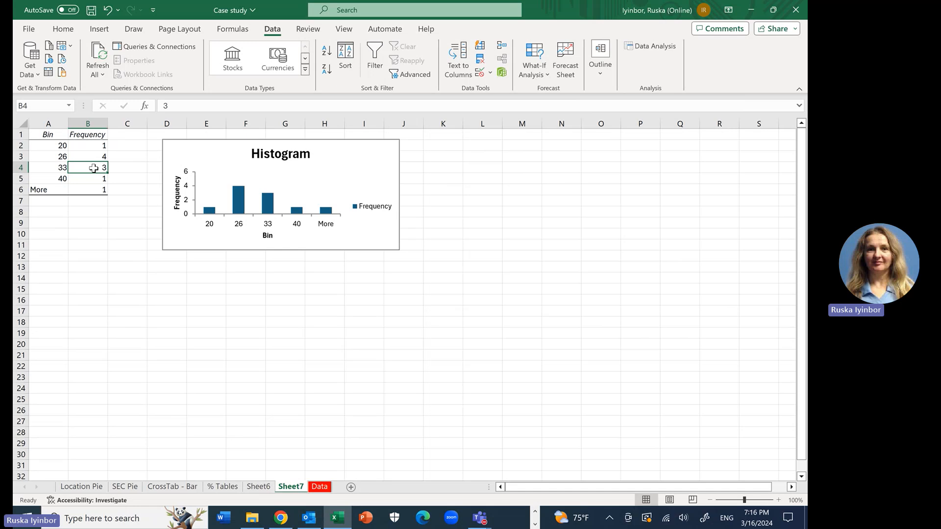
left_click(93, 179)
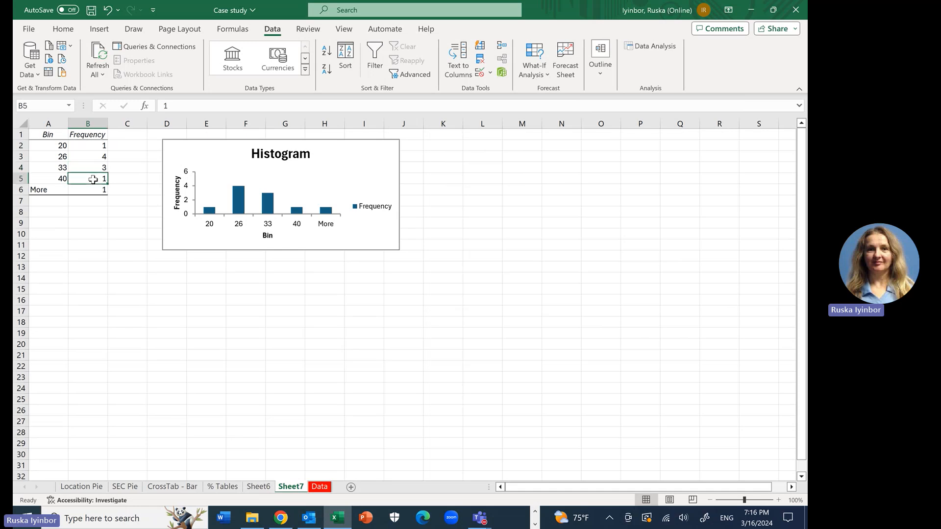
left_click(94, 191)
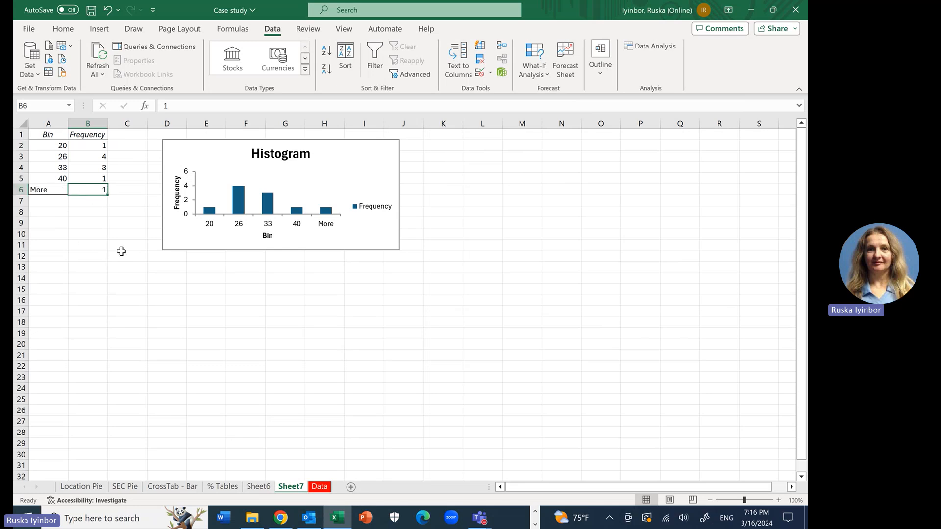
left_click(101, 246)
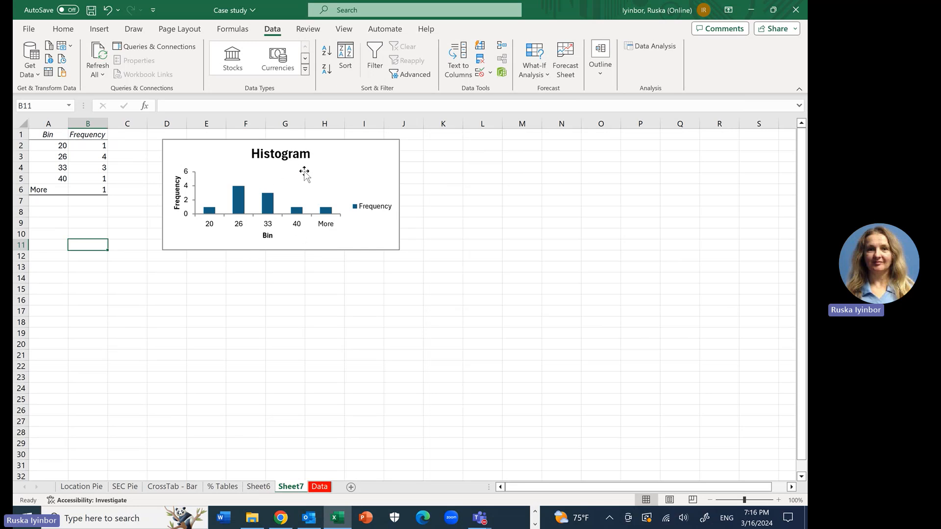
Step: Move the histogram chart slightly down on the sheet and check the case study's age distribution figure in Chrome
left_click_drag(340, 148, 356, 185)
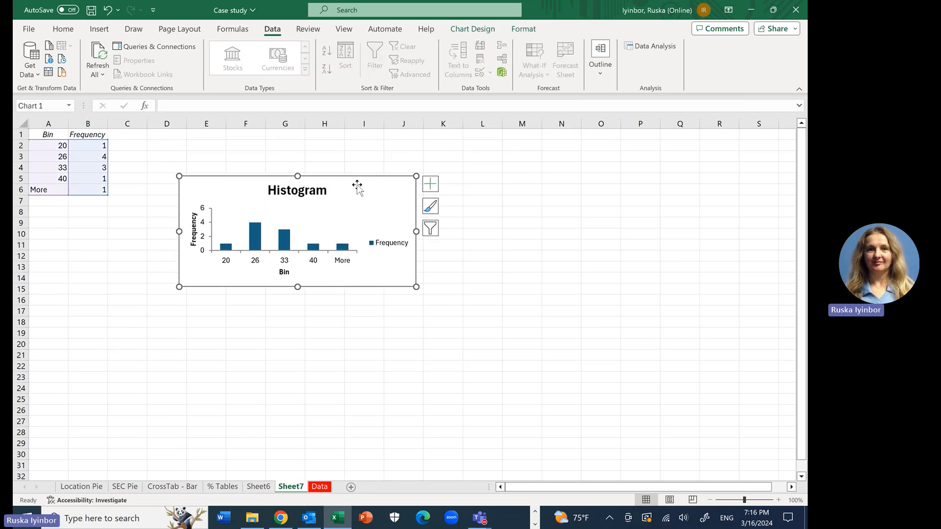
left_click(283, 519)
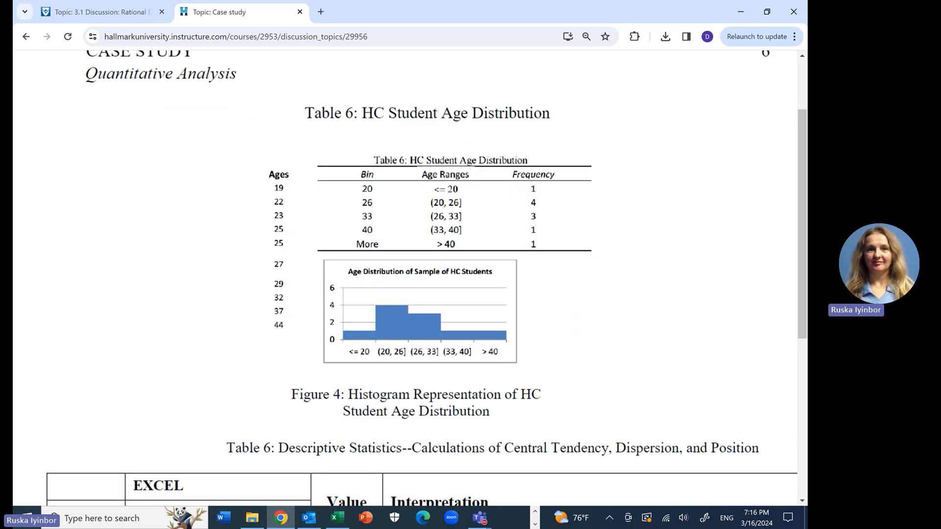
left_click(337, 519)
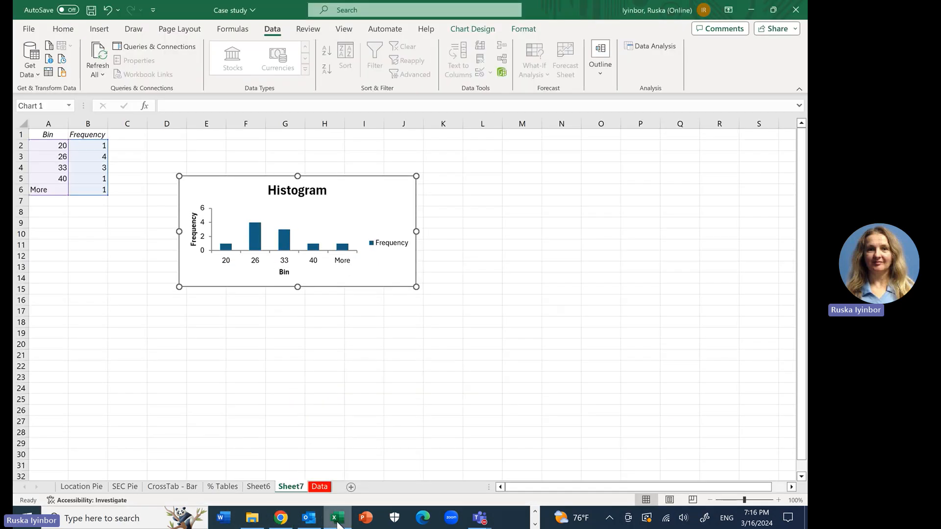
Step: Set the gap width of the histogram's Frequency series to 0% so the columns touch
left_click(256, 234)
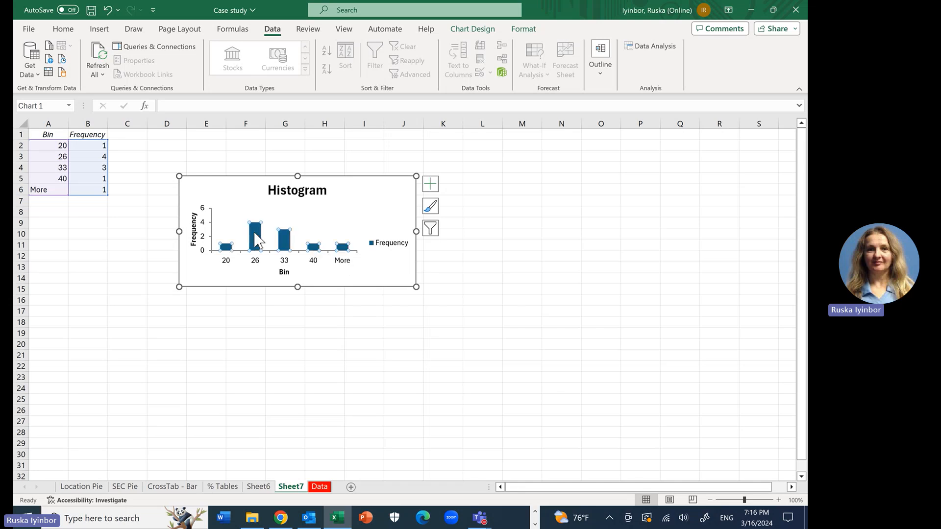
double_click(255, 236)
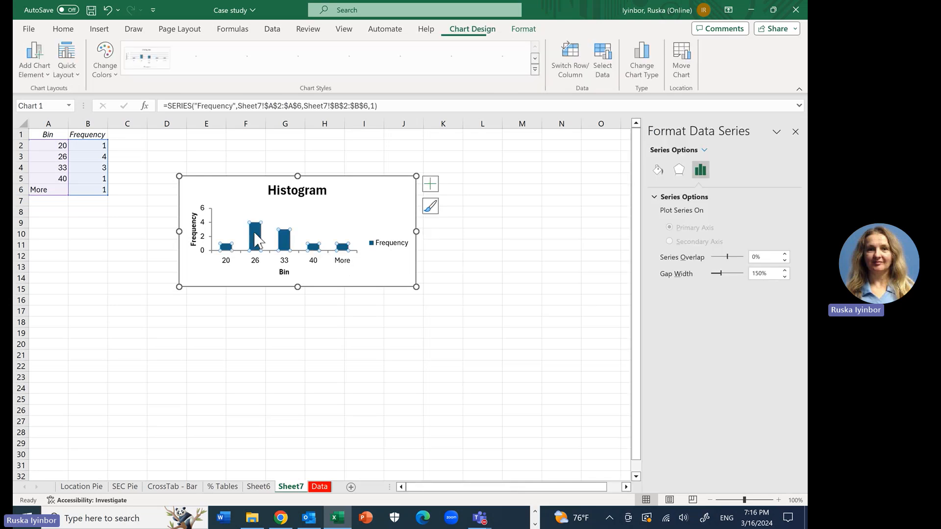
mouse_move(257, 241)
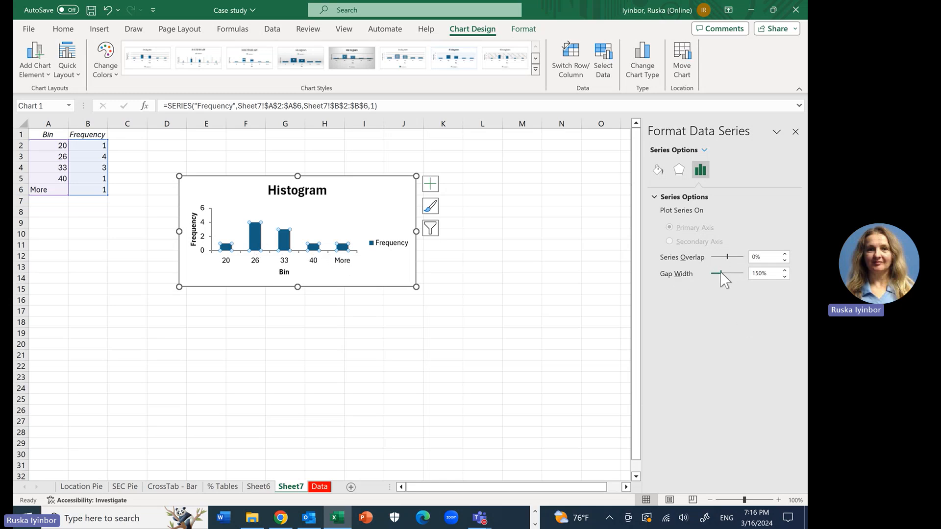
left_click_drag(721, 273, 710, 273)
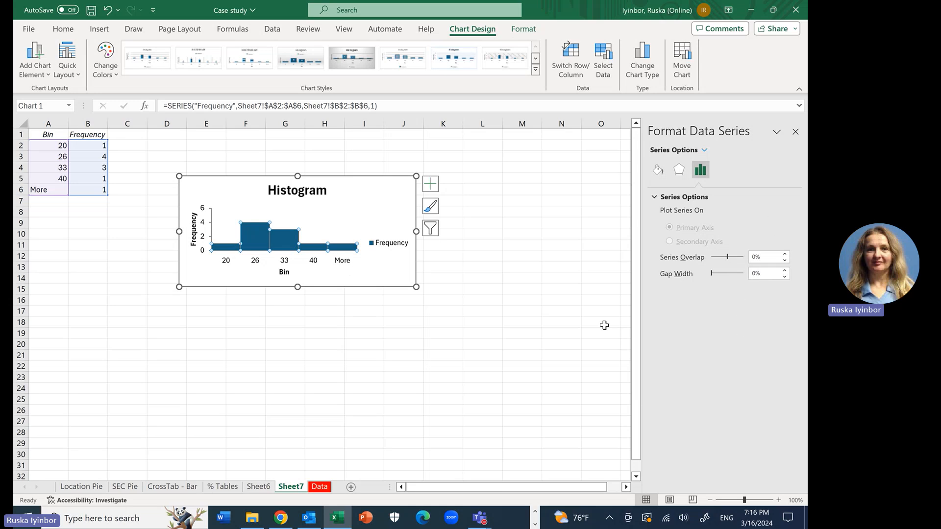
left_click(534, 365)
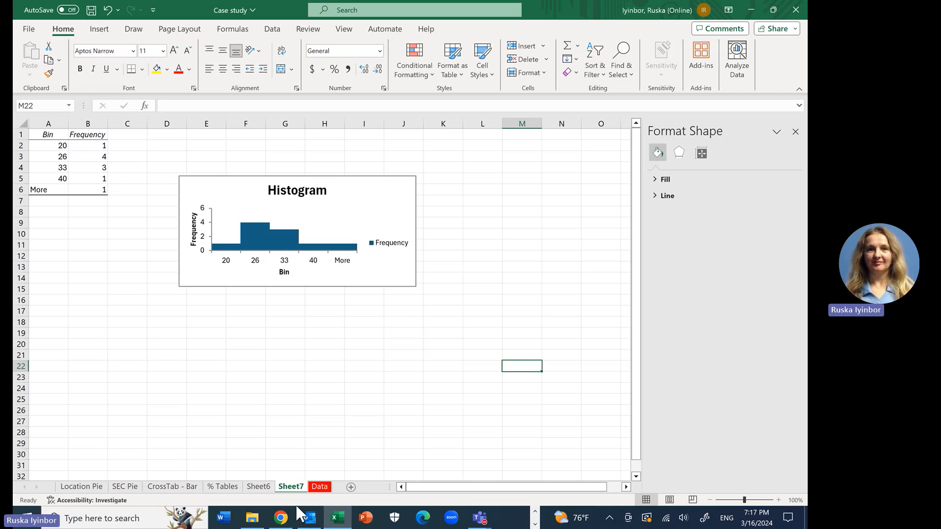
Step: Delete the emptied worksheet Sheet6 from the workbook
left_click(261, 488)
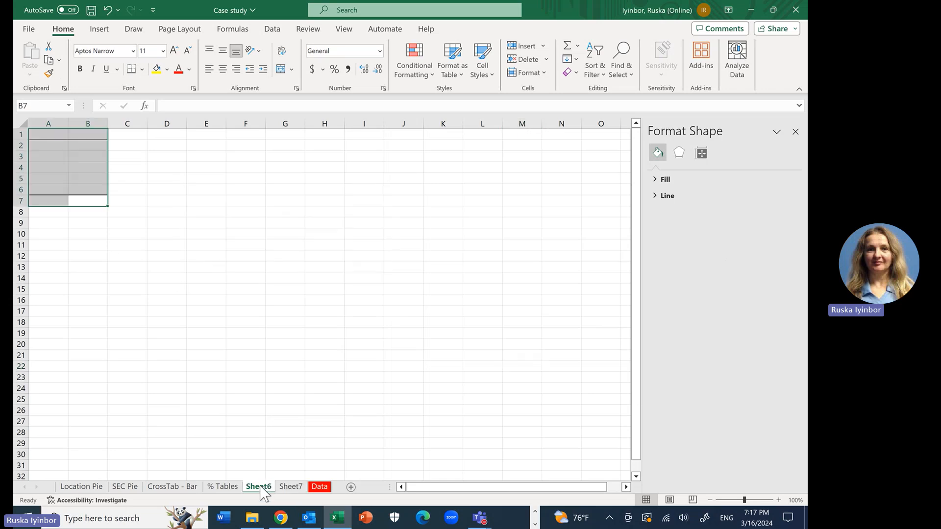
right_click(261, 488)
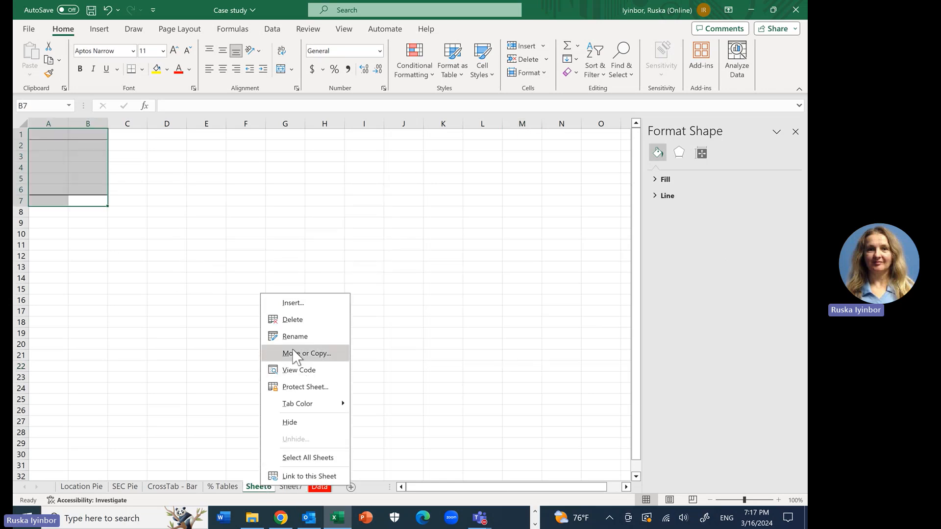
left_click(293, 318)
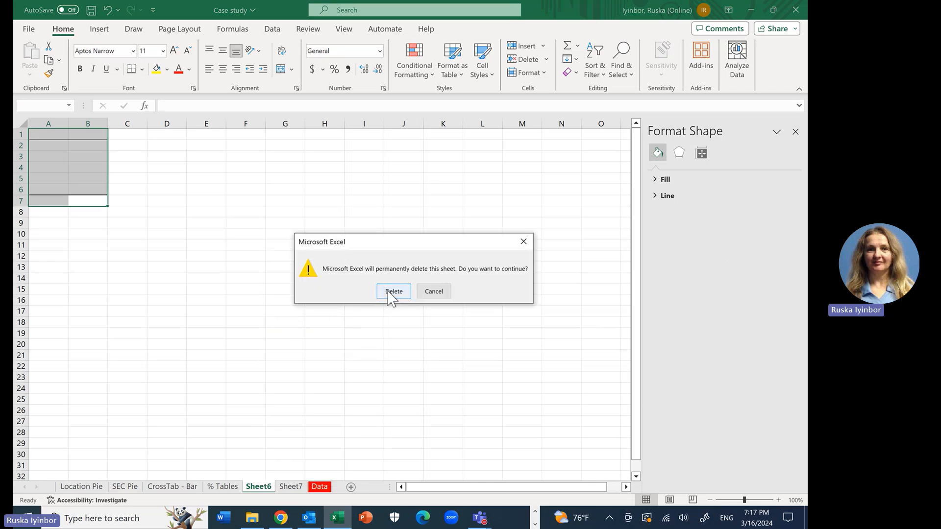
left_click(393, 293)
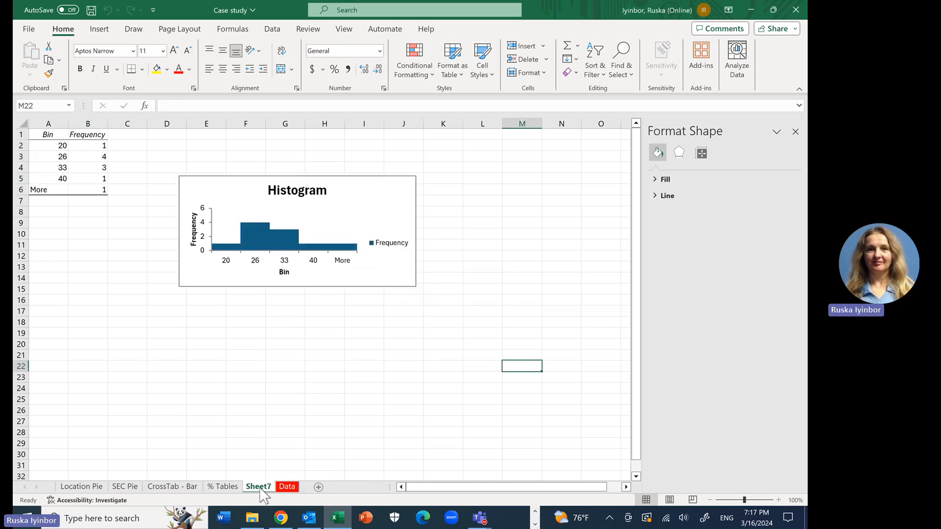
Step: Rename the worksheet Sheet7 as Histogram
double_click(259, 486)
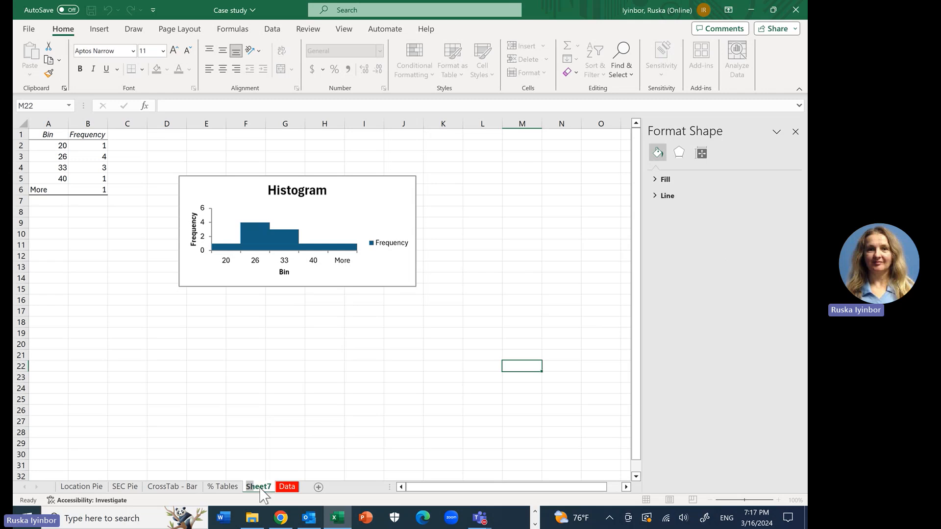
type("His")
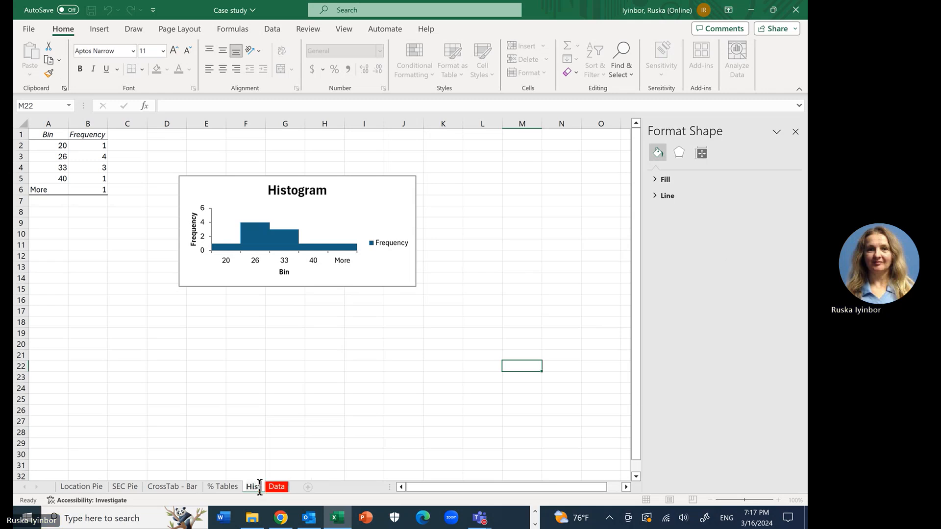
type("togram")
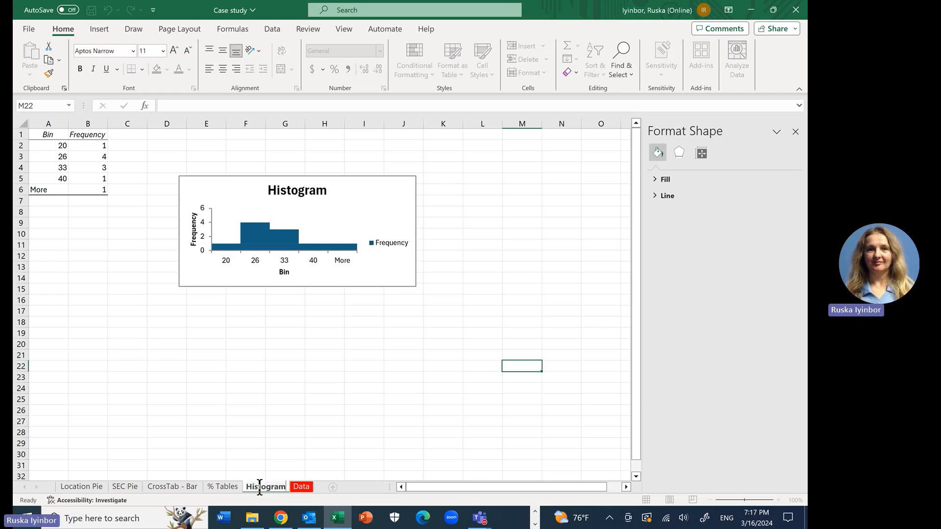
left_click(326, 443)
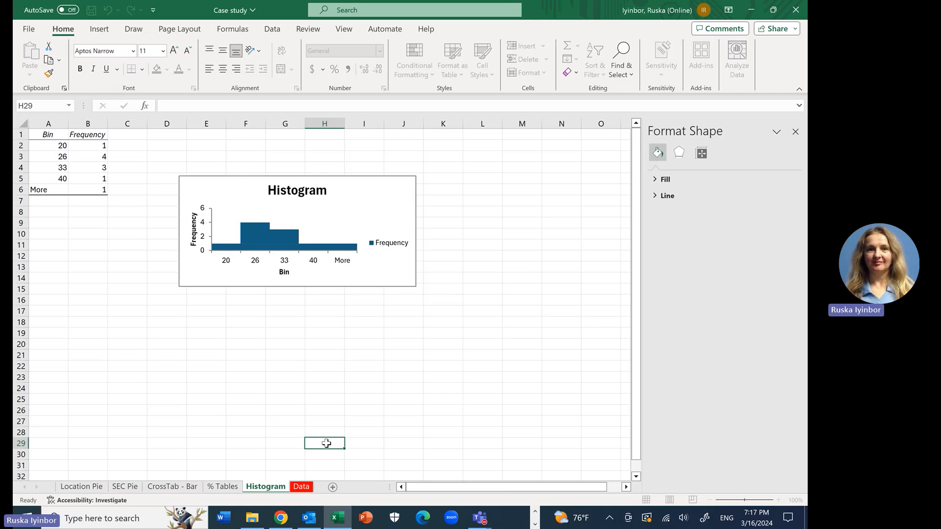
Step: Return to the Data sheet, then switch to Chrome and examine the case study's descriptive statistics table with its Excel formulas and interpretations
left_click(302, 488)
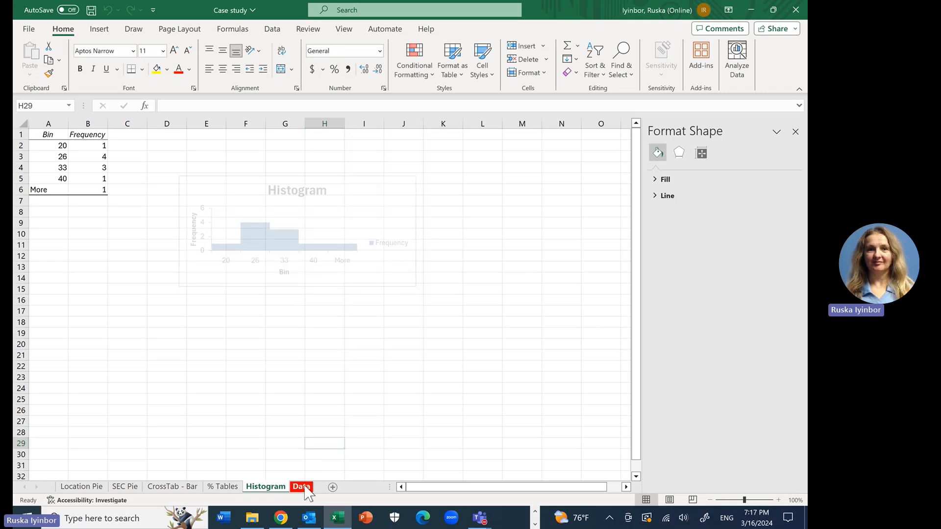
left_click(327, 390)
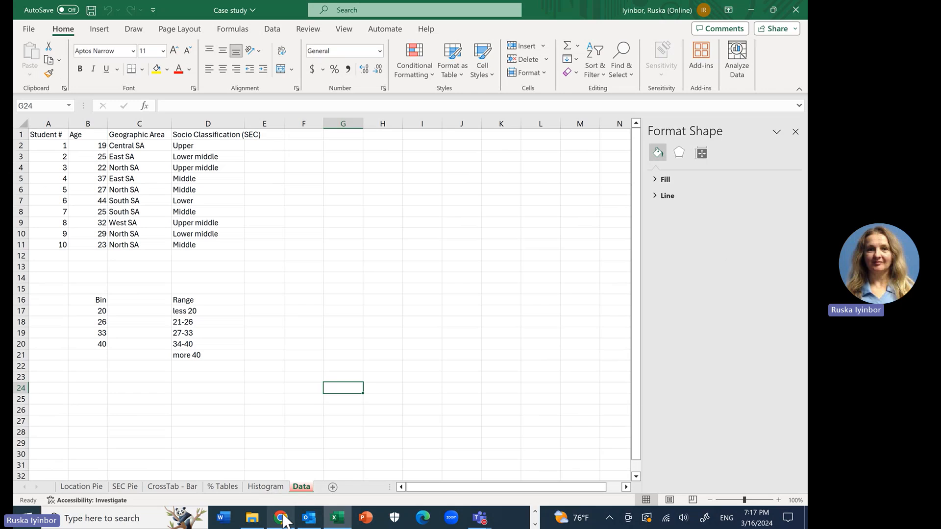
mouse_move(283, 520)
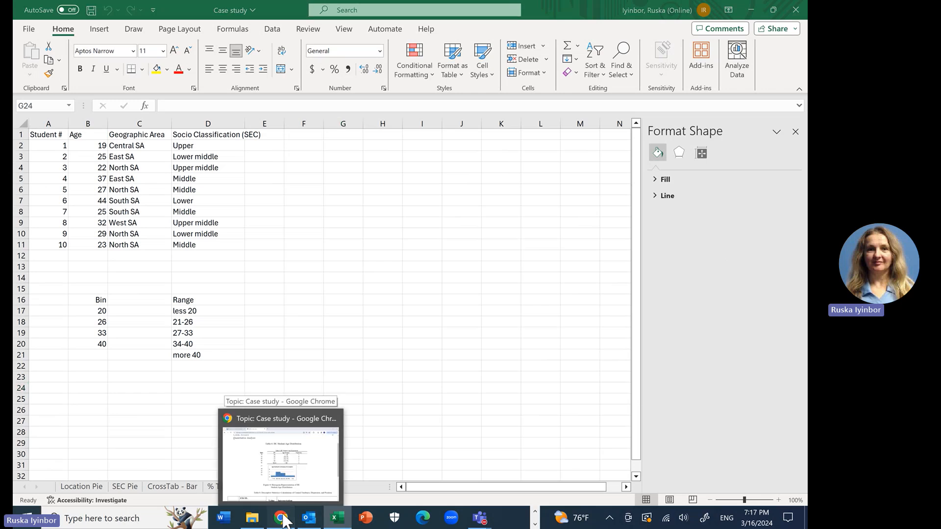
left_click(280, 518)
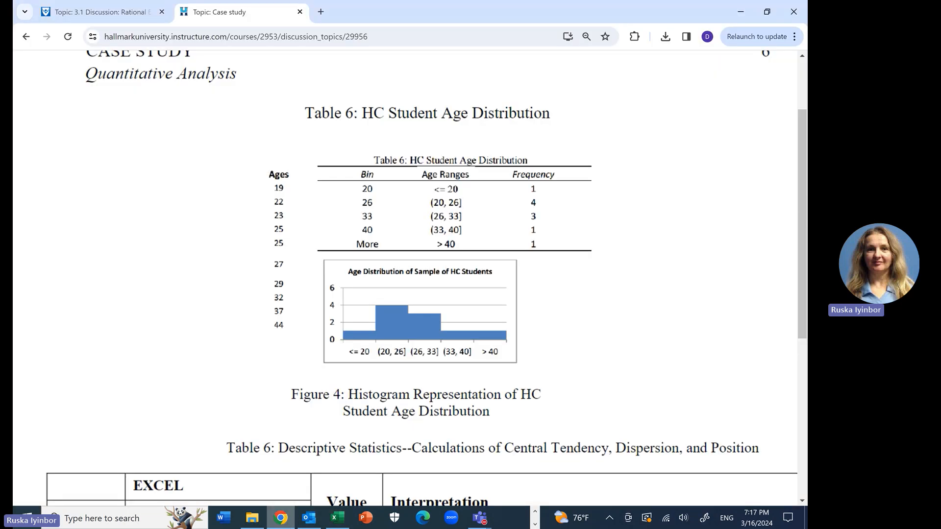
scroll(641, 302, "down", 3)
scroll(641, 302, "down", 4)
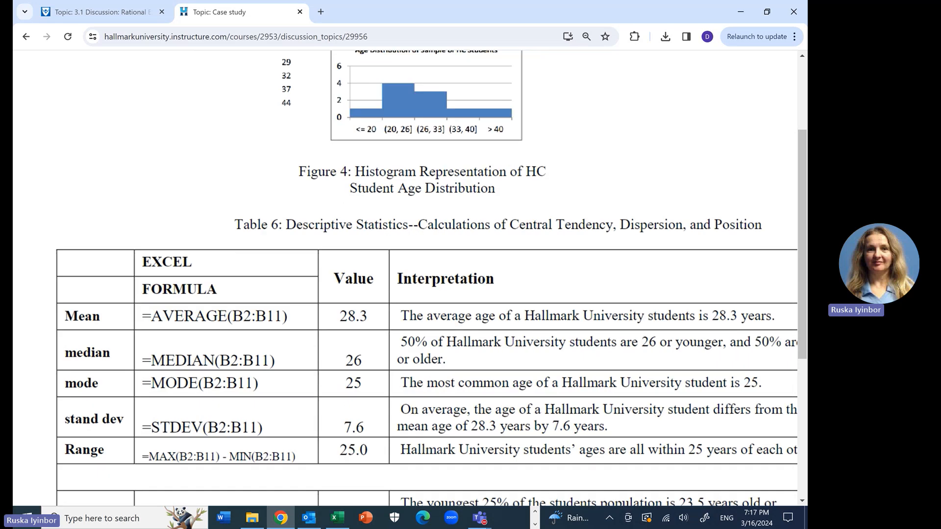
scroll(427, 284, "down", 1)
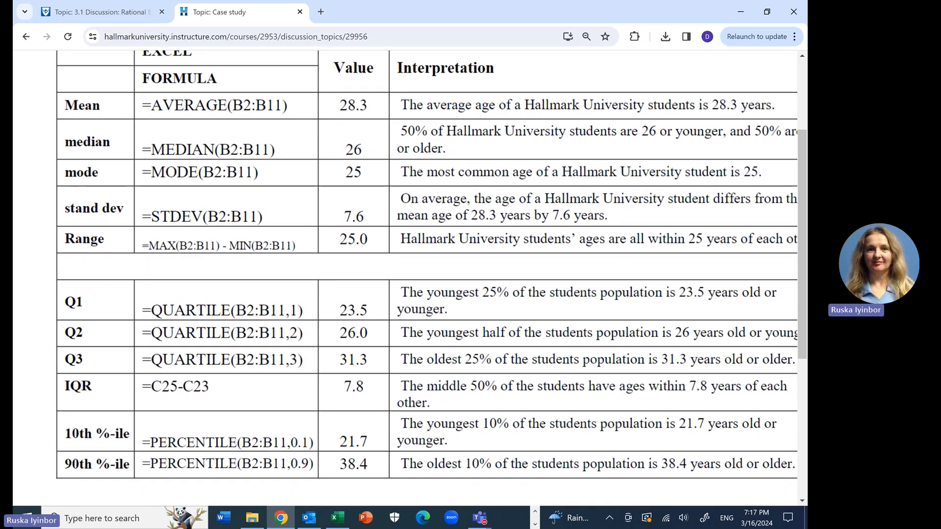
key("ctrl+minus")
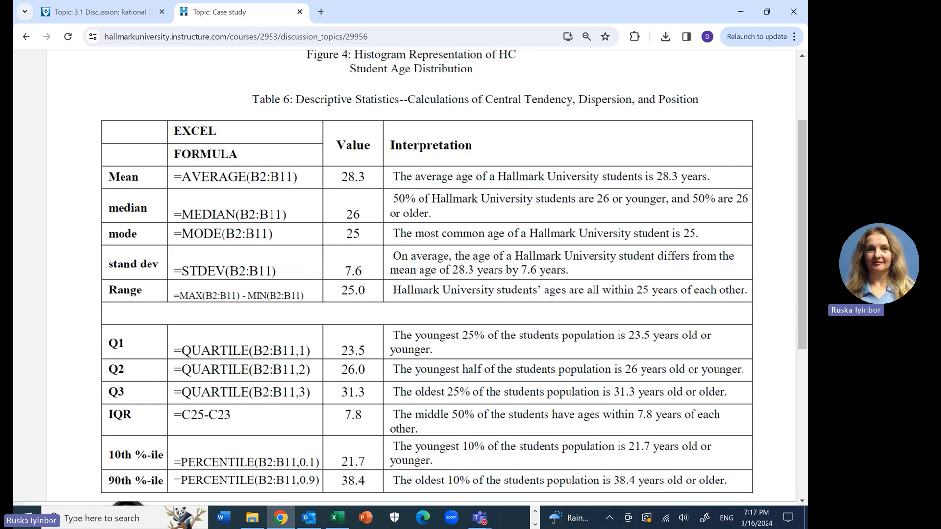
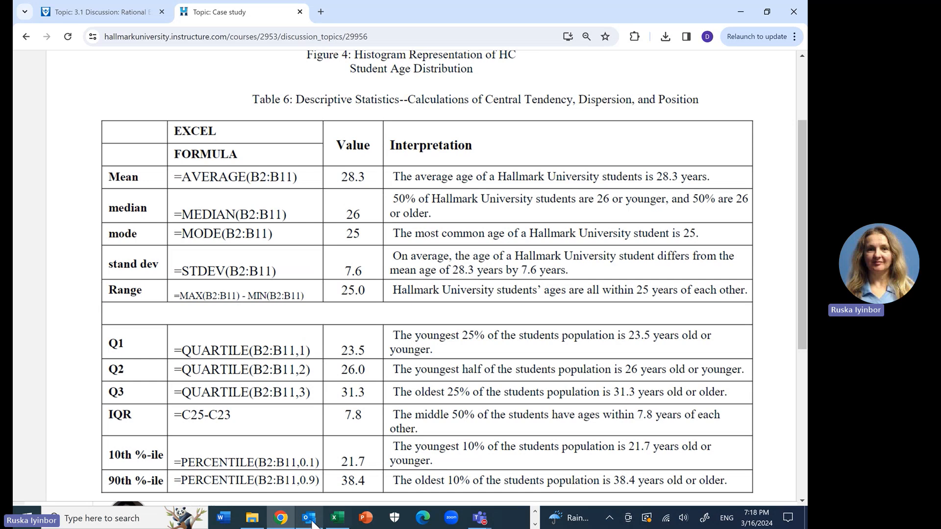
Step: Switch to Excel and enter the labels mean and median in cells G10 and G11 of the Data sheet
left_click(339, 519)
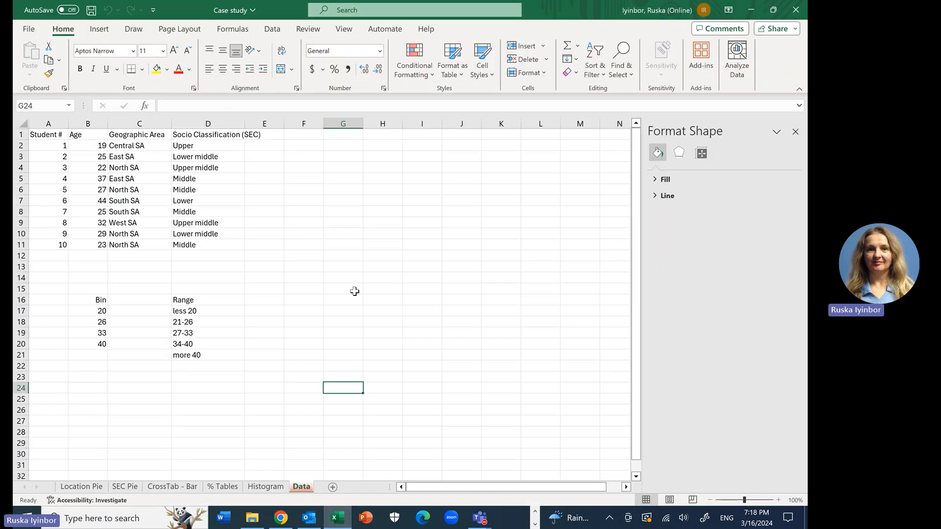
left_click(341, 231)
type("me")
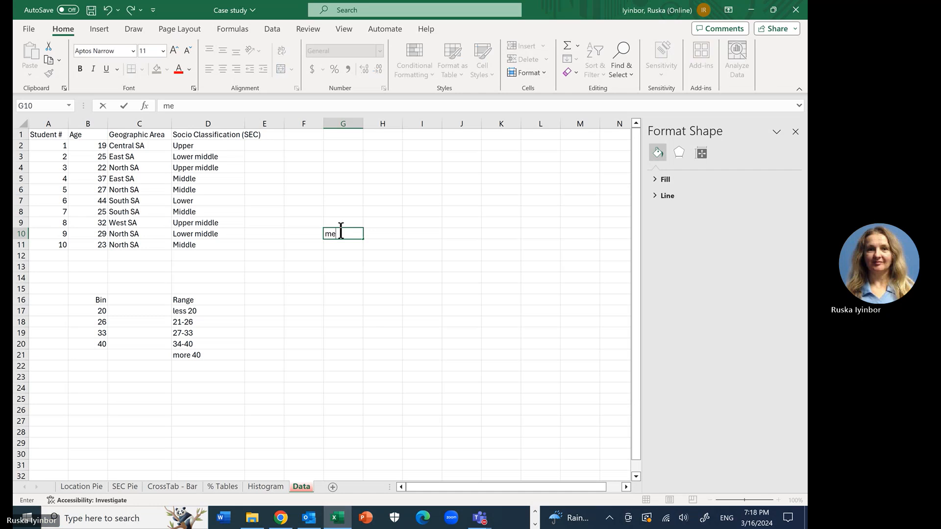
type("an")
key("Return")
type("media")
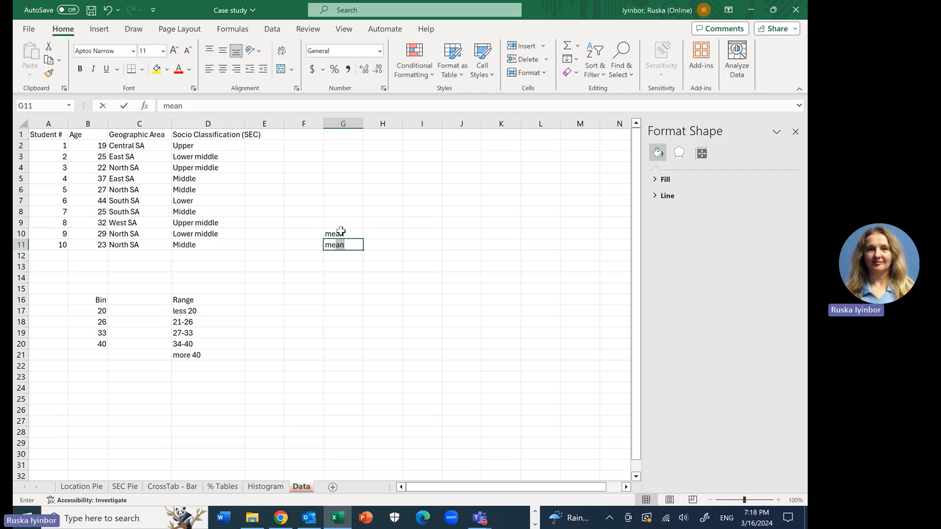
type("n")
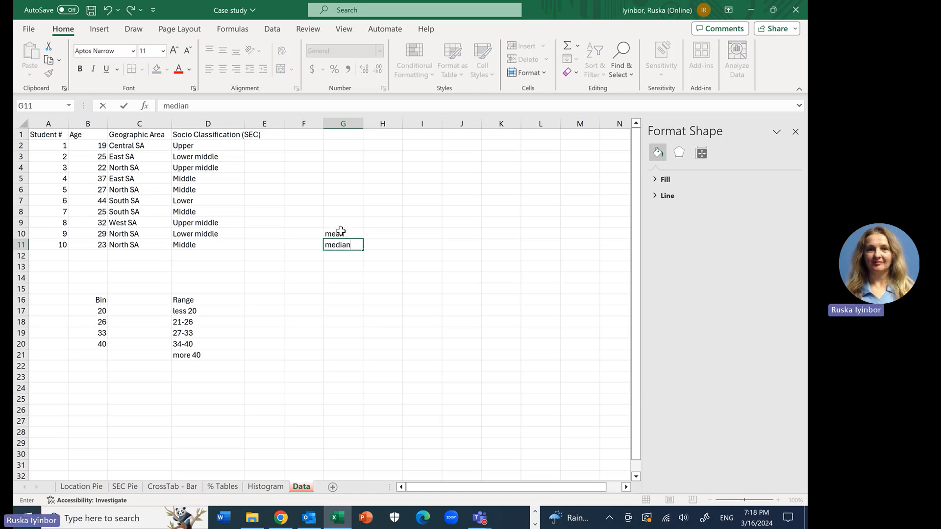
type("mode")
key("BackSpace")
key("BackSpace")
key("BackSpace")
key("Return")
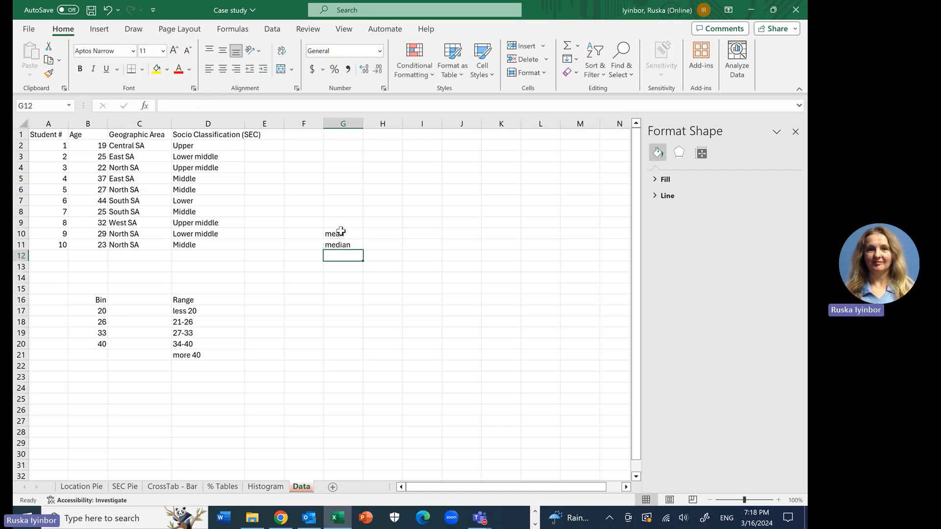
type("mod")
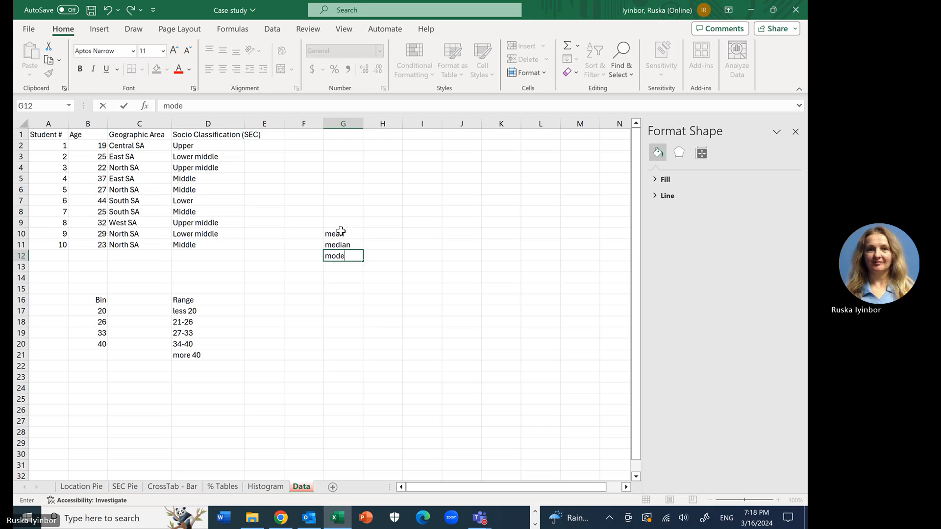
type("e")
Step: Enter the labels mode and St.dev in cells G12 and G13
key("Return")
type("St")
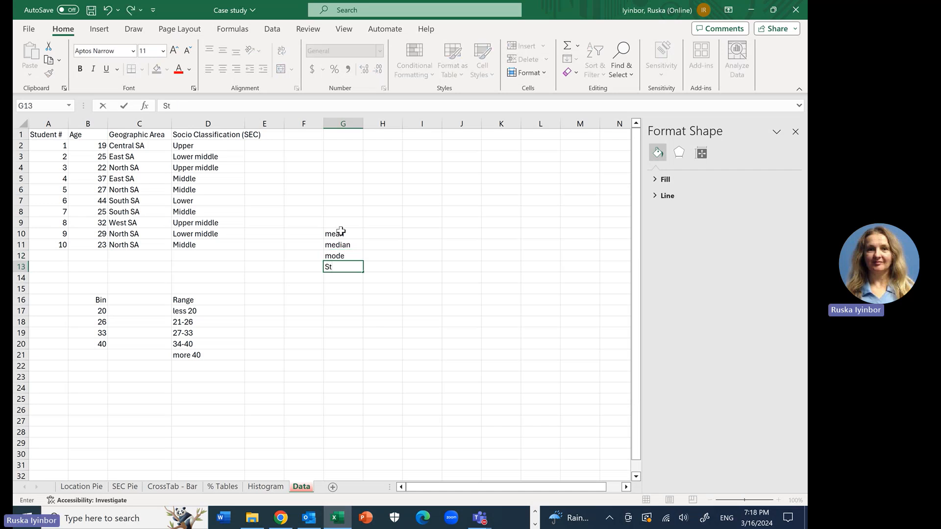
type(".dev")
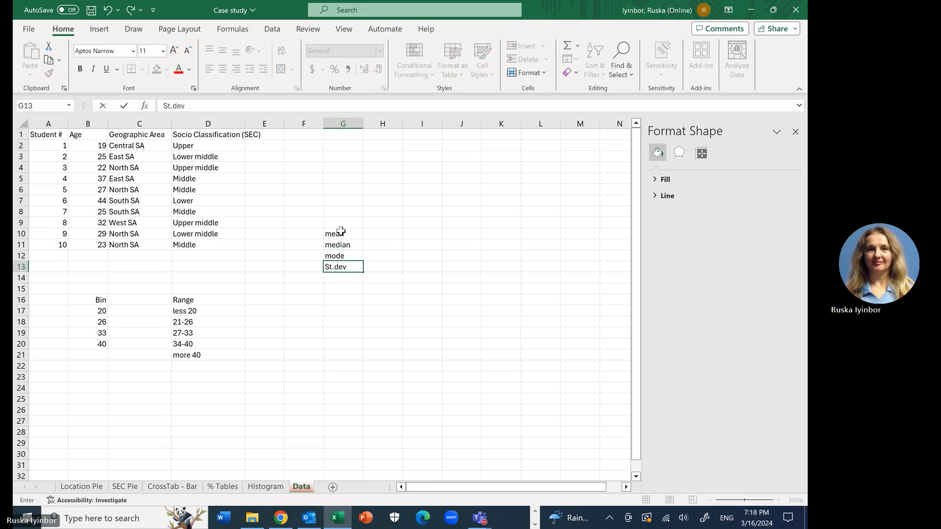
key("Return")
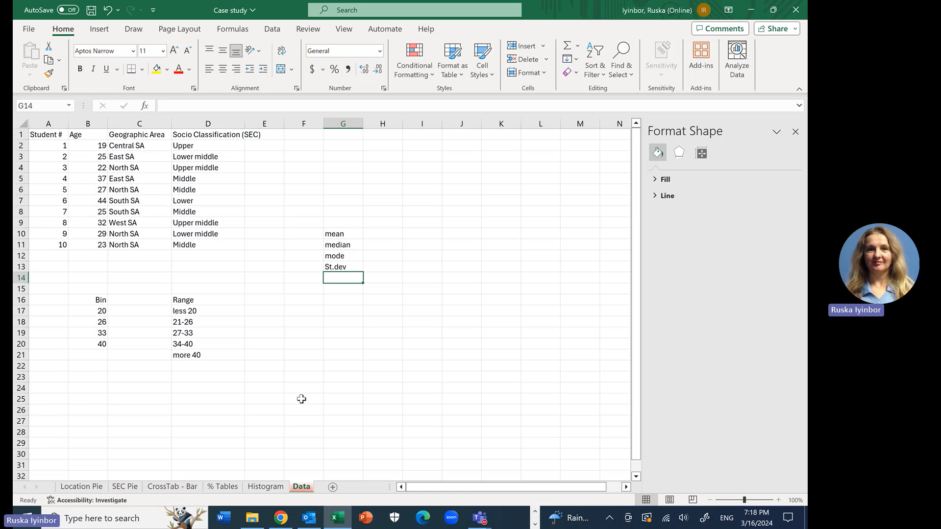
Step: Check the case study's statistics table in Chrome and enter the label range in cell G14 back in Excel
left_click(280, 519)
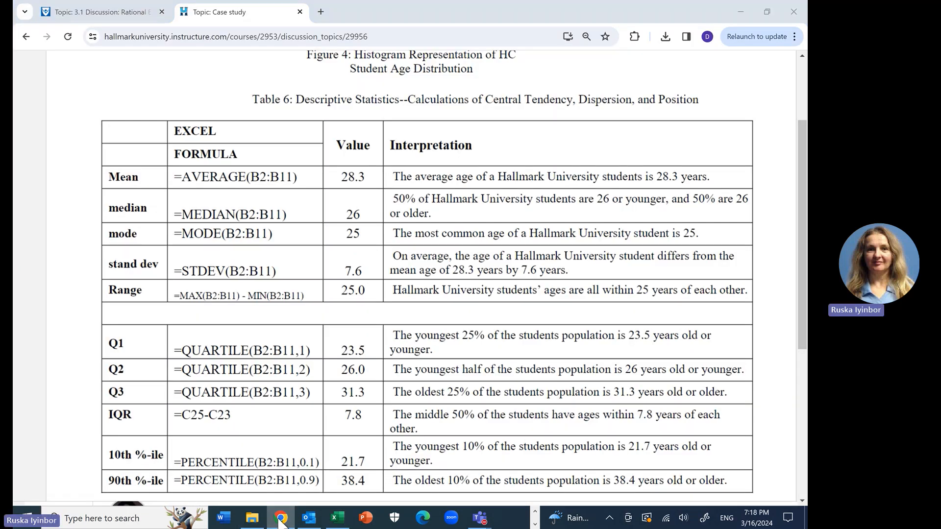
left_click(280, 519)
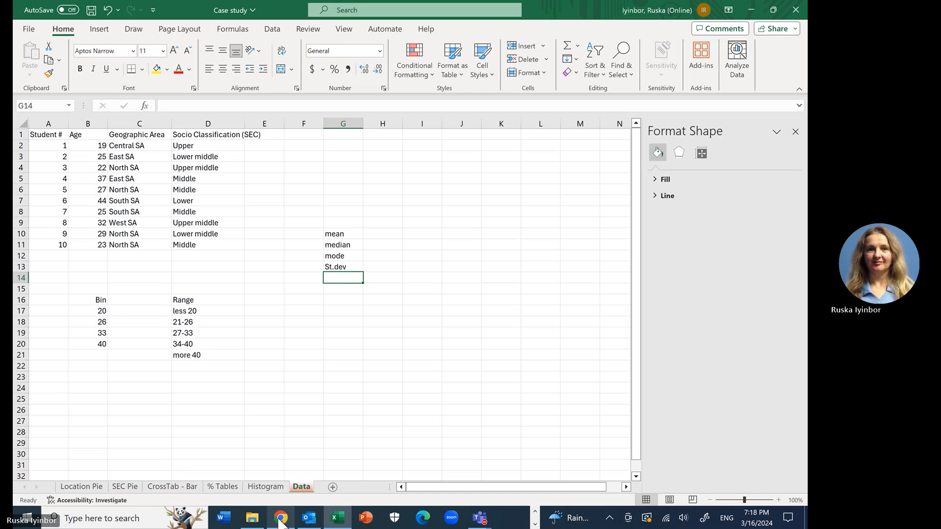
type("range")
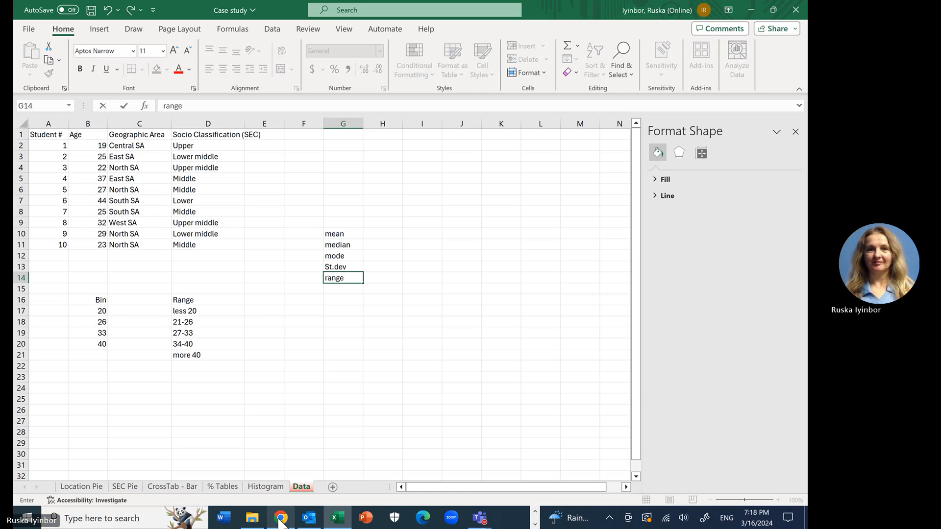
key("Return")
Step: Enter the labels Q1, Q2, Q3 and IQR in cells G15 to G18
type("Q1")
key("Return")
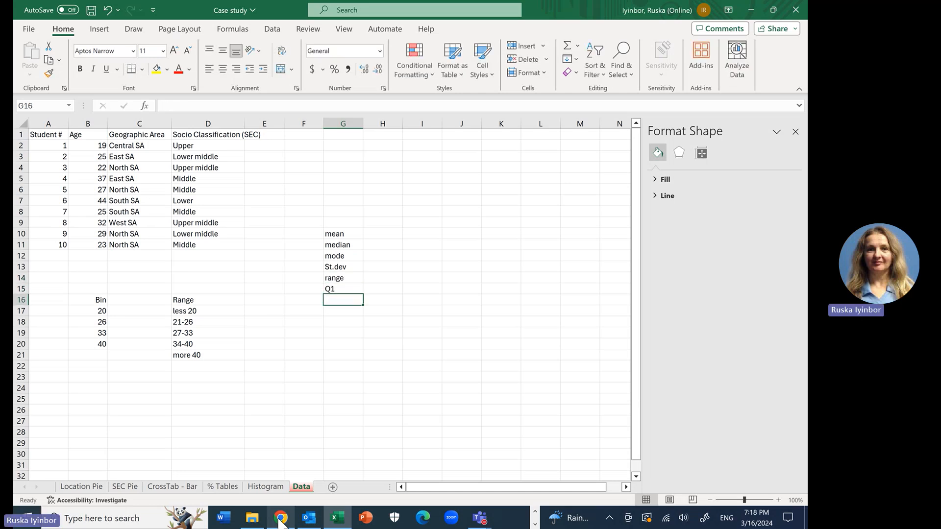
type("Q2")
key("Return")
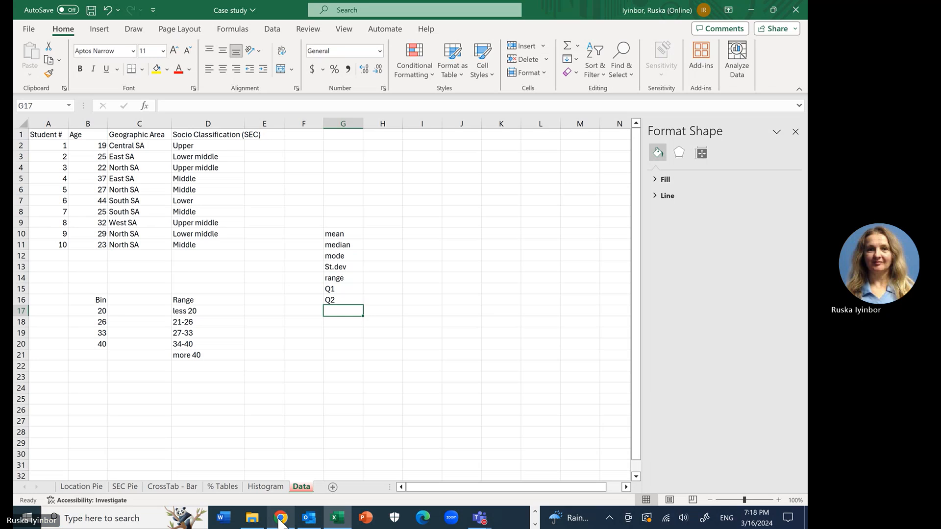
type("Q3")
key("Return")
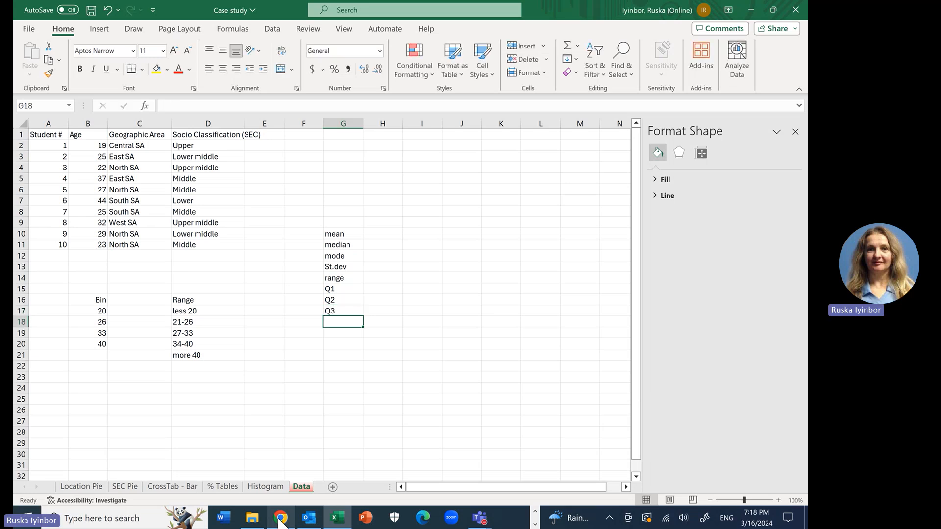
type("IQR")
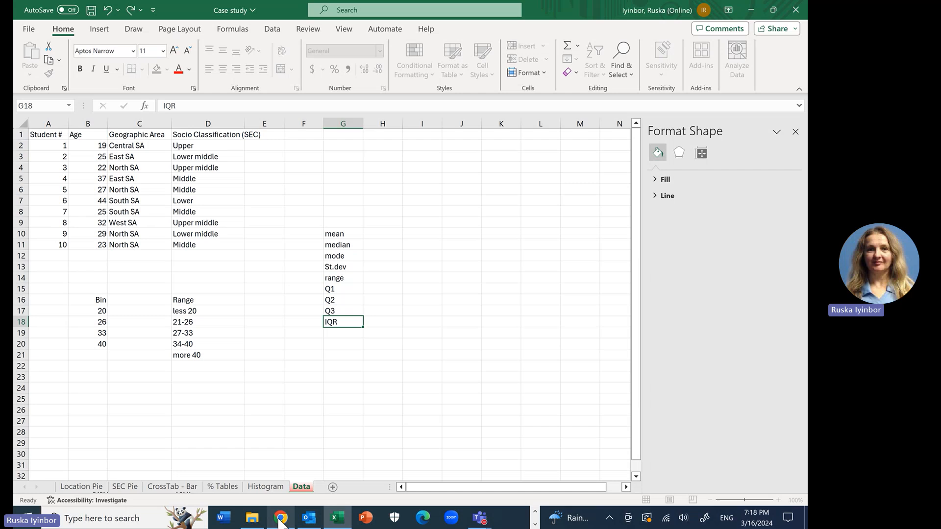
key("Return")
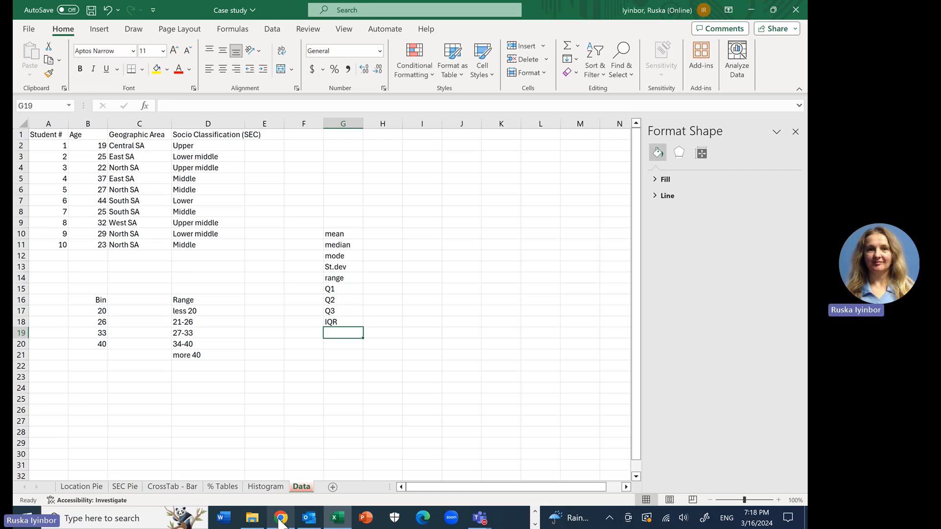
Step: Consult the percentile rows of the case study table in Chrome and enter 10%-ile and 90%-ile in Excel cells G19 and G20
left_click(281, 518)
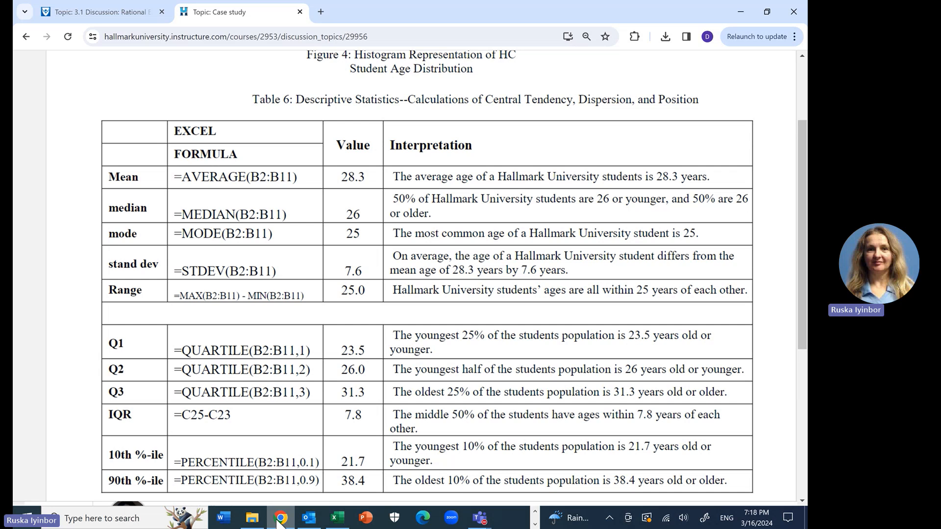
scroll(426, 274, "down", 3)
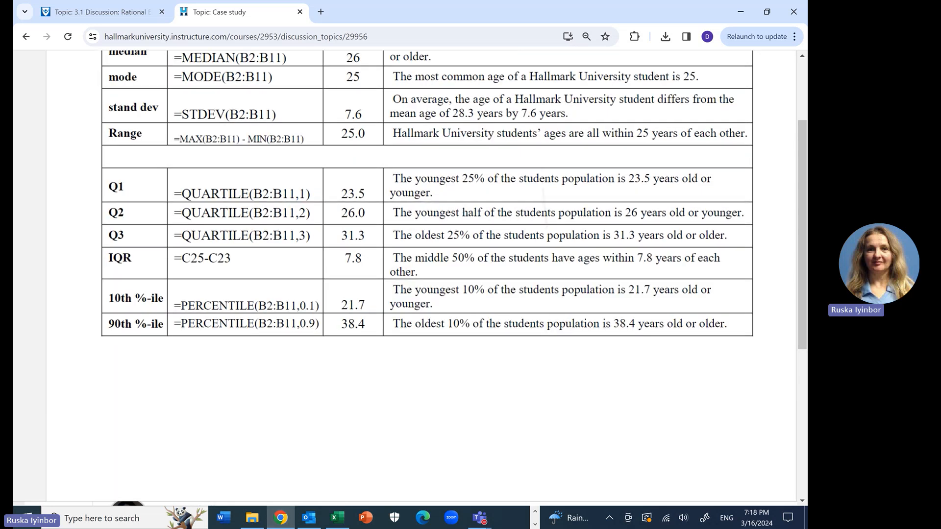
scroll(426, 274, "up", 2)
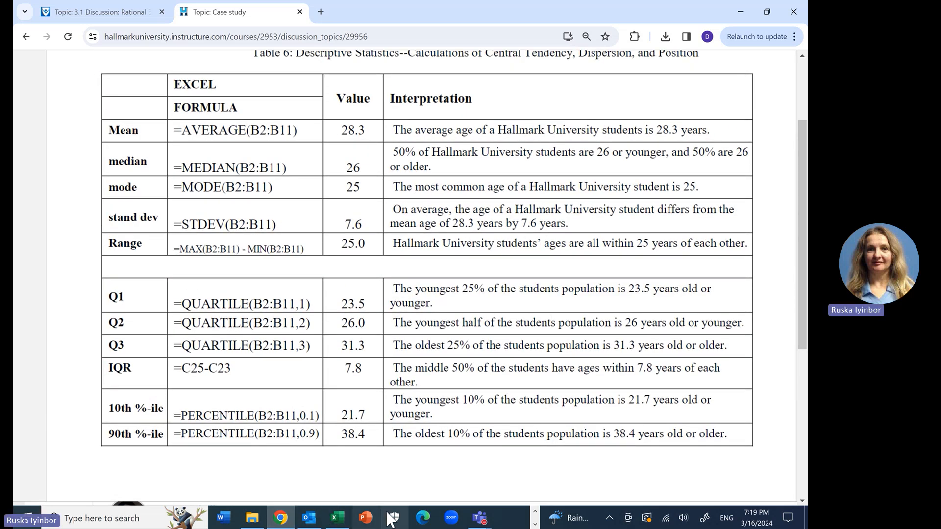
left_click(340, 519)
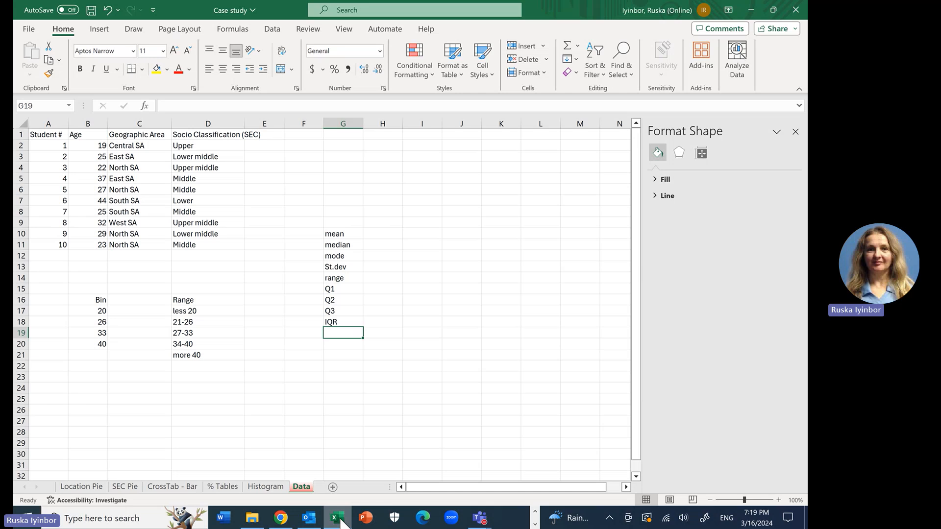
type("10")
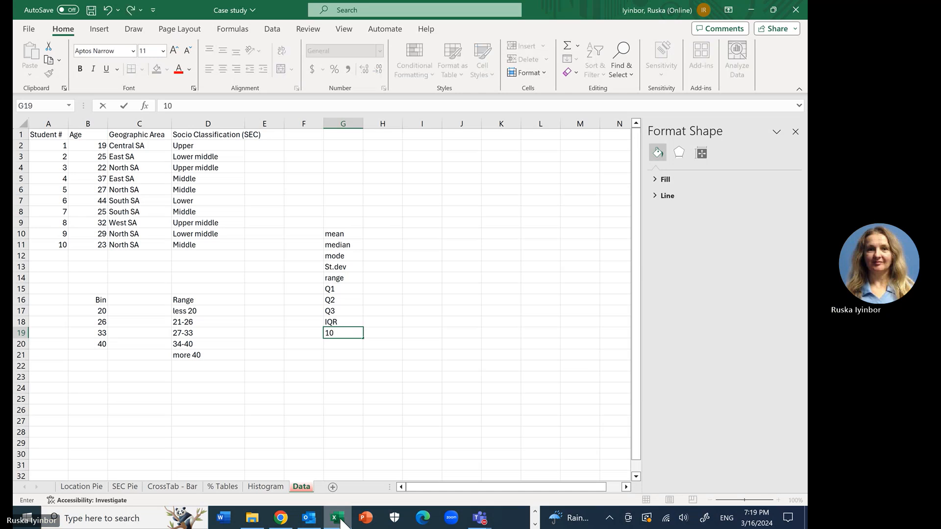
type("%-ile")
key("Return")
type("90")
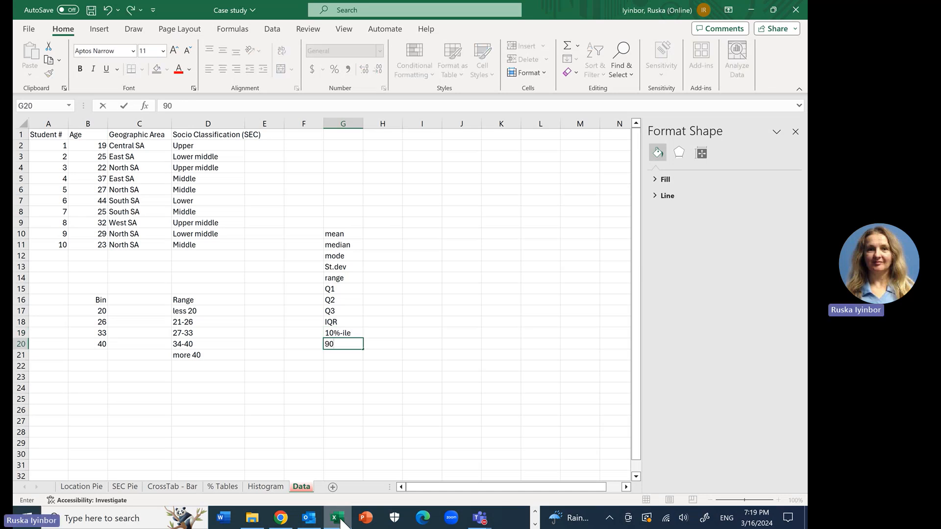
type("%-ile")
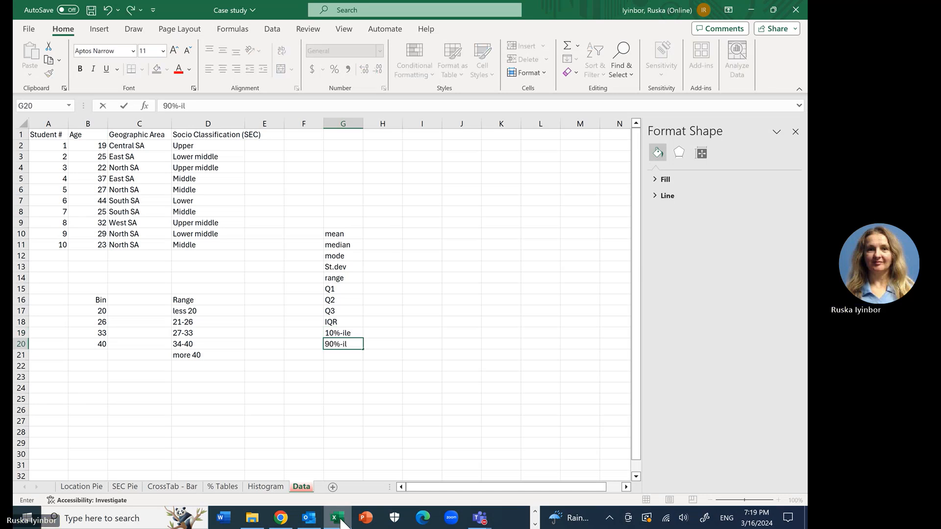
left_click(384, 234)
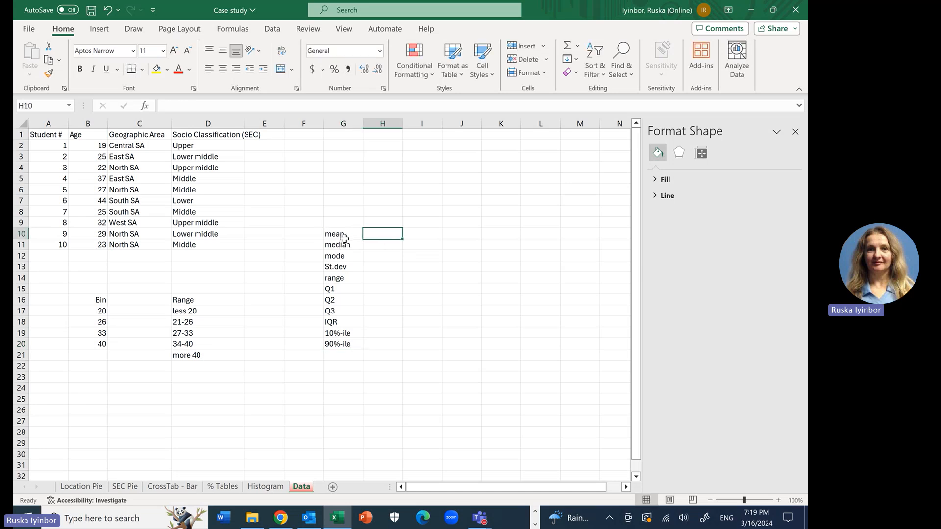
Step: Close the Format Shape pane to give the Data sheet more room
scroll(152, 328, "up", 1)
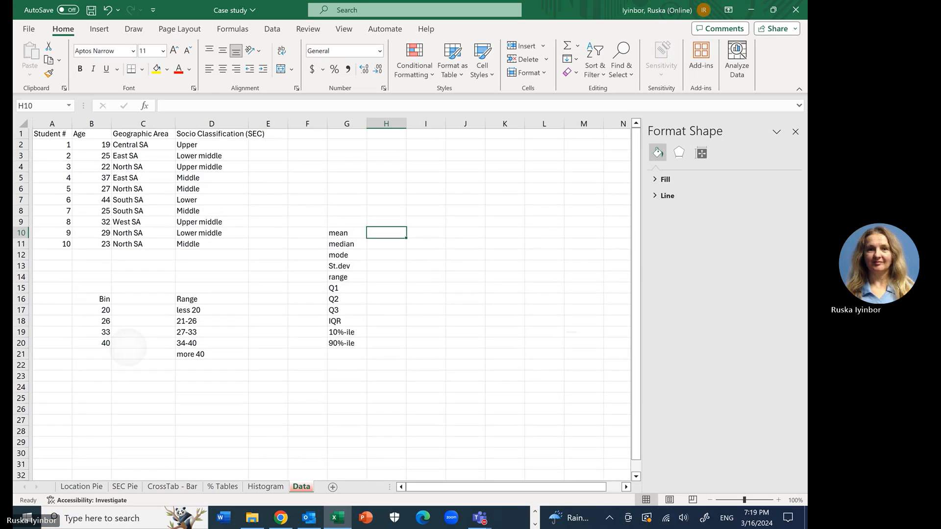
left_click(795, 131)
scroll(328, 299, "up", 3)
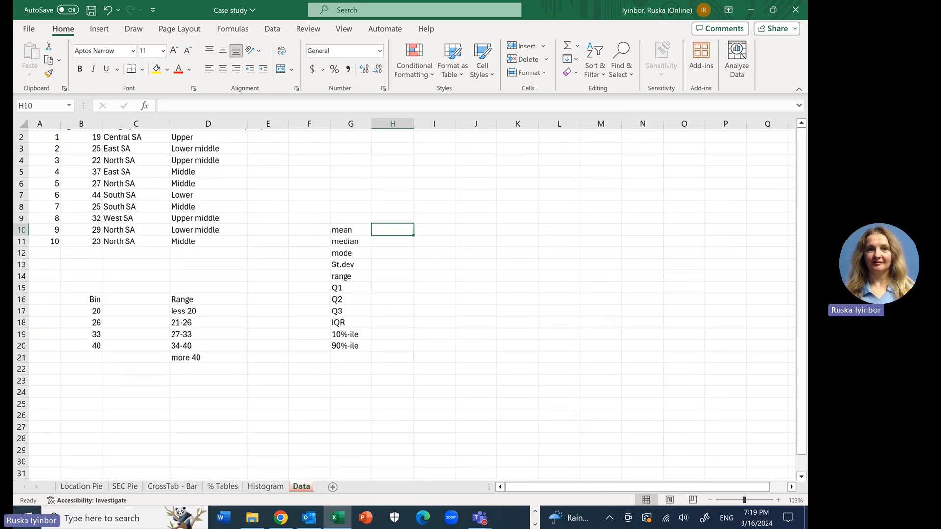
scroll(405, 304, "up", 1)
scroll(404, 304, "left", 1)
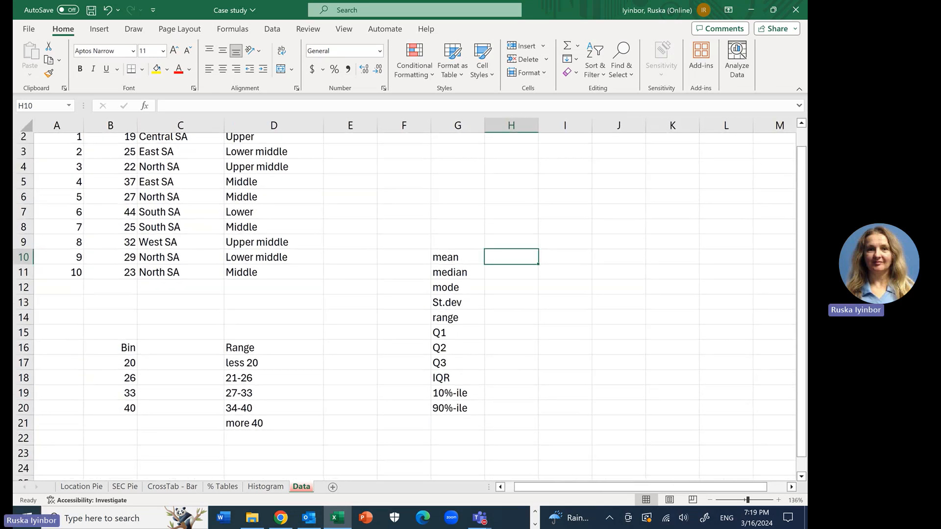
scroll(405, 304, "up", 1)
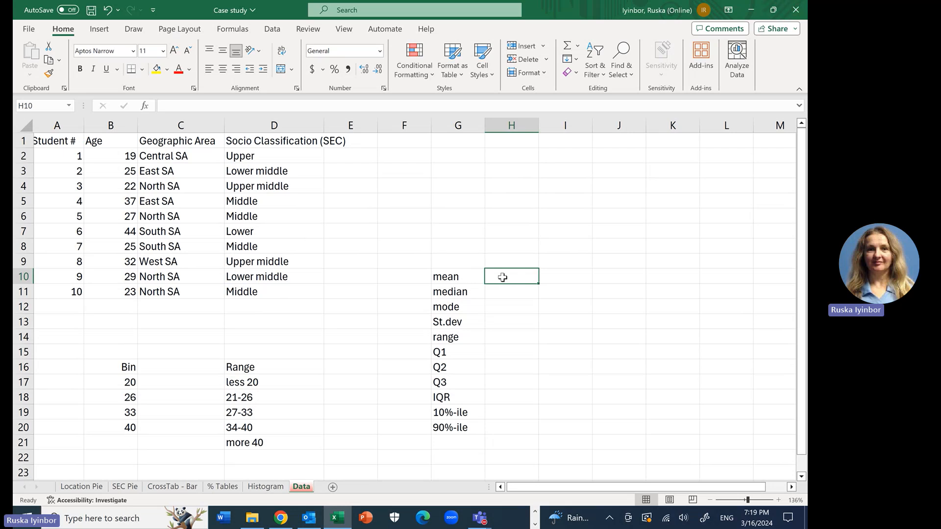
Step: Calculate the mean age in cell H10 with the formula =AVERAGE(B2:B11)
type("=")
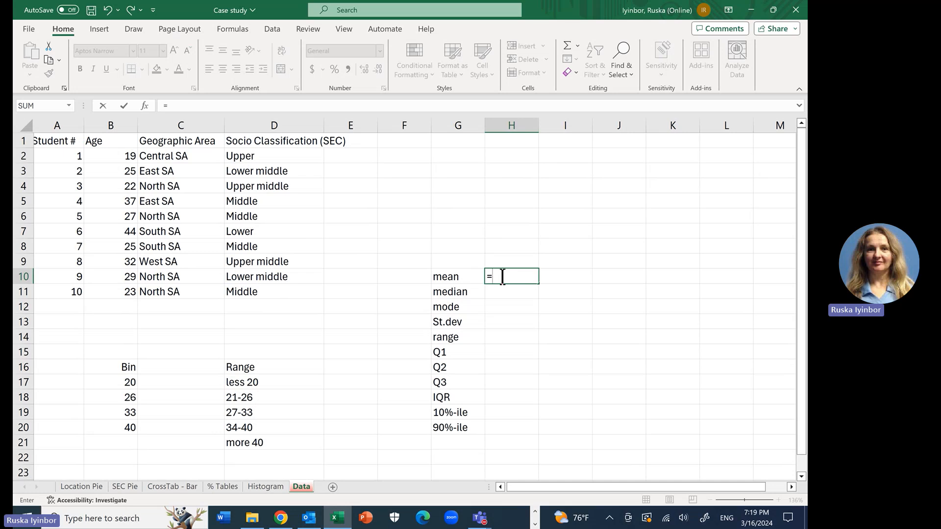
type("aver")
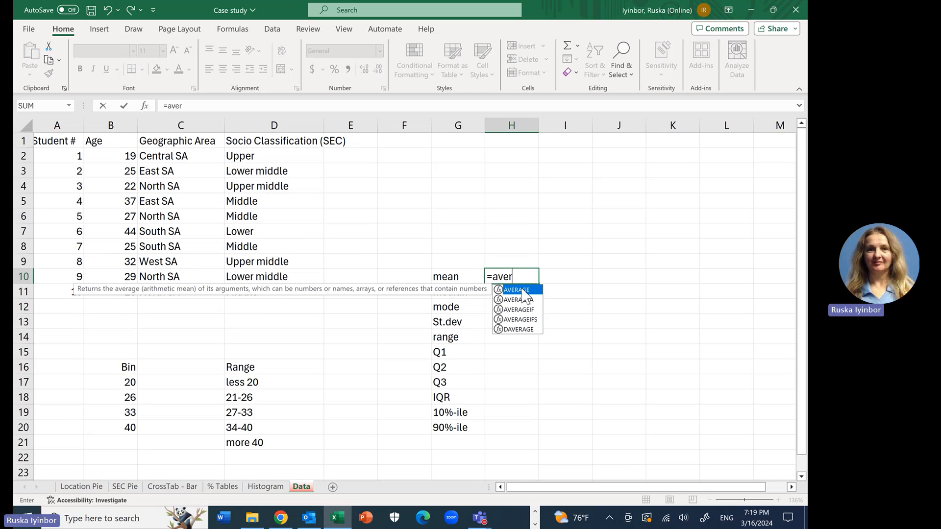
double_click(525, 290)
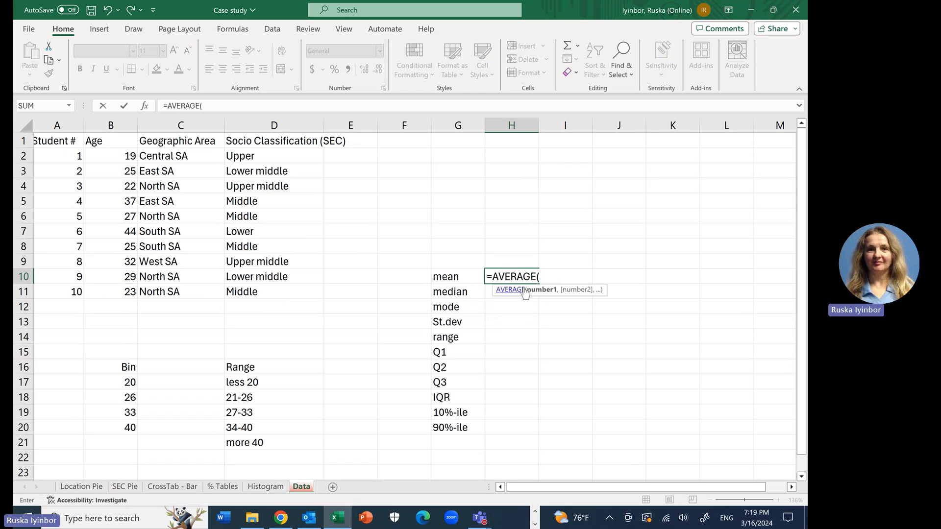
left_click(122, 156)
left_click_drag(123, 155, 133, 289)
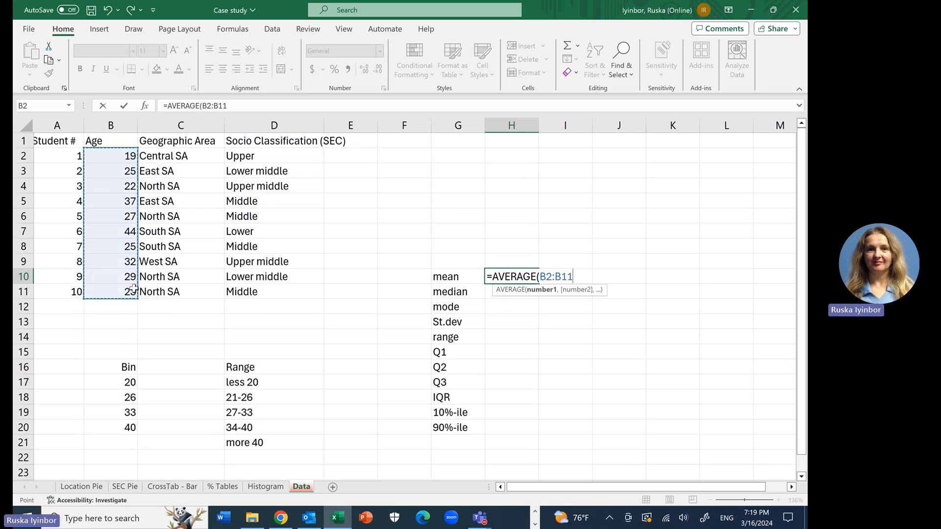
type(")")
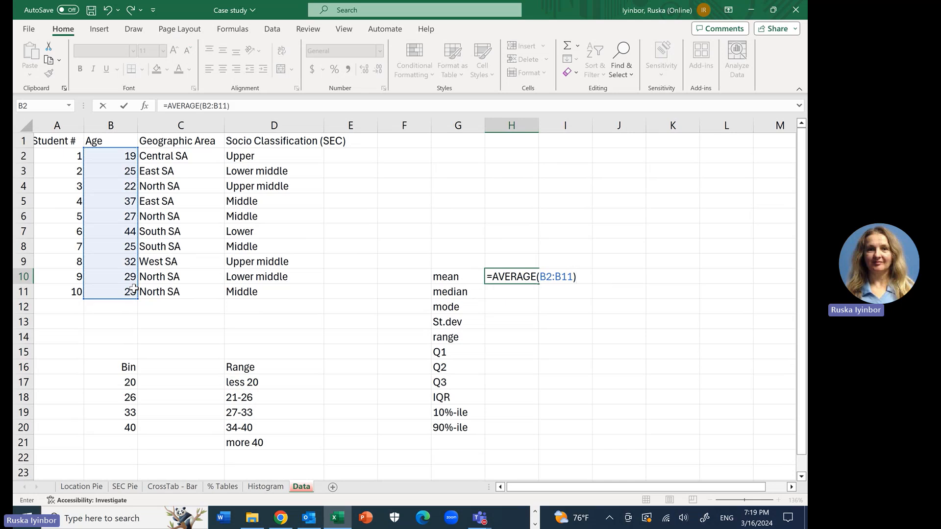
key("Return")
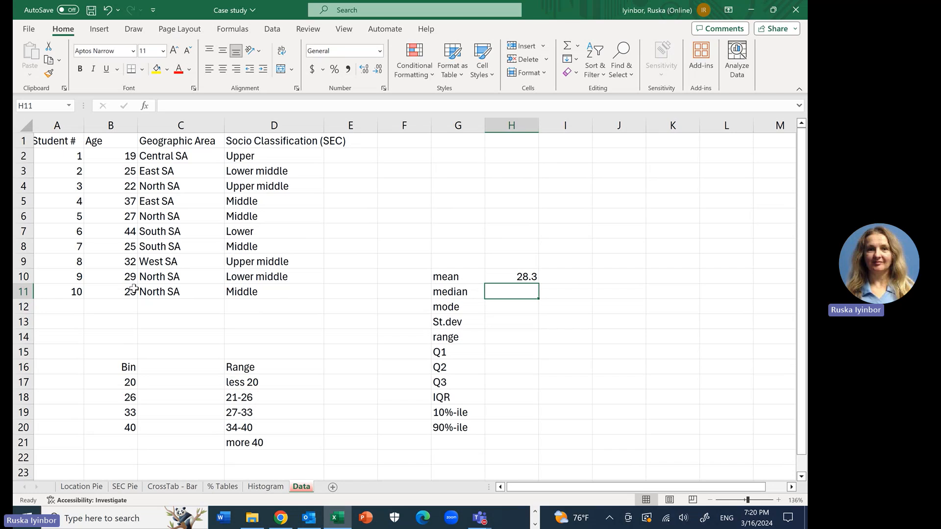
Step: Calculate the median age in cell H11 with the formula =MEDIAN(B2:B11)
type("=med")
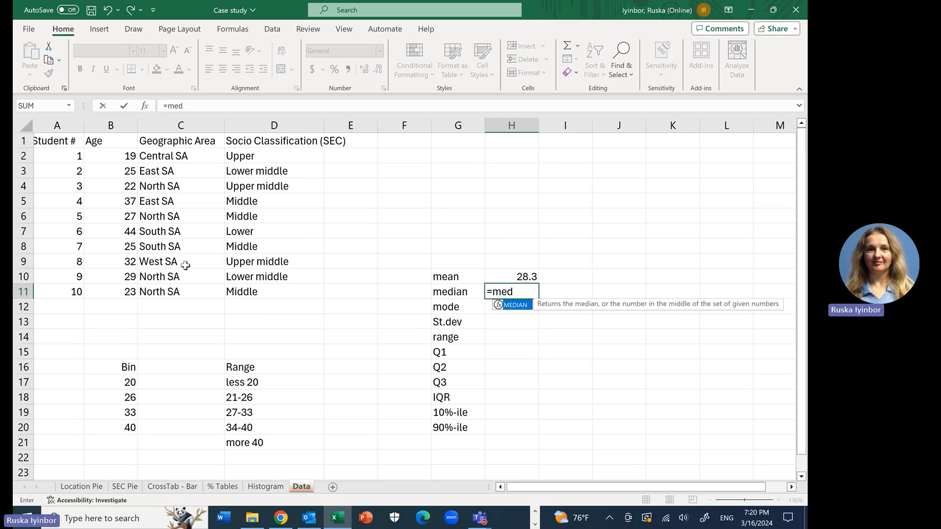
double_click(518, 308)
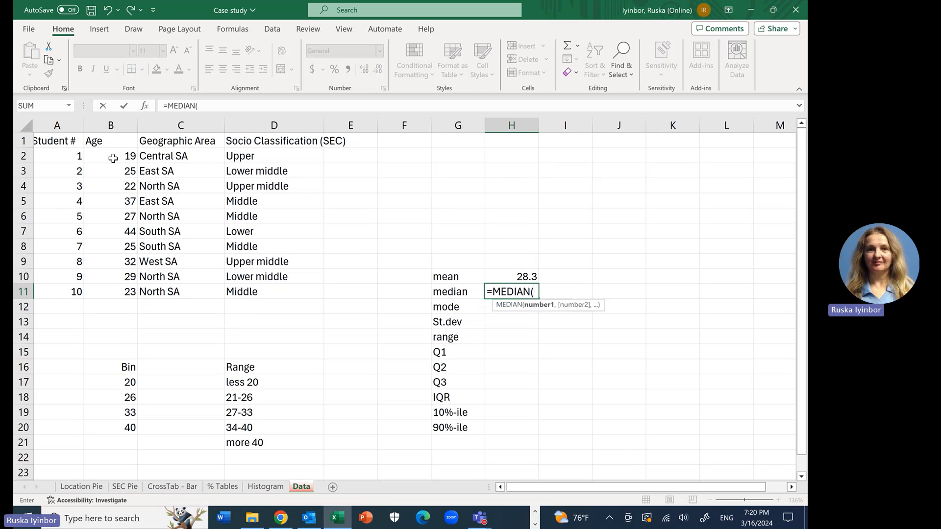
left_click_drag(113, 158, 128, 290)
type(")")
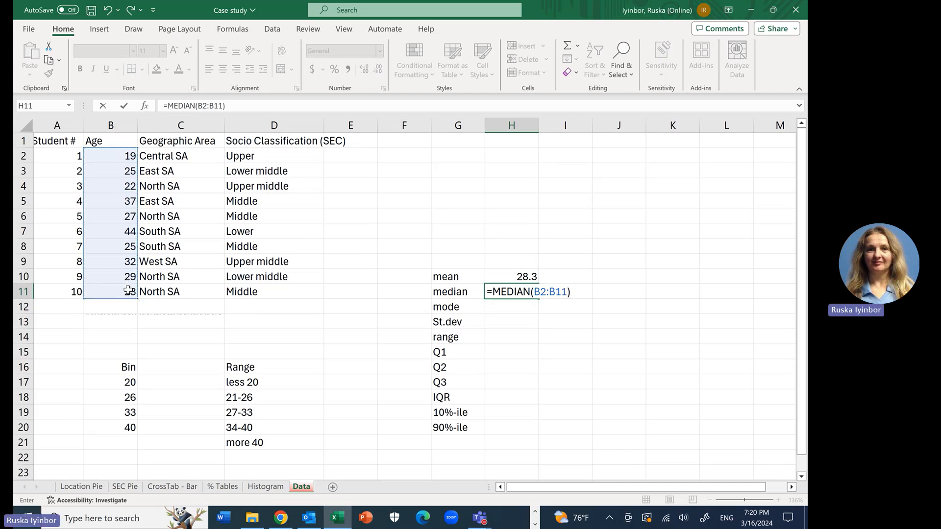
key("Return")
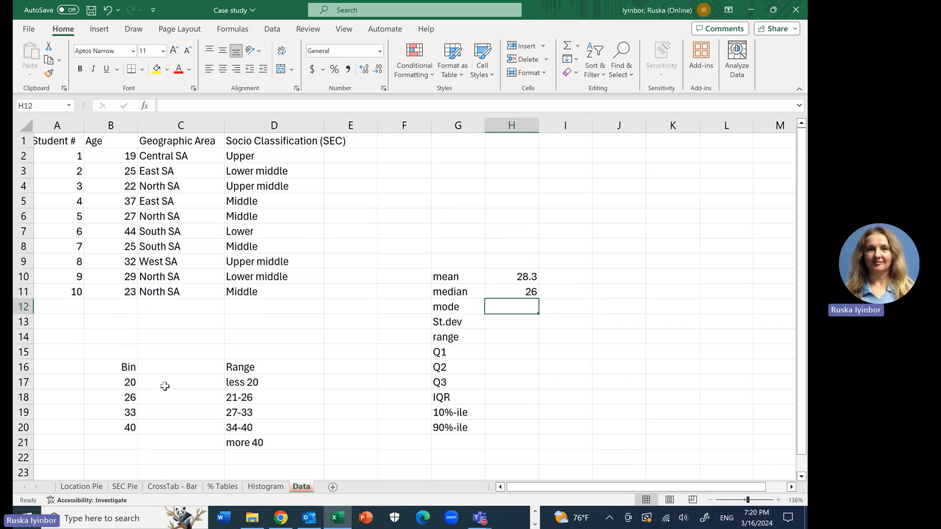
Step: Calculate the mode of the ages in cell H12 with the formula =MODE(B2:B11)
type("=m")
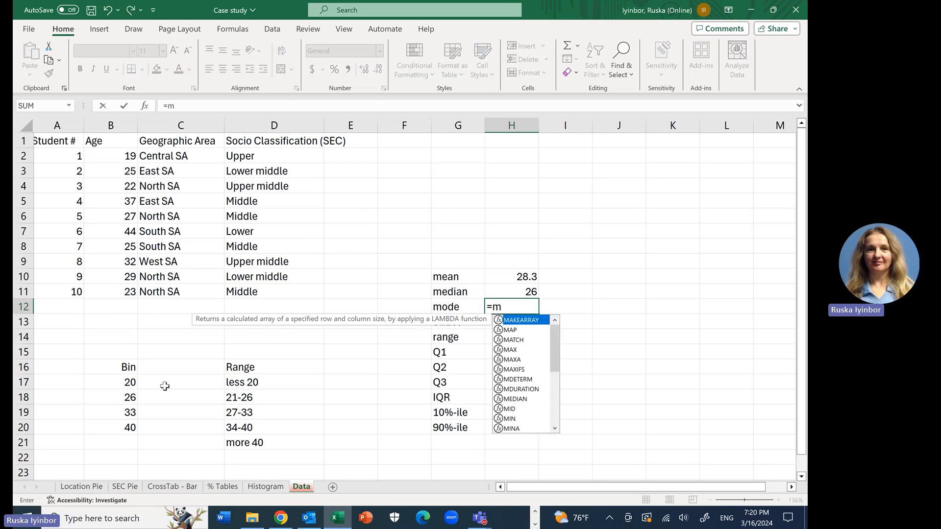
type("o")
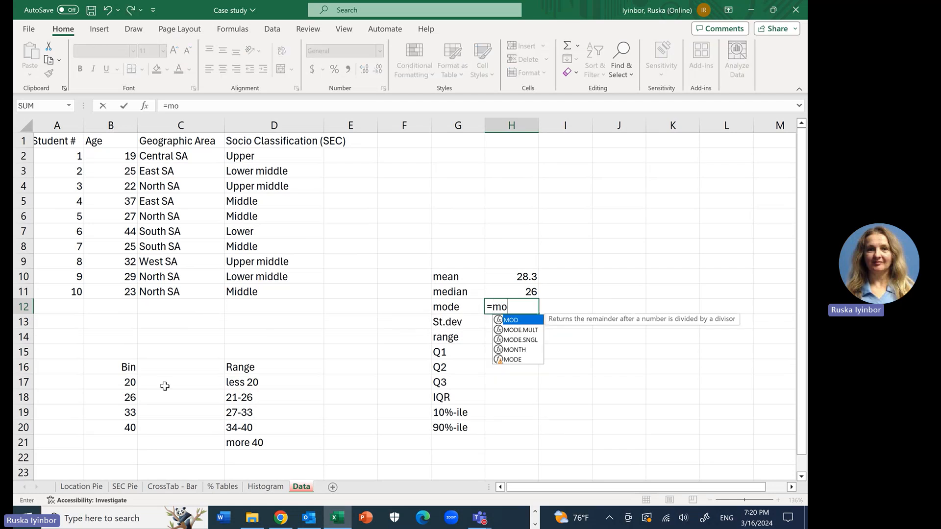
double_click(518, 359)
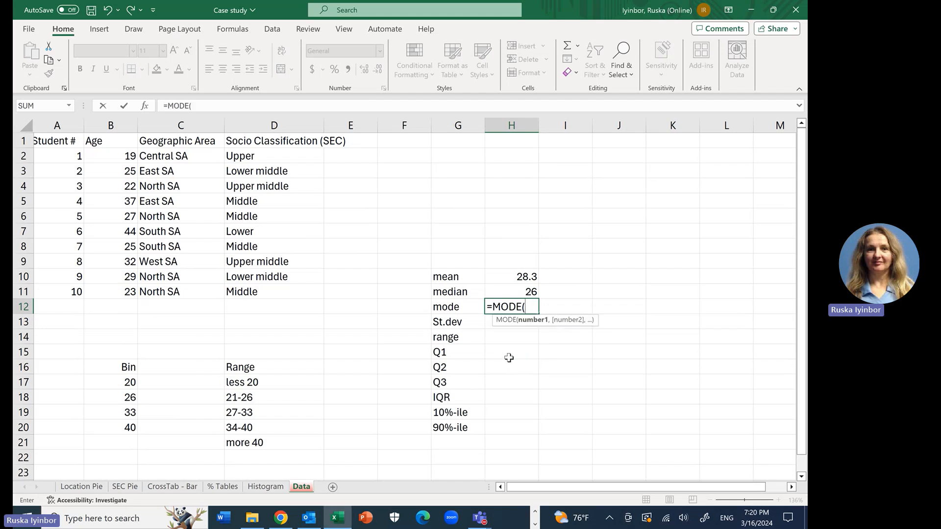
left_click_drag(117, 155, 122, 287)
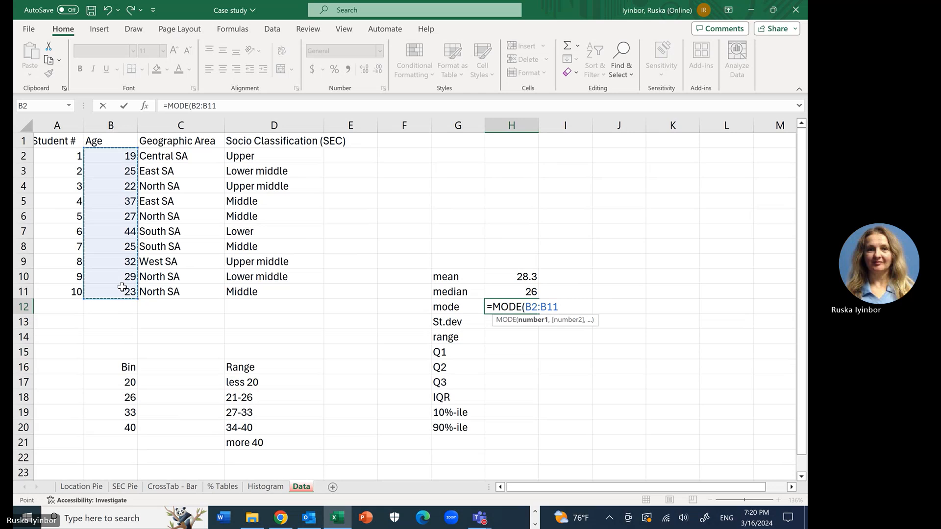
type(")")
key("Return")
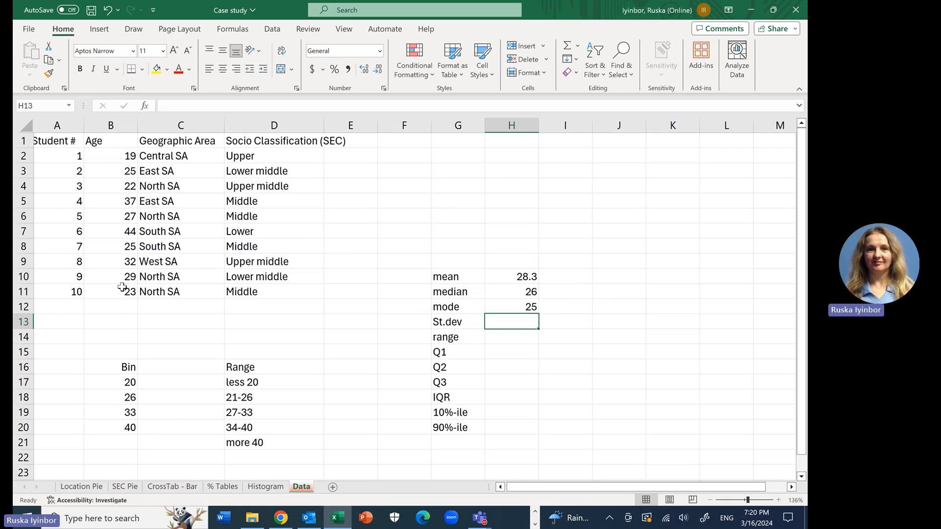
Step: Calculate the standard deviation of the ages in cell H13 with the formula =STDEV(B2:B11)
type("=st")
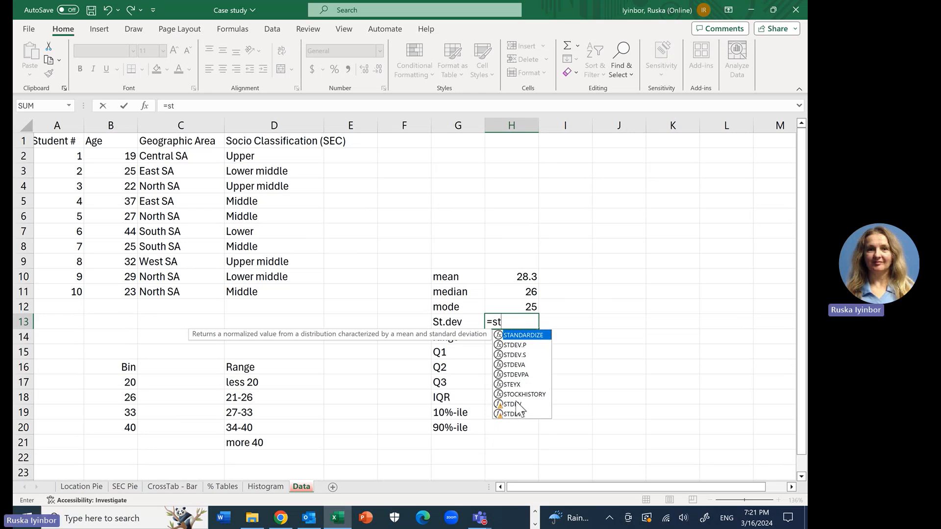
double_click(513, 404)
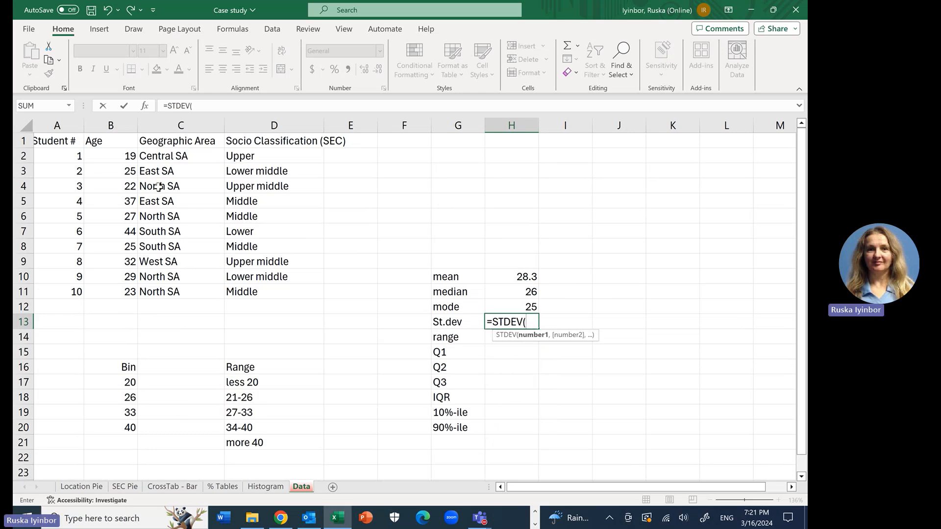
left_click_drag(125, 156, 125, 286)
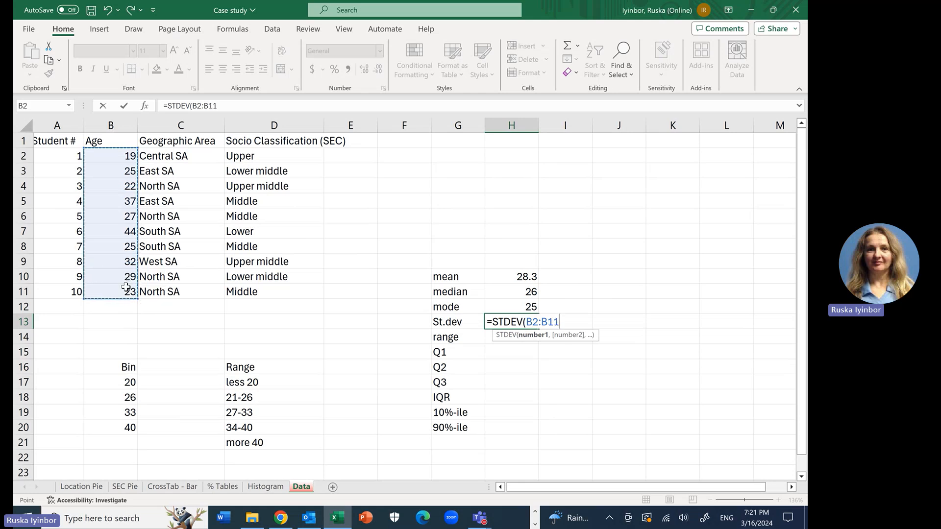
type(")")
key("Return")
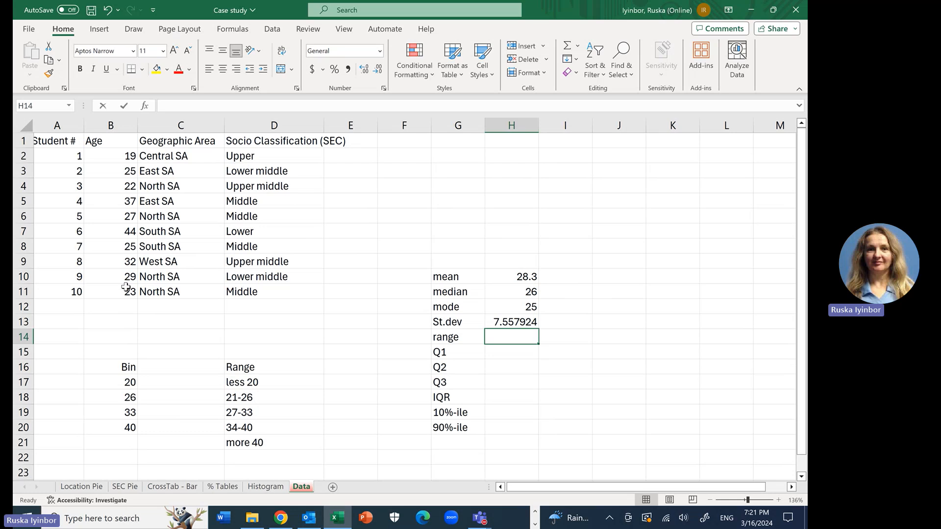
Step: Calculate the age range in cell H14 with the formula =MAX(B2:B11)-MIN(B2:B11)
type("=max")
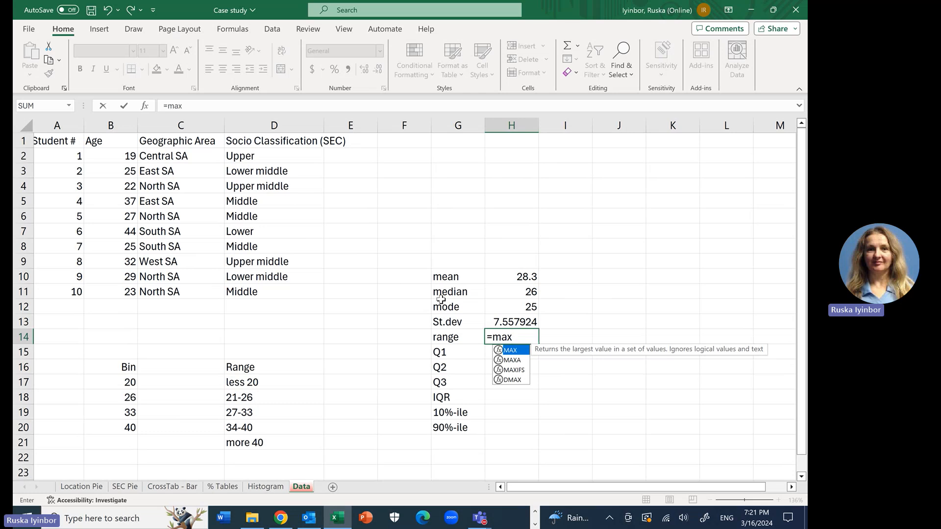
double_click(515, 350)
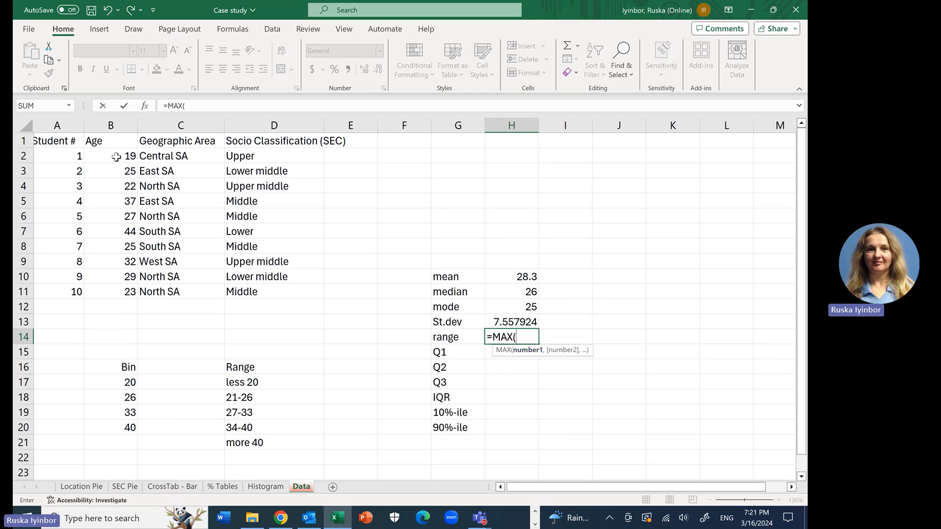
left_click_drag(116, 157, 122, 295)
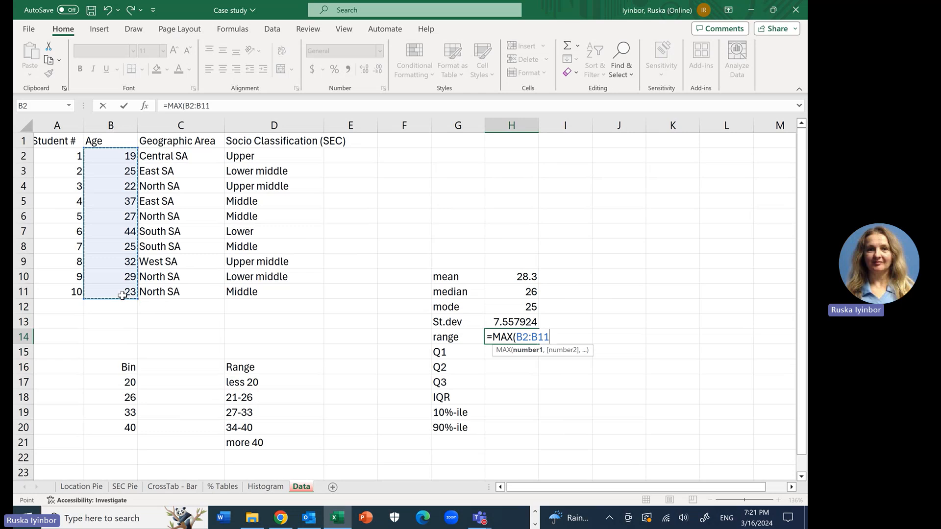
type(")")
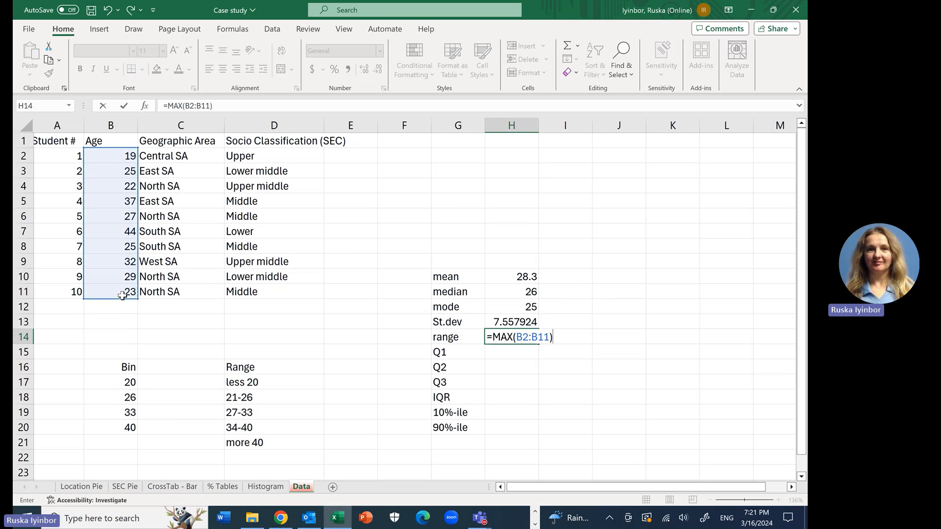
type("-ma")
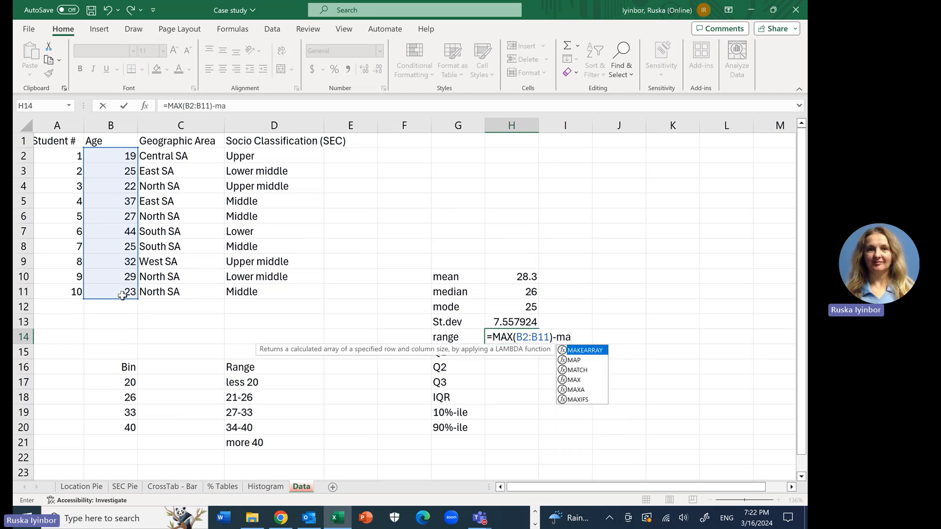
key("BackSpace")
type("in")
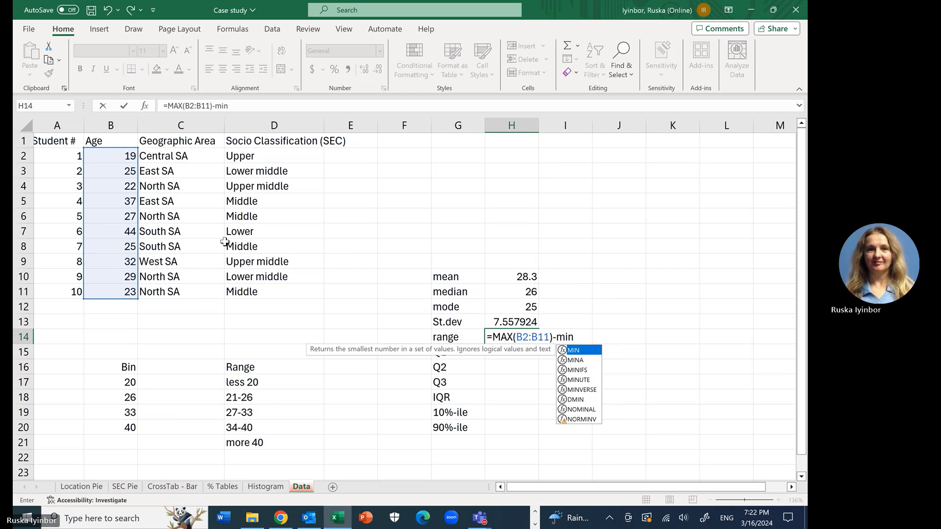
double_click(590, 350)
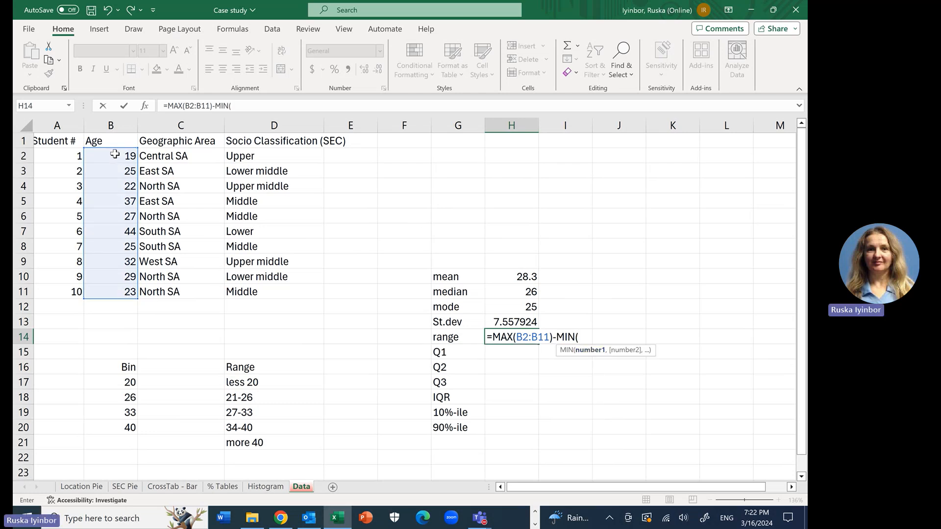
left_click_drag(115, 154, 119, 291)
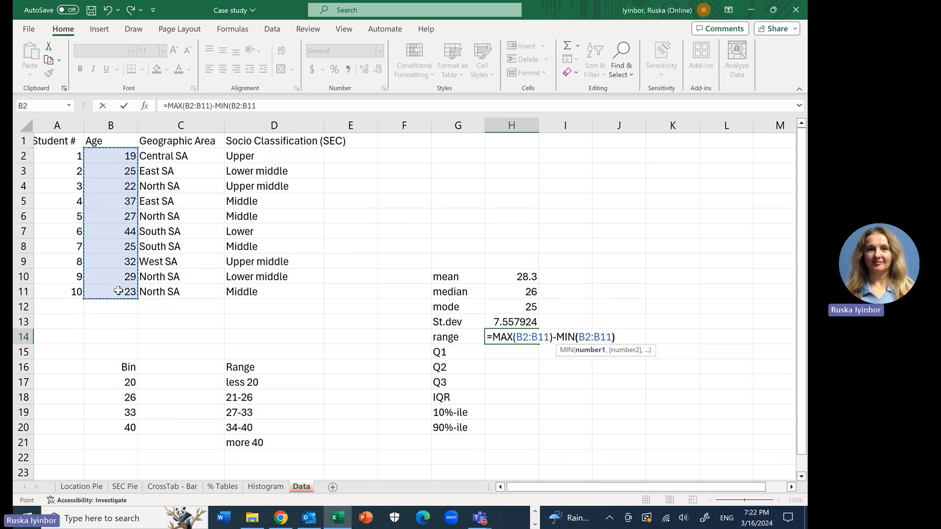
type(")")
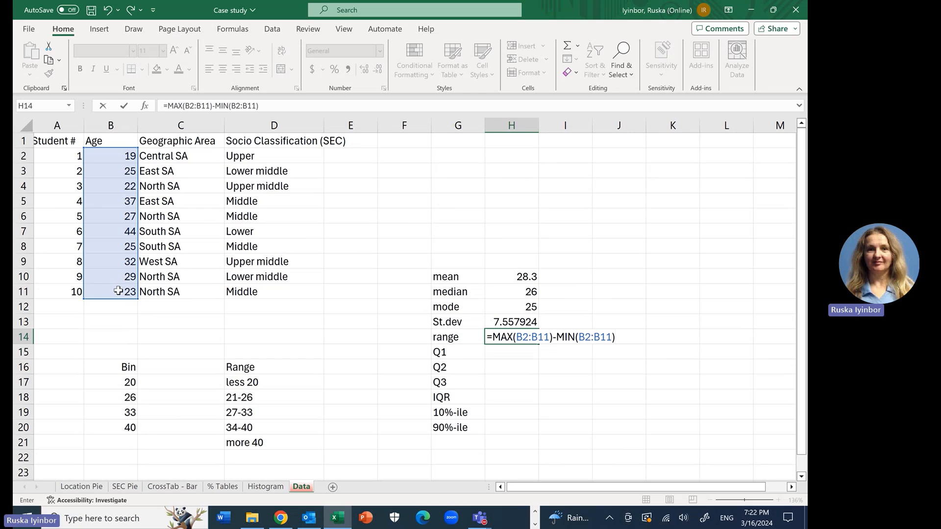
key("Return")
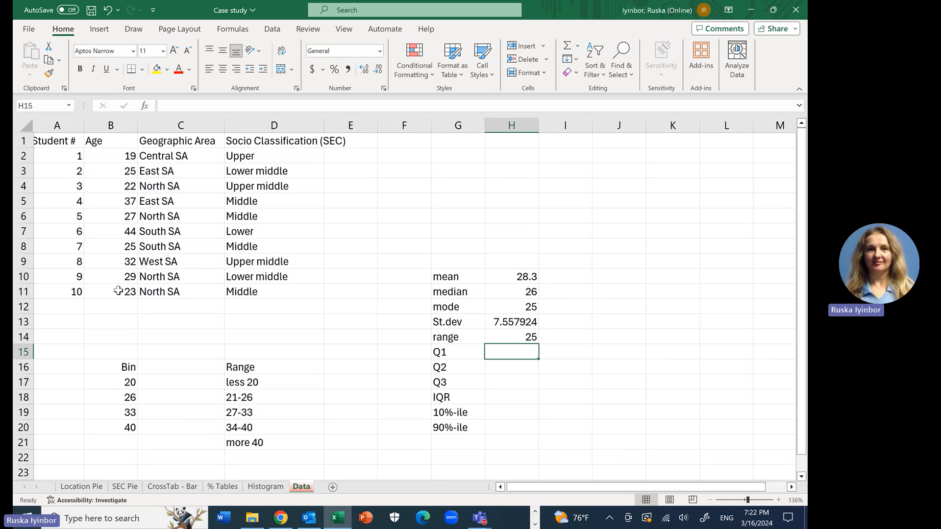
Step: Calculate the first quartile of the ages in cell H15 with the formula =QUARTILE(B2:B11,1)
type("=")
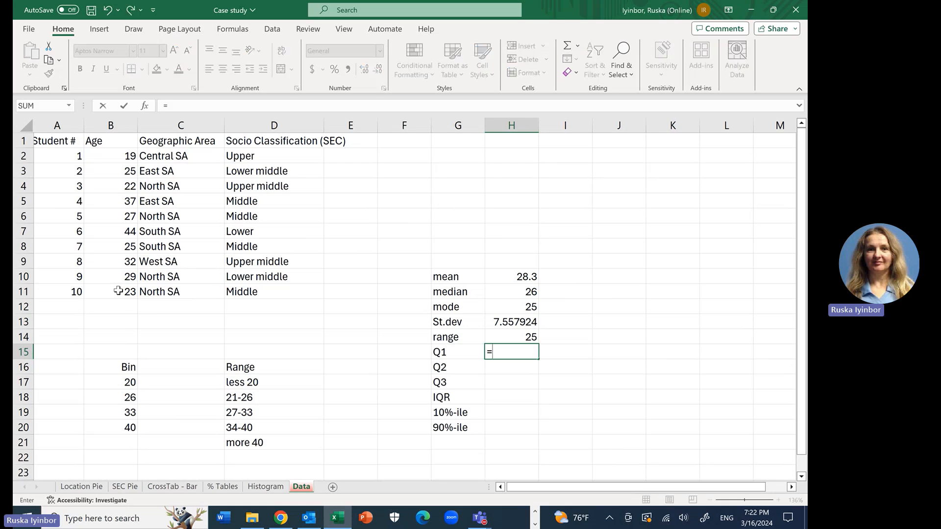
type("qu")
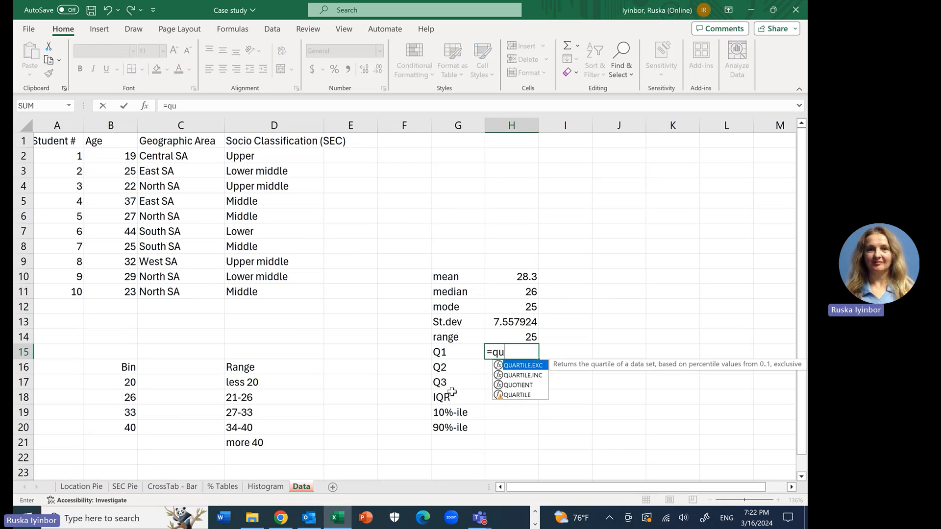
double_click(514, 395)
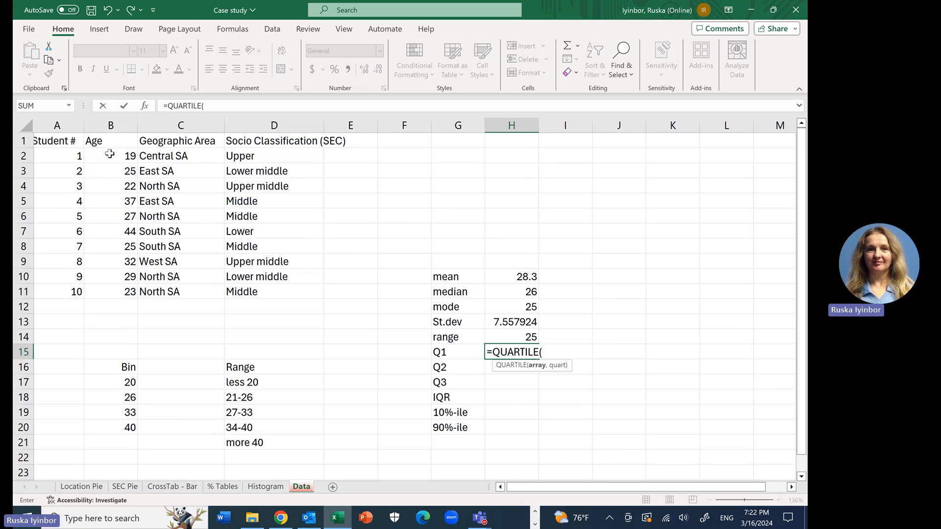
left_click_drag(109, 154, 133, 288)
type(",1")
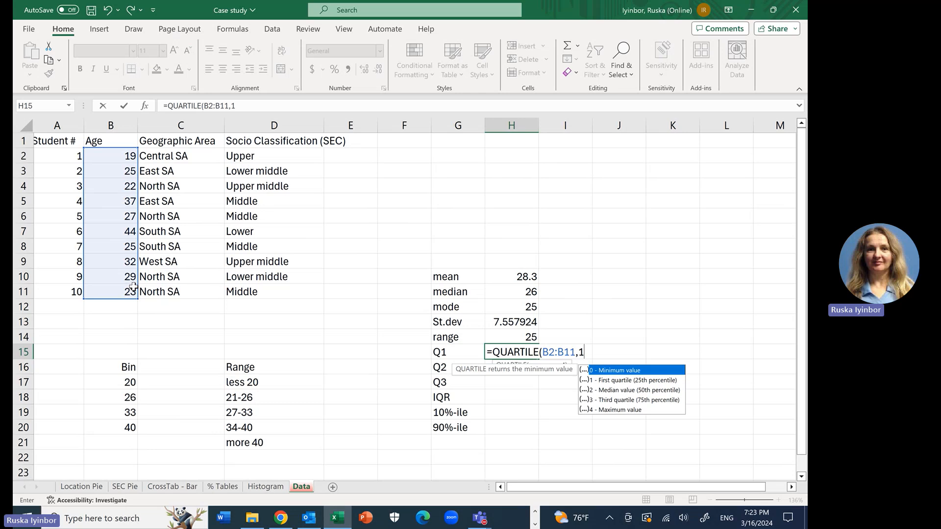
type(")")
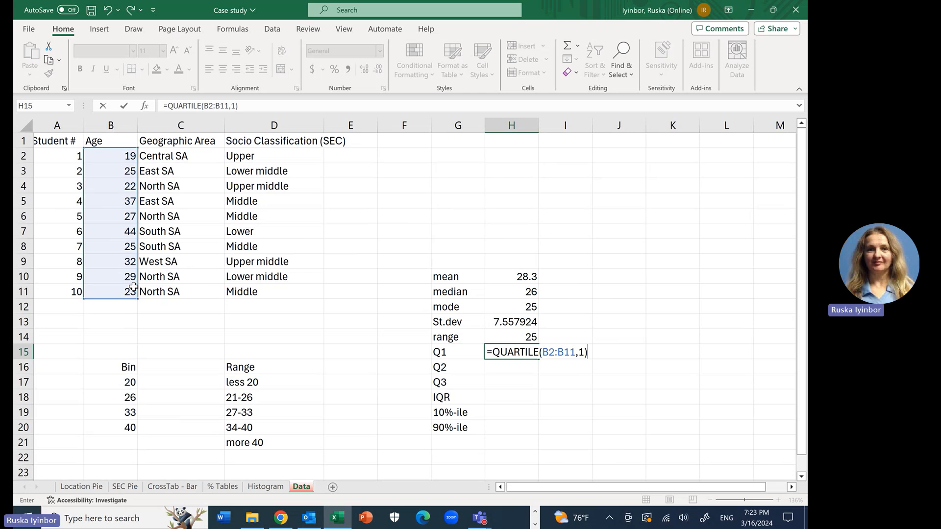
key("Return")
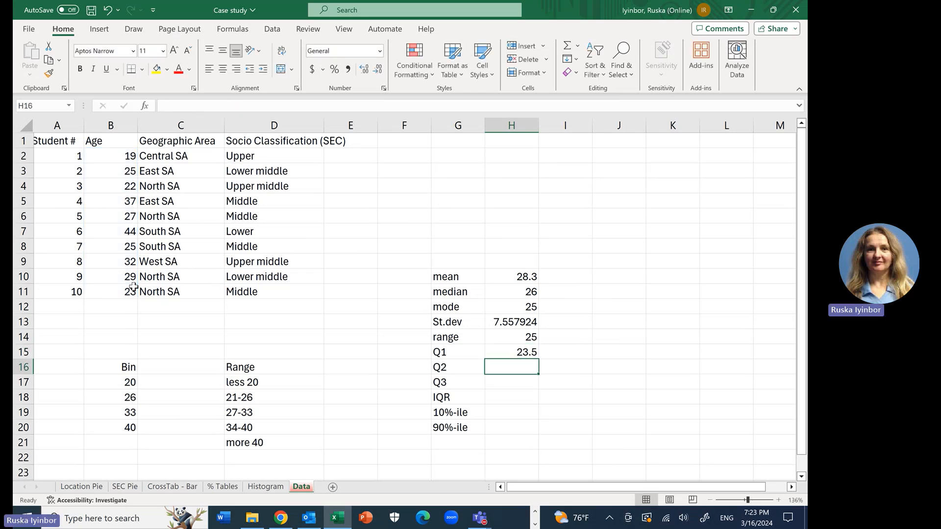
Step: Calculate the second quartile of the ages in cell H16 with the formula =QUARTILE(B2:B11,2)
type("=q")
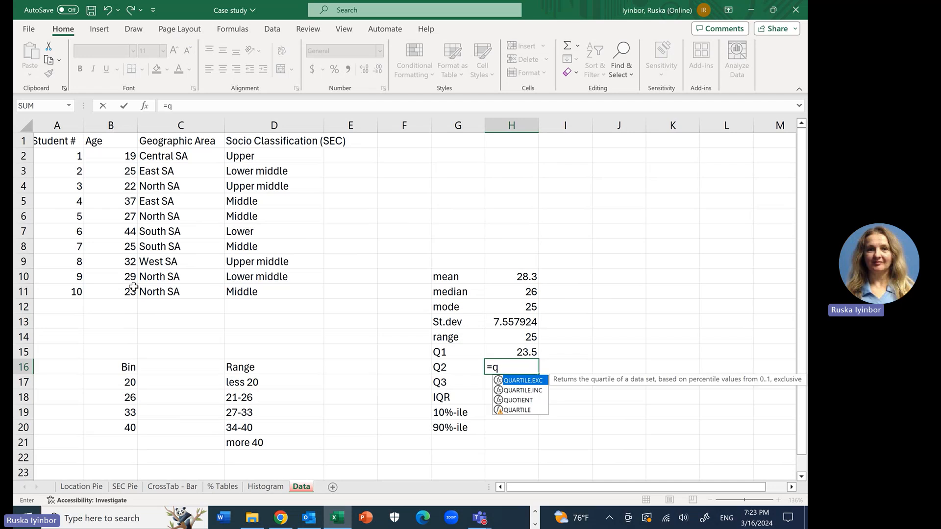
left_click(520, 410)
double_click(527, 410)
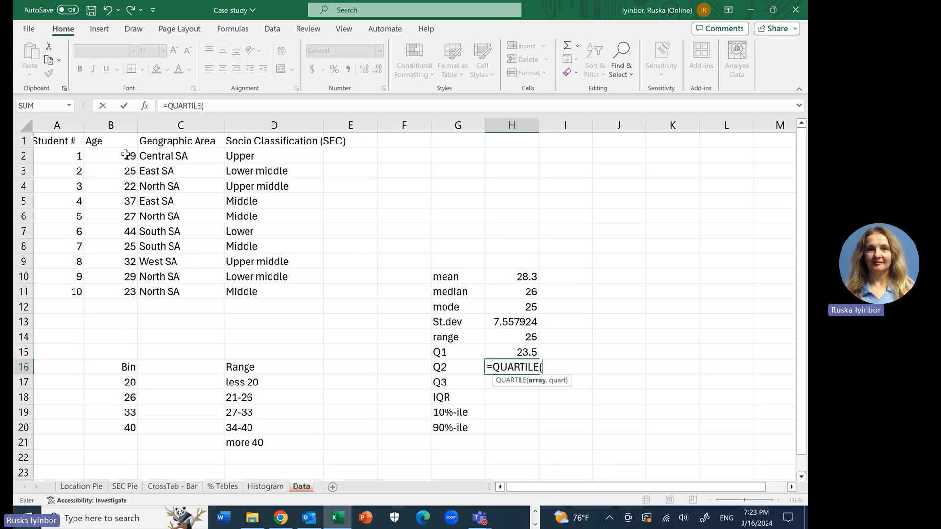
left_click_drag(126, 155, 131, 302)
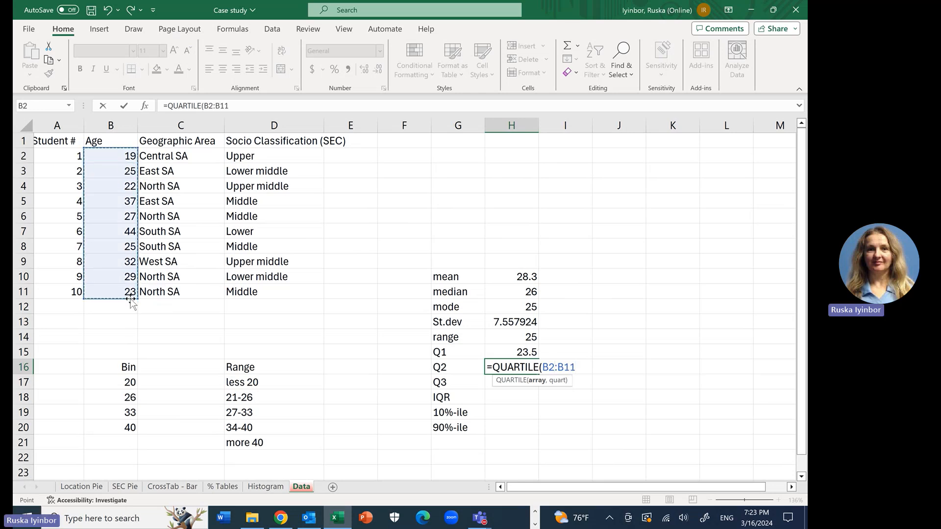
type(",2")
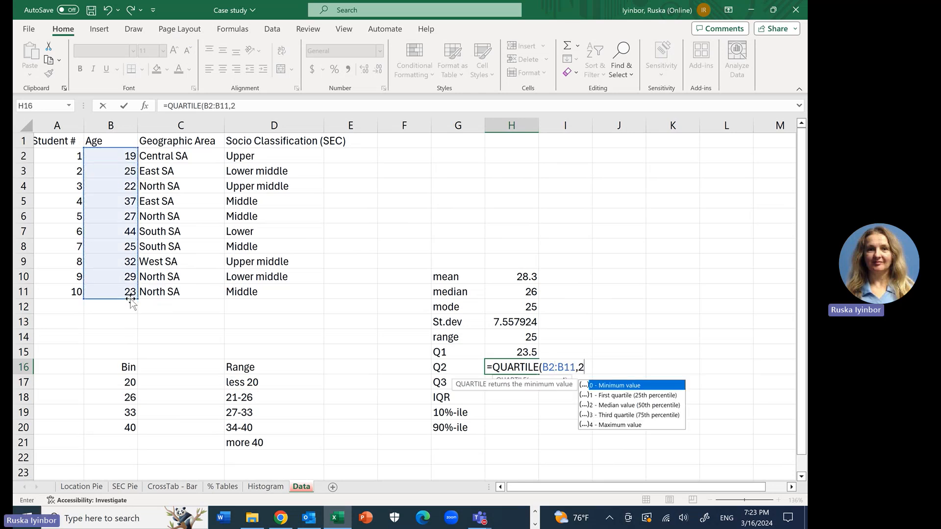
type(")")
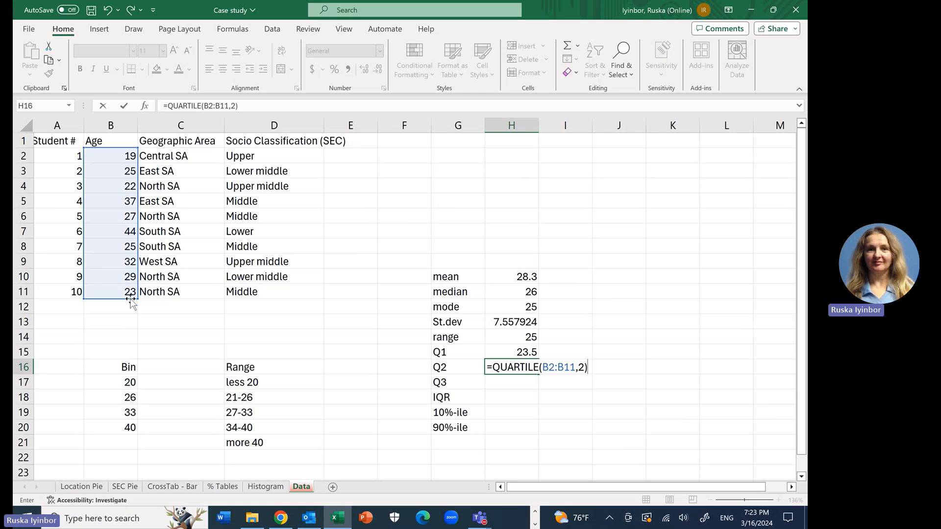
key("Return")
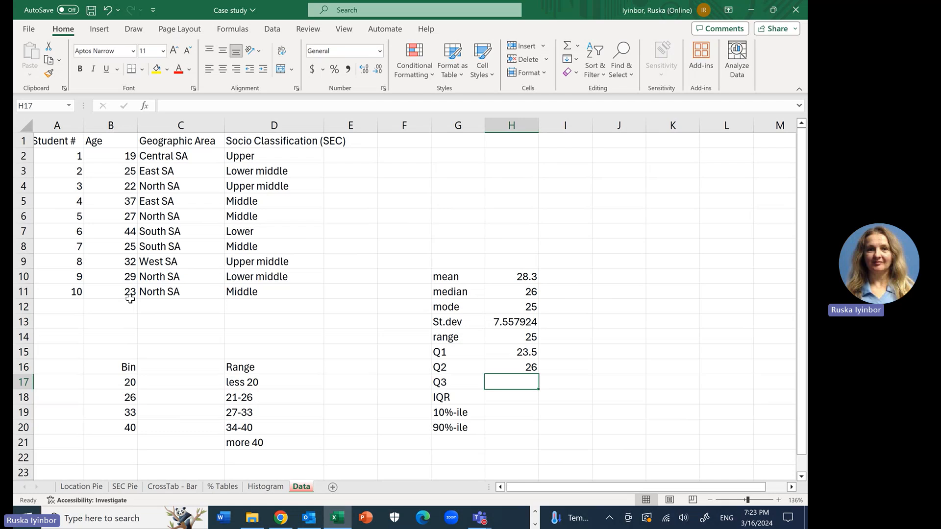
Step: Calculate the third quartile of the ages in cell H17 with the formula =QUARTILE(B2:B11,3)
type("=qu")
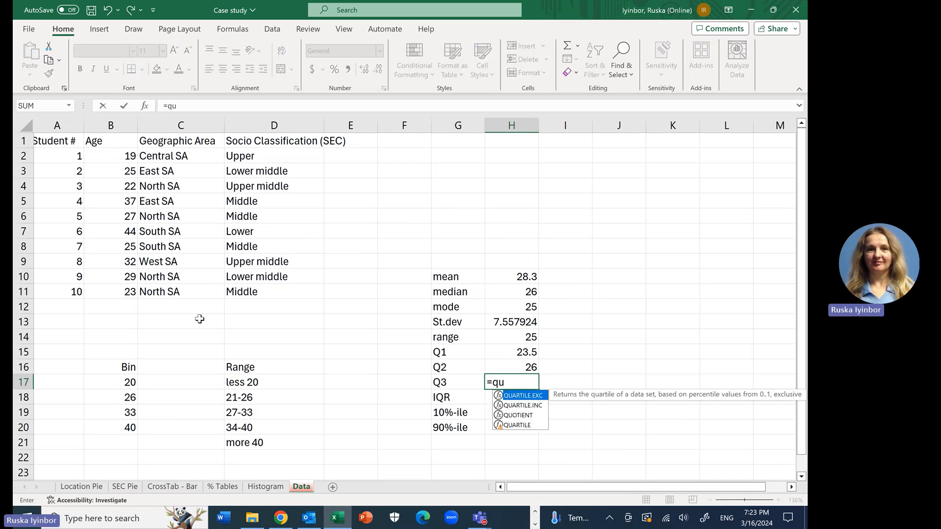
double_click(518, 426)
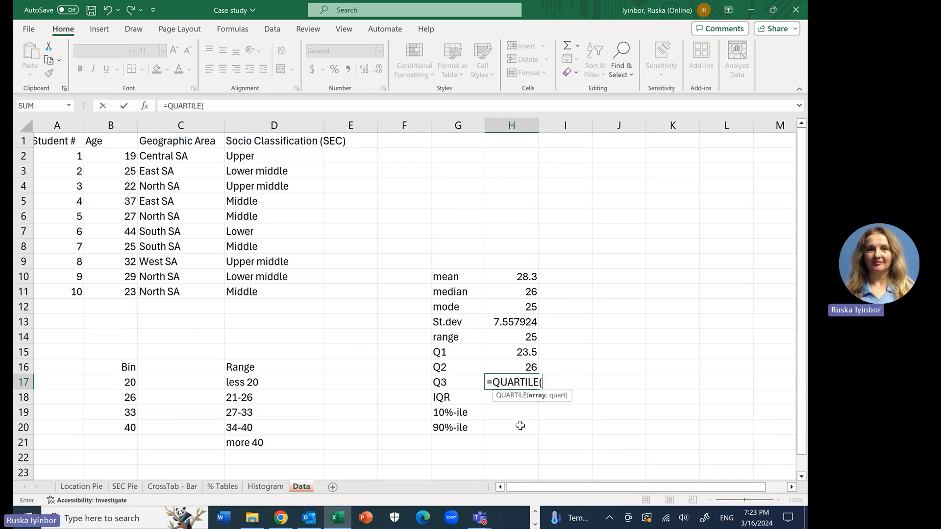
left_click(113, 157)
left_click_drag(113, 157, 129, 285)
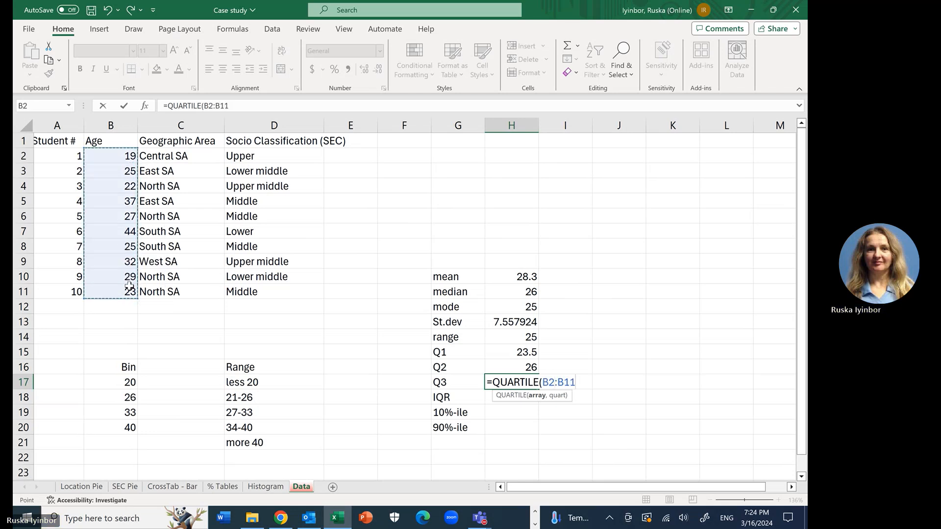
type(",3)")
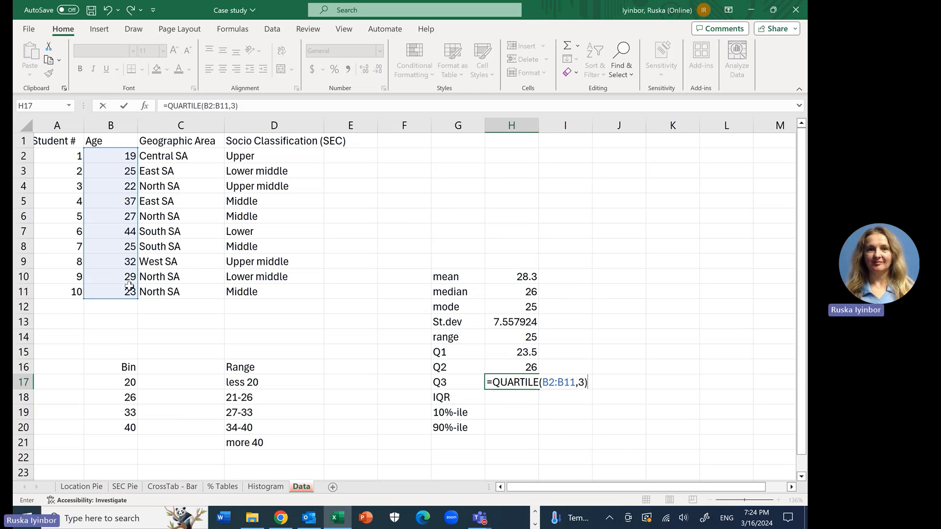
key("Return")
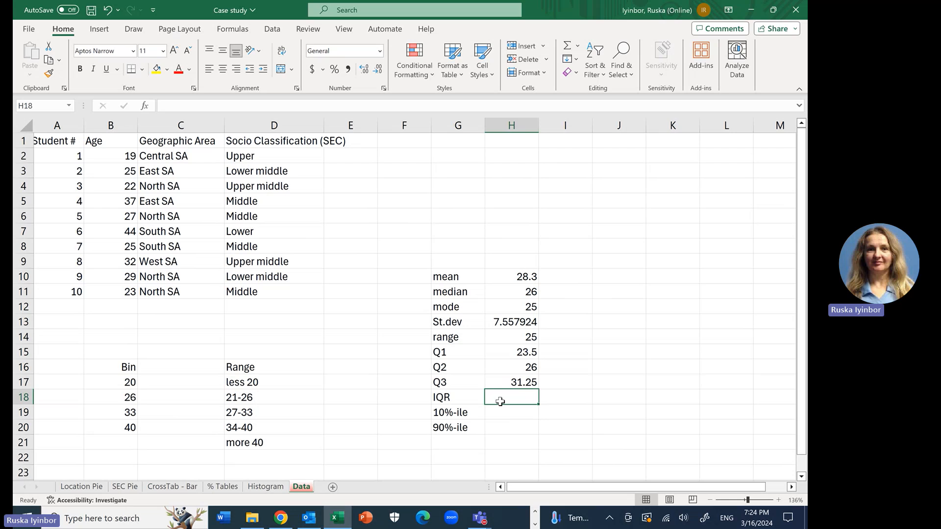
Step: Calculate the interquartile range in cell H18 by subtracting Q1 from Q3 with the formula =H17-H15
type("=")
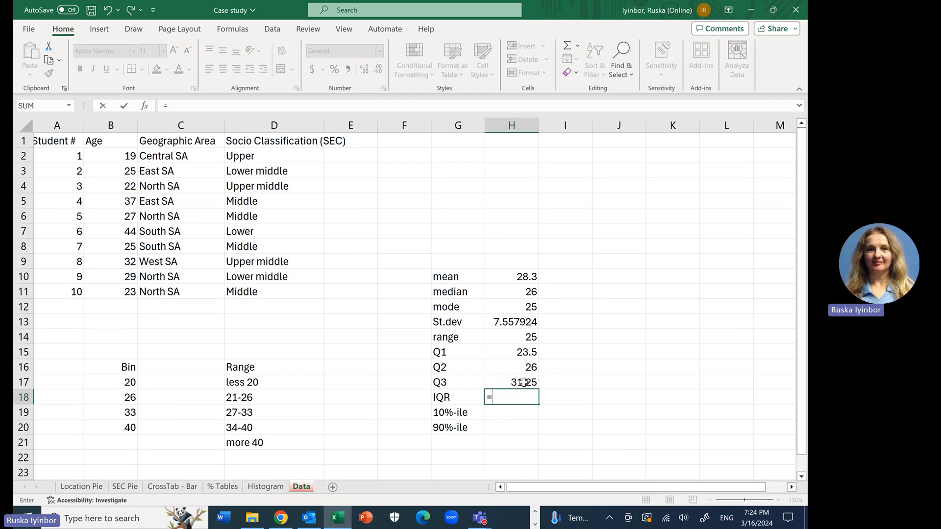
left_click(524, 382)
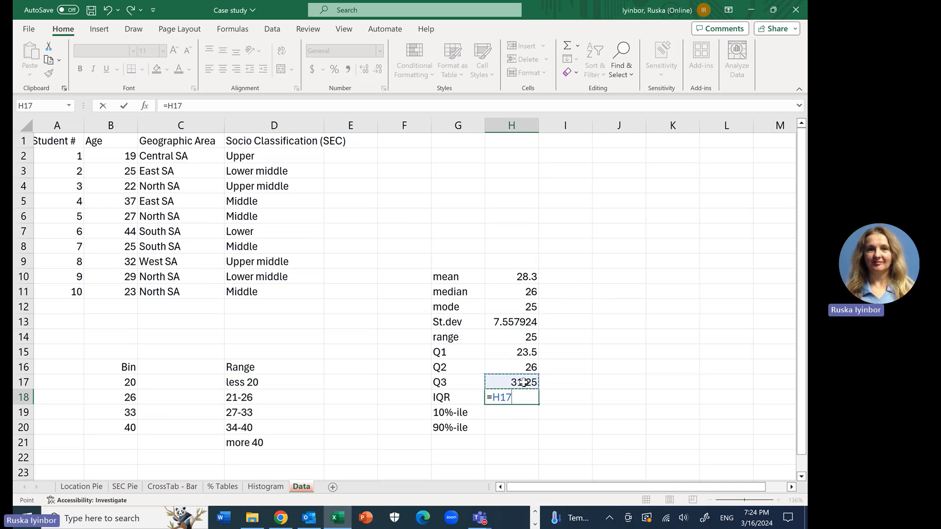
type("-")
left_click(527, 352)
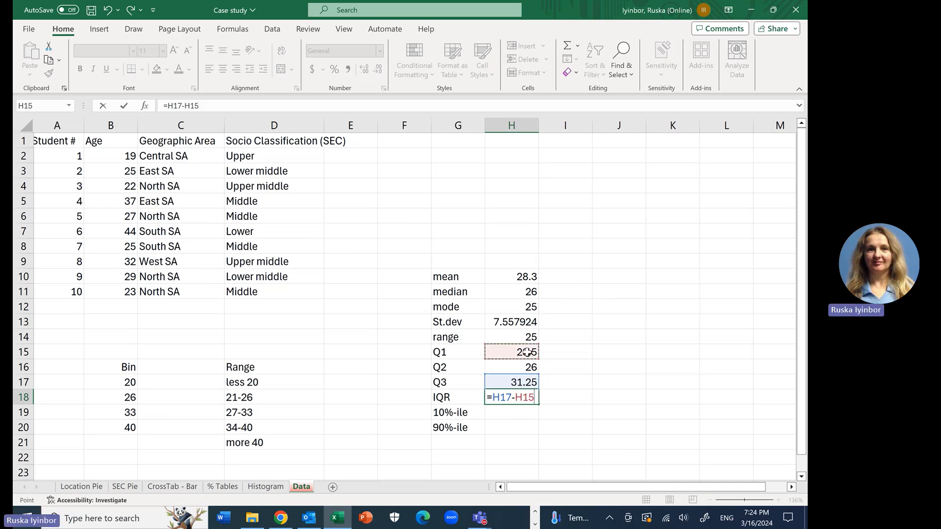
key("Return")
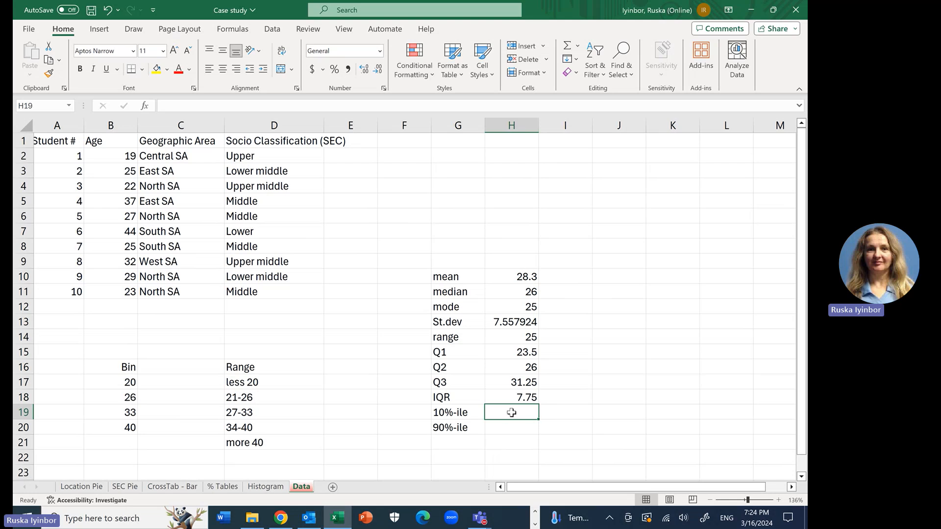
Step: Calculate the 10th percentile of the ages in cell H19 with the formula =PERCENTILE(B2:B11,0.1)
type("=")
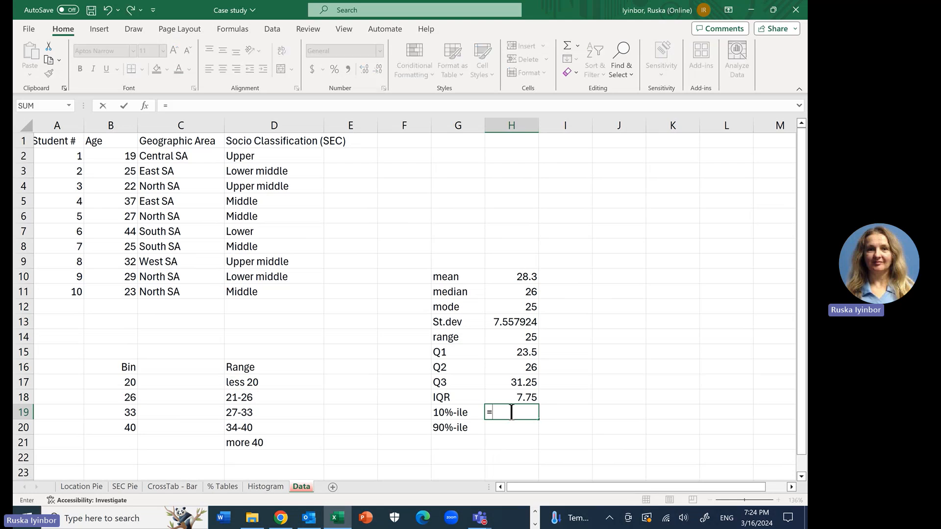
type("per")
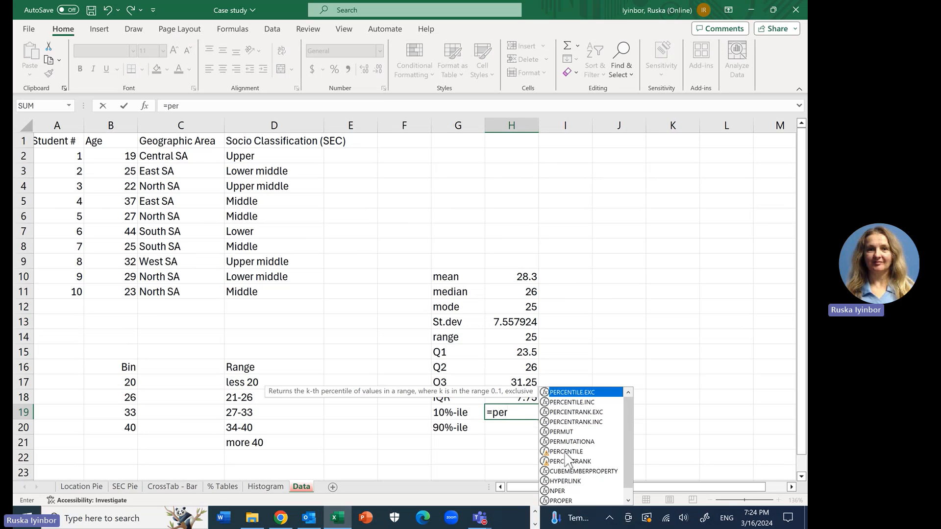
left_click(566, 453)
double_click(566, 453)
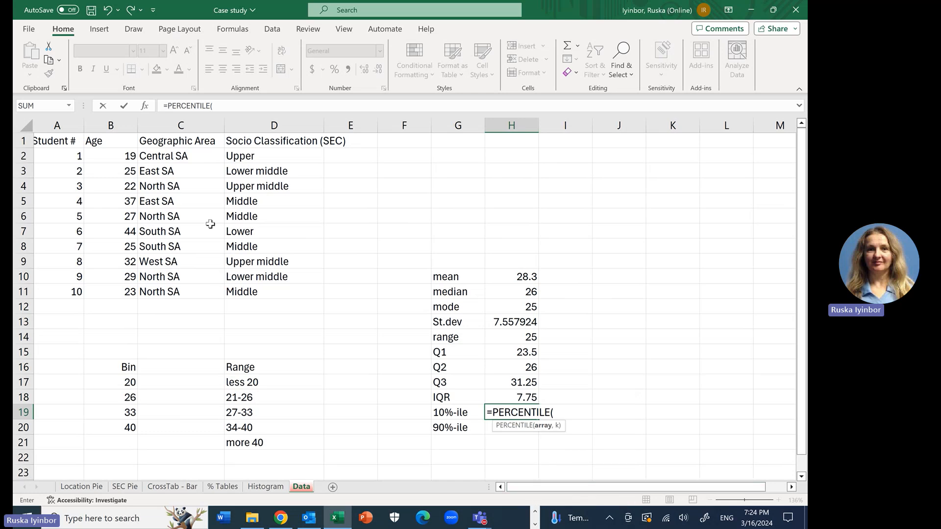
left_click_drag(129, 156, 133, 287)
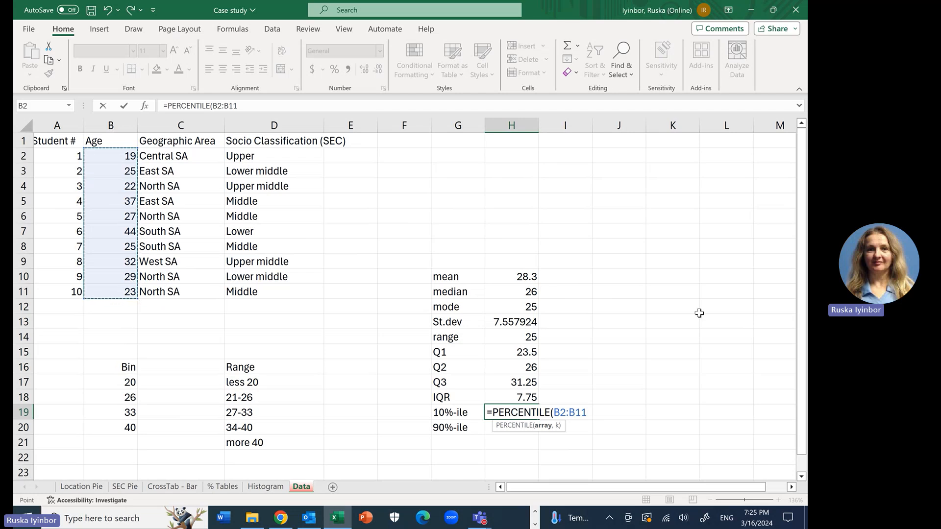
type(",0.")
type("1")
type(")")
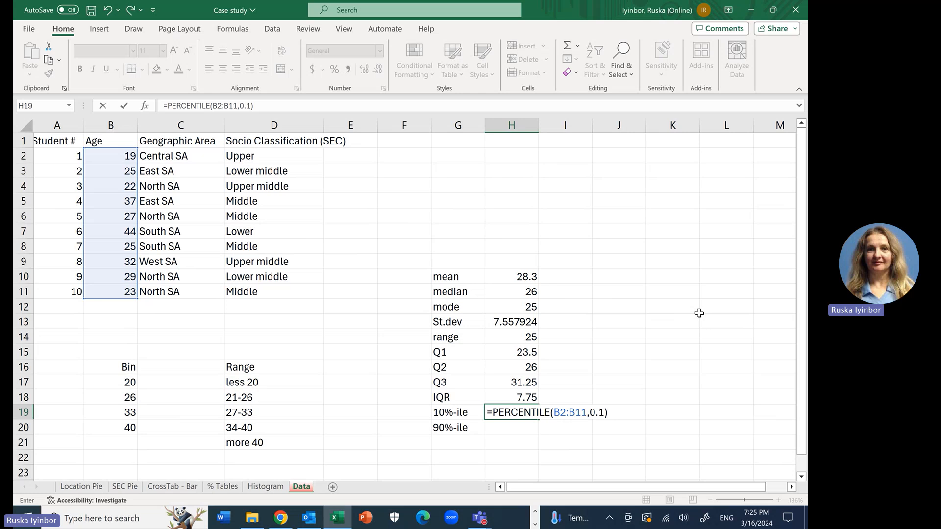
key("Return")
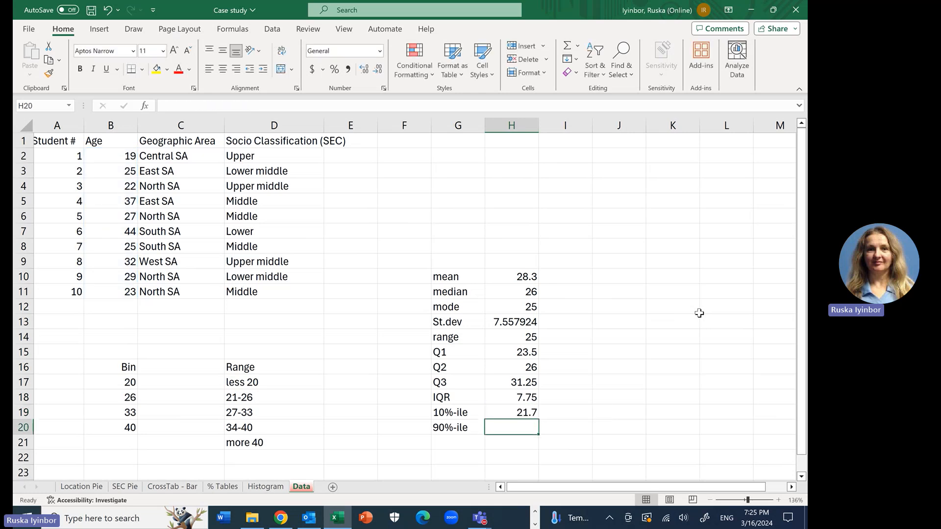
Step: Calculate the 90th percentile of the ages in cell H20 with the formula =PERCENTILE(B2:B11,0.9)
type("=")
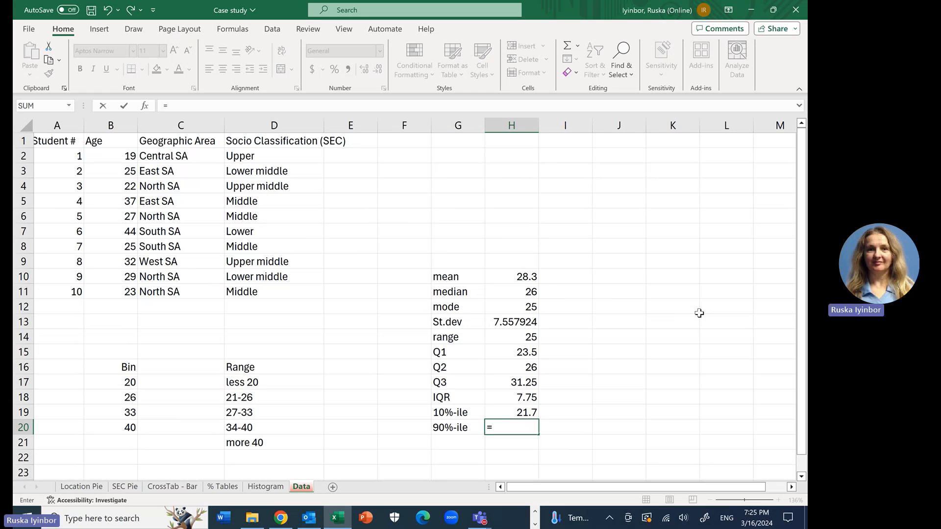
type("per")
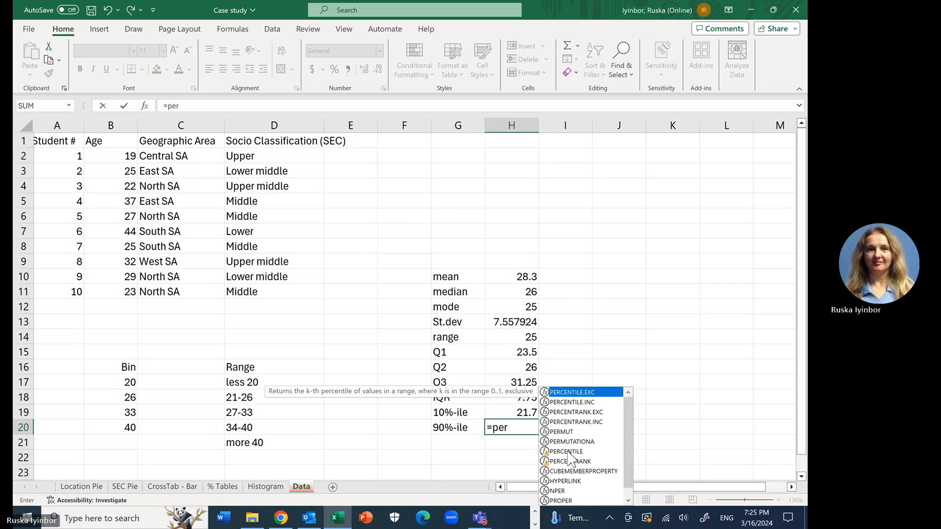
double_click(567, 452)
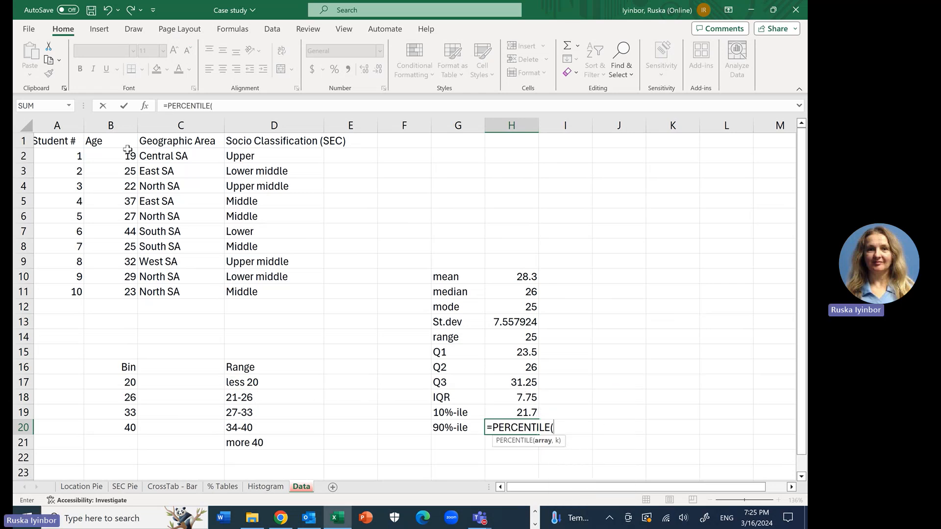
left_click_drag(129, 155, 129, 290)
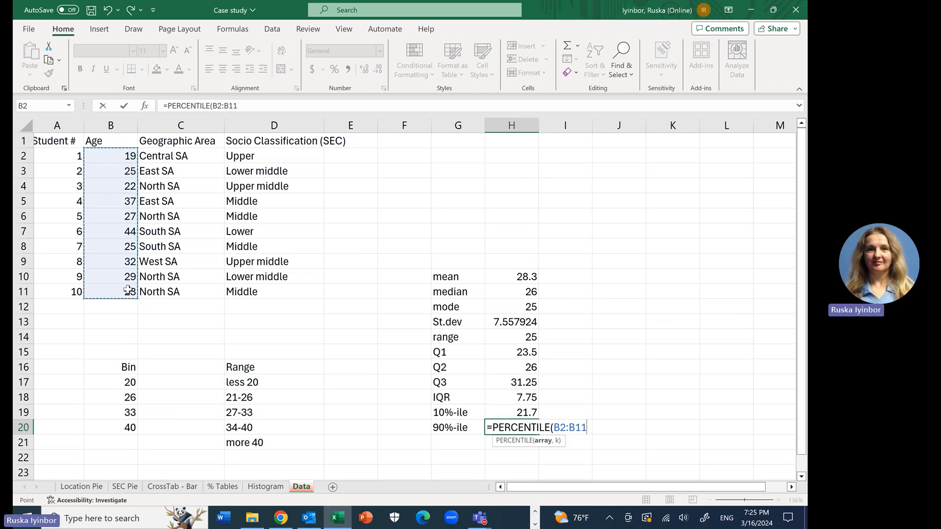
type(",0.9")
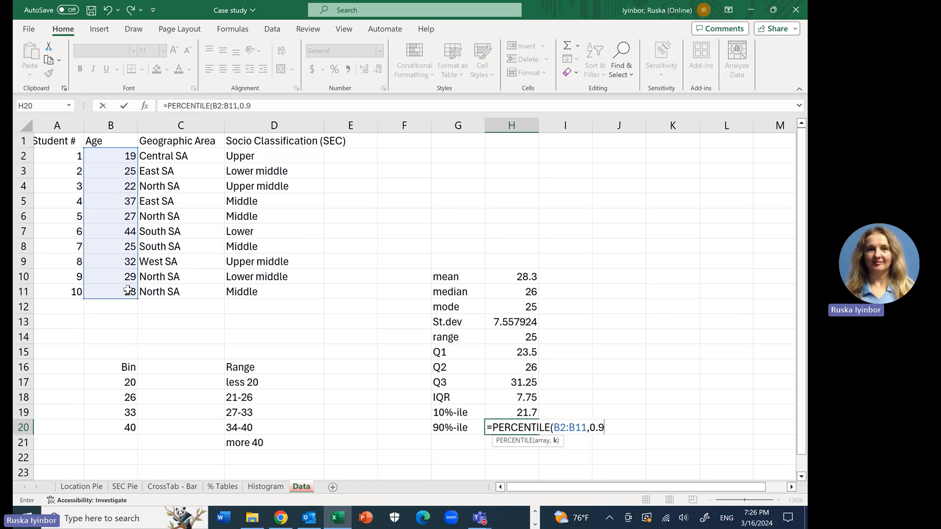
type(")")
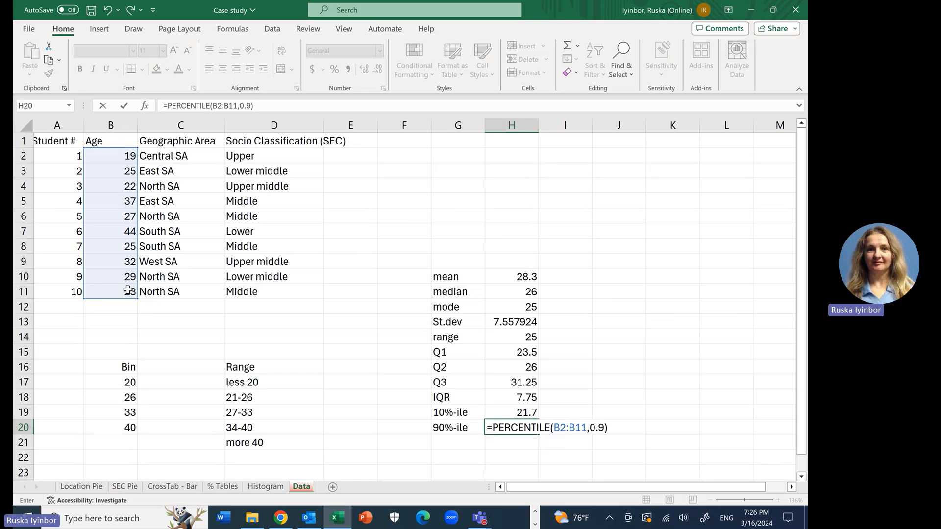
key("Return")
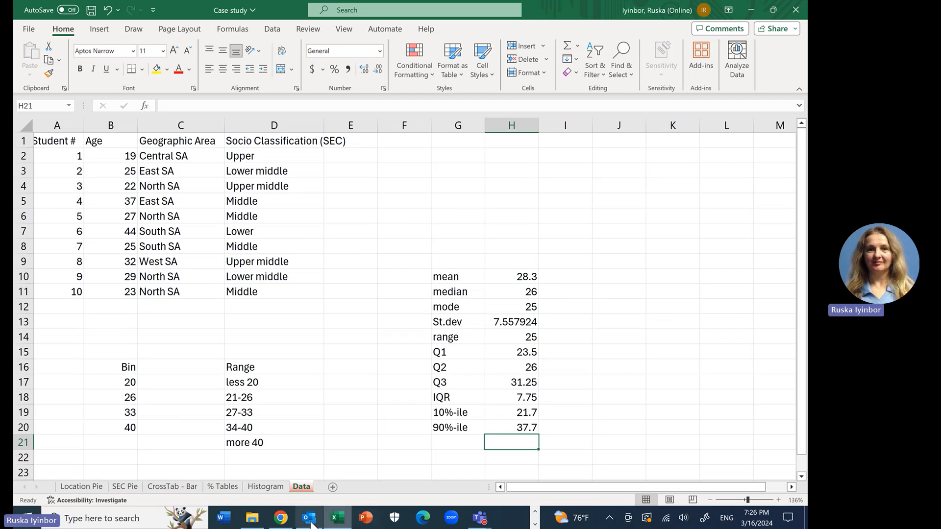
Step: Check the case study's Table 6 in Chrome, then shrink the Excel window so the table's formulas and values stay visible beside it
left_click(281, 518)
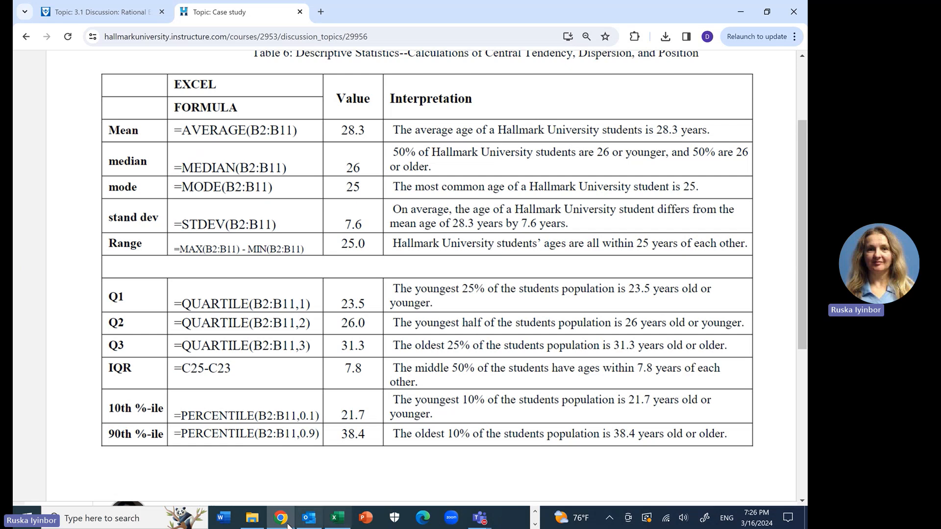
left_click(342, 521)
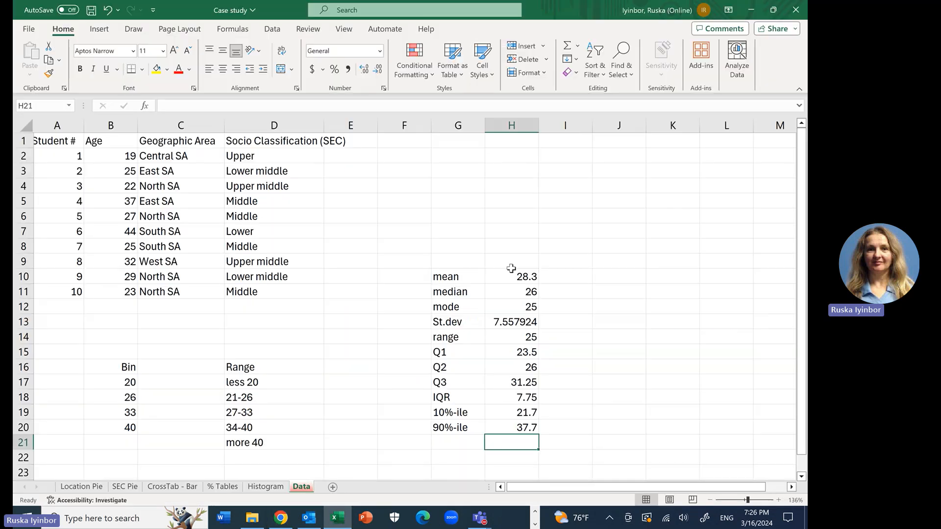
left_click(773, 10)
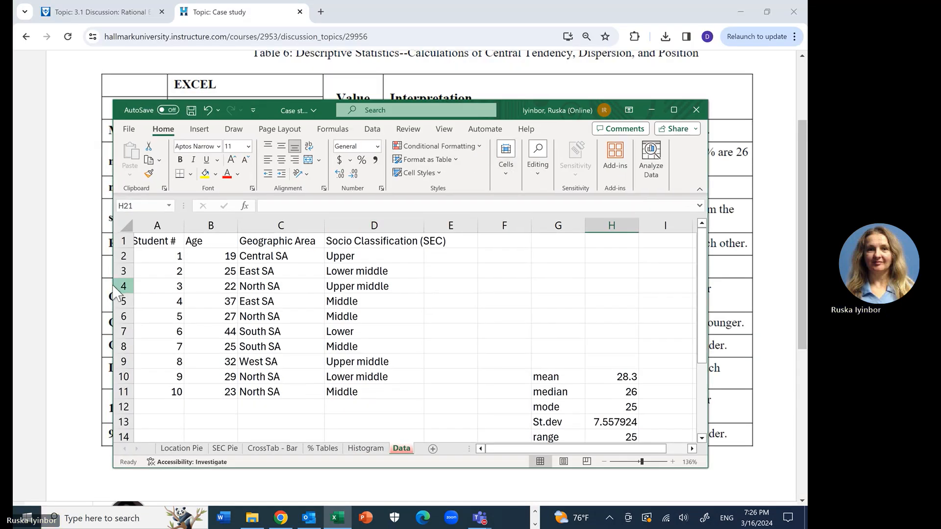
left_click_drag(114, 293, 392, 280)
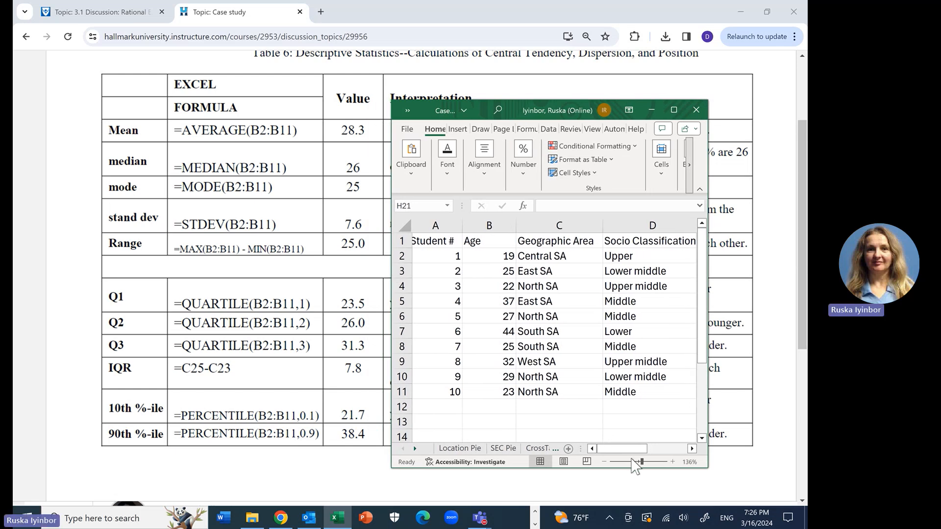
Step: Compare the calculated statistics in G10:H20, including the standard deviation in H13, with the values in the case study's Table 6
left_click_drag(631, 449, 690, 445)
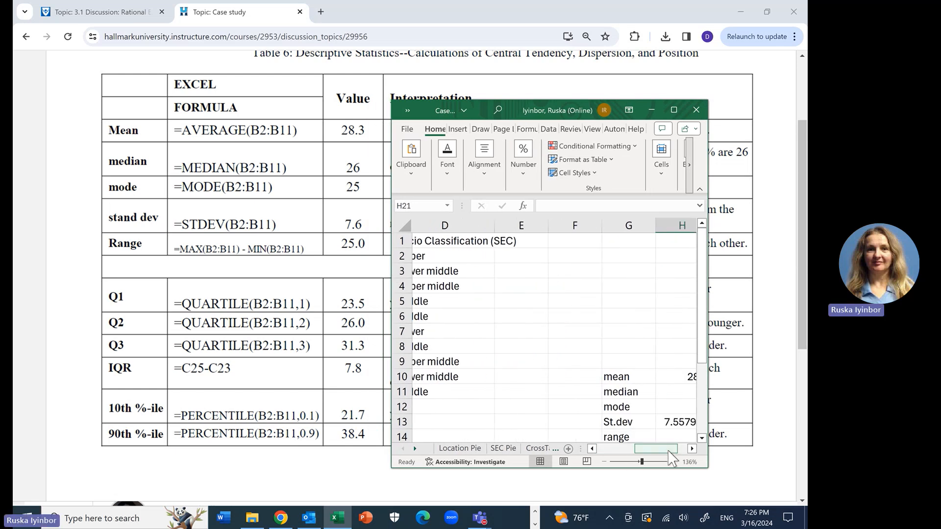
left_click_drag(706, 351, 706, 382)
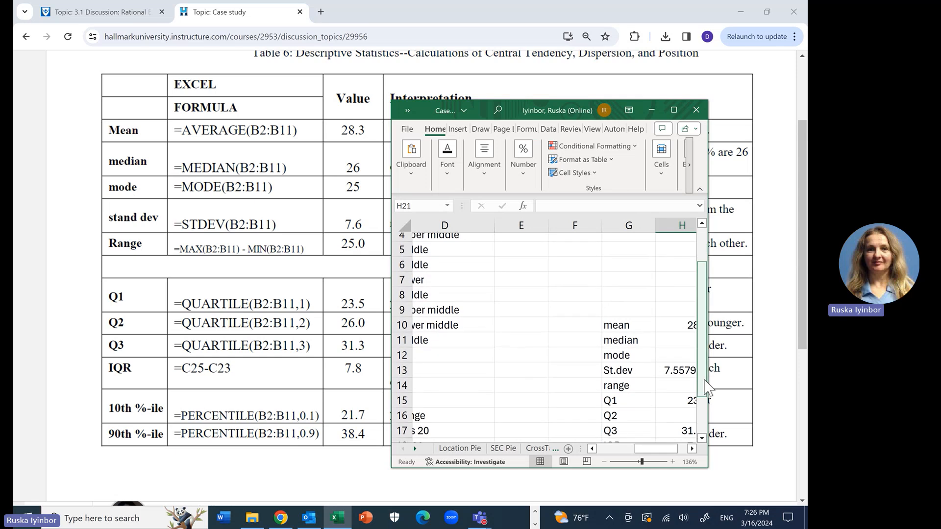
left_click(691, 448)
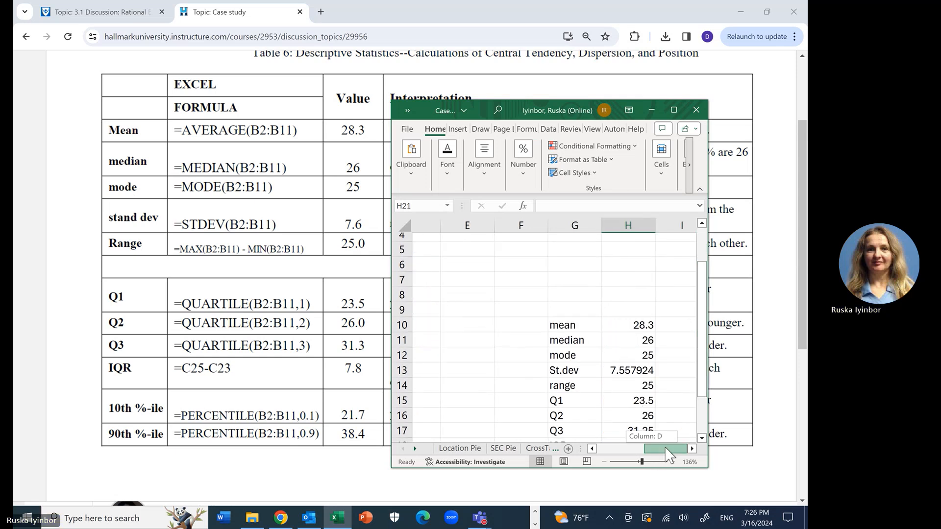
mouse_move(699, 378)
left_mouse_down()
mouse_move(708, 403)
mouse_move(707, 394)
left_mouse_up()
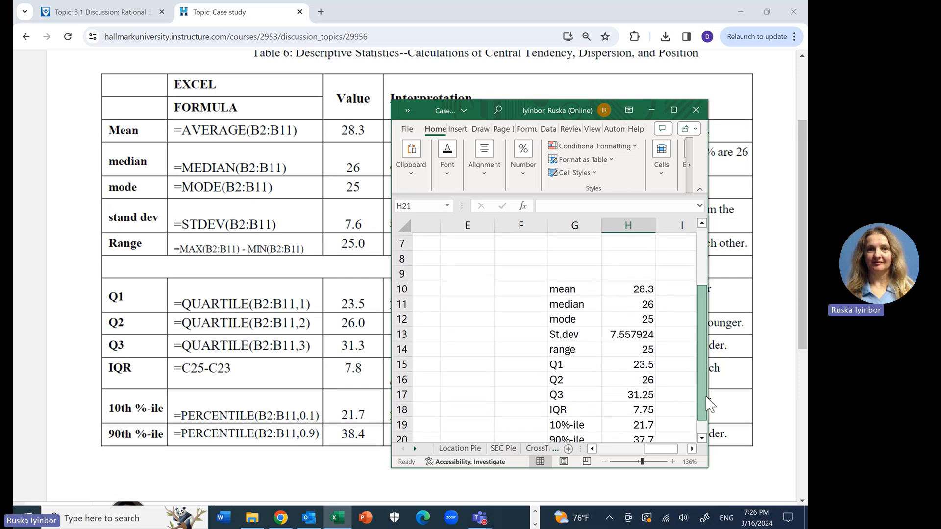
left_click(613, 334)
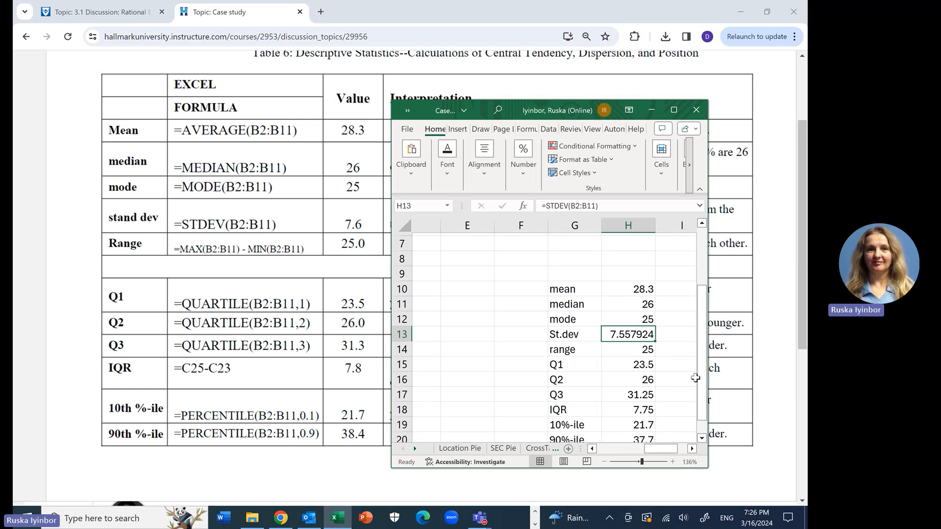
left_click_drag(701, 387, 706, 405)
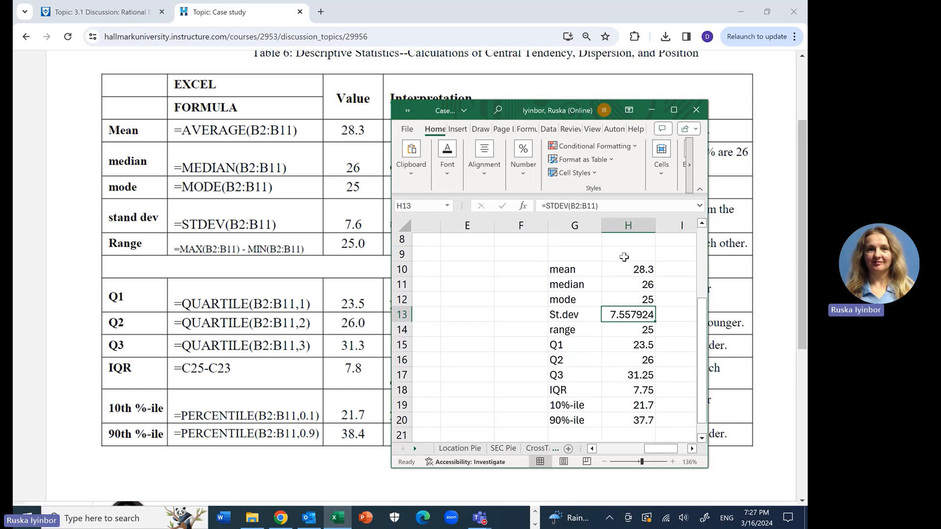
Step: Maximize the workbook window and adjust the zoom to view the student data and the statistics together
left_click(674, 110)
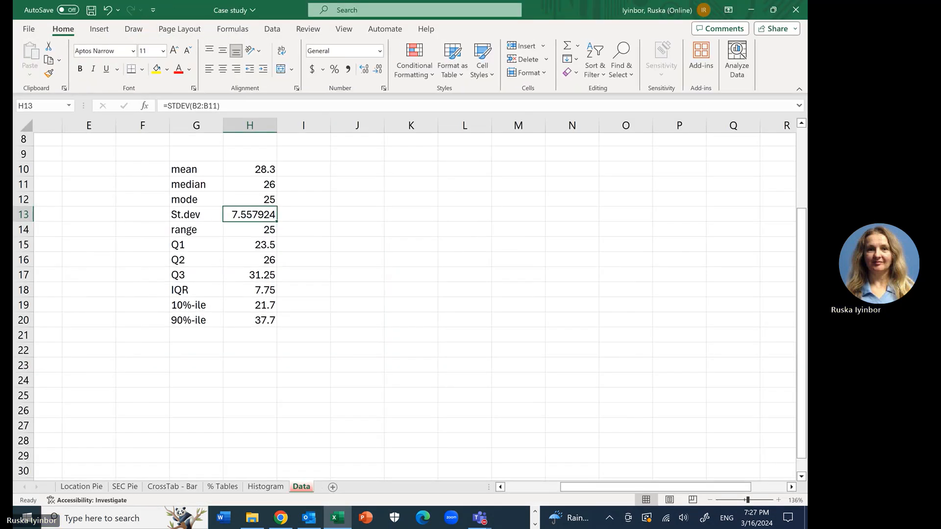
scroll(405, 300, "down", 4)
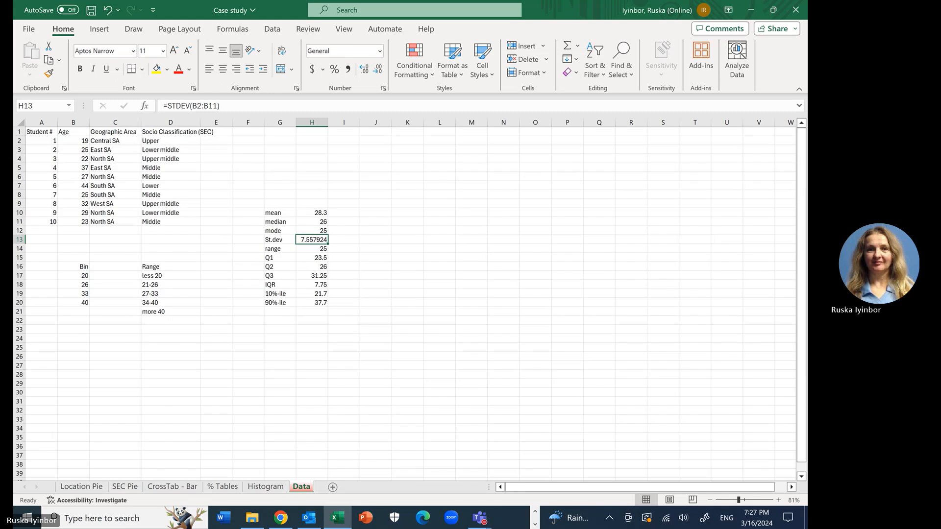
scroll(404, 300, "up", 3)
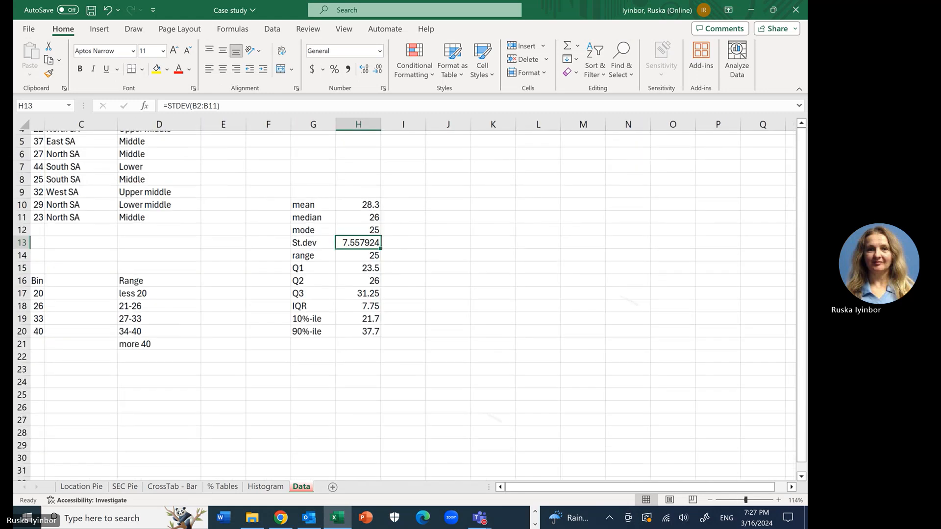
Step: Clear the 90th percentile formula from cell H20
scroll(405, 300, "down", 1)
left_click(431, 366)
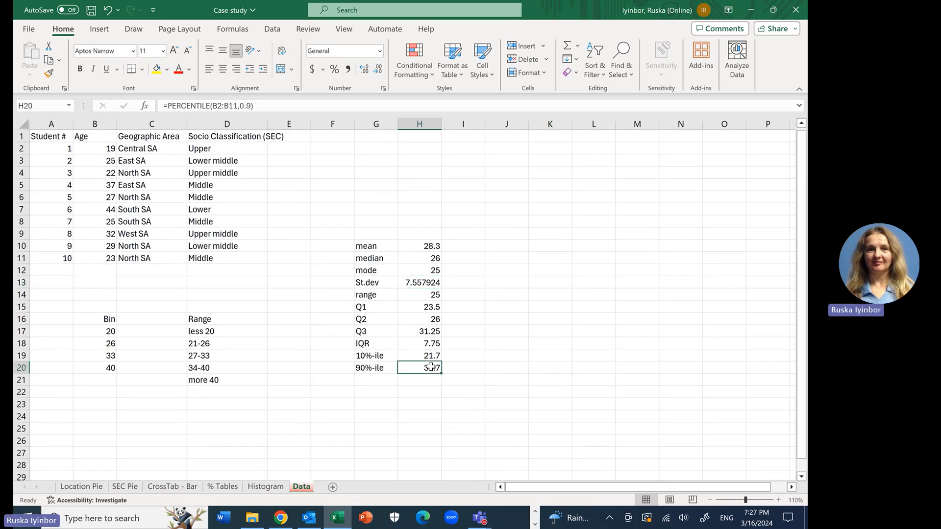
left_click(268, 104)
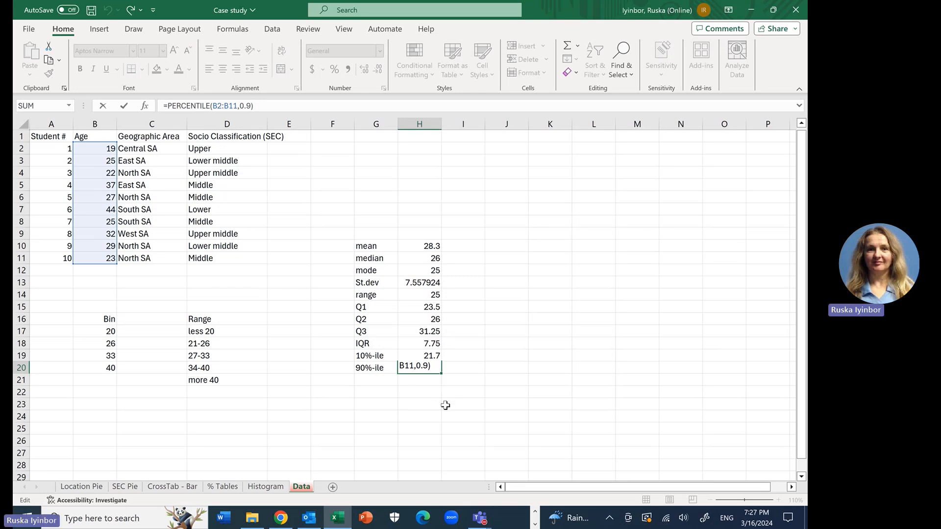
key("BackSpace")
key("BackSpace")
key("BackSpace")
key("BackSpace")
key("BackSpace")
key("BackSpace")
key("BackSpace")
key("BackSpace")
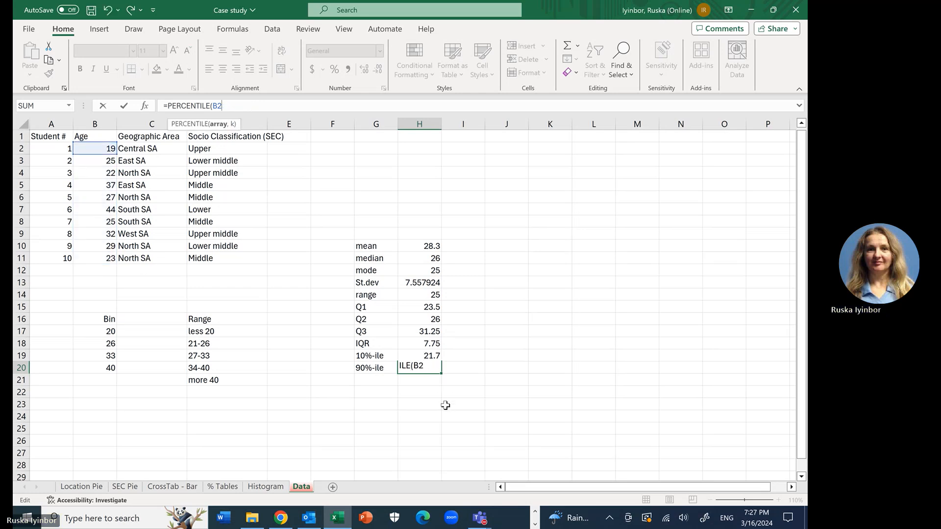
key("BackSpace")
key("BackSpace")
key("BackSpace")
key("BackSpace")
key("BackSpace")
key("BackSpace")
key("BackSpace")
key("BackSpace")
key("BackSpace")
key("BackSpace")
key("BackSpace")
key("BackSpace")
key("BackSpace")
key("BackSpace")
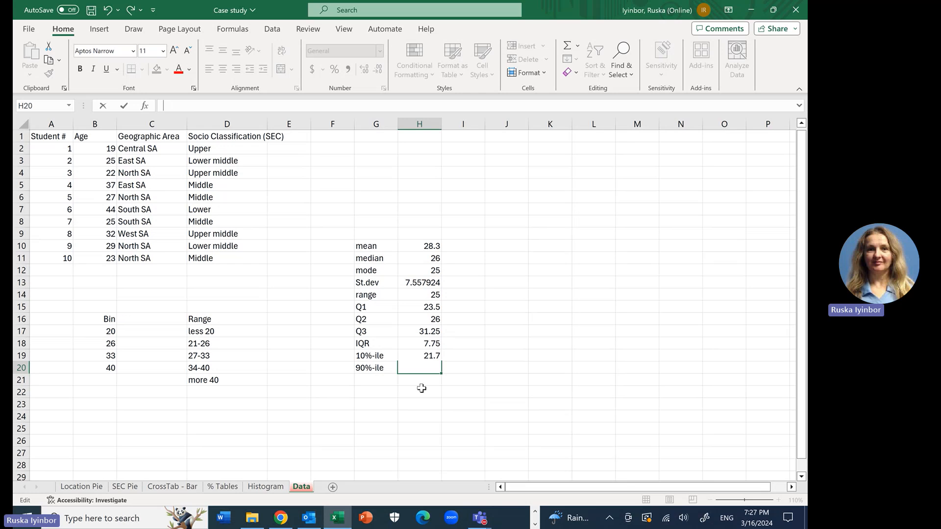
left_click(421, 390)
left_click(421, 366)
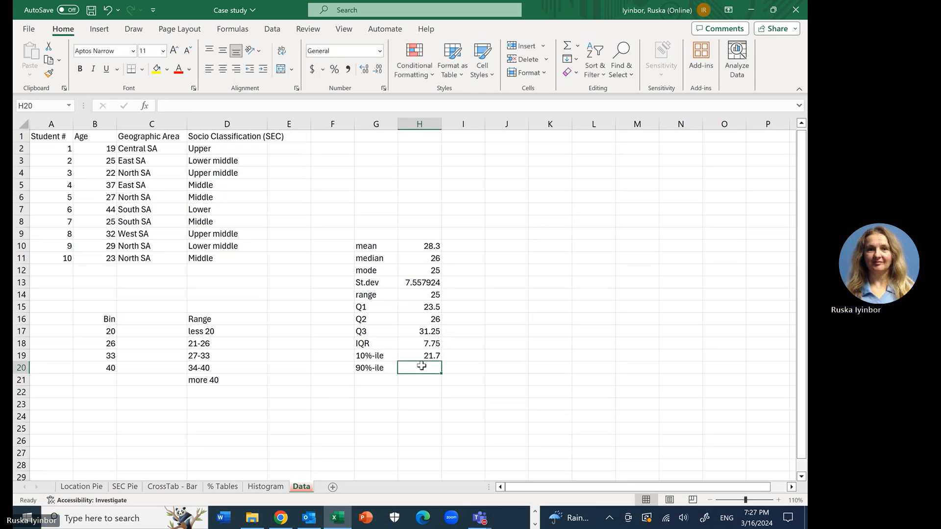
Step: Calculate the 90th percentile of the ages again in cell H20 with =PERCENTILE(B2:B11,0.9)
type("=")
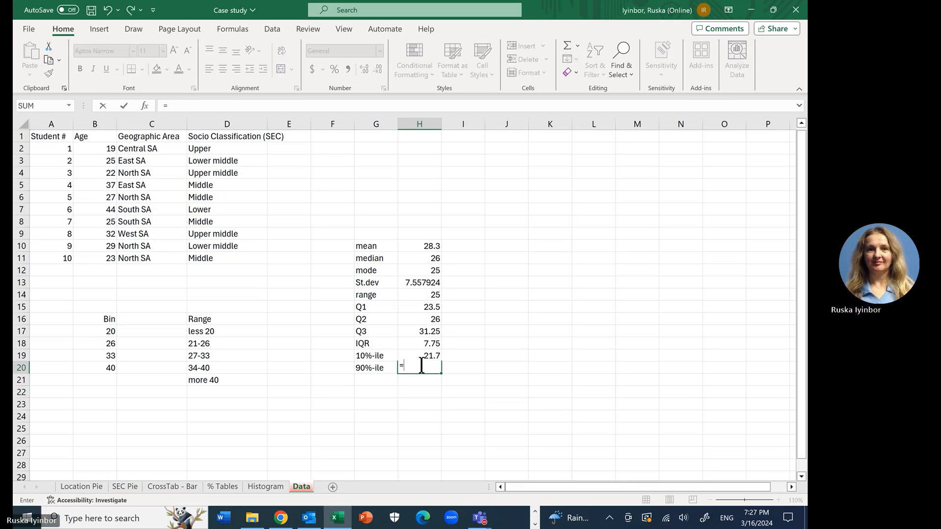
type("perc")
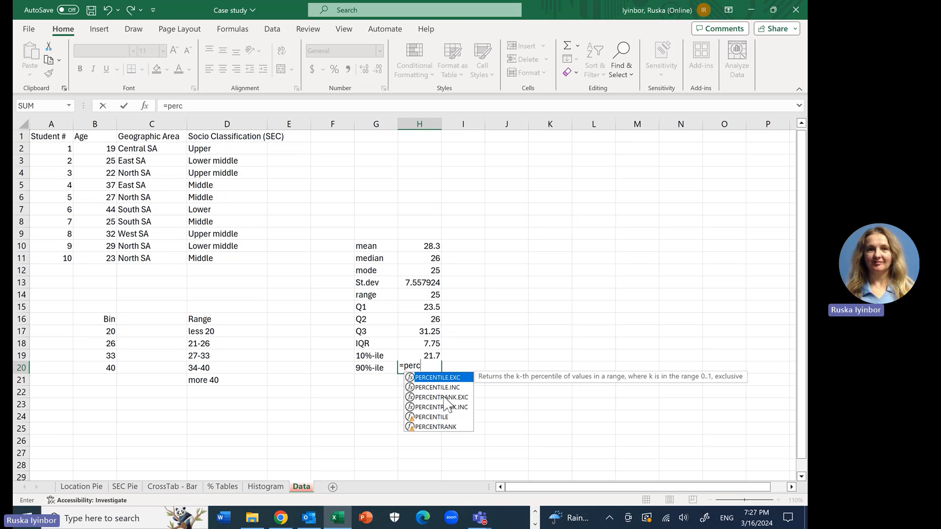
left_click(436, 418)
double_click(437, 418)
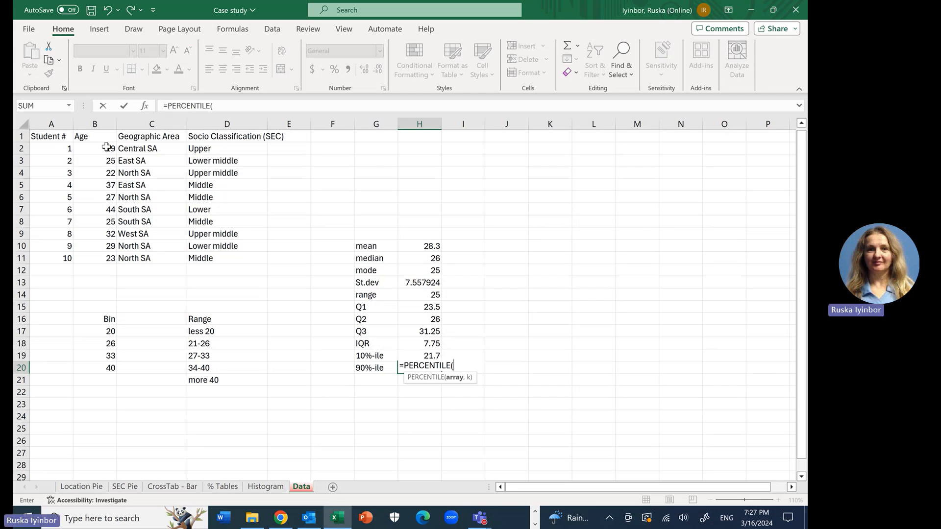
left_click_drag(107, 147, 106, 254)
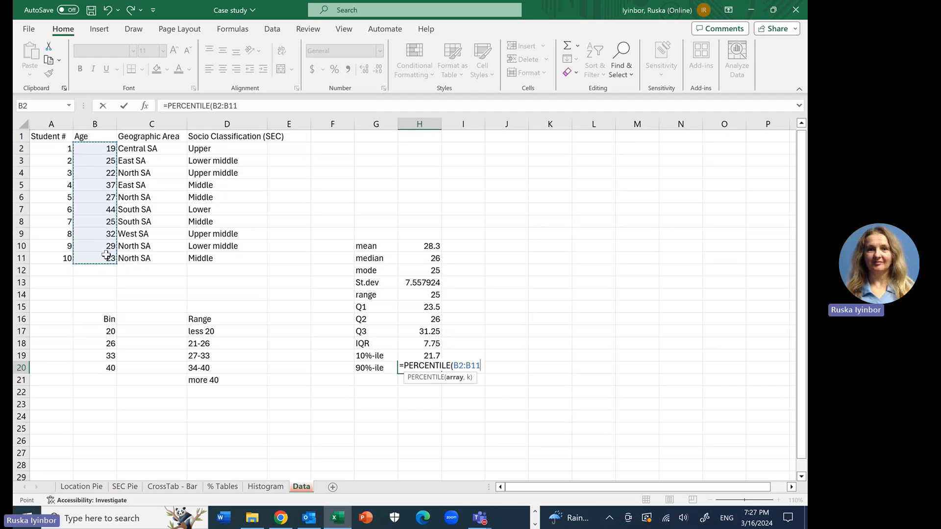
type(",0")
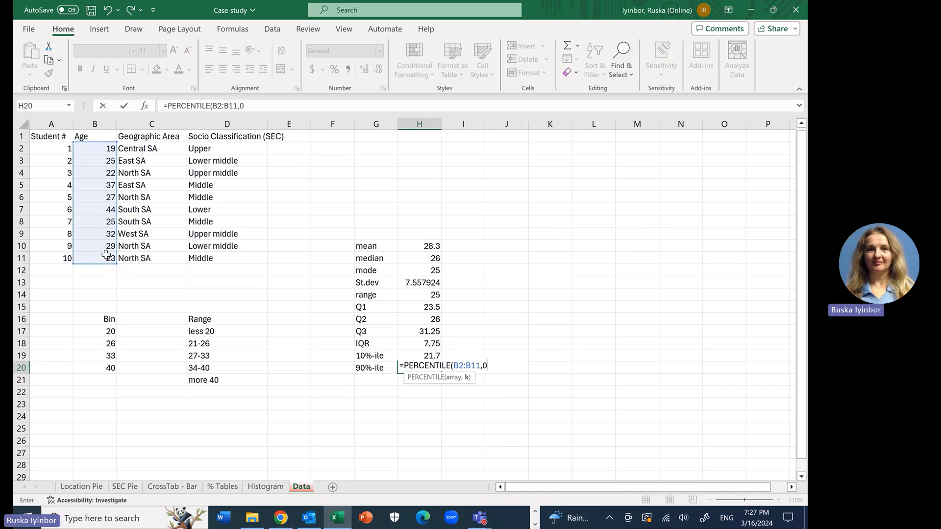
type(".9)")
key("Return")
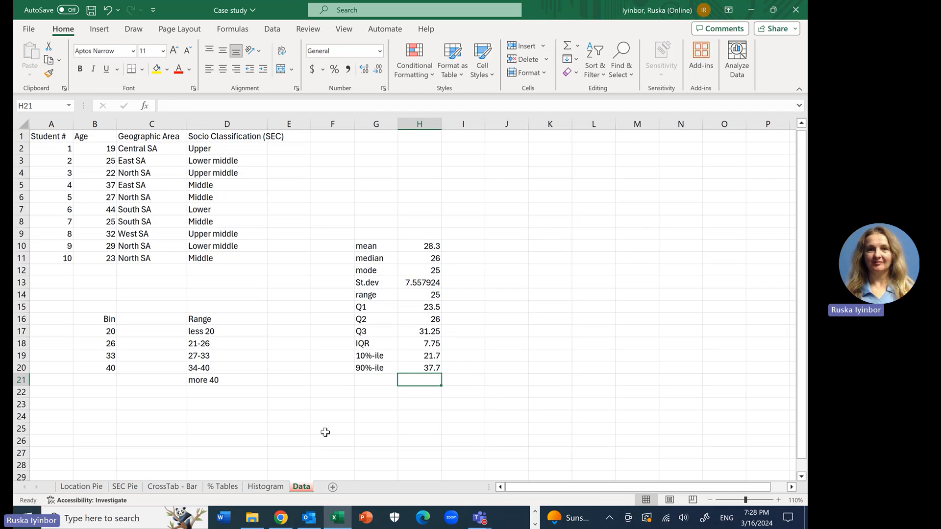
left_click(512, 425)
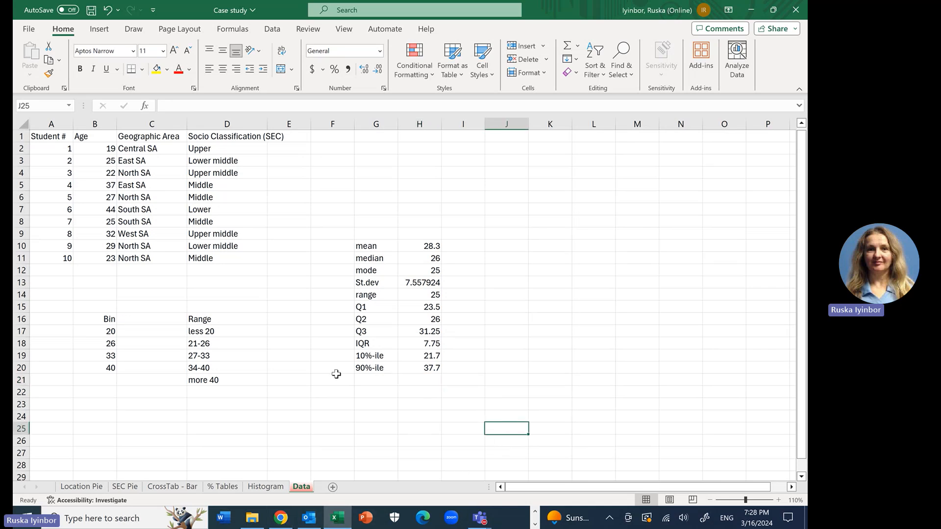
Step: Switch to the case study in Chrome, go back to its first page and close the PDF preview
mouse_move(287, 521)
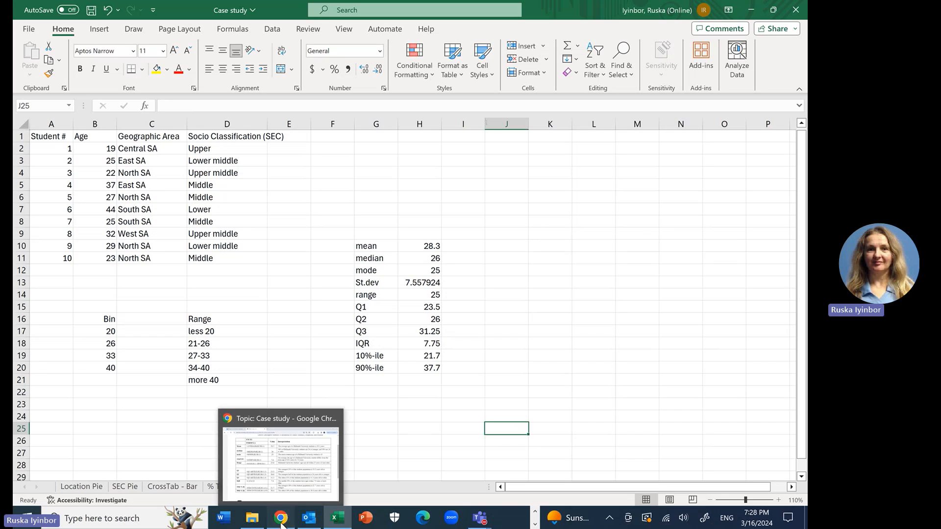
left_click(281, 519)
scroll(421, 274, "up", 15)
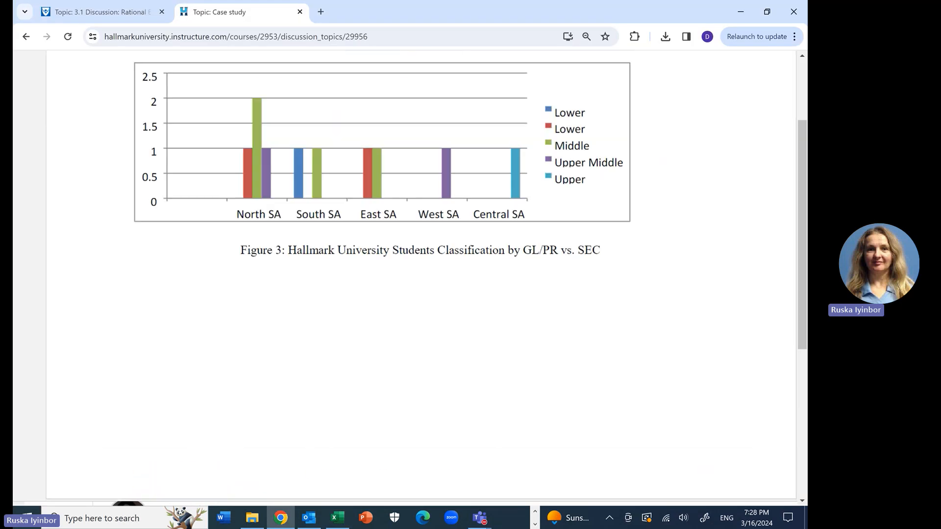
scroll(421, 274, "up", 15)
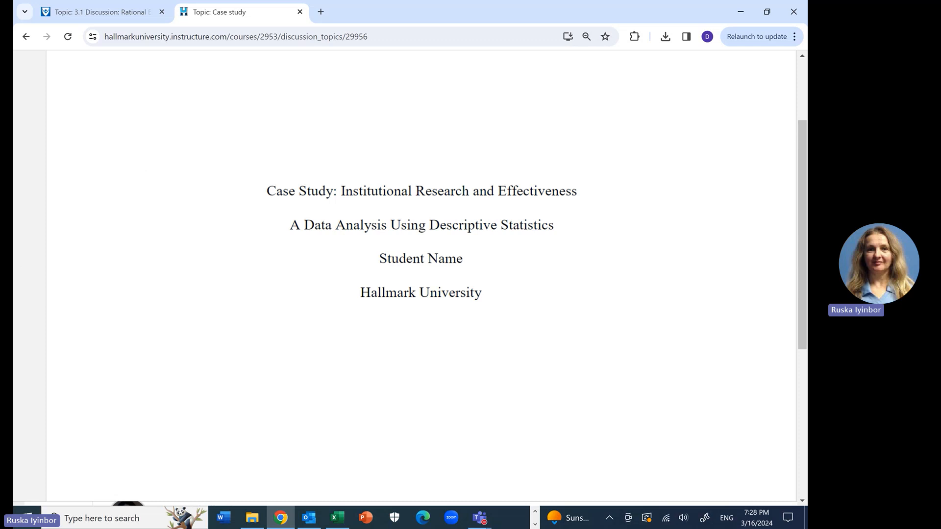
scroll(422, 275, "up", 5)
scroll(421, 274, "down", 5)
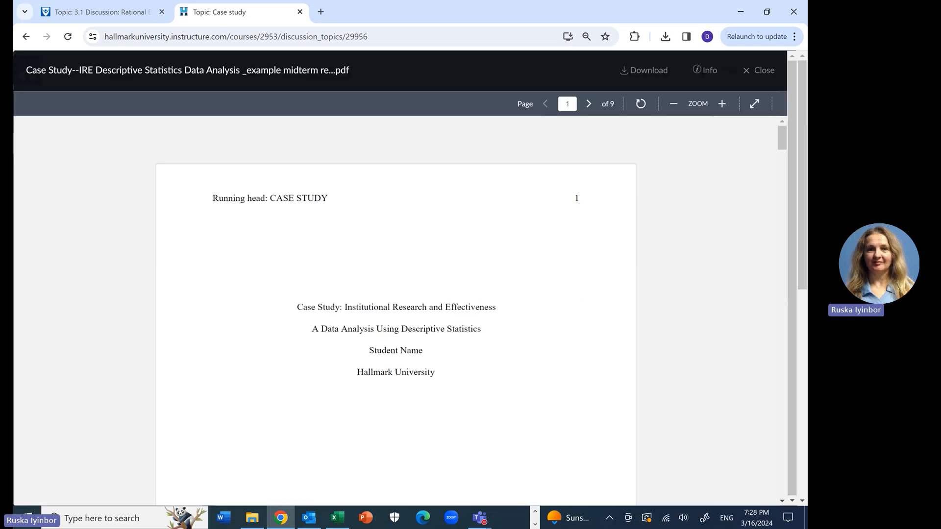
left_click(759, 71)
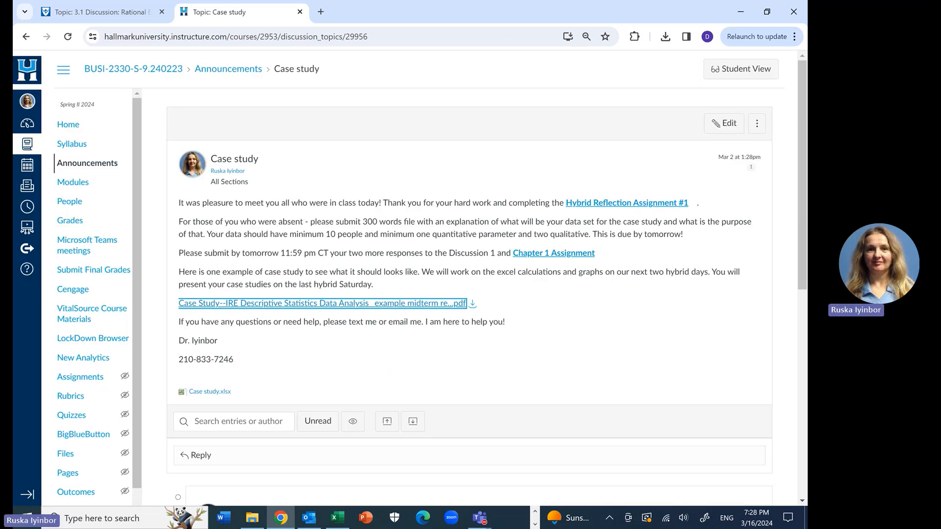
Step: Open Hybrid Reflection Assignment #2 under Hybrid Session 2 in the course modules to read its instructions
left_click(73, 182)
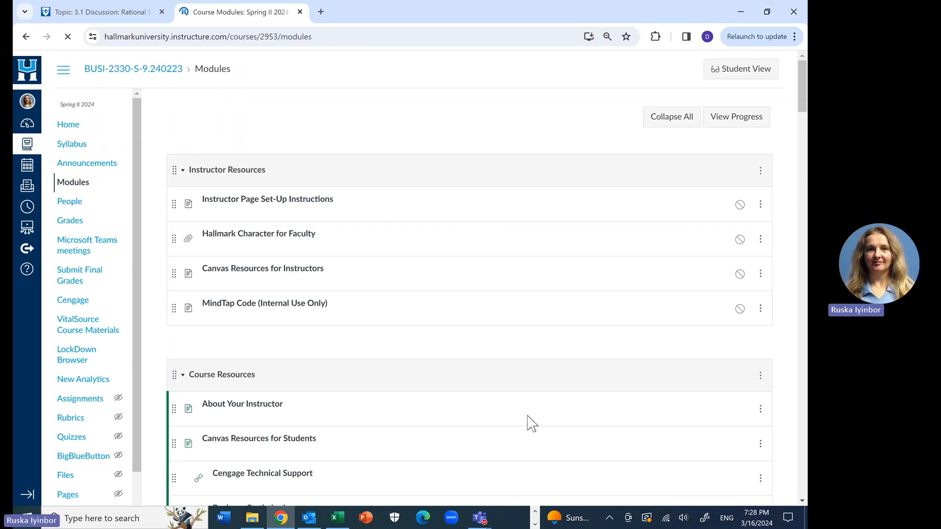
scroll(529, 421, "down", 14)
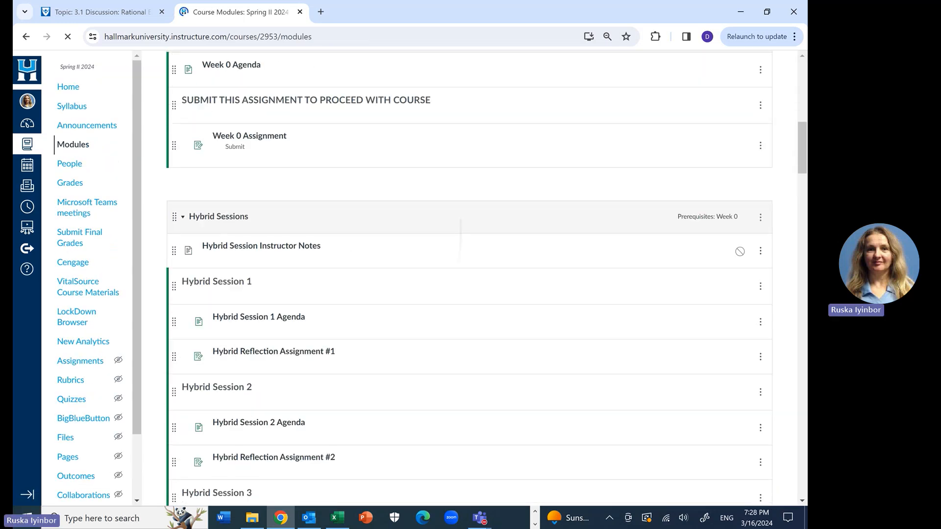
scroll(461, 241, "down", 5)
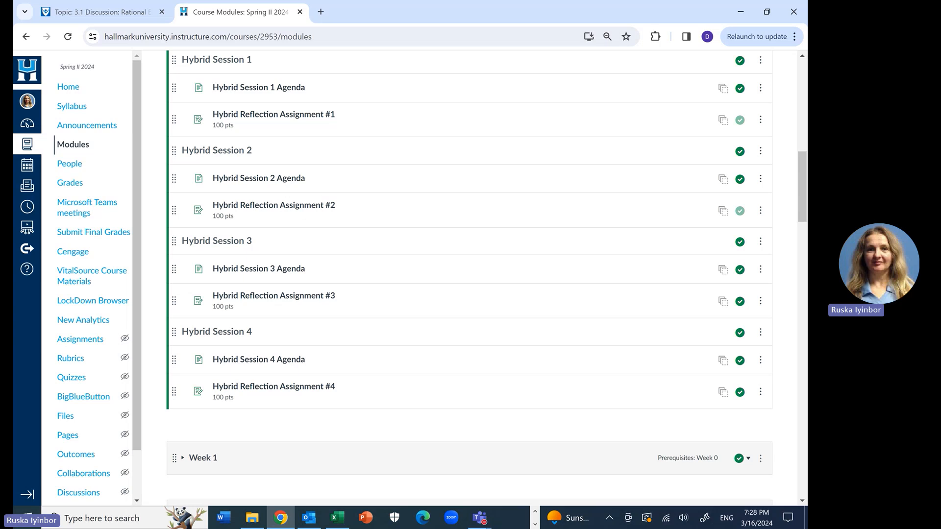
left_click(294, 206)
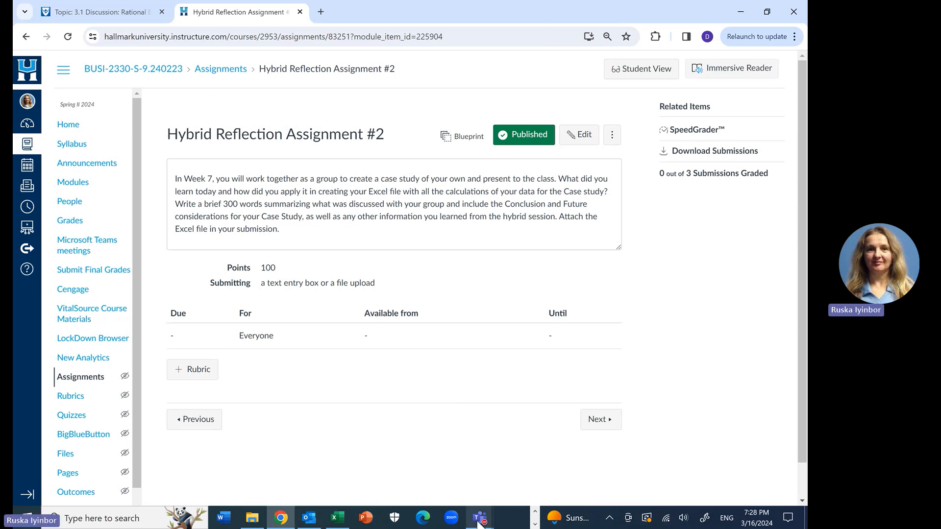
Step: Switch to the Teams meeting and stop sharing the screen
mouse_move(479, 523)
left_click(588, 422)
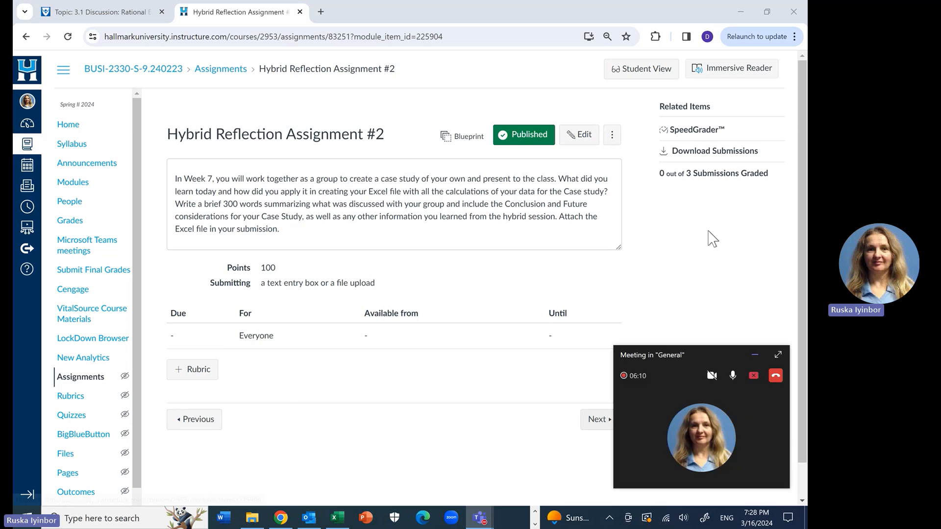
left_click(753, 376)
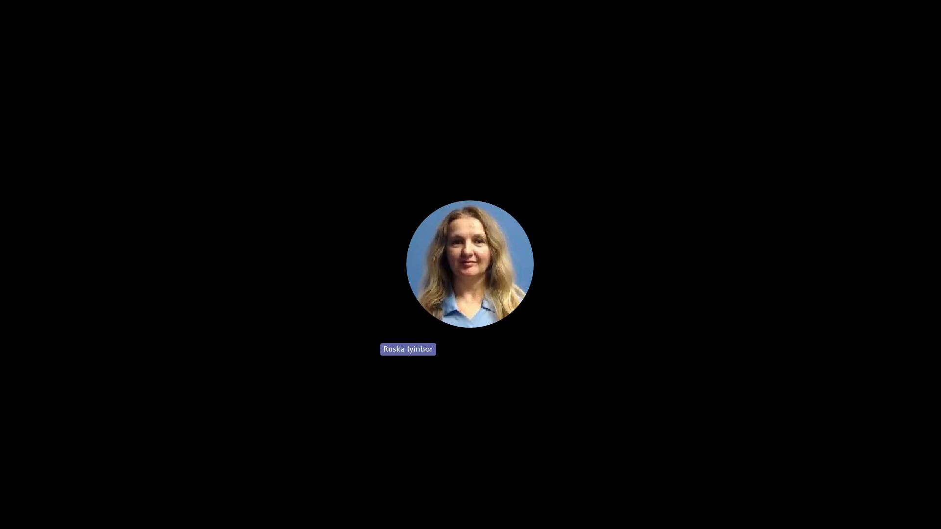